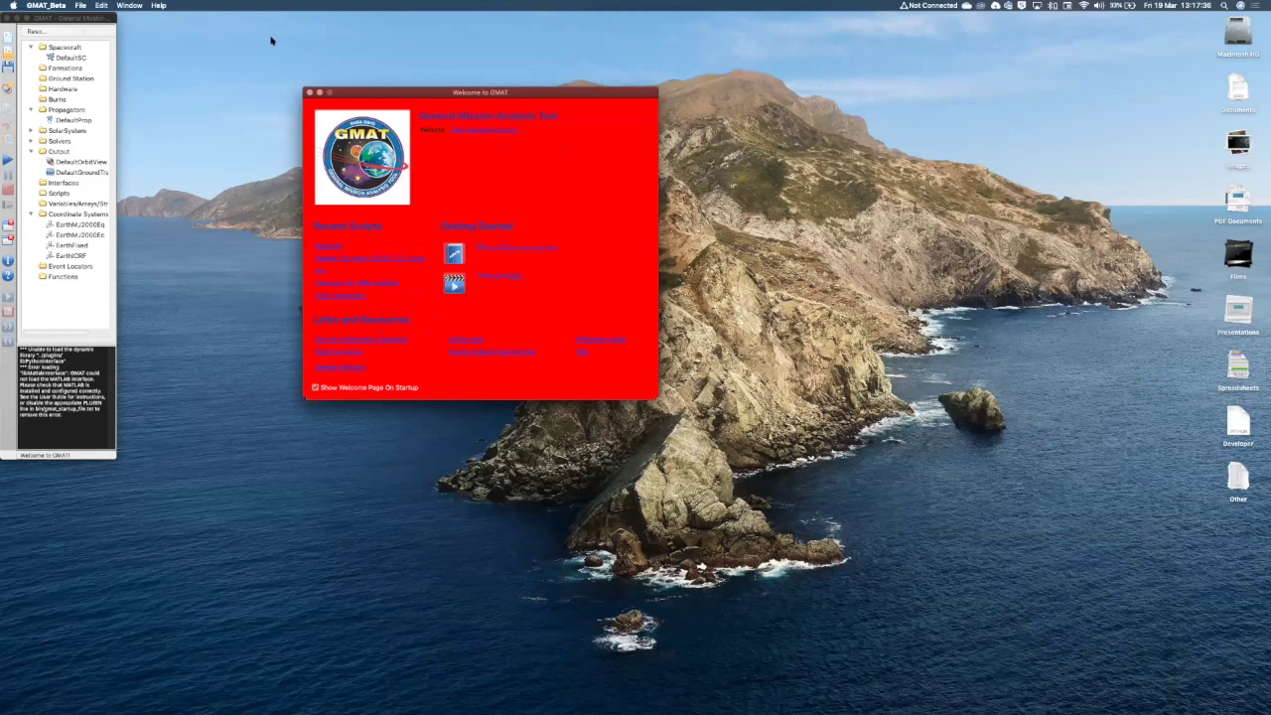
Dismiss the welcome page, move the main GMAT window slightly inward and widen it so the resource names fit.
click(66, 20)
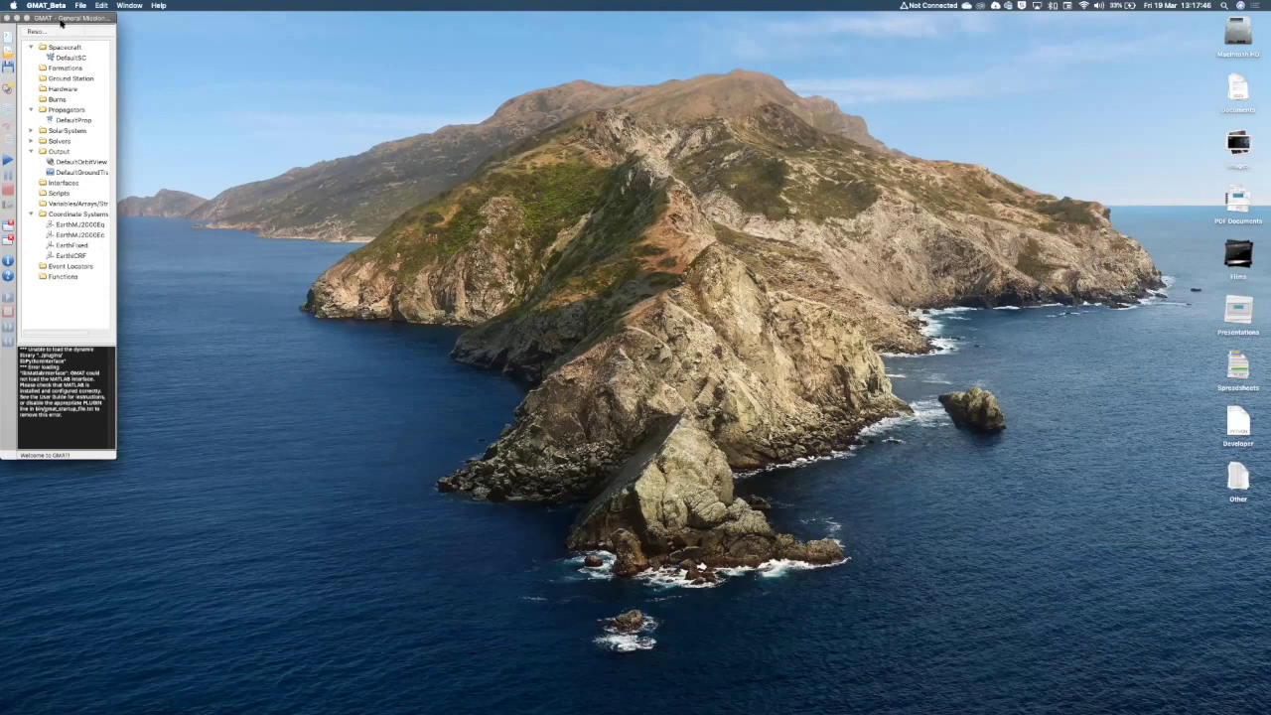
drag(60, 22, 73, 22)
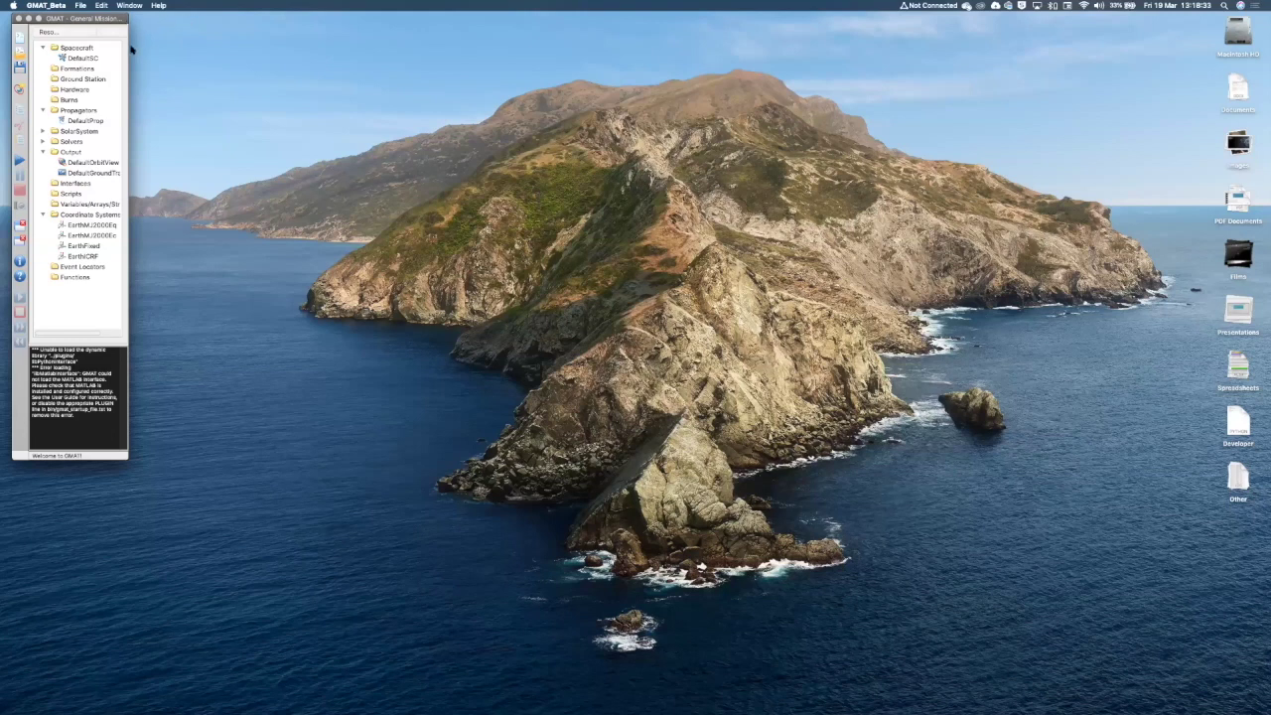
drag(126, 46, 188, 49)
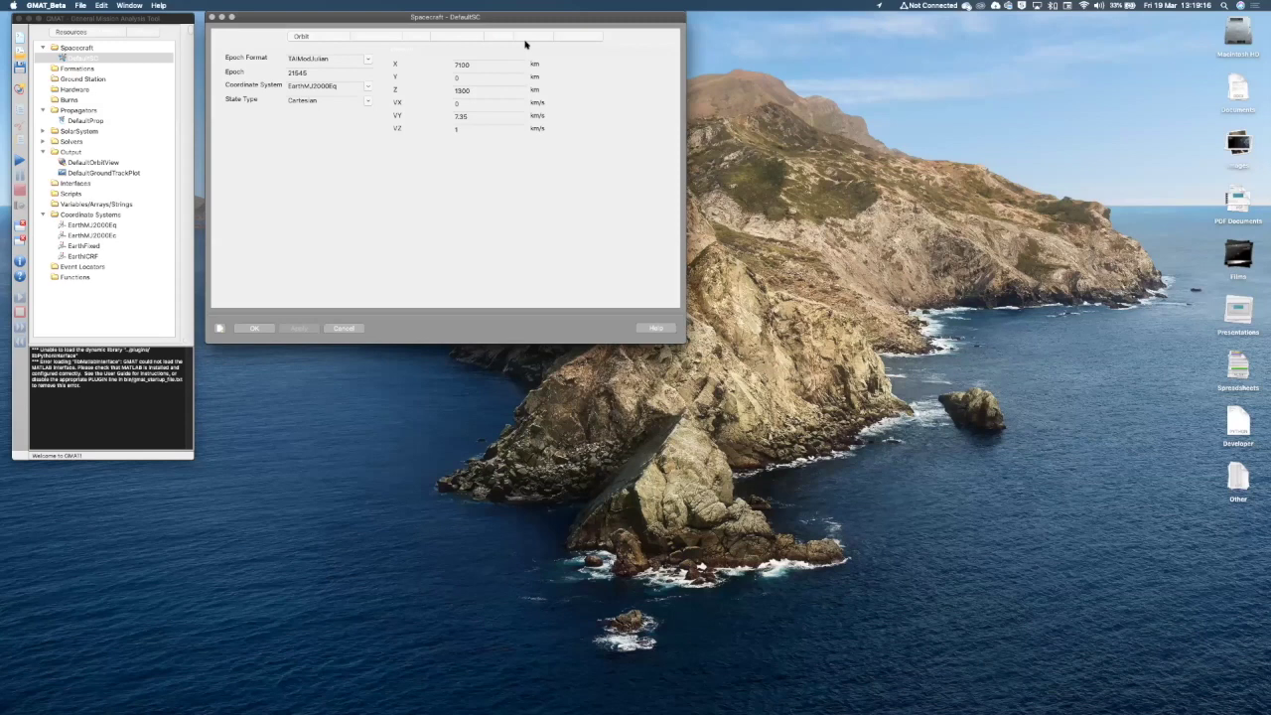
Set the epoch format of the DefaultSC spacecraft orbit to UTCGregorian.
click(303, 40)
click(302, 40)
click(368, 61)
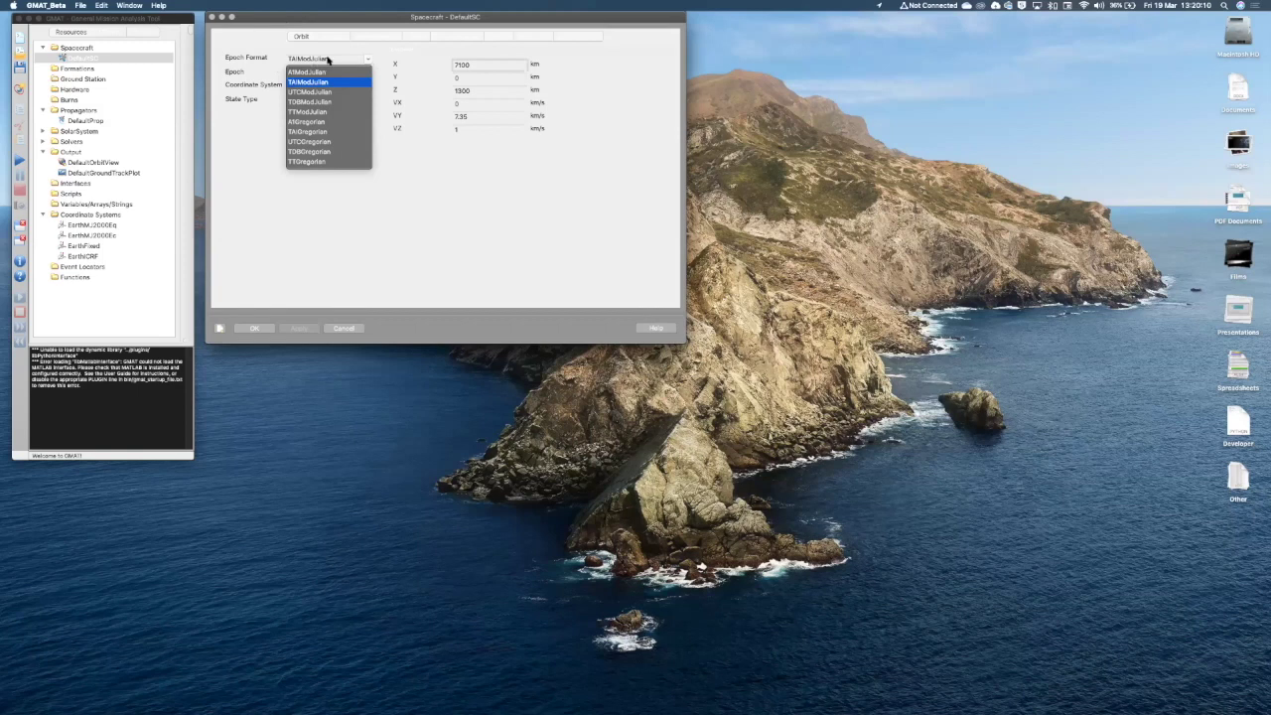
click(370, 62)
click(367, 63)
click(310, 144)
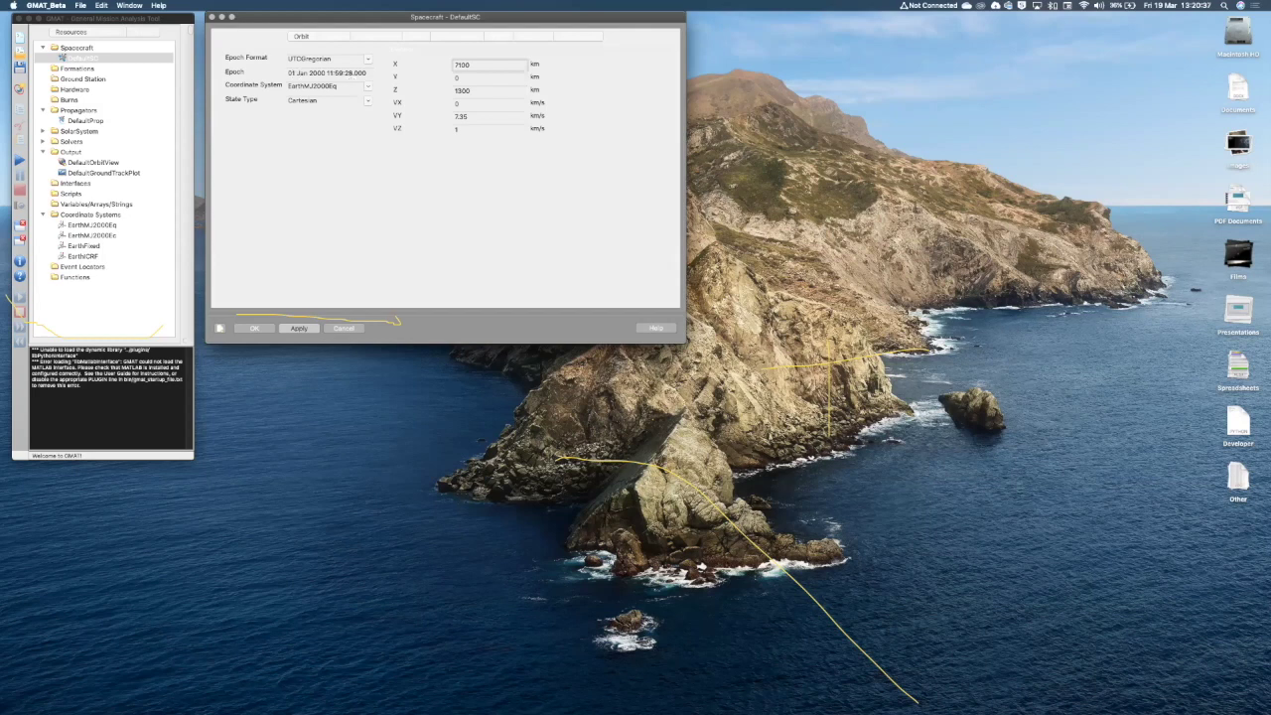
Set the spacecraft's epoch date to 19 Mar 2021, keeping the time 11:59:28.000.
click(304, 73)
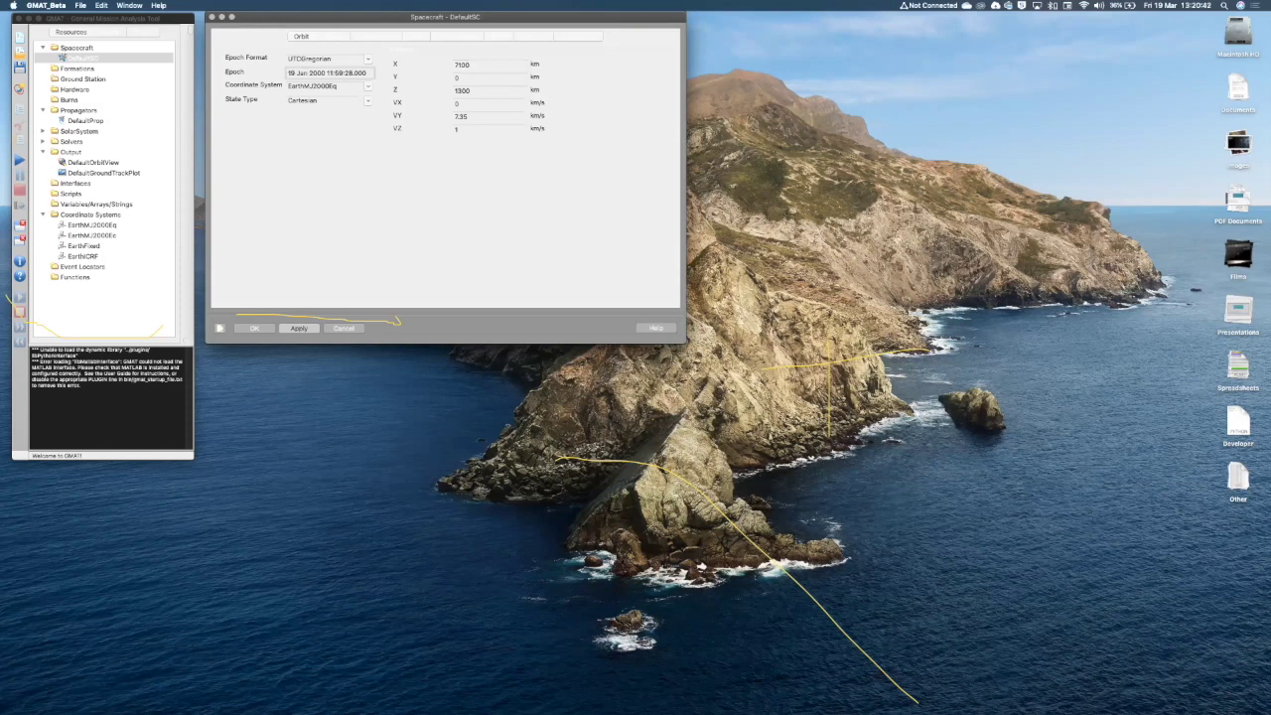
double_click(301, 72)
text(Mar)
key(BackSpace)
text(21)
Change the spacecraft's state type to Keplerian and set SMA to 6778.0 km and ECC to 0.0.
click(365, 101)
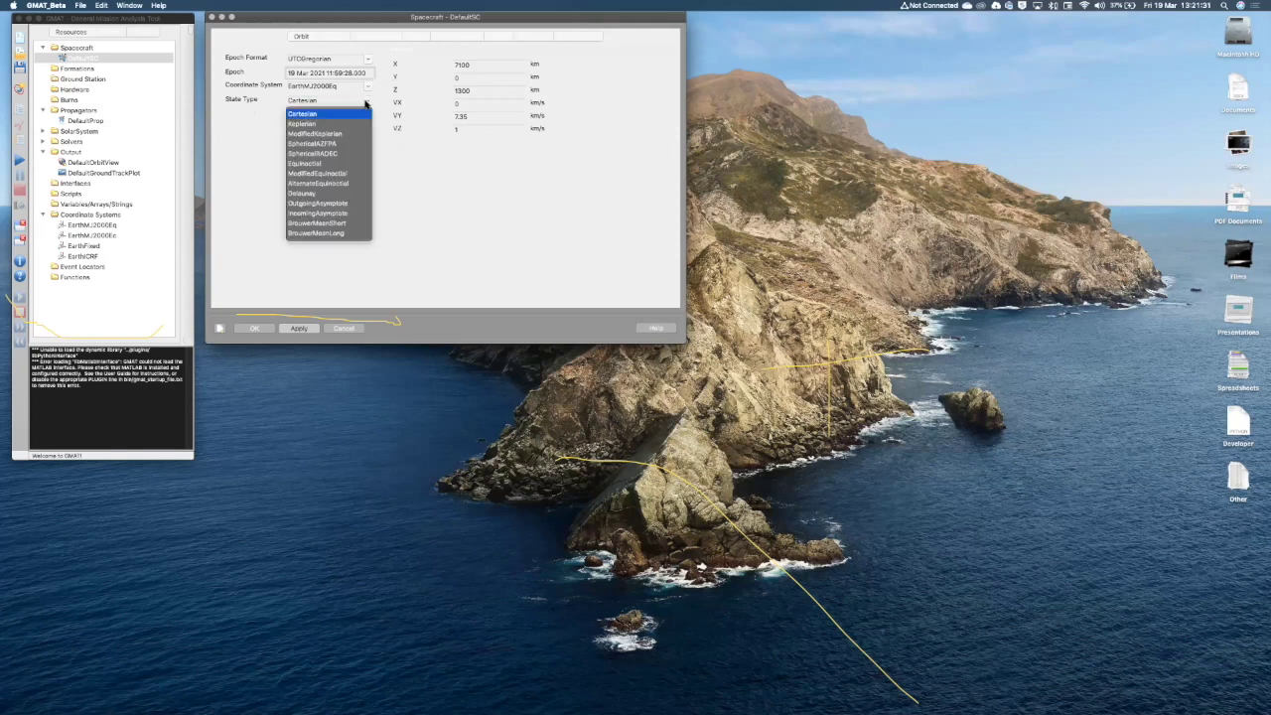
click(302, 124)
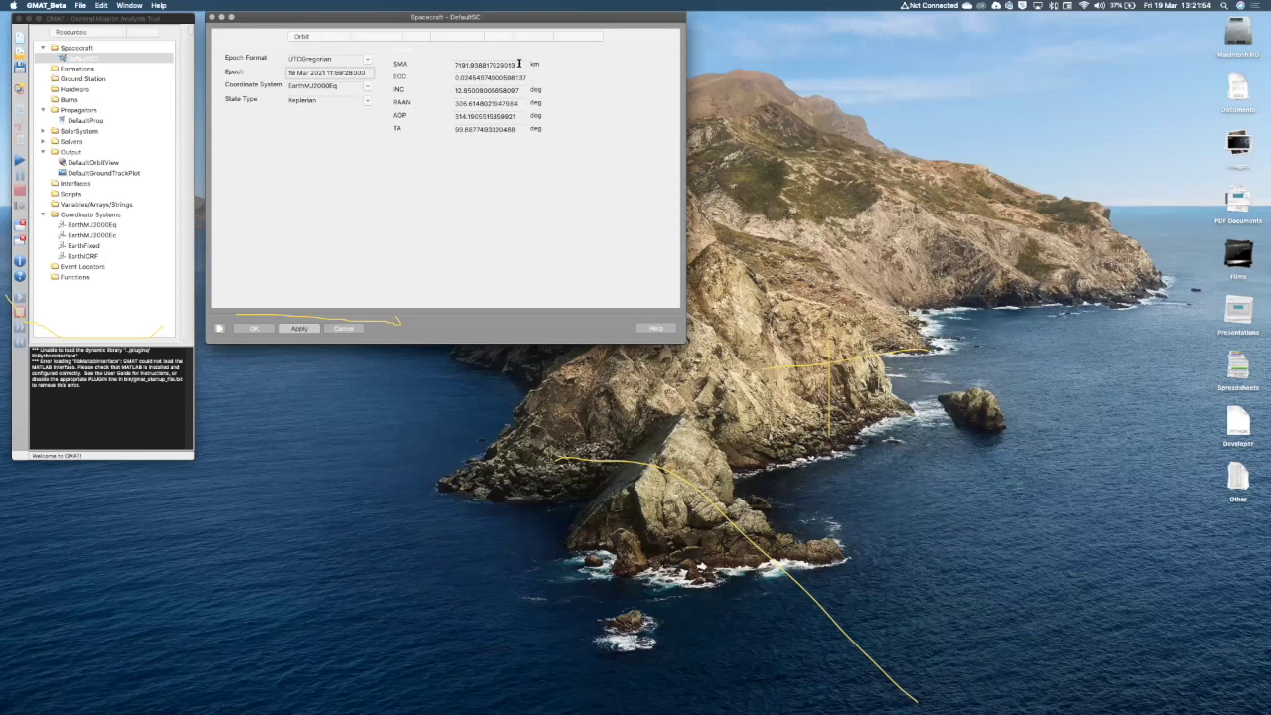
key(Tab)
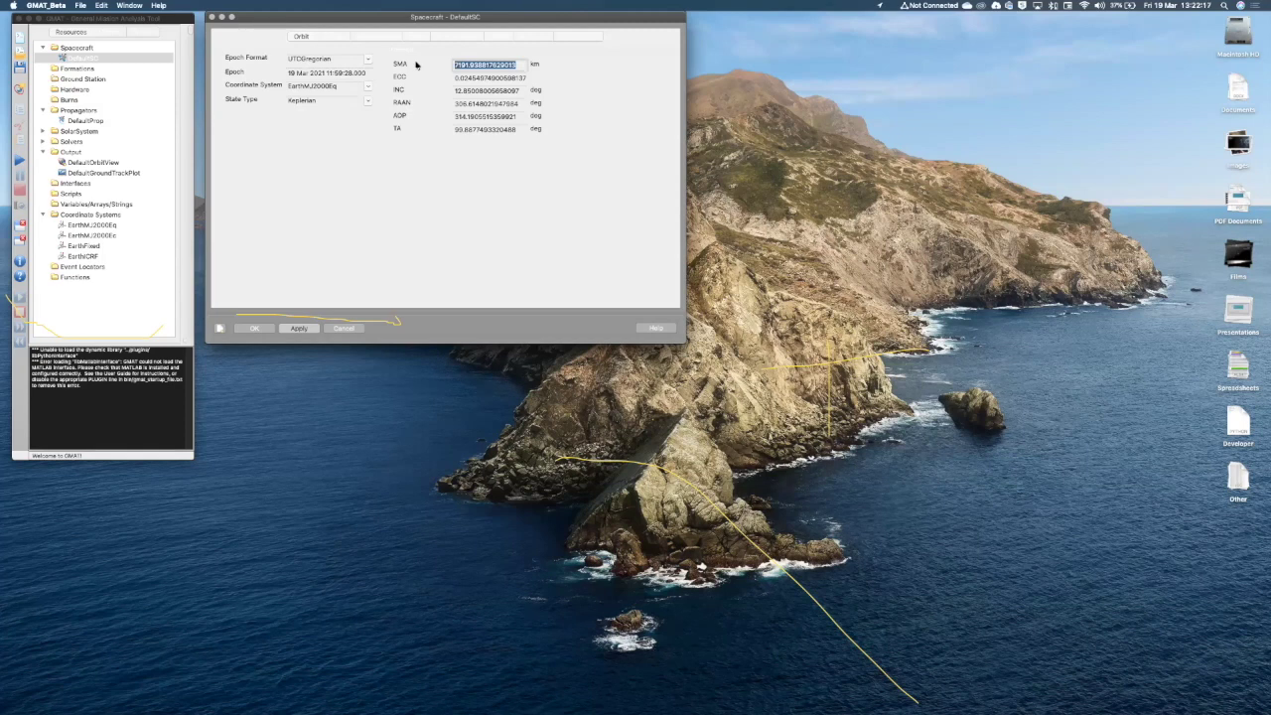
text(6778.0)
key(Tab)
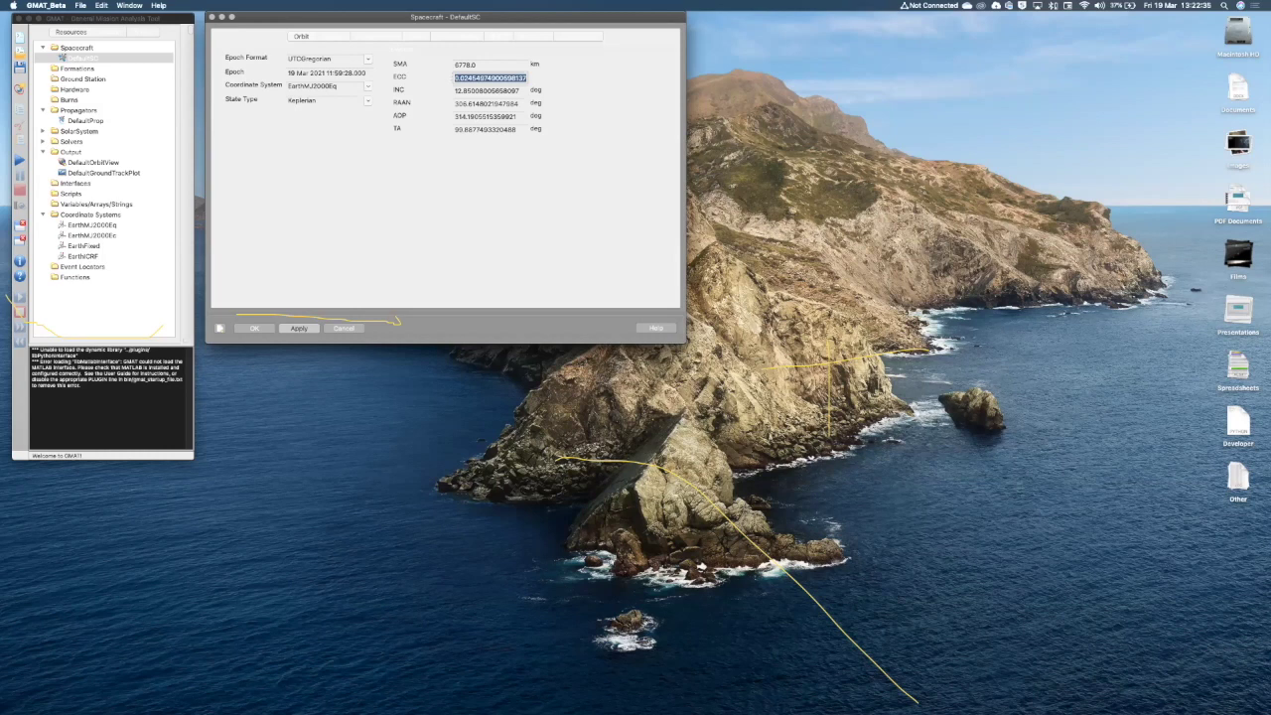
text(0.)
Switch to Safari, search the web for "ISS inclination", and minimise the browser after reading the result.
mouse_move(328, 707)
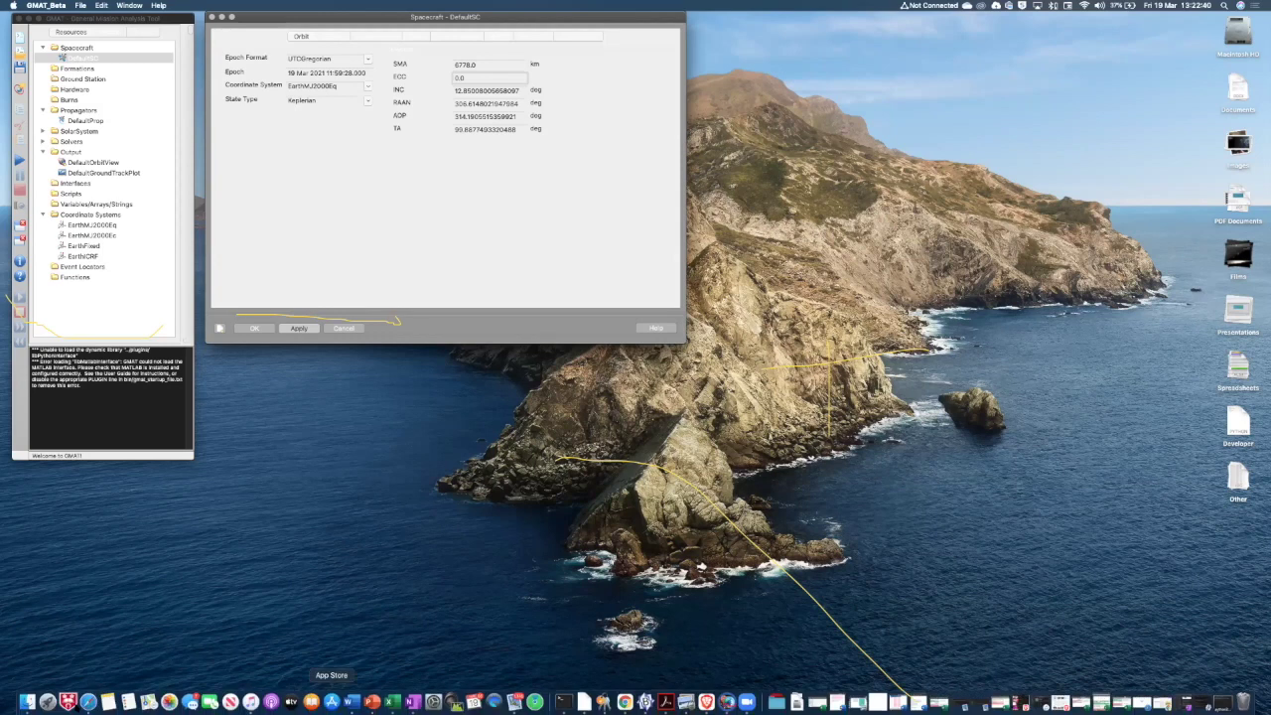
click(87, 701)
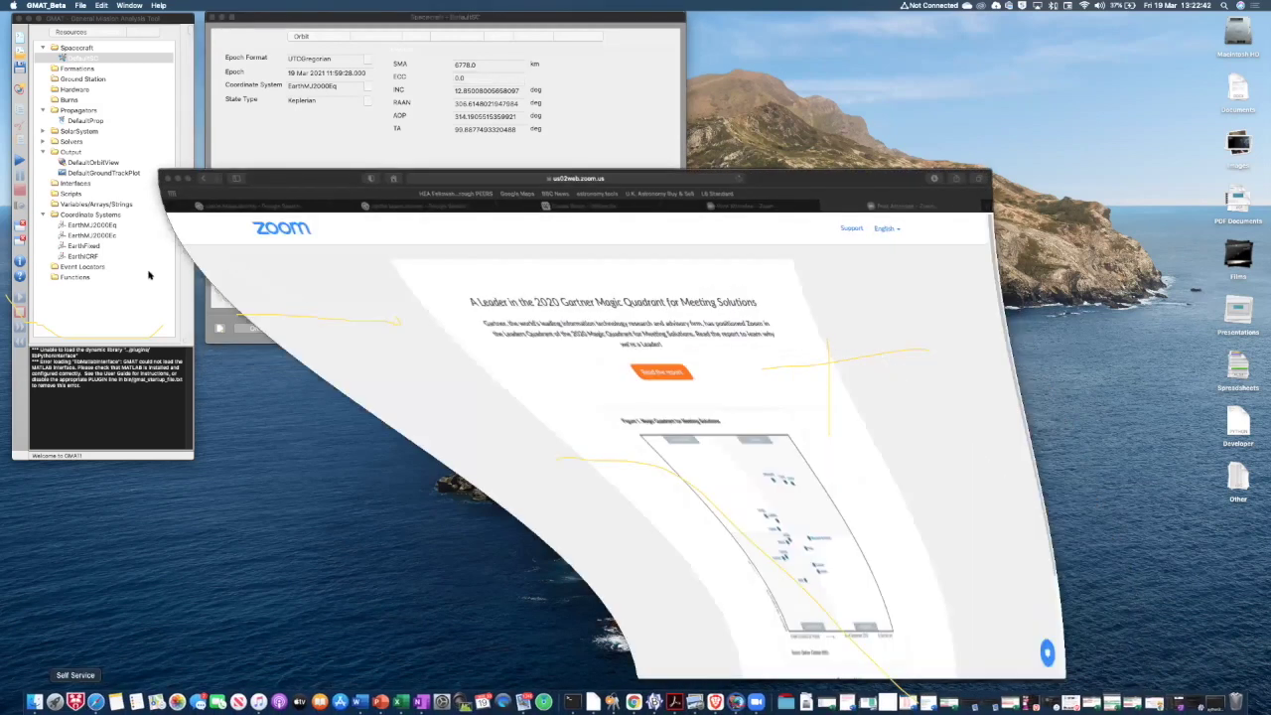
click(430, 180)
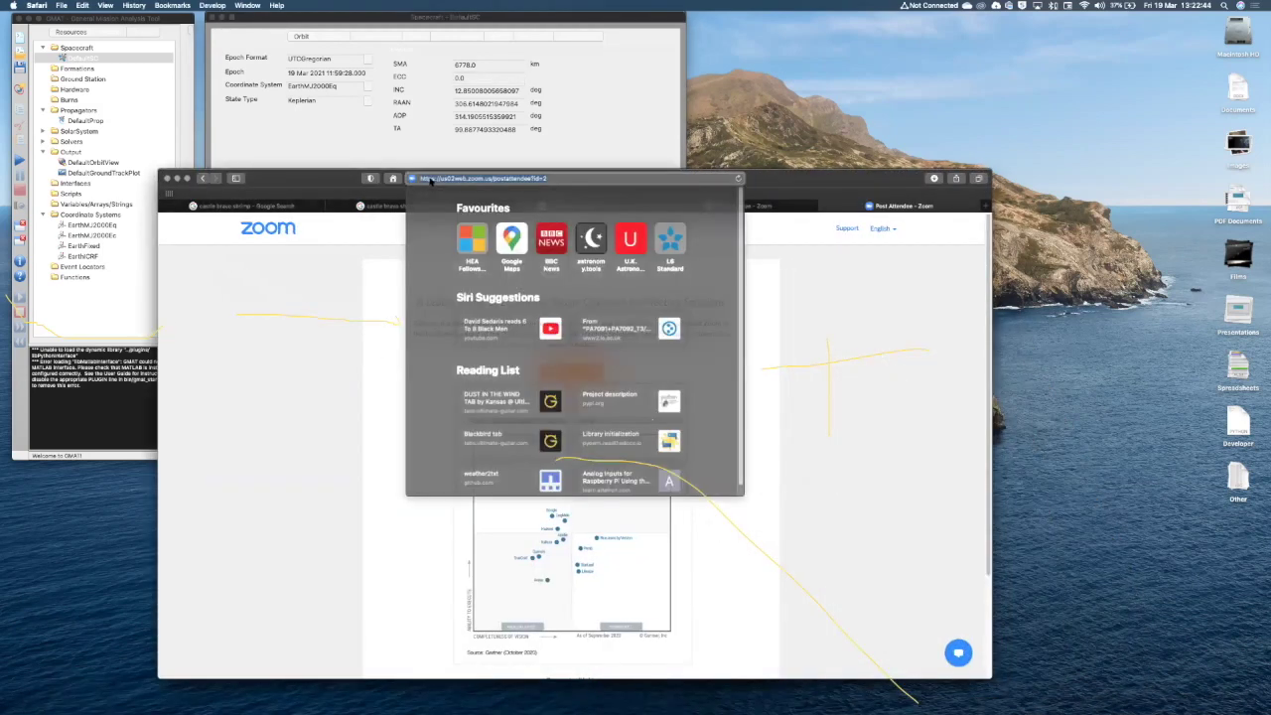
text(ISS inc)
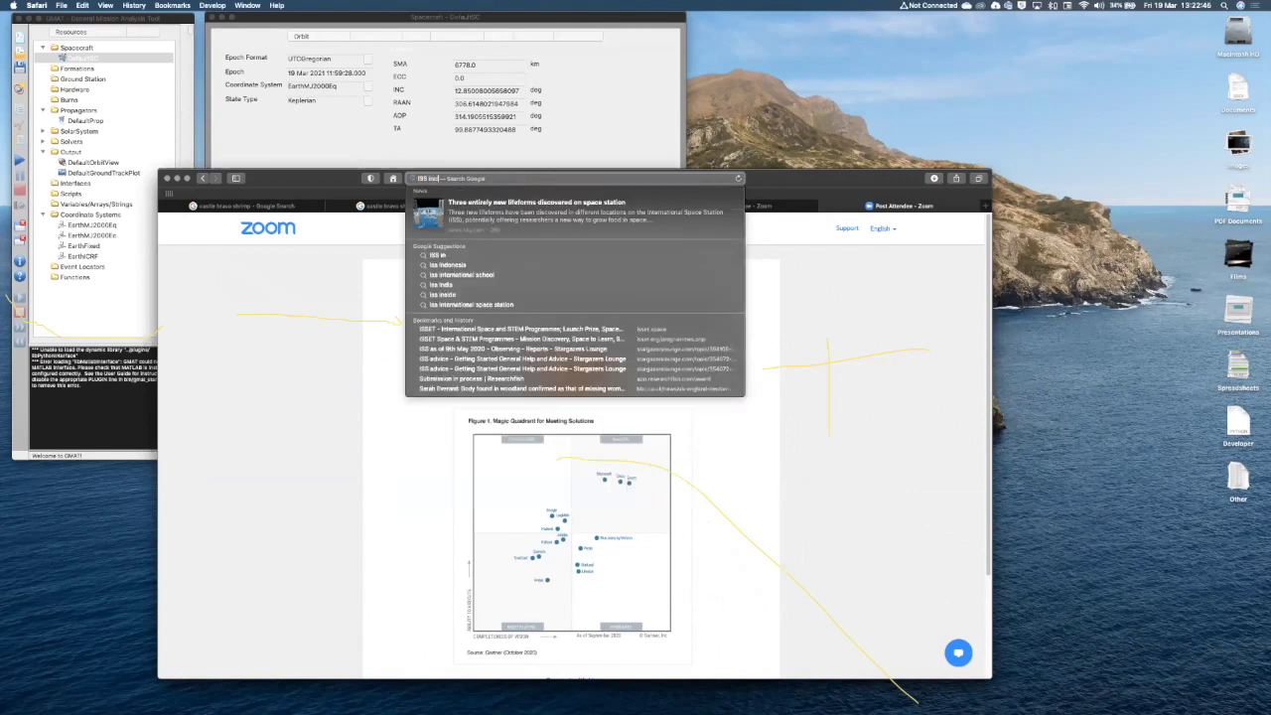
text(lination)
key(Return)
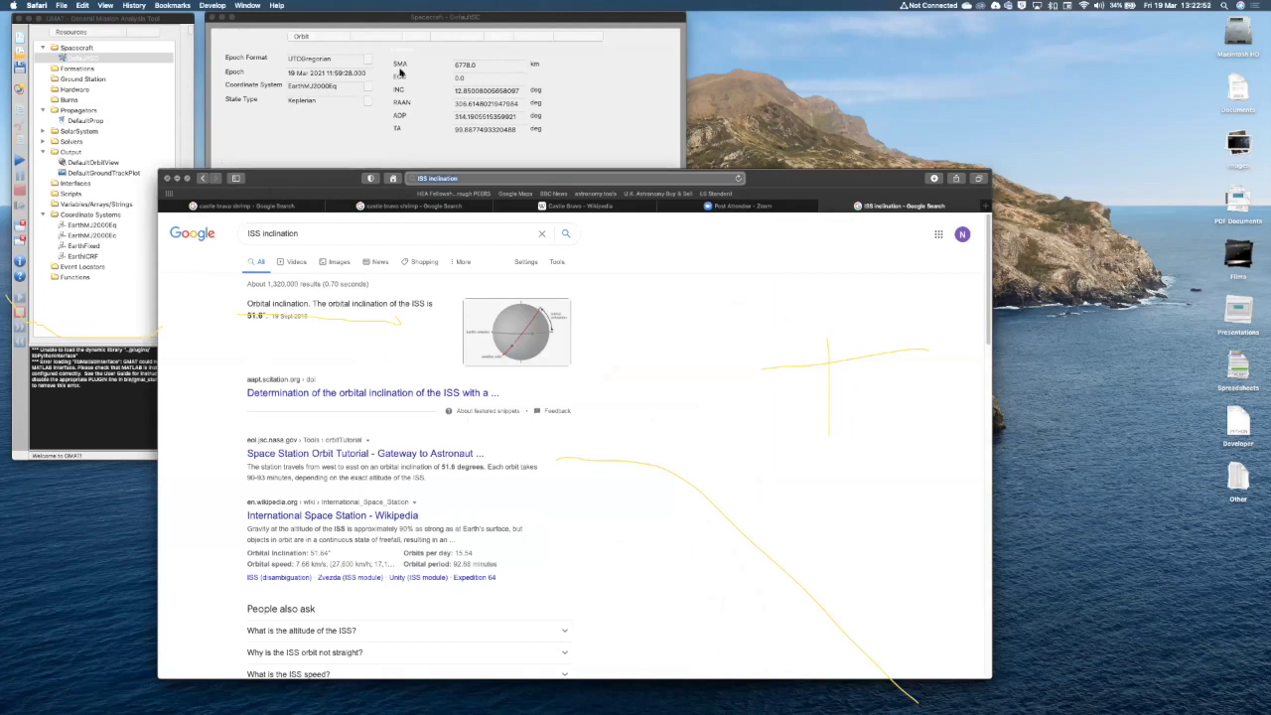
key(super+m)
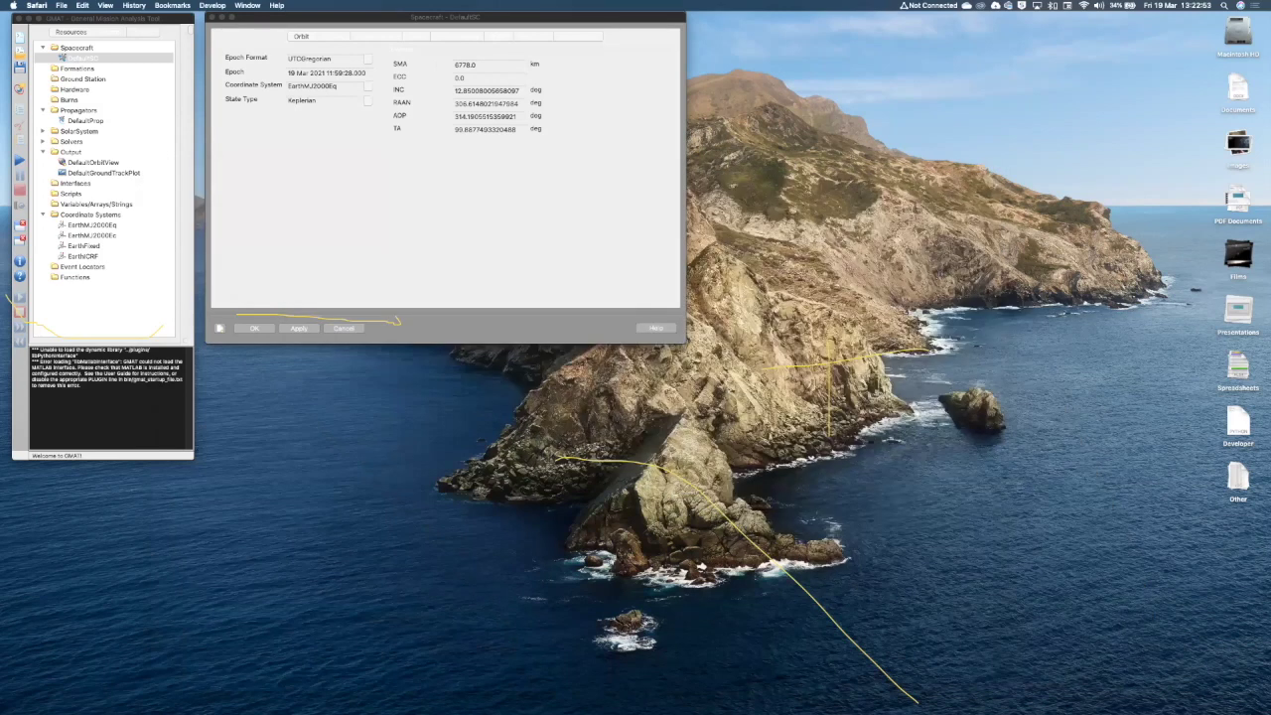
Set the spacecraft's inclination (INC) to 51.6 deg and apply the orbit settings.
click(520, 92)
text(51)
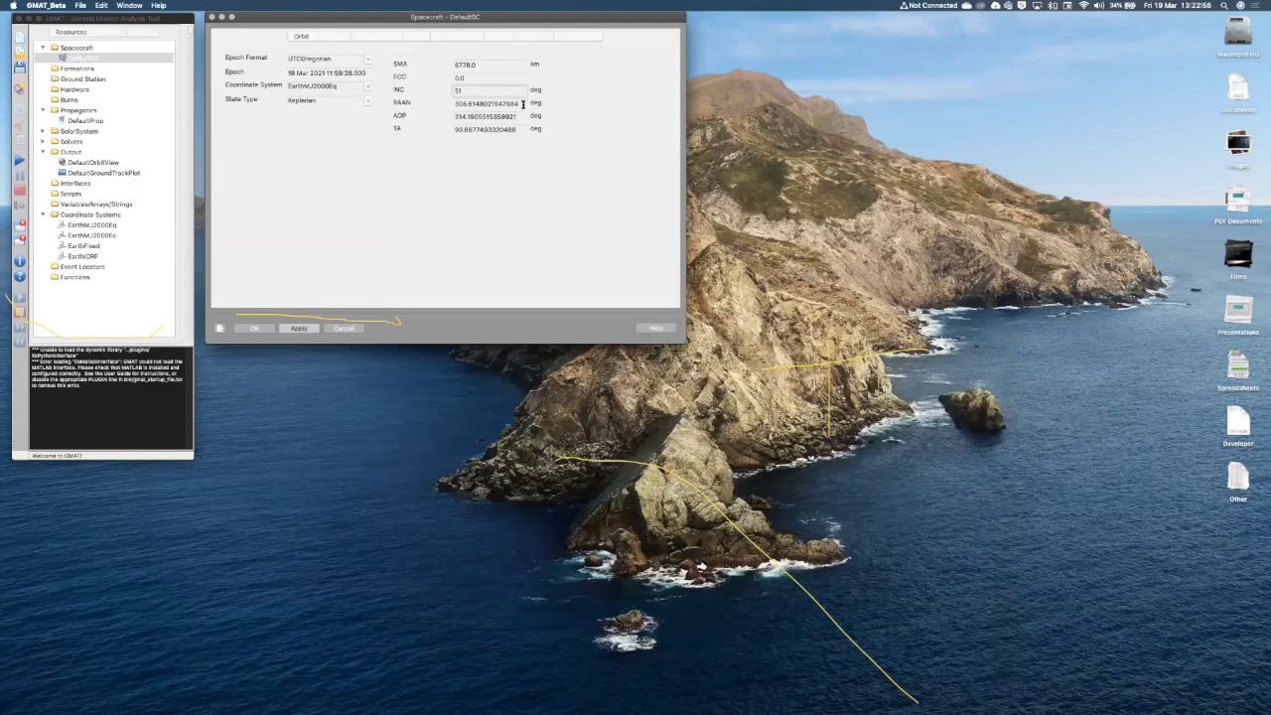
text(.6)
click(296, 329)
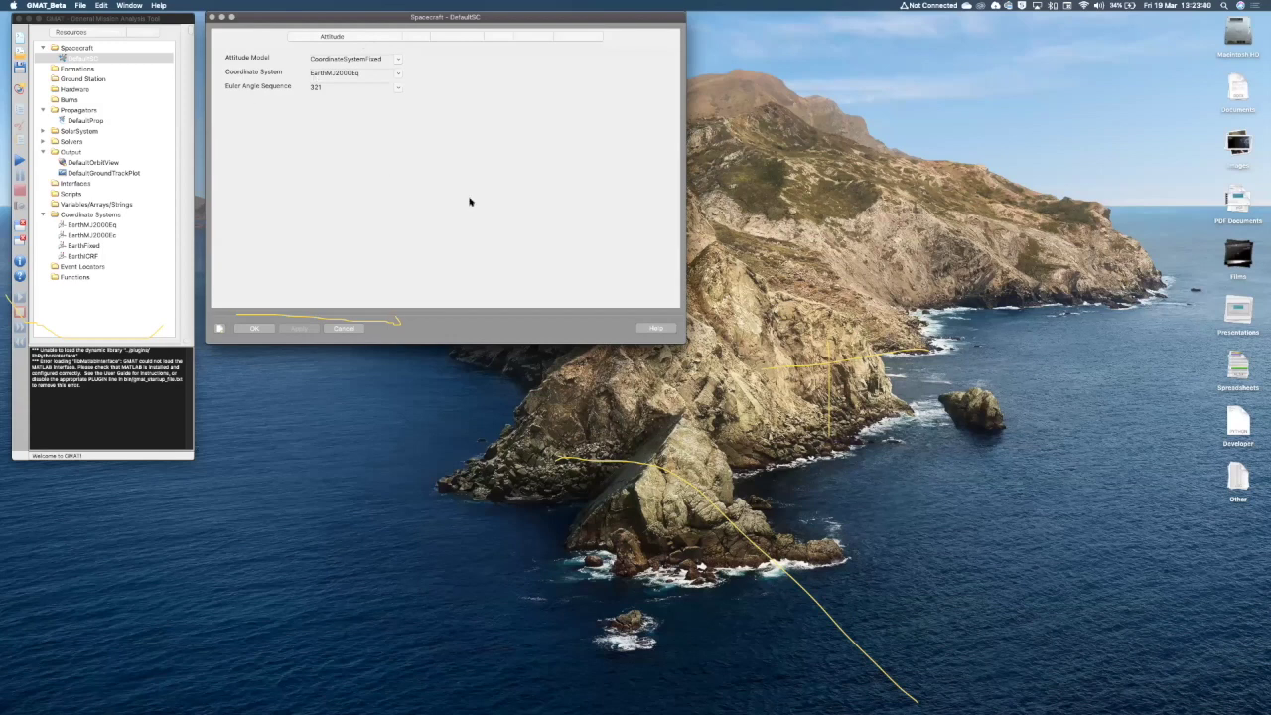
Review the spacecraft's Ballistic/Mass, Power System and SPICE settings, return to the orbit settings and close the spacecraft dialog.
click(407, 39)
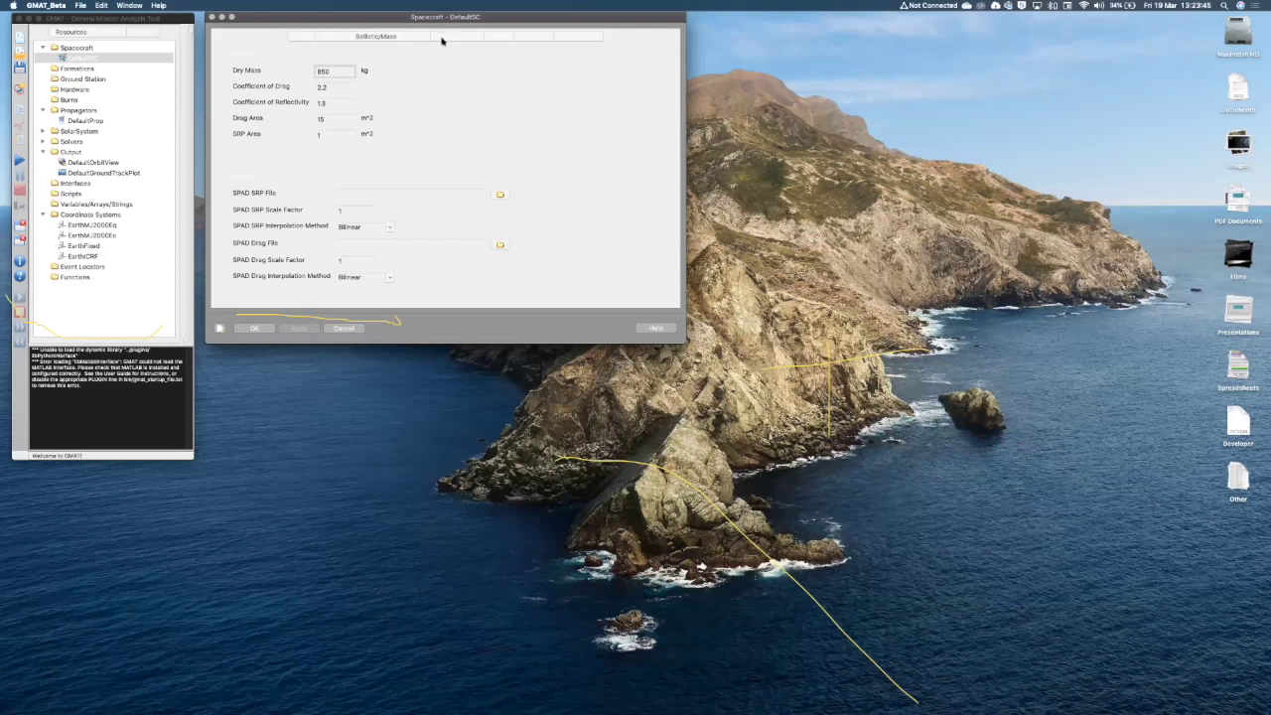
click(505, 38)
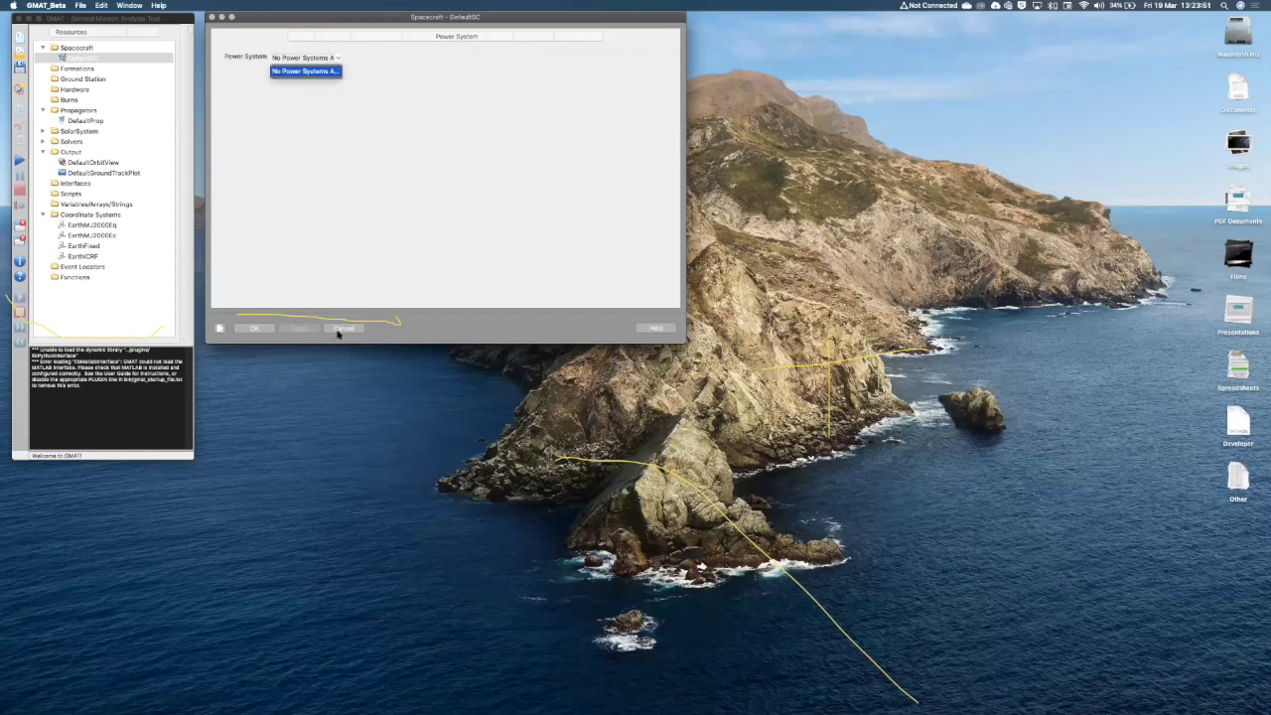
key(ctrl+Tab)
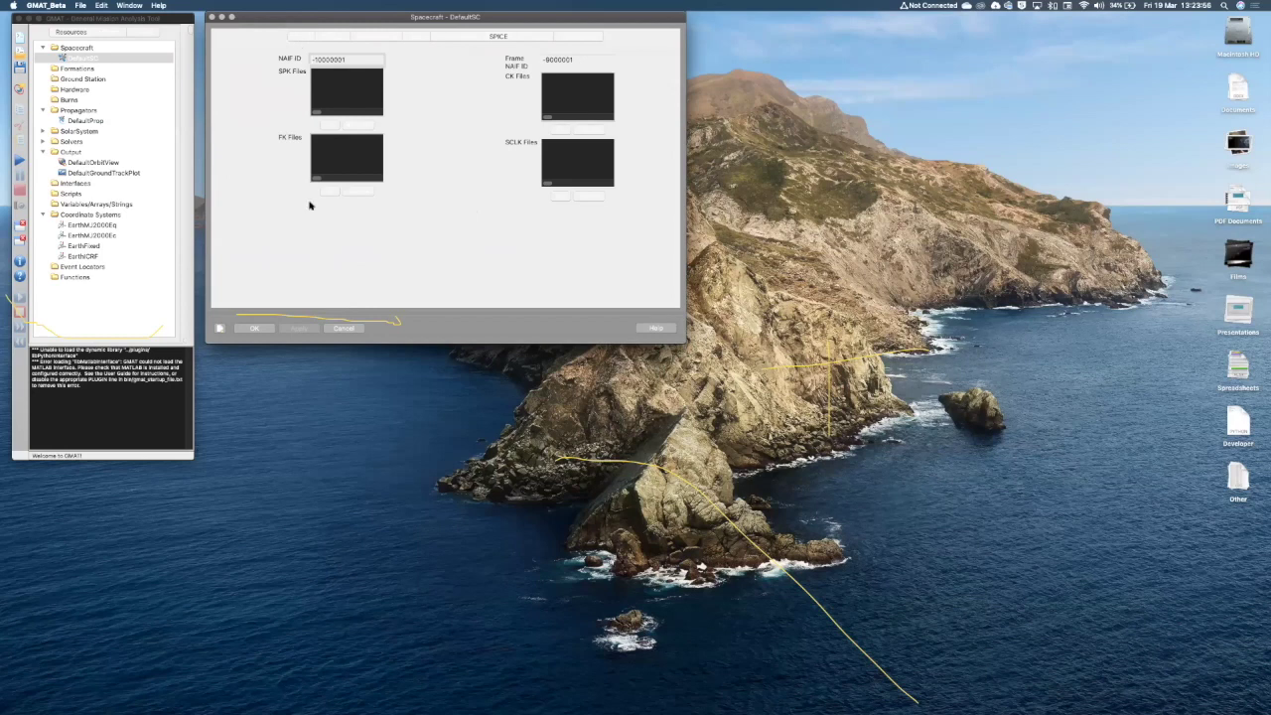
key(ctrl+Tab)
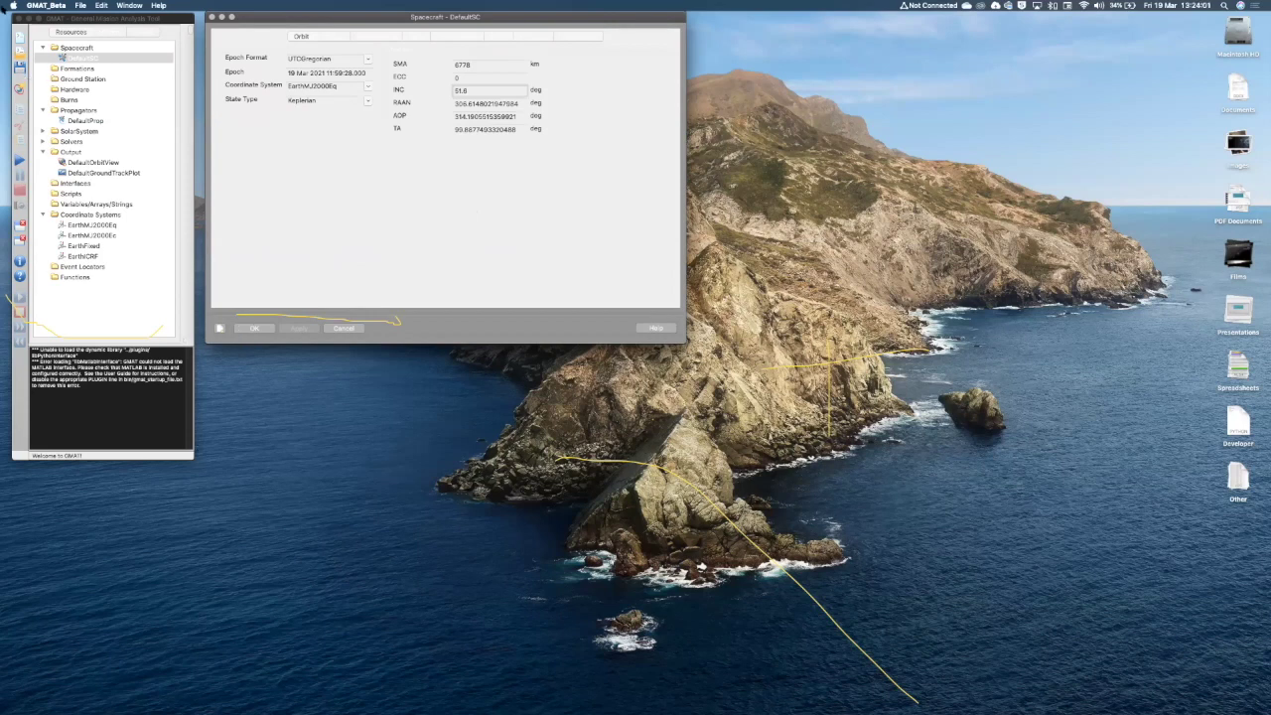
key(Return)
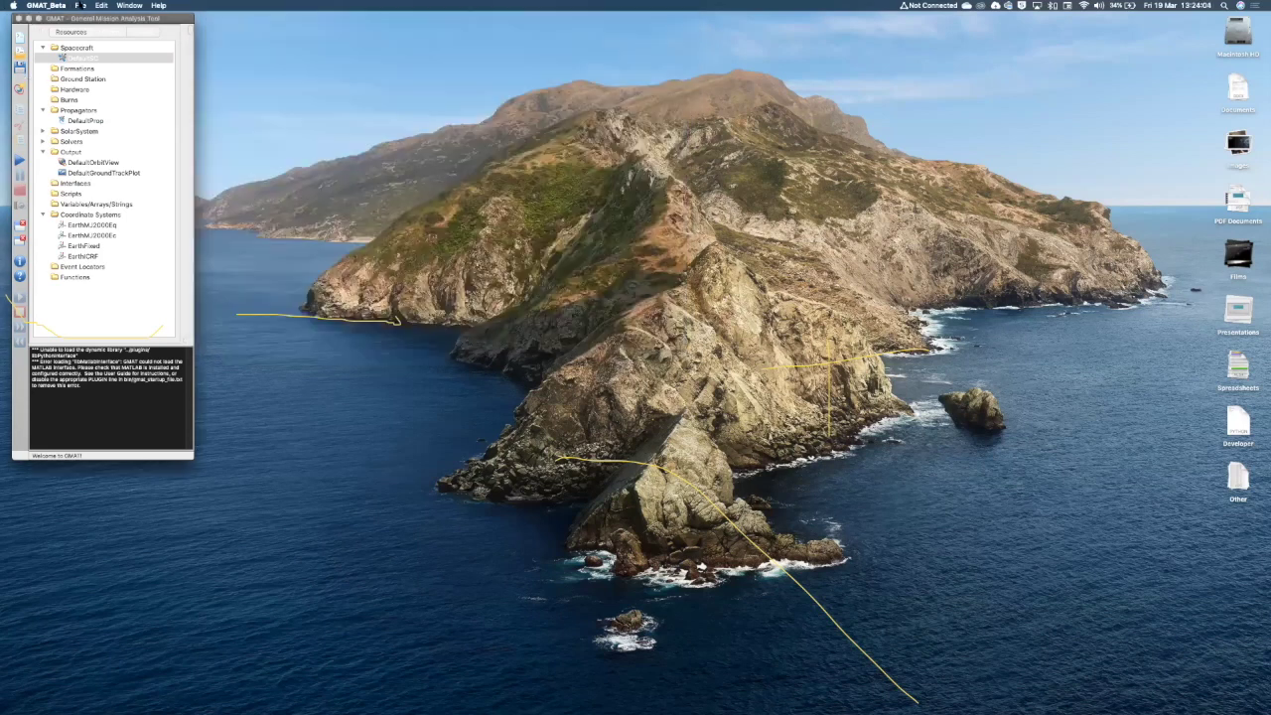
Save the mission script to the Desktop under the name CairoSat.
click(81, 5)
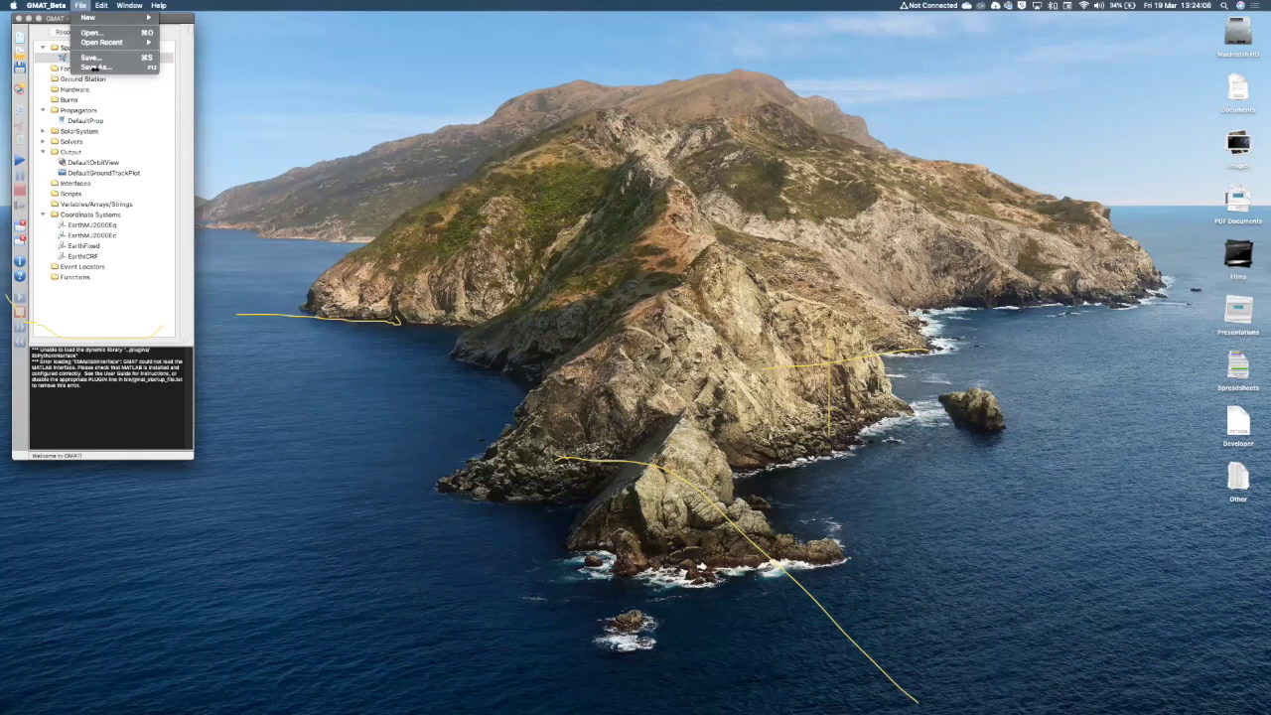
key(super+s)
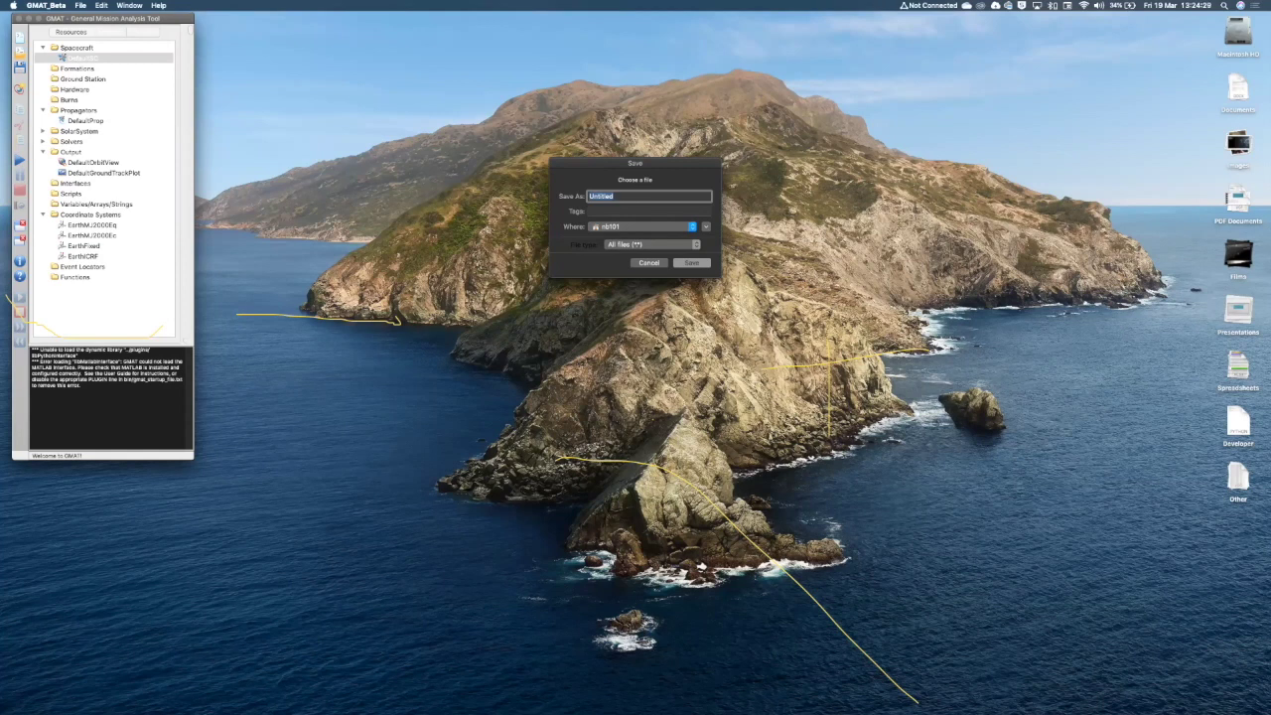
text(Test)
key(BackSpace)
key(BackSpace)
key(BackSpace)
key(BackSpace)
text(CairoSat)
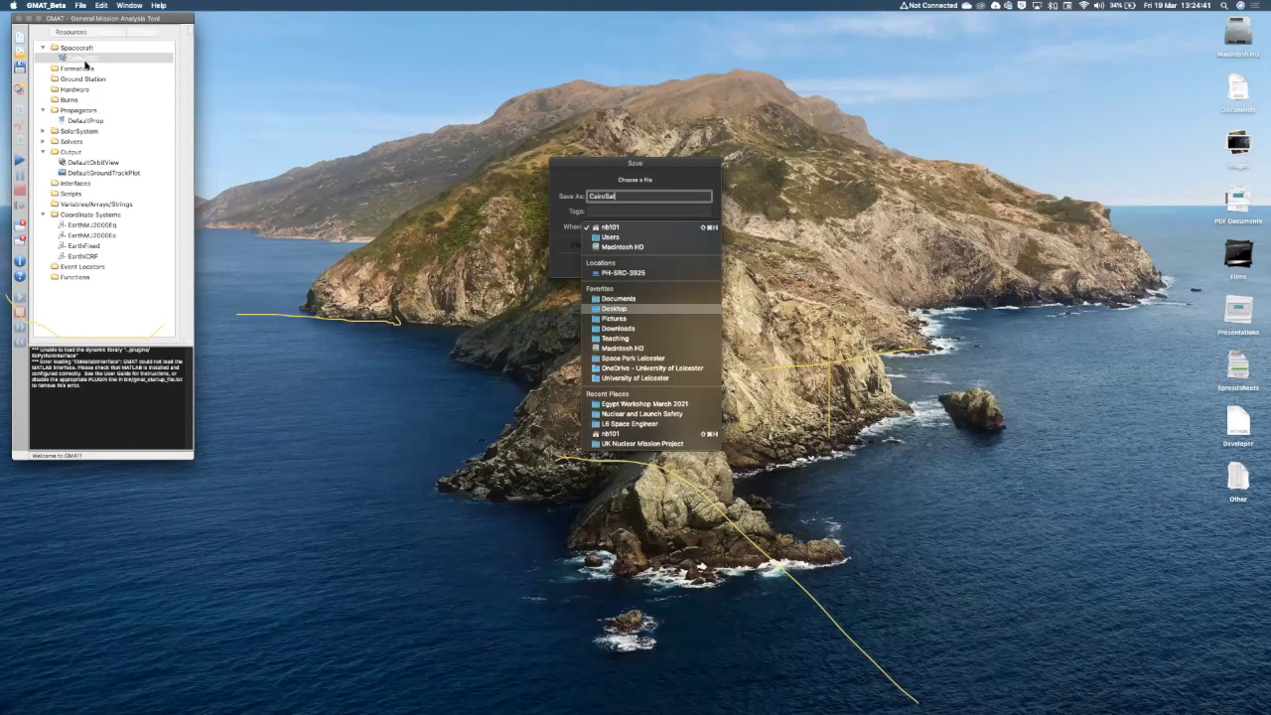
key(Return)
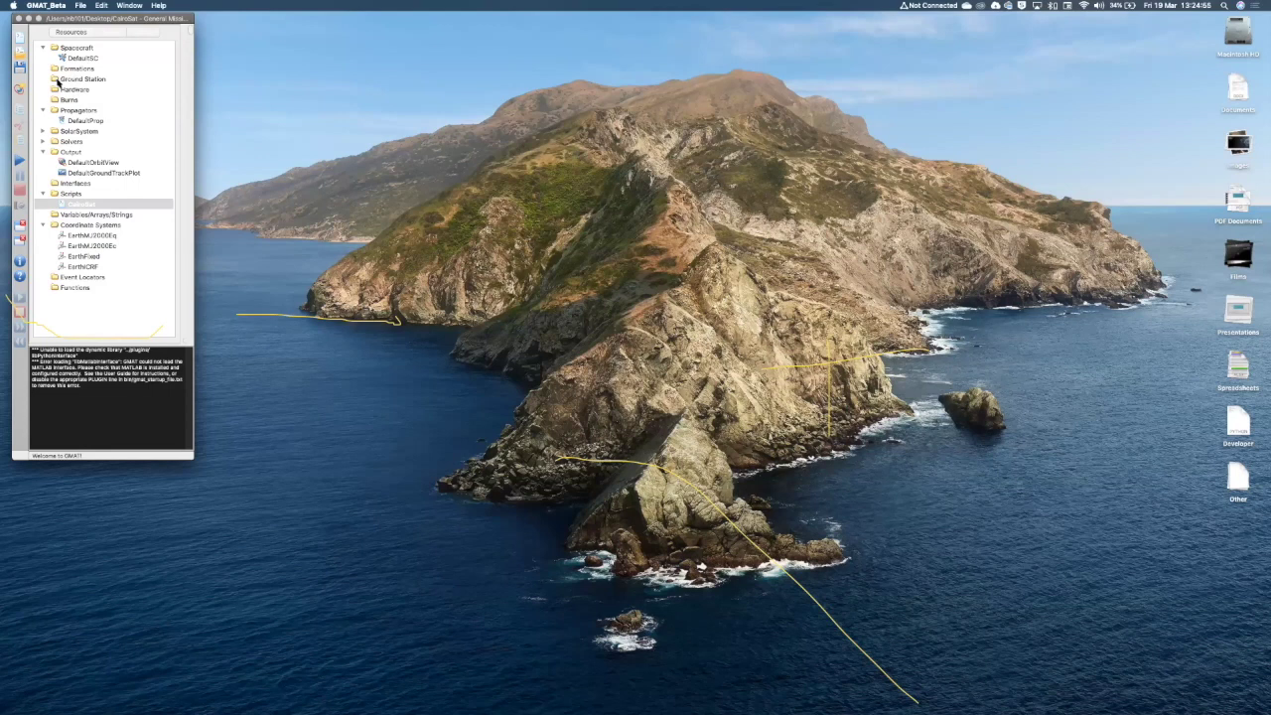
Add a ground station named Cairo at latitude 30.04 deg and longitude 31.23 deg, and accept its settings.
click(57, 80)
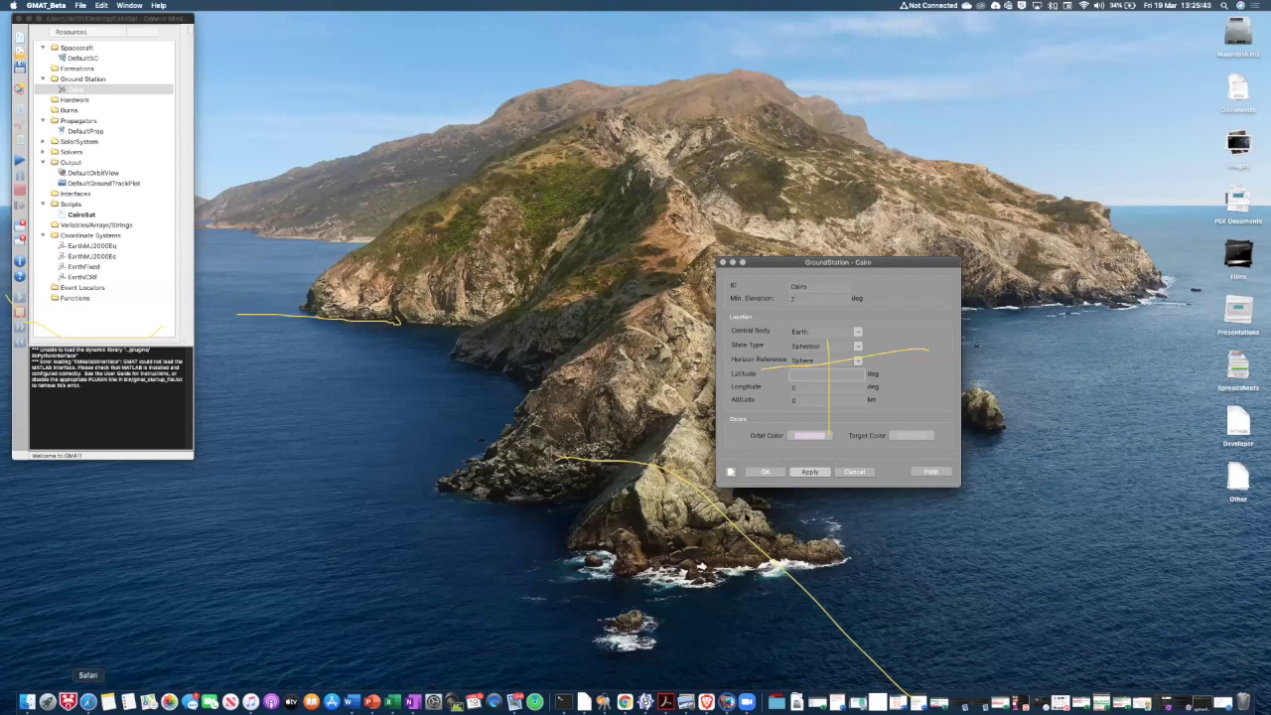
text(30.04)
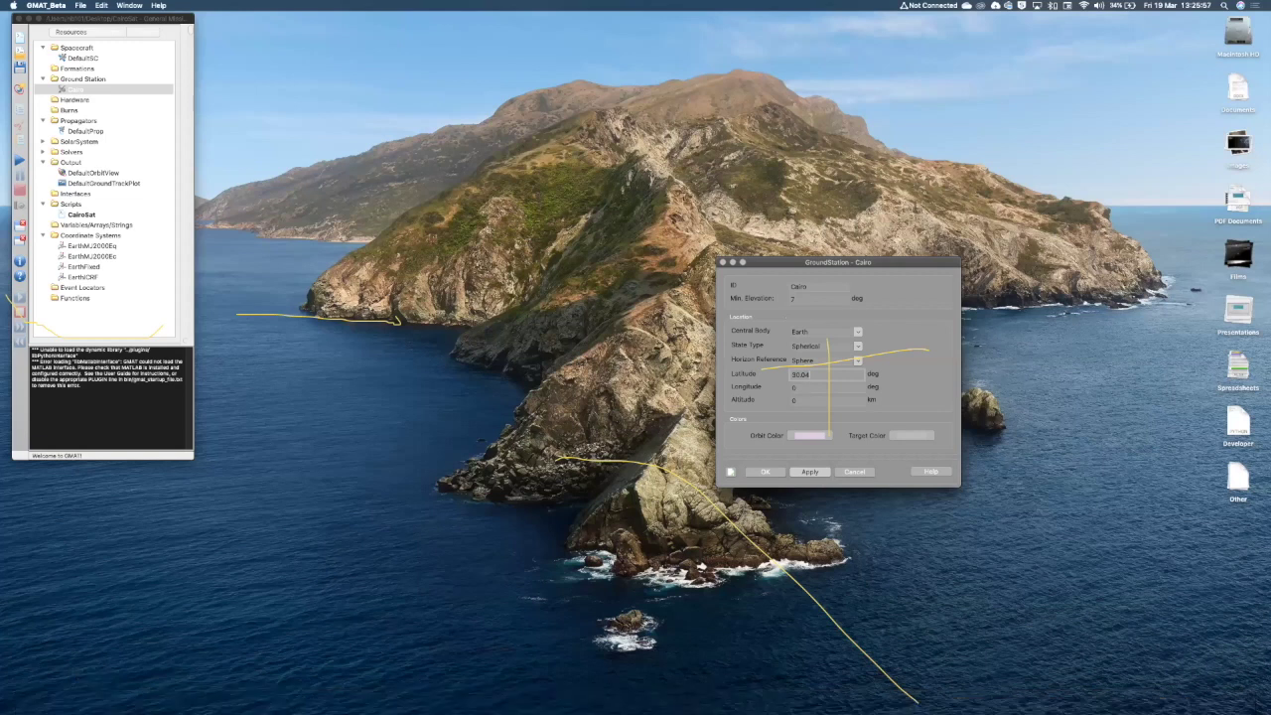
key(BackSpace)
key(Tab)
key(Return)
click(858, 388)
text(31.23)
click(810, 374)
text(0)
click(811, 470)
click(767, 474)
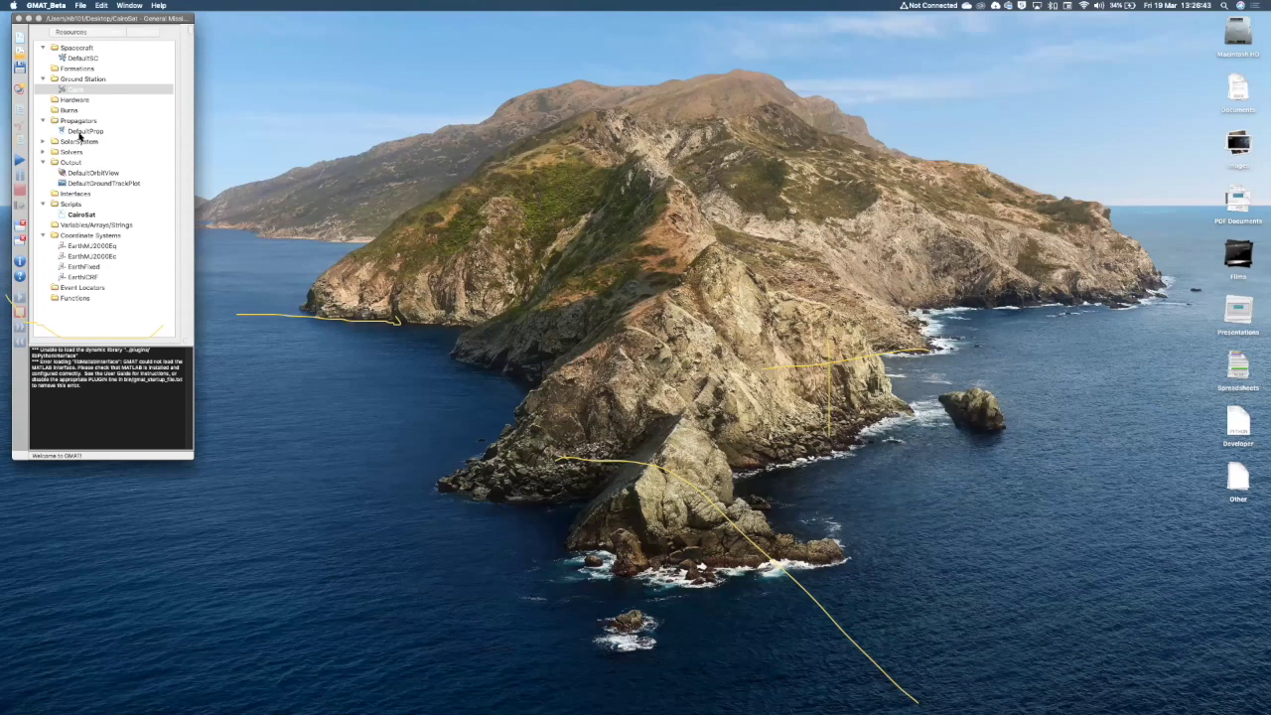
Open the DefaultProp propagator and check which Earth gravity models are available without changing the selection.
click(82, 132)
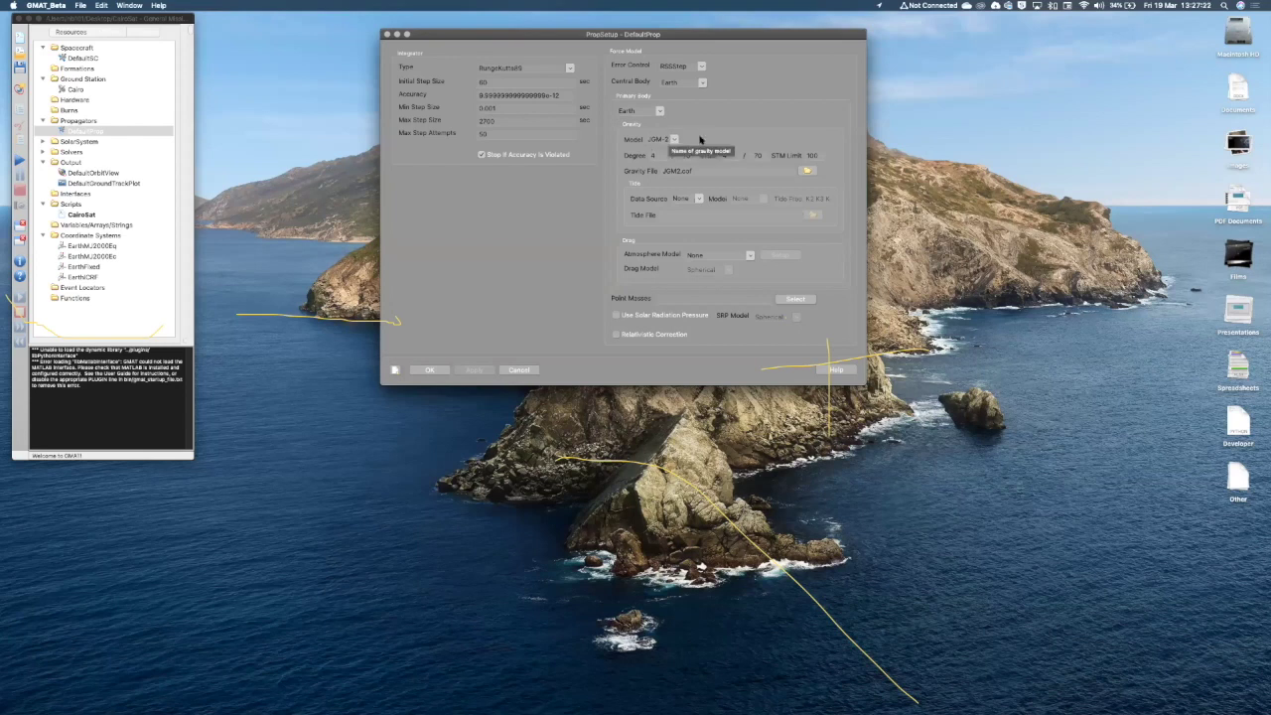
click(674, 139)
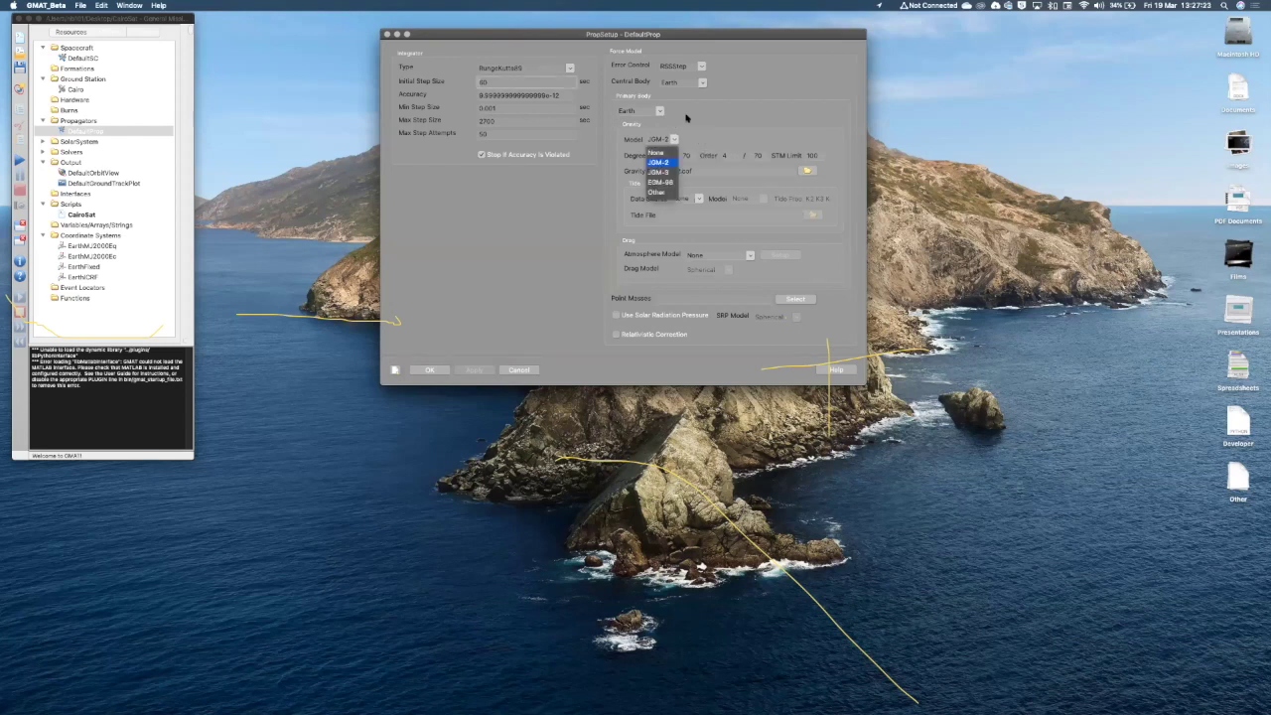
key(Escape)
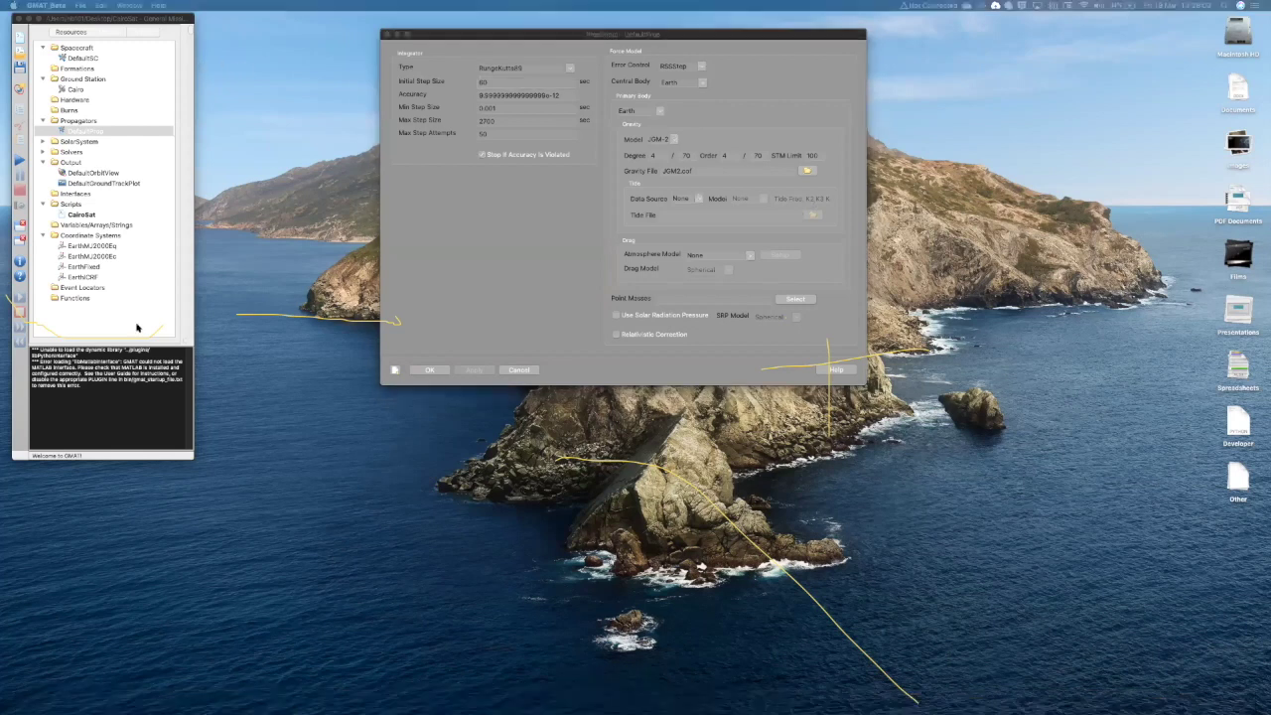
Switch to the PowerPoint deck GMAT_Workshop_OSTA_March2021 and show the slide "The Non-Spherical Earth".
key(super+Tab)
scroll(84, 430, down, 2)
scroll(85, 430, down, 2)
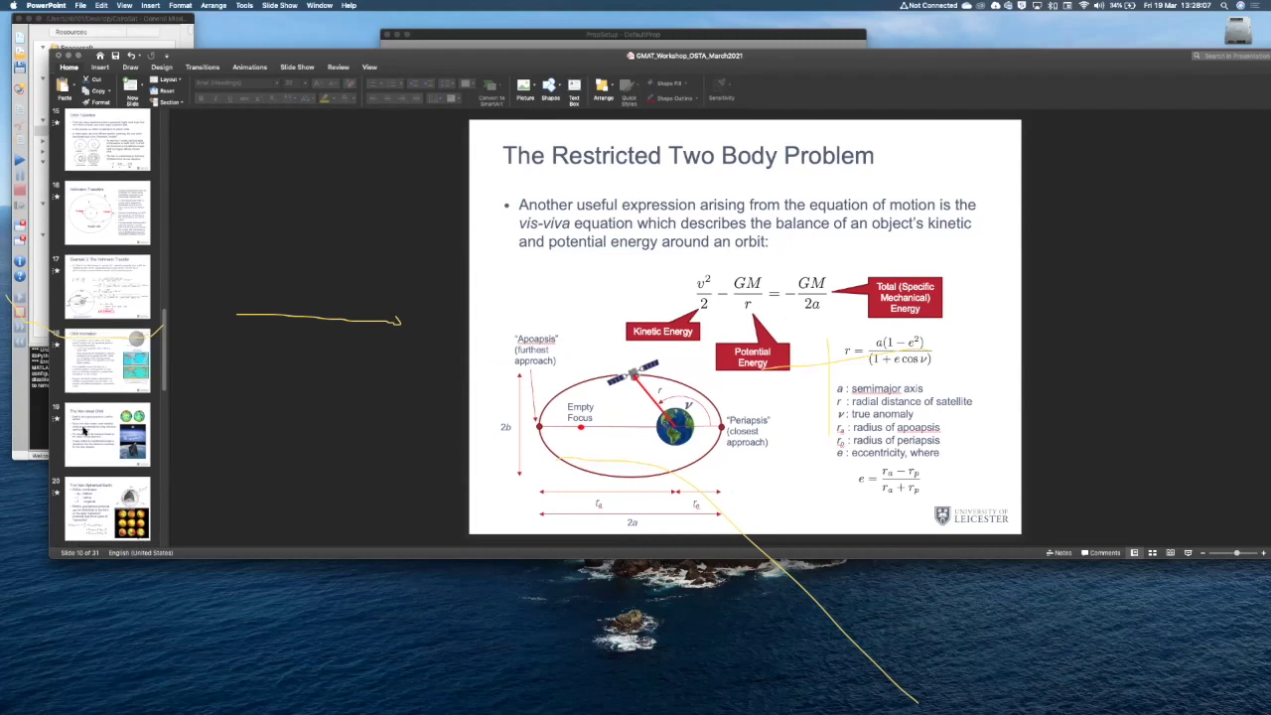
scroll(85, 430, down, 2)
click(85, 430)
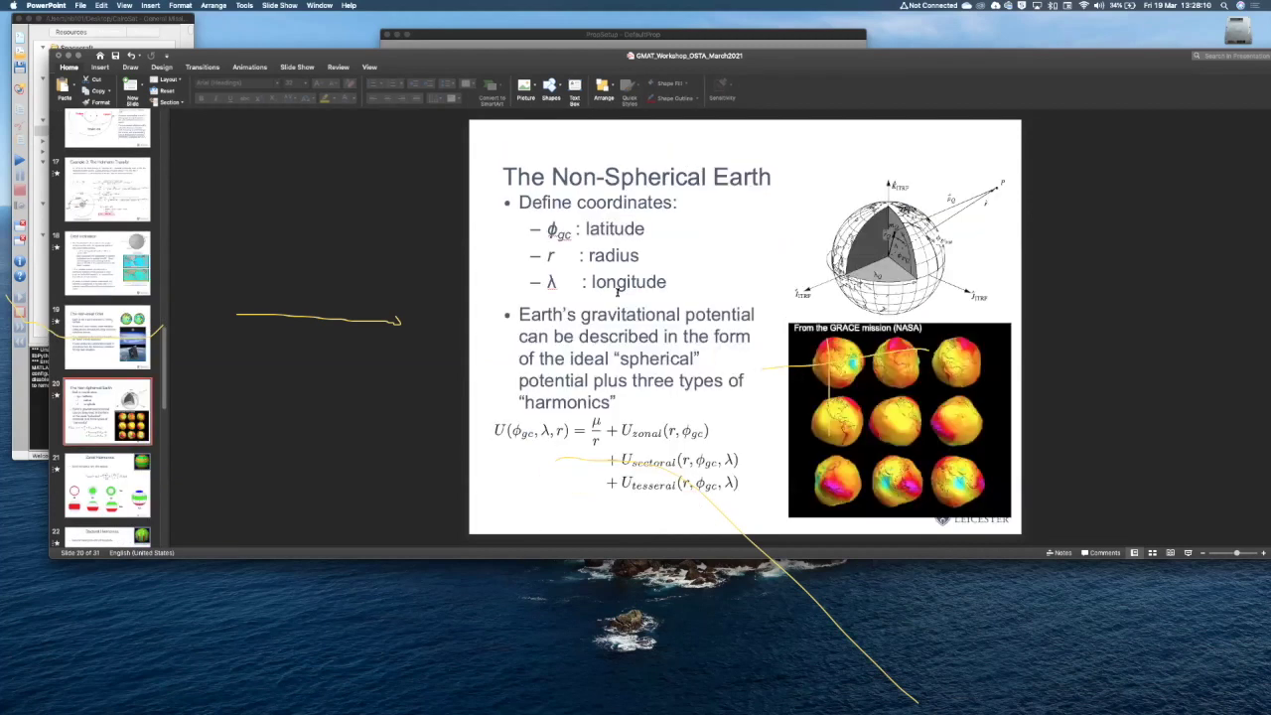
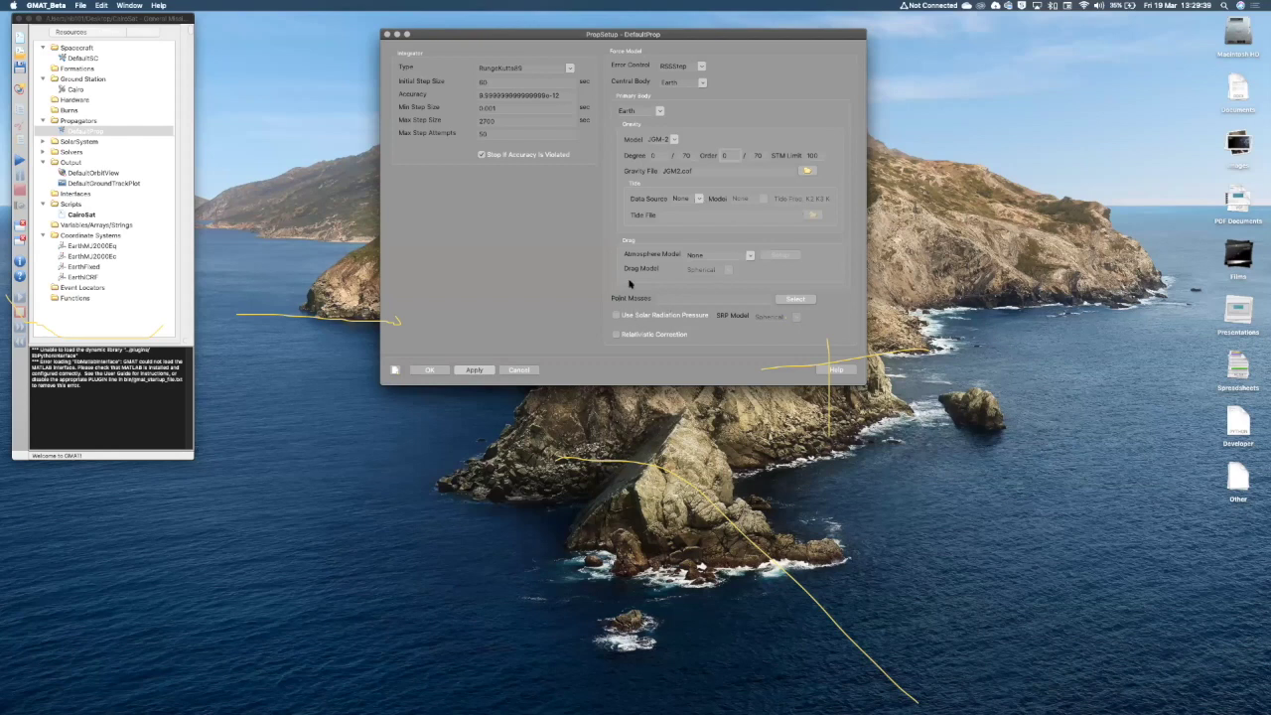
Check the atmosphere models and the point-mass bodies available for DefaultProp, leaving both selections as they are.
click(751, 257)
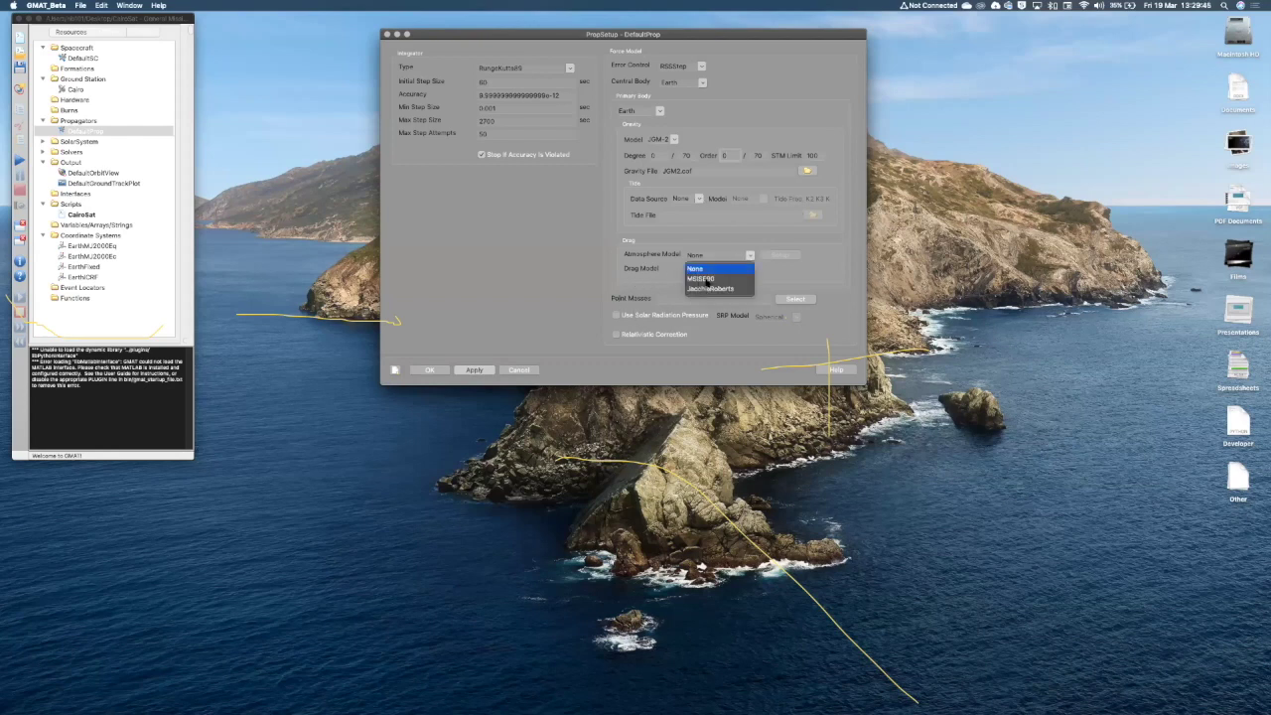
click(576, 299)
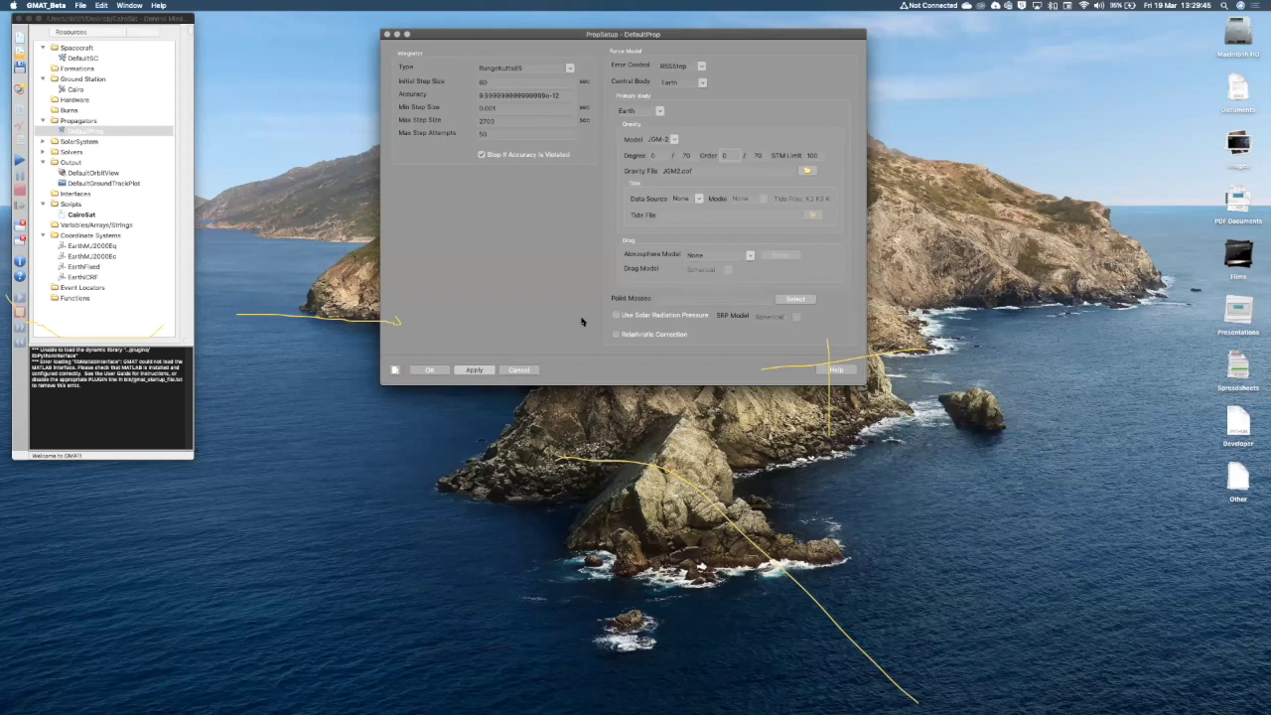
click(792, 300)
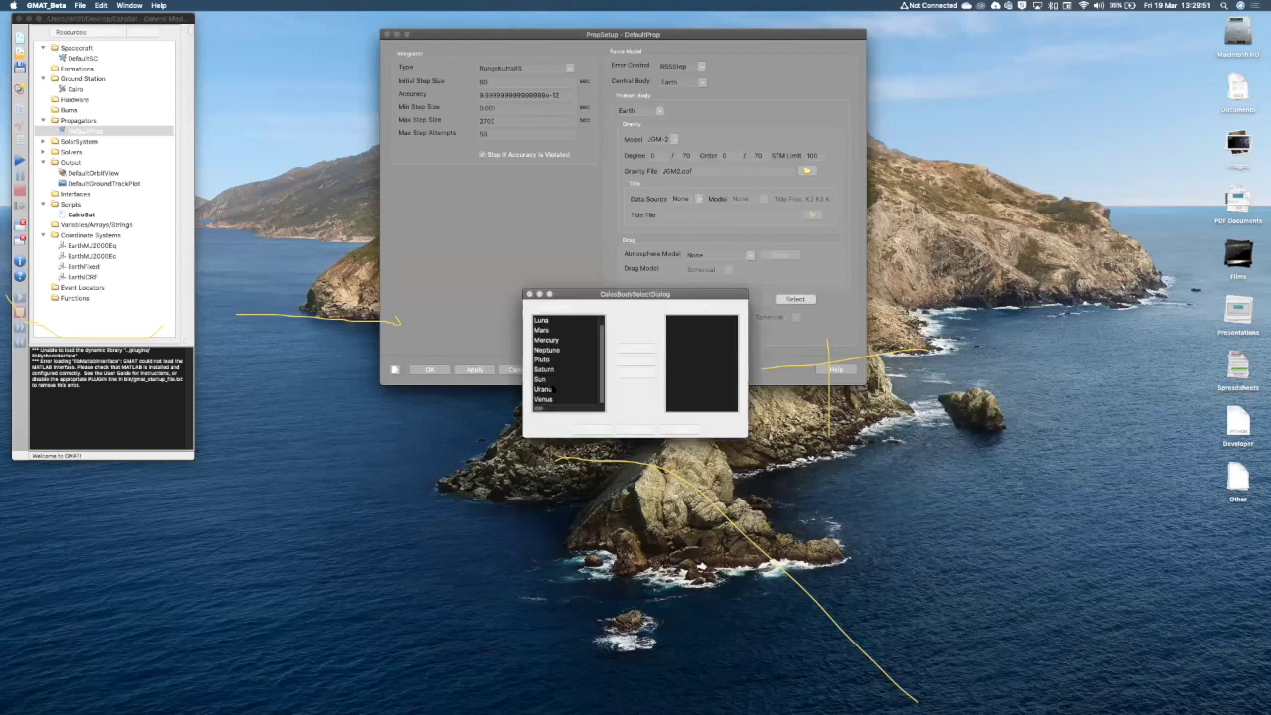
click(541, 317)
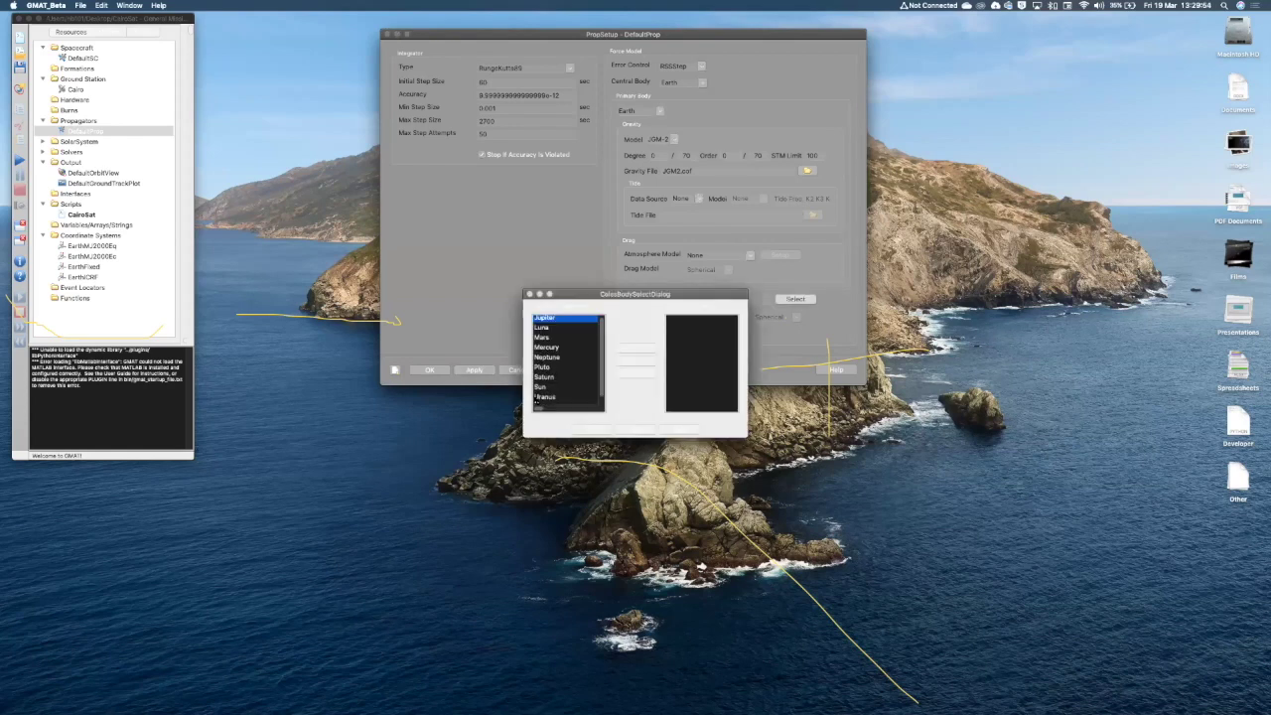
click(529, 294)
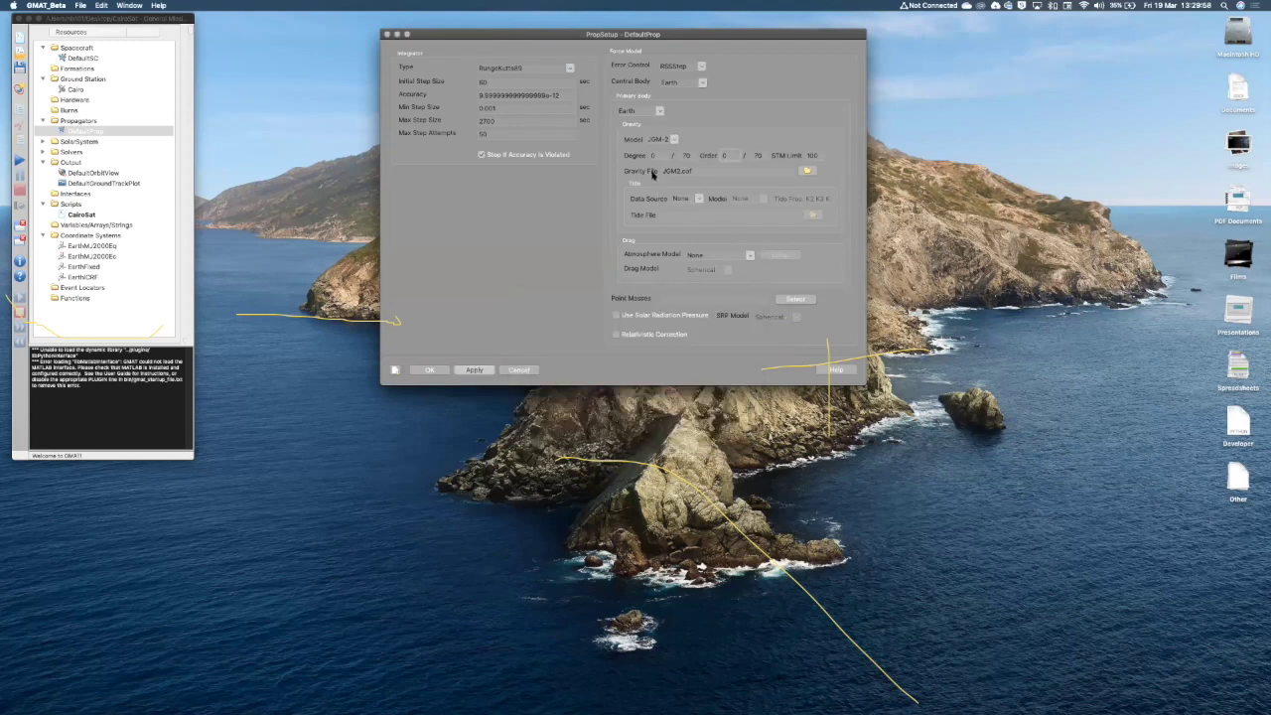
Apply the DefaultProp settings with RungeKutta89 as the integrator type, accept them and save the mission script.
click(469, 371)
click(569, 69)
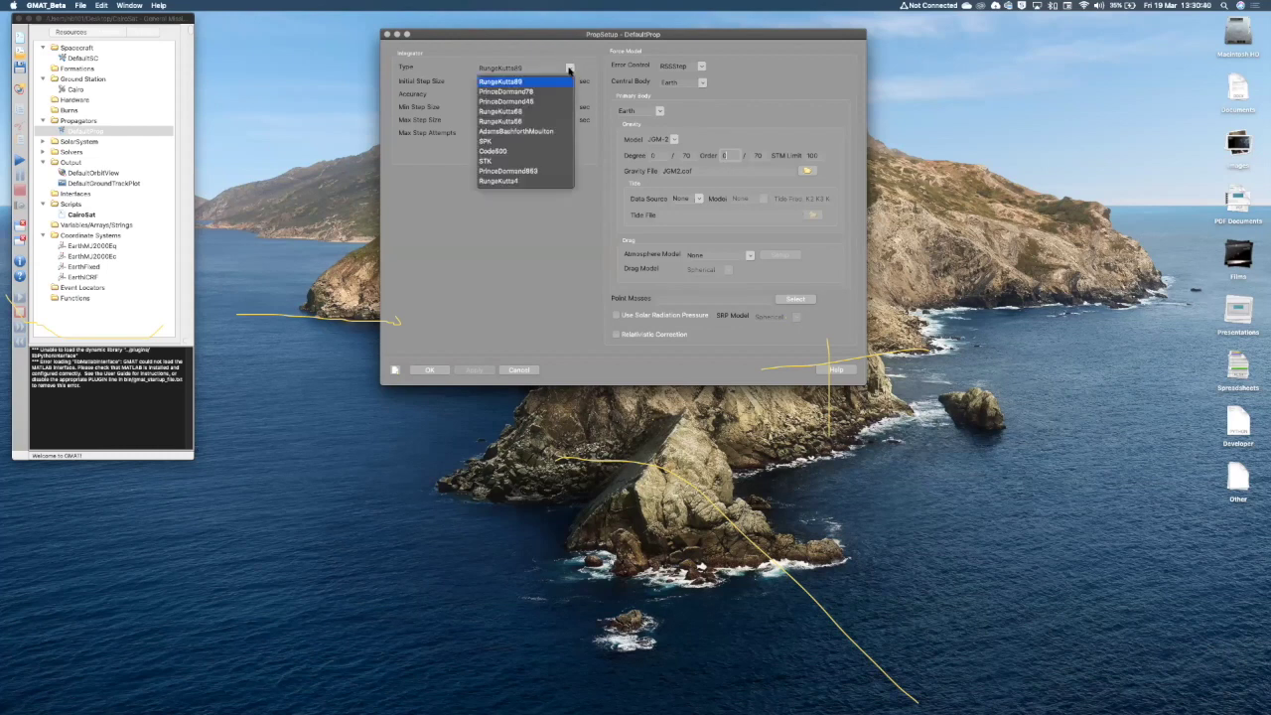
click(569, 68)
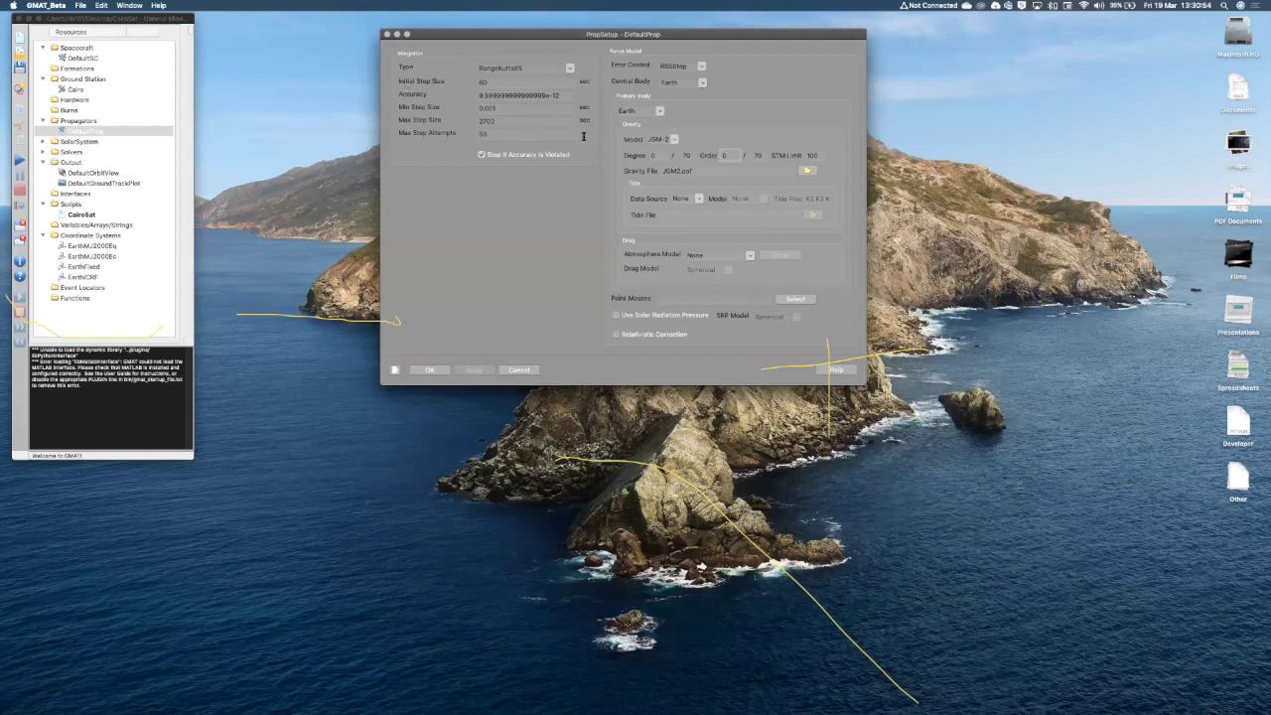
click(570, 68)
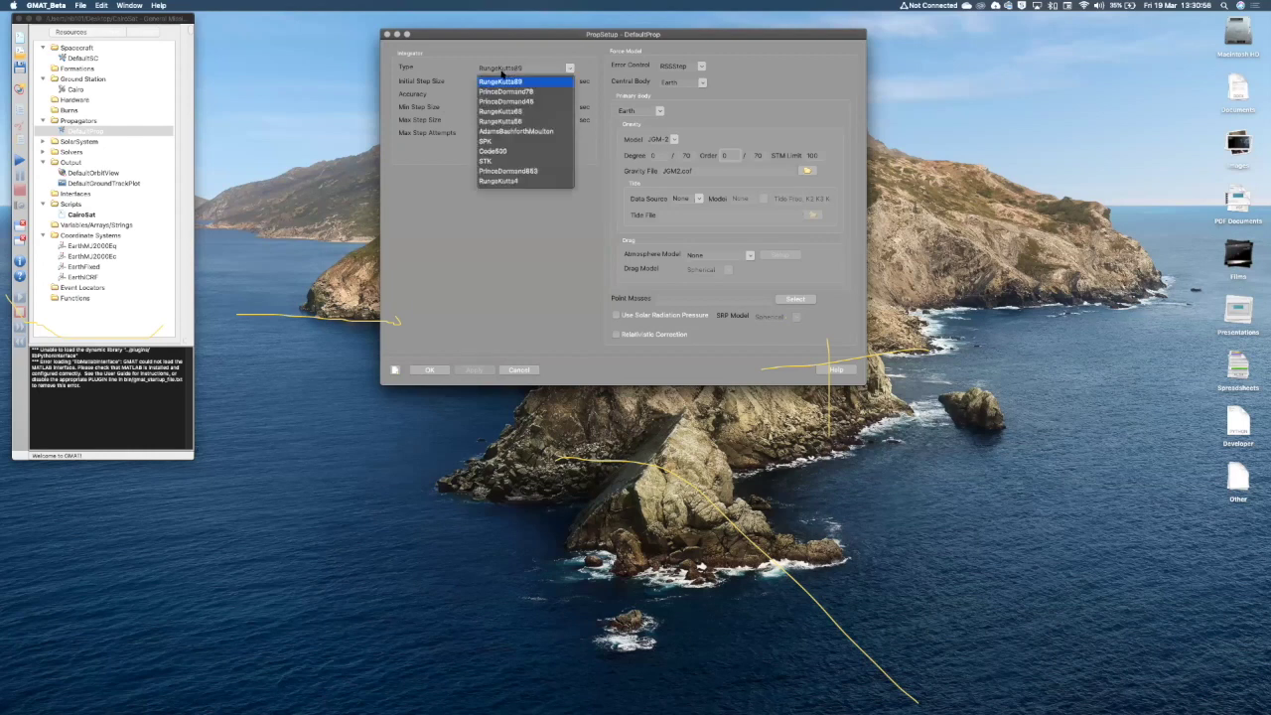
click(502, 79)
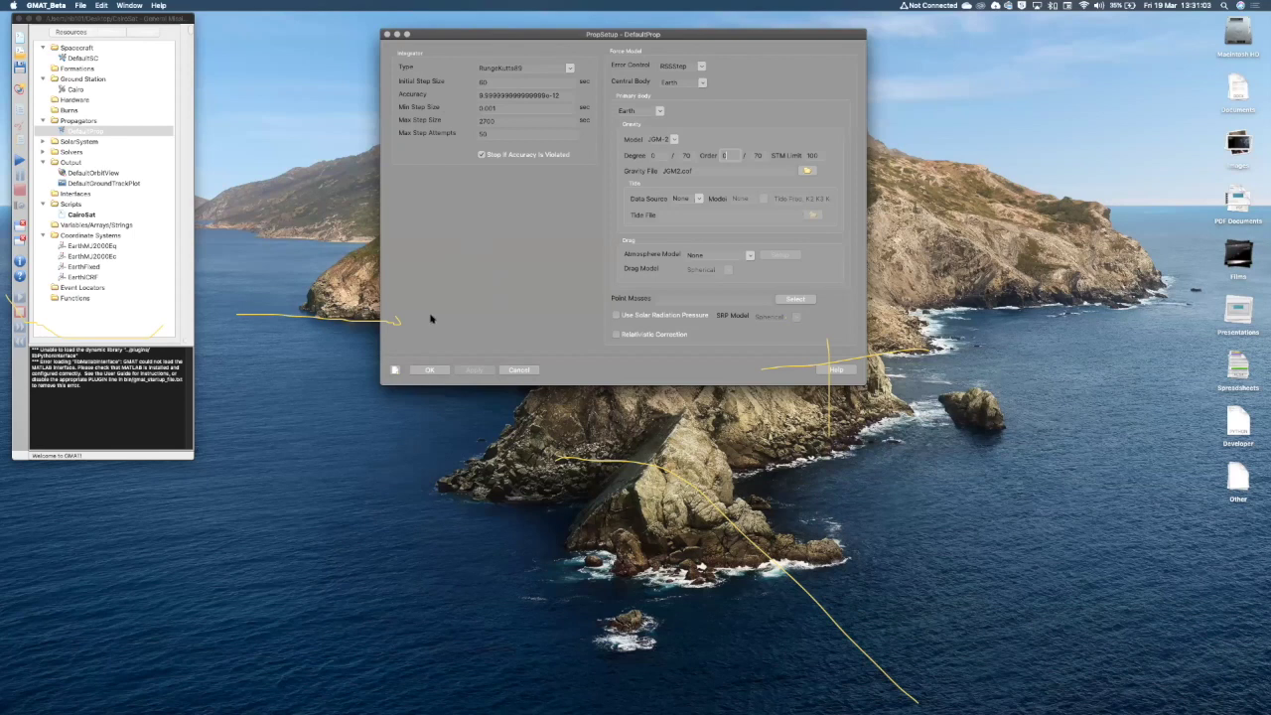
click(431, 372)
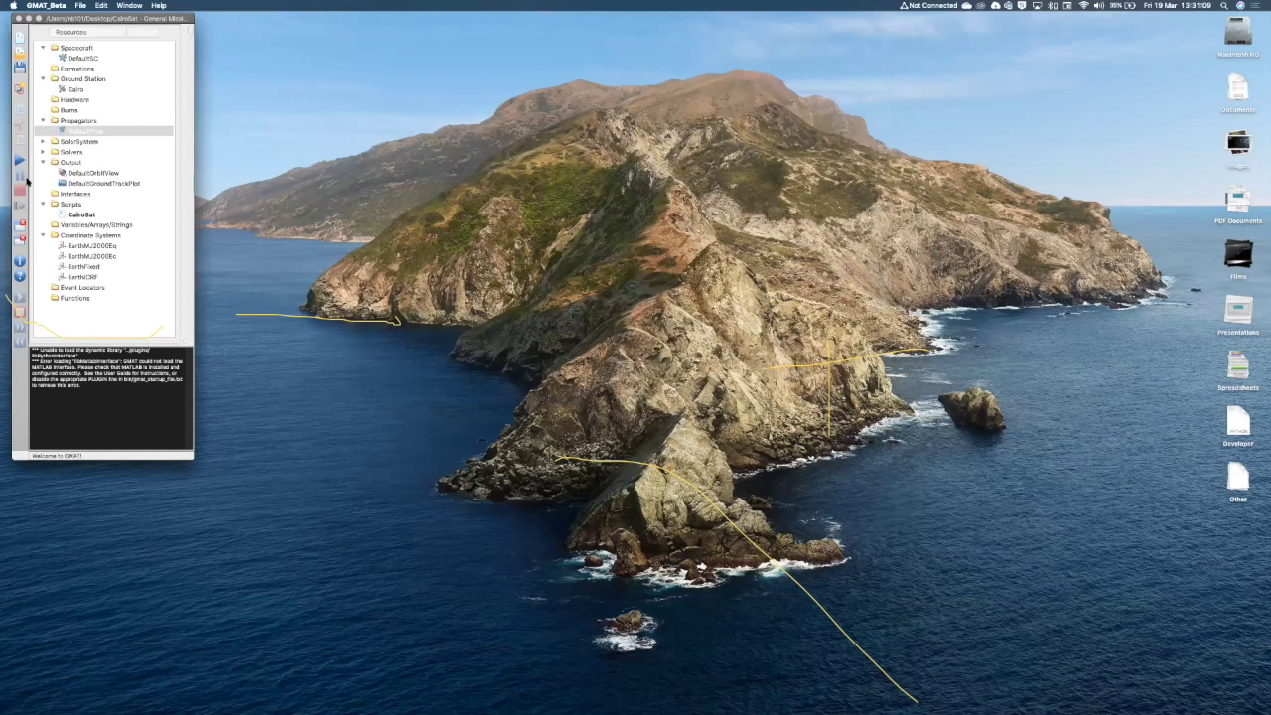
click(81, 5)
key(Return)
Turn on the Sun line in the DefaultOrbitView output and accept the settings.
click(82, 173)
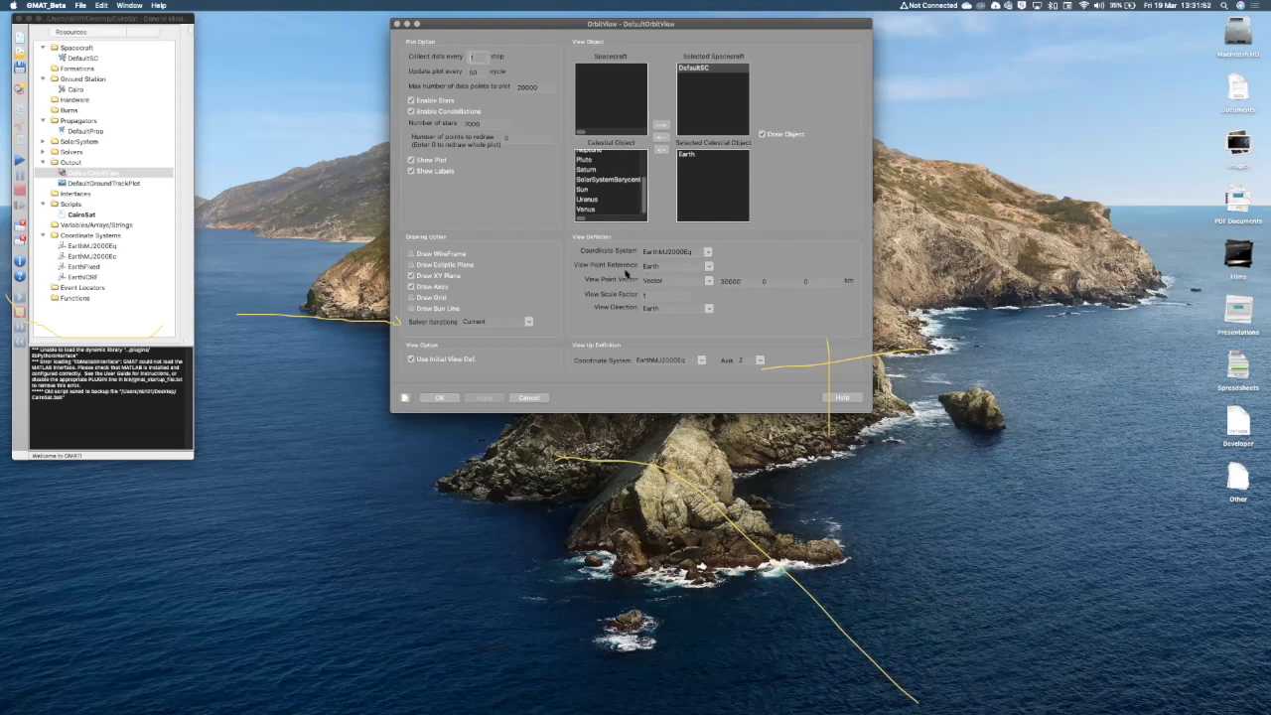
click(411, 309)
click(484, 398)
click(434, 398)
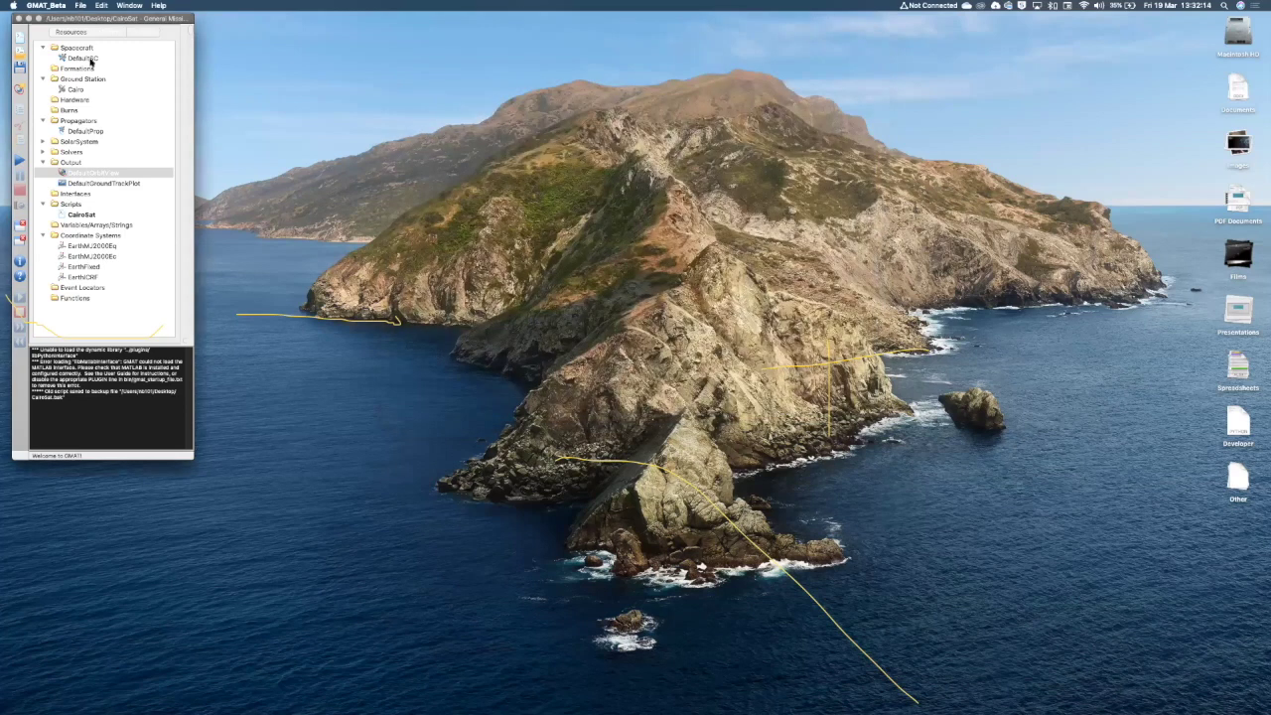
Include the Cairo ground station among the objects drawn in DefaultGroundTrackPlot and accept the settings.
key(ctrl+F2)
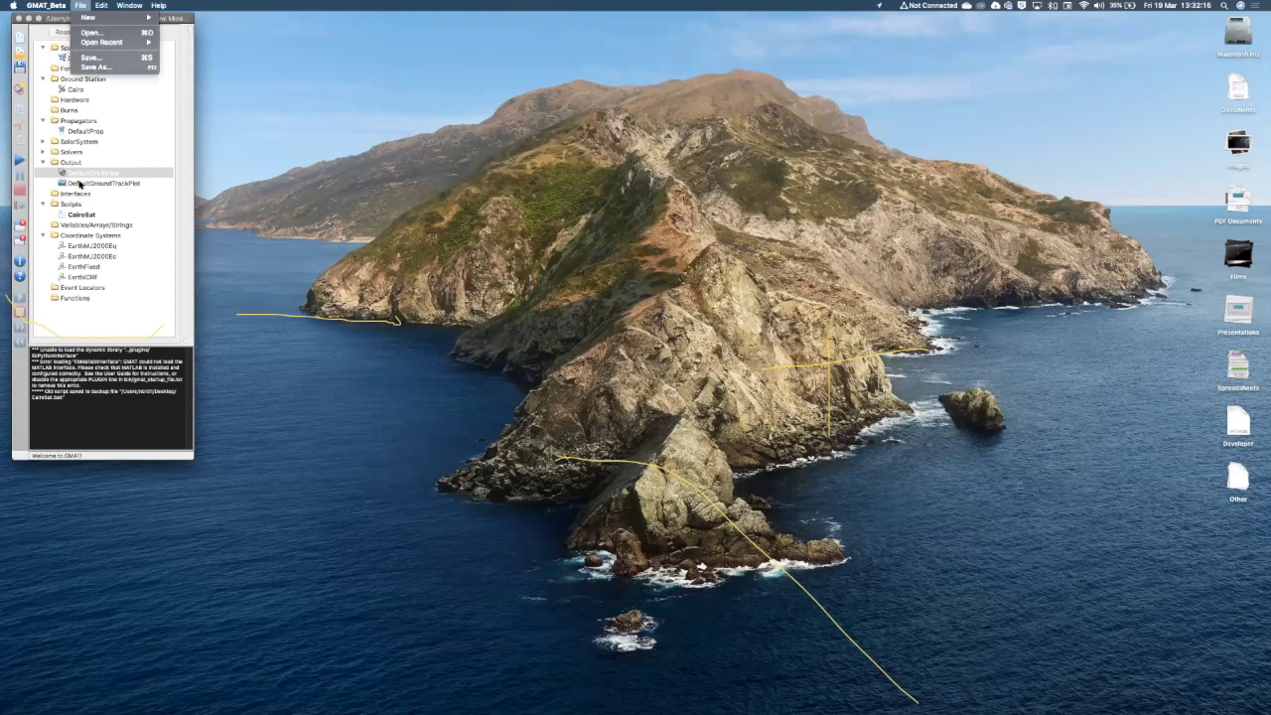
key(Escape)
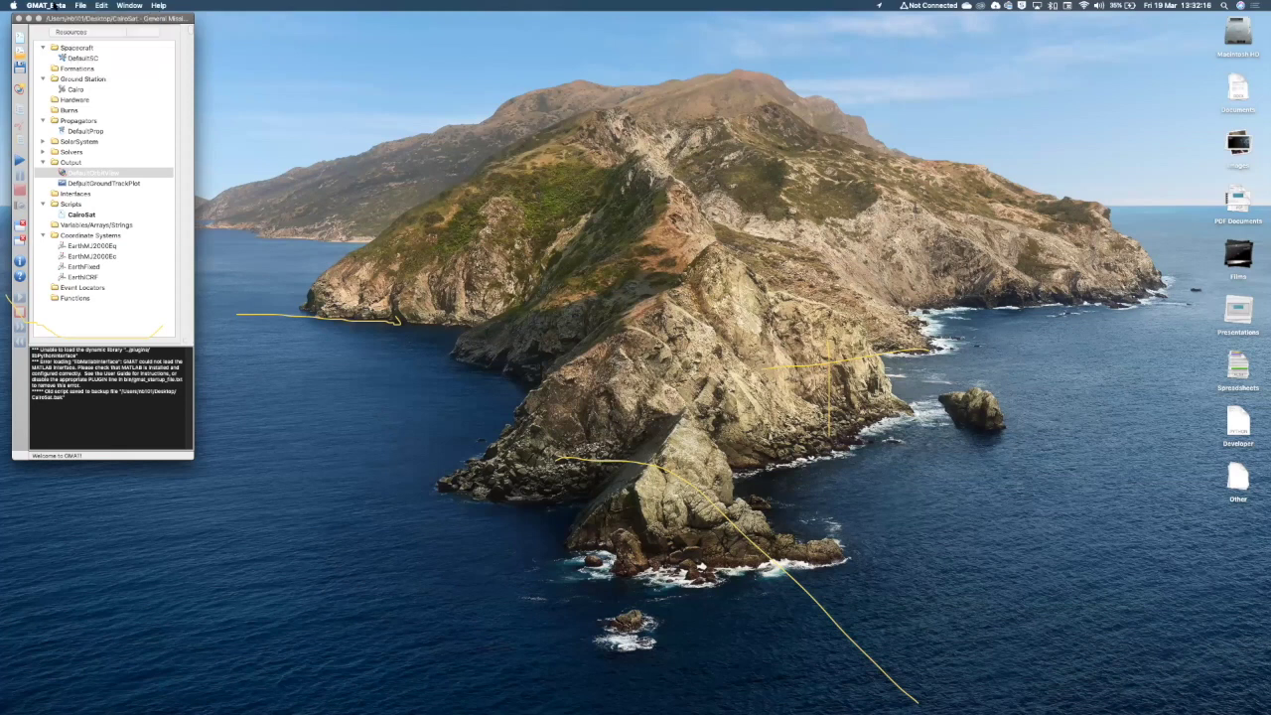
key(Down)
key(Return)
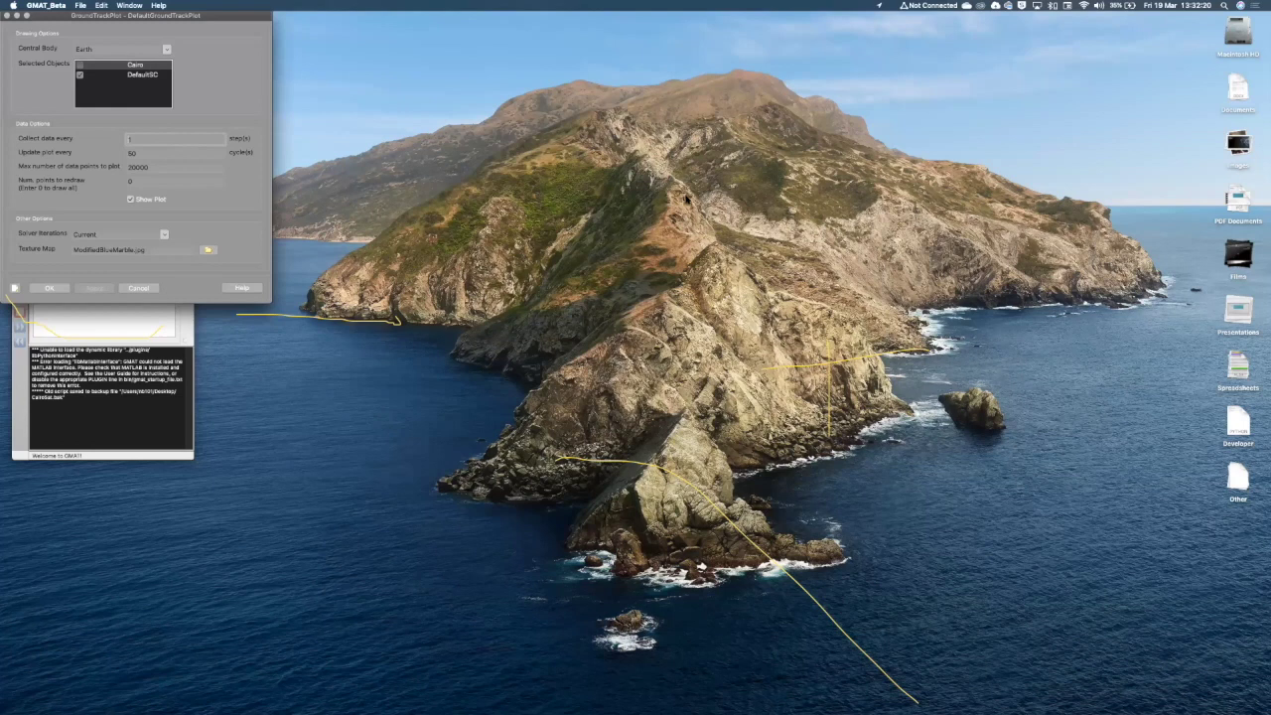
click(688, 199)
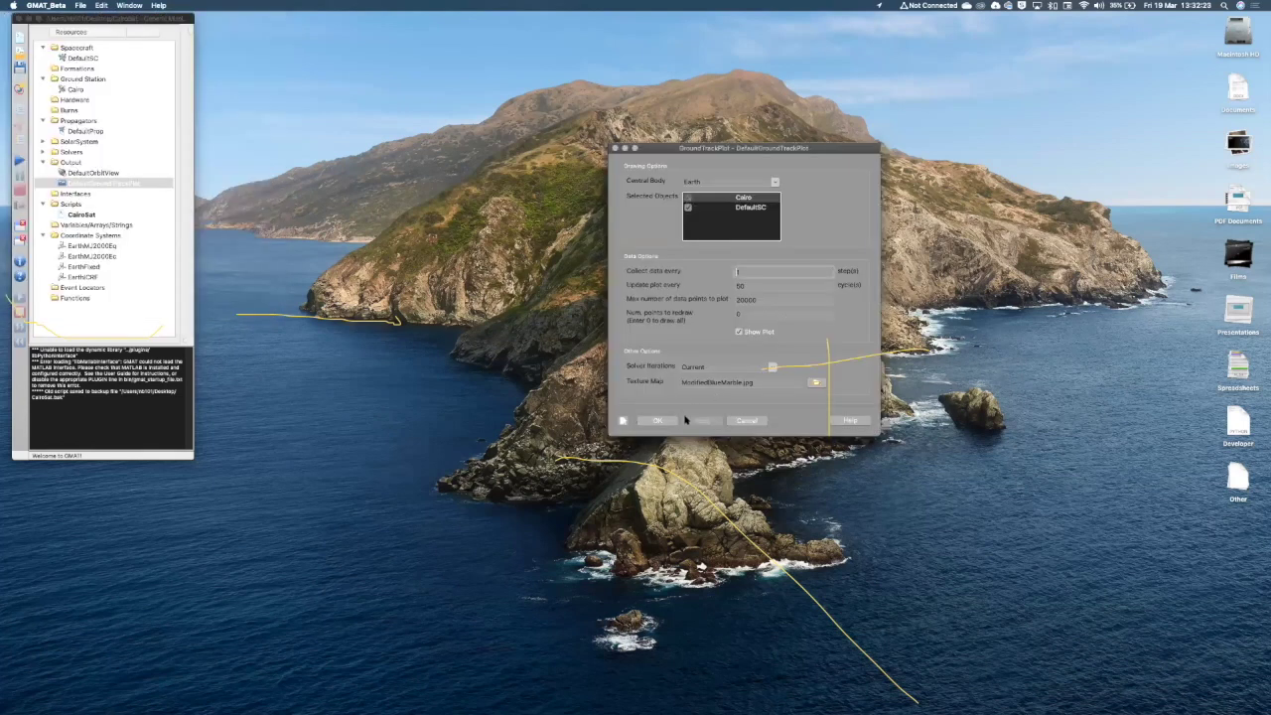
click(693, 421)
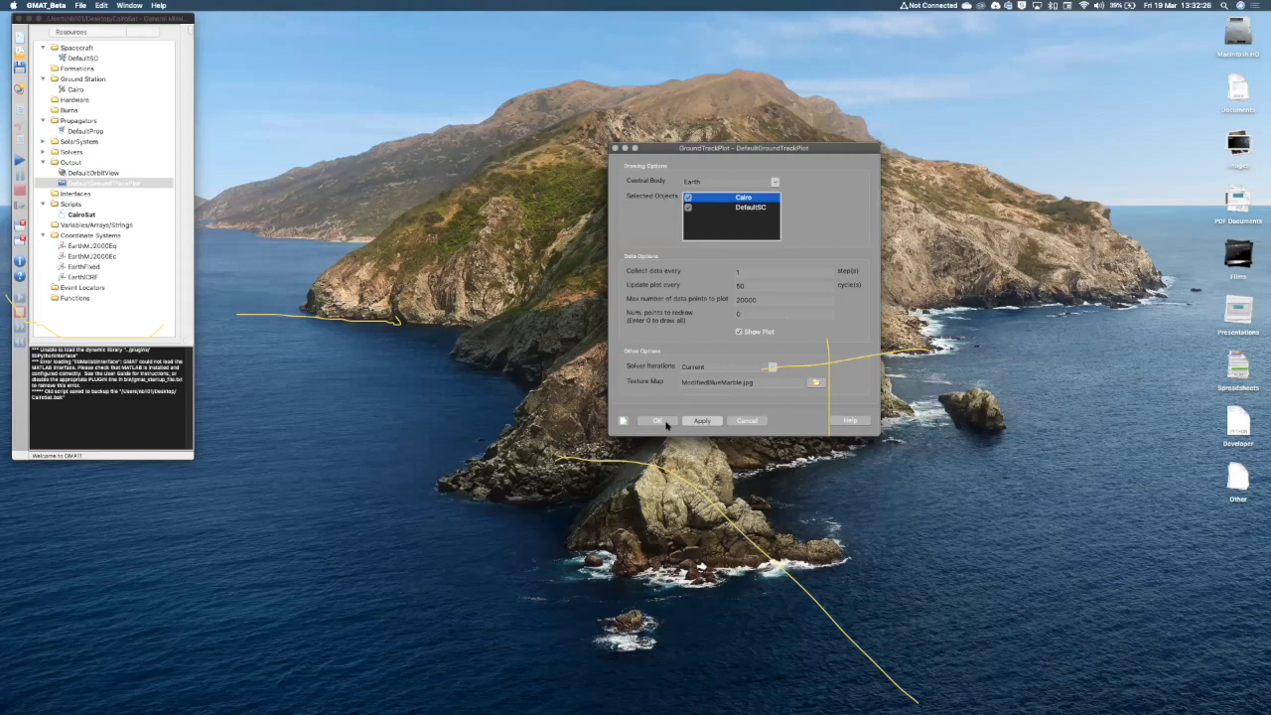
click(658, 421)
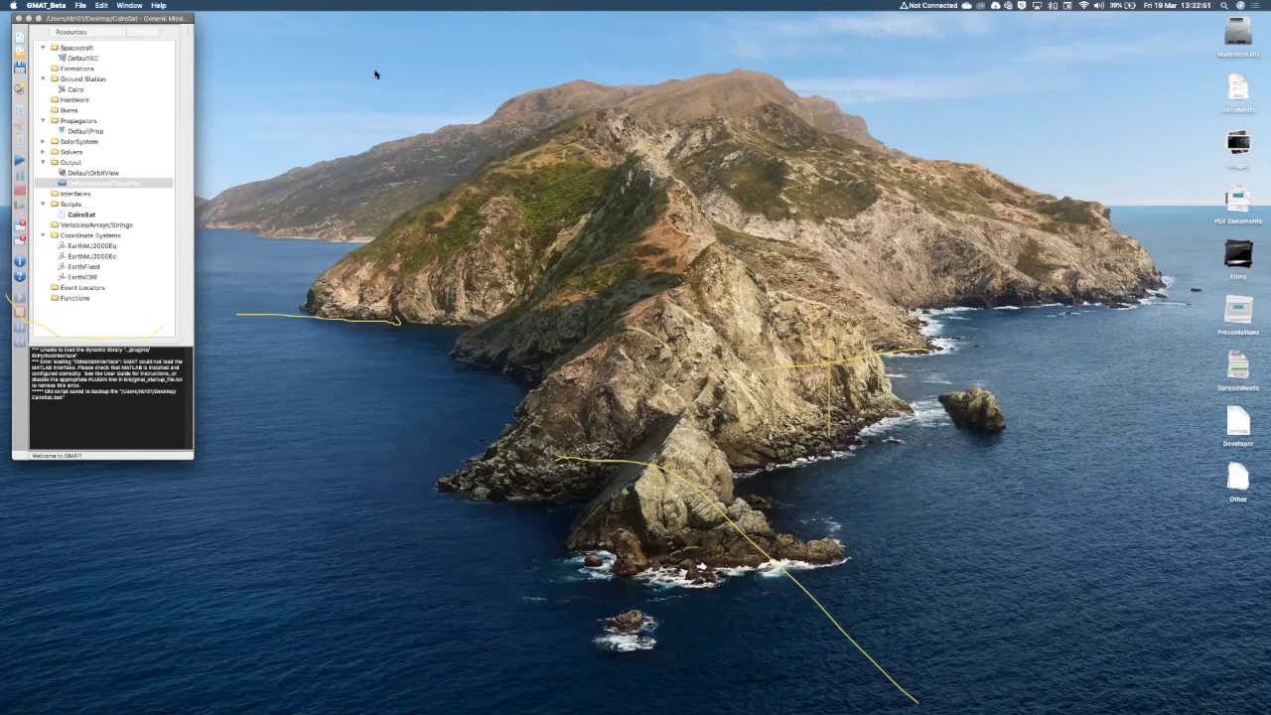
Set the stopping parameter of the Propagate1 command in the mission sequence to DefaultSC.ElapsedDays.
click(106, 33)
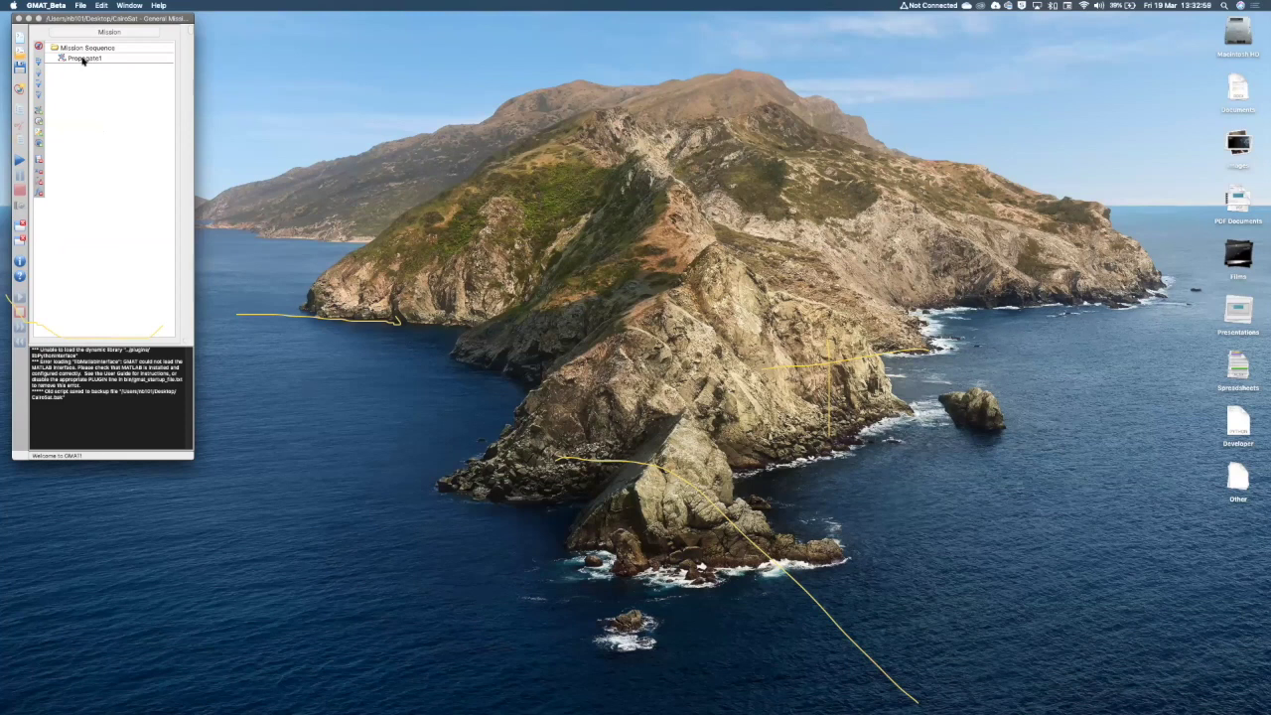
double_click(83, 60)
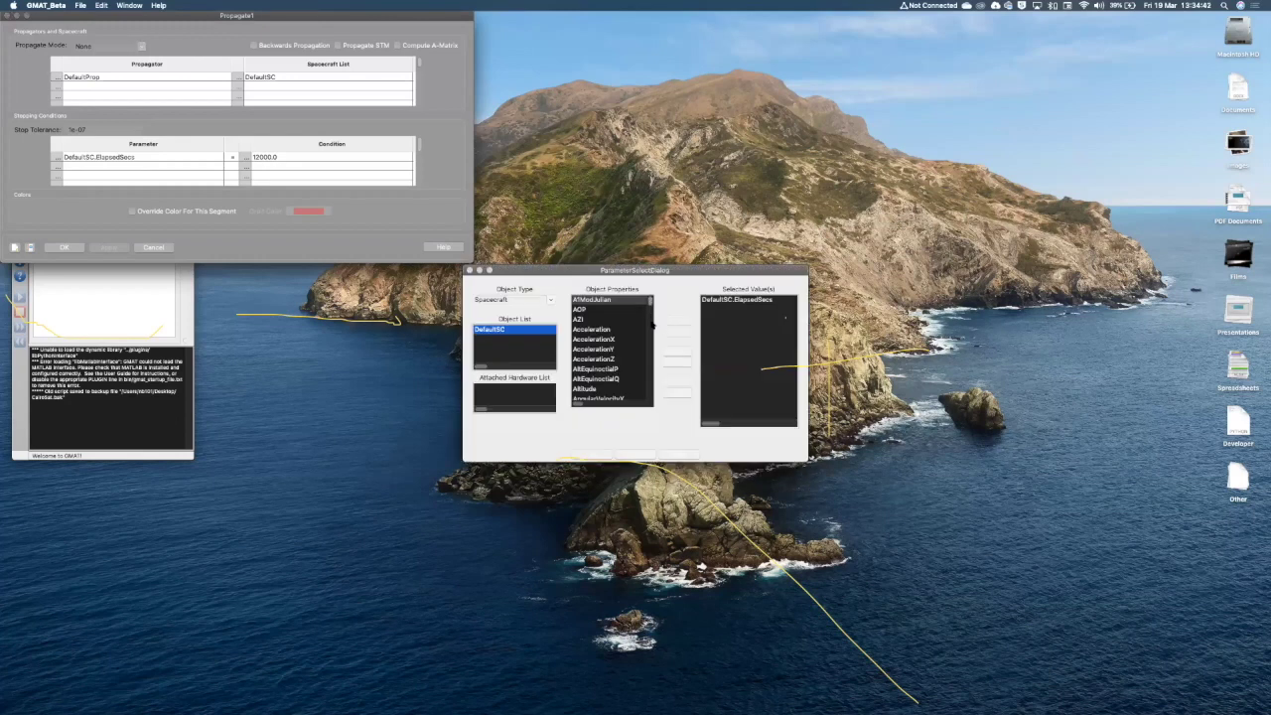
scroll(652, 334, down, 5)
scroll(603, 314, down, 5)
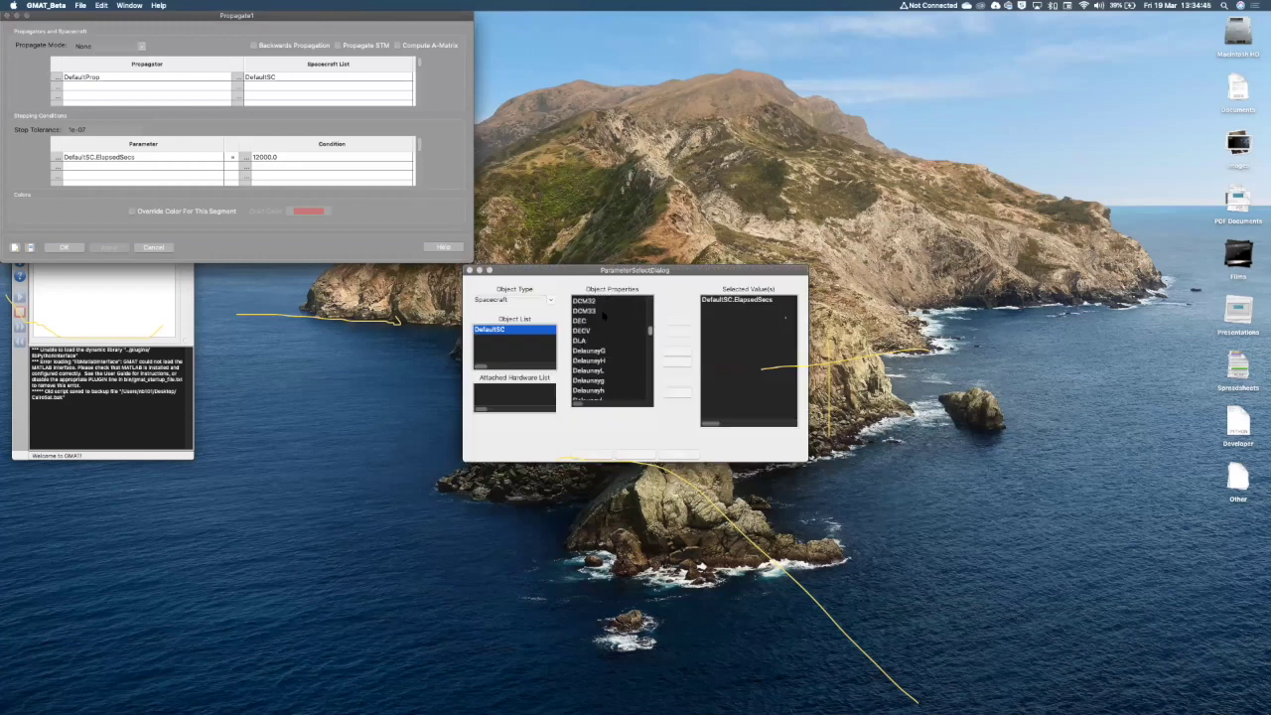
scroll(603, 315, down, 3)
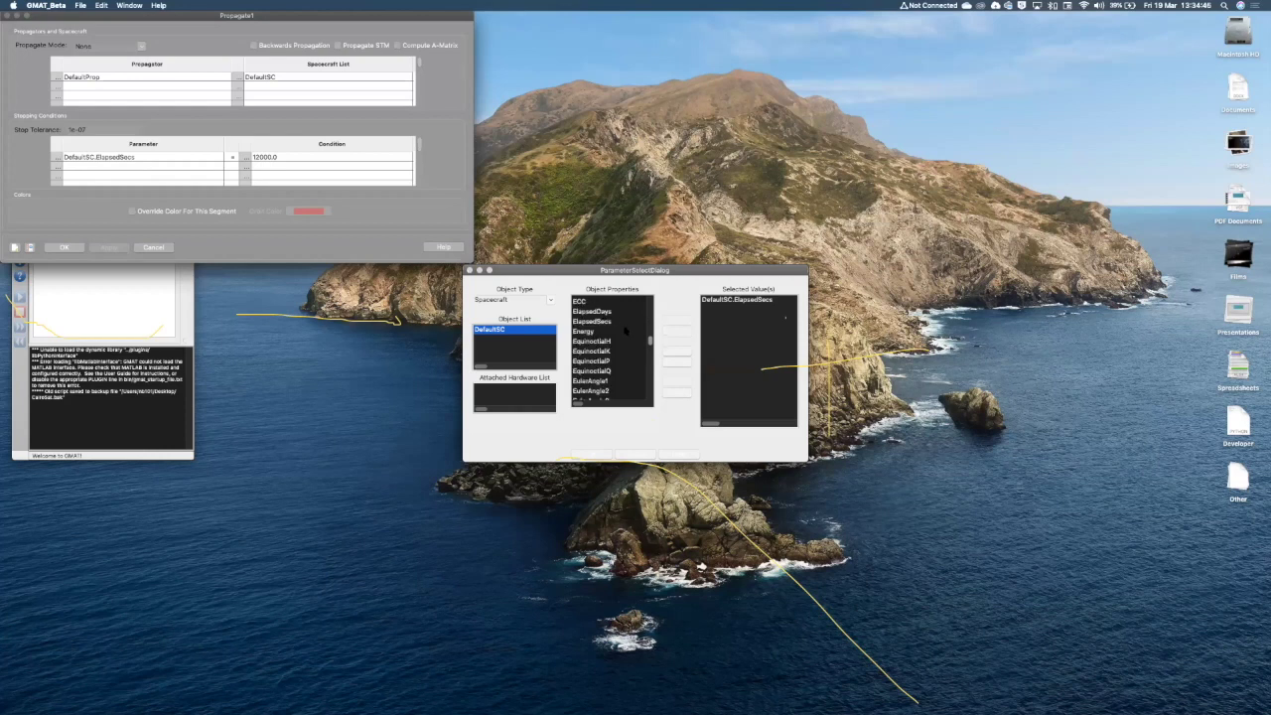
click(607, 312)
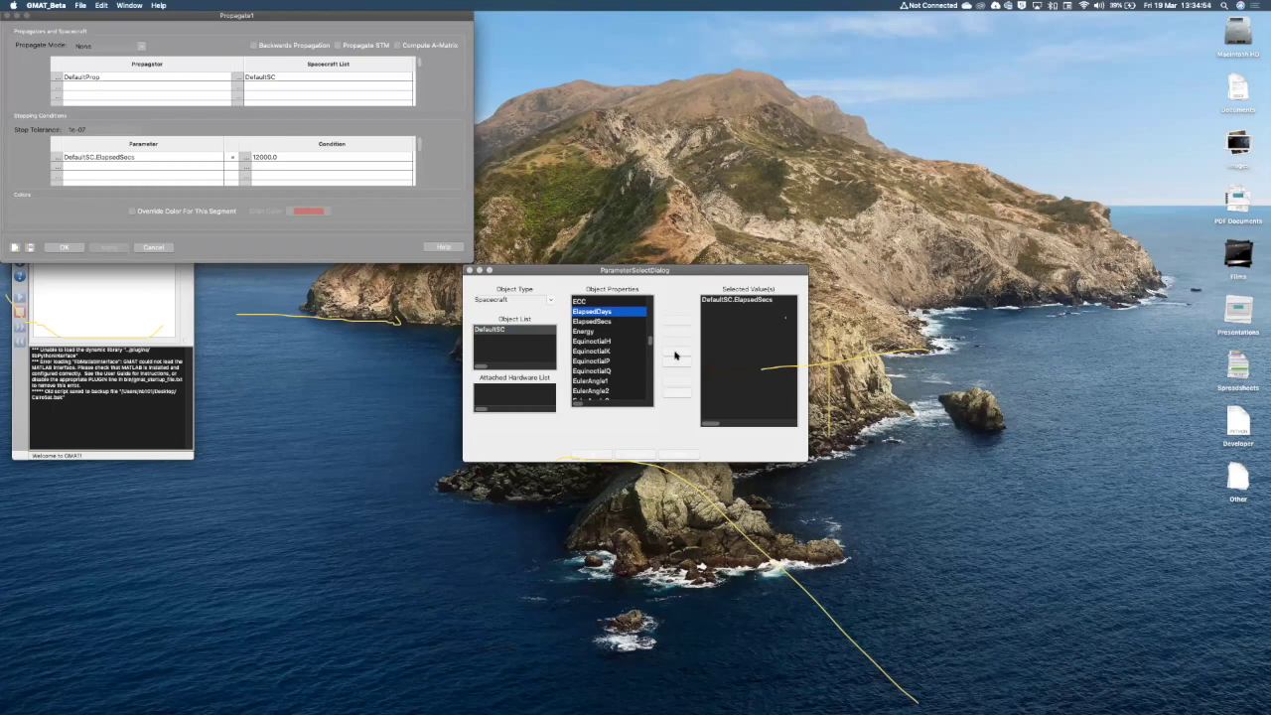
click(675, 355)
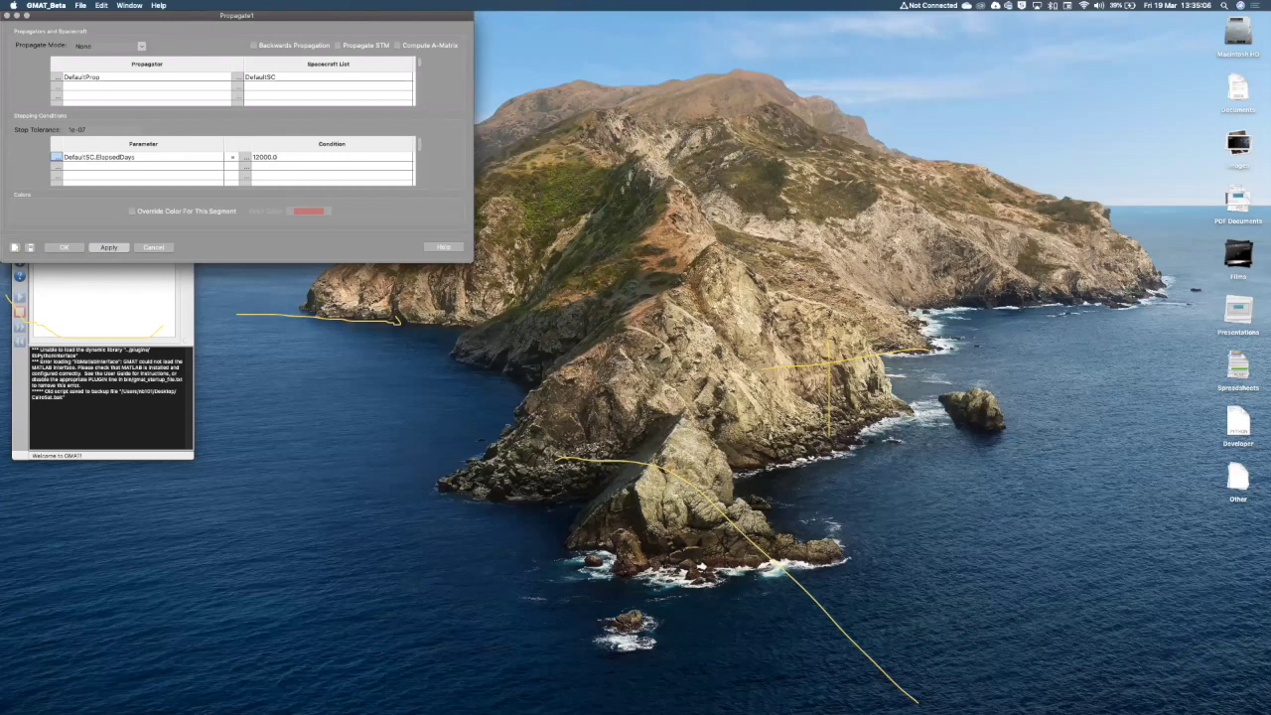
Set the ElapsedDays stopping condition of Propagate1 to 1.0 and accept the command's settings.
click(107, 249)
click(119, 249)
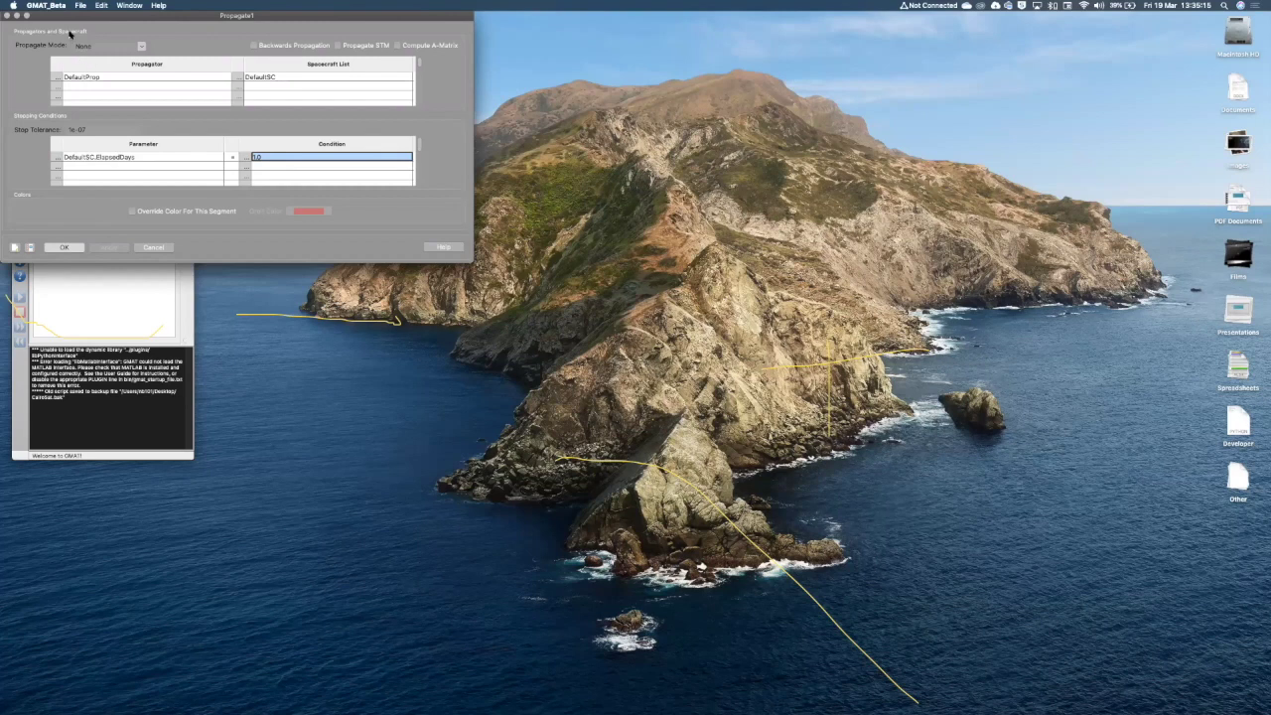
key(Return)
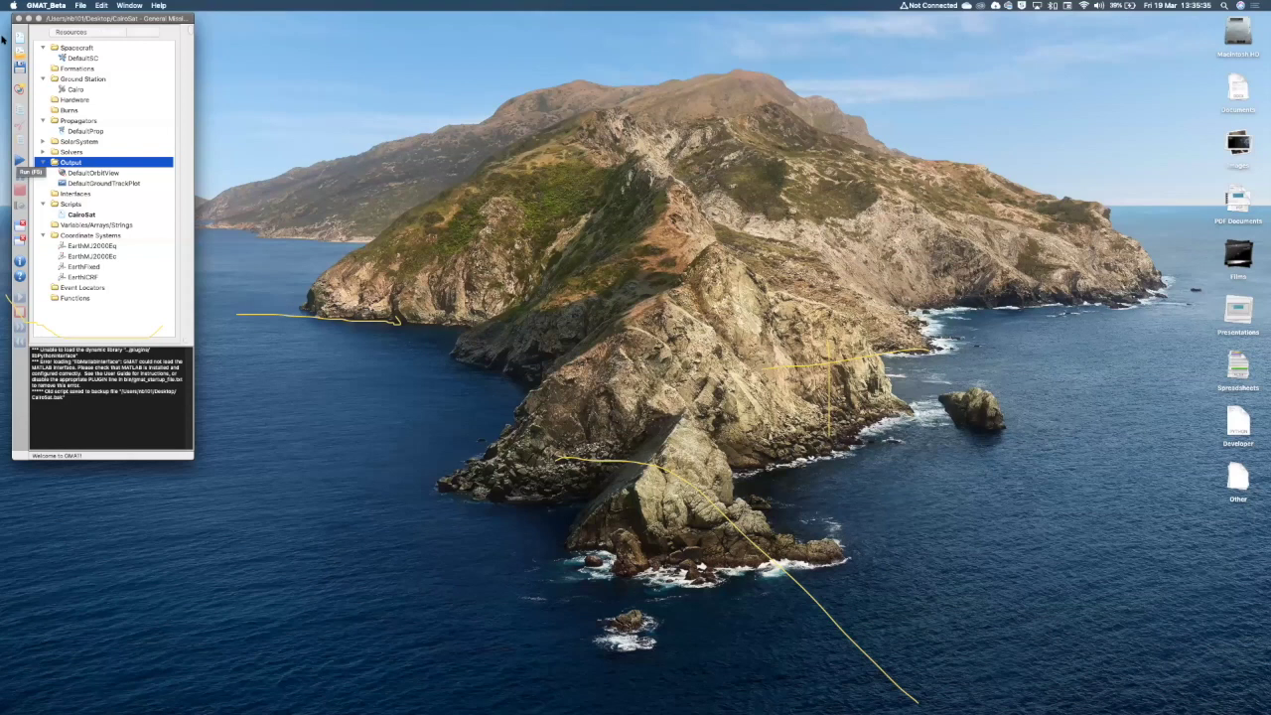
Review the Keplerian orbit elements of the DefaultSC spacecraft and close them without changes.
double_click(71, 56)
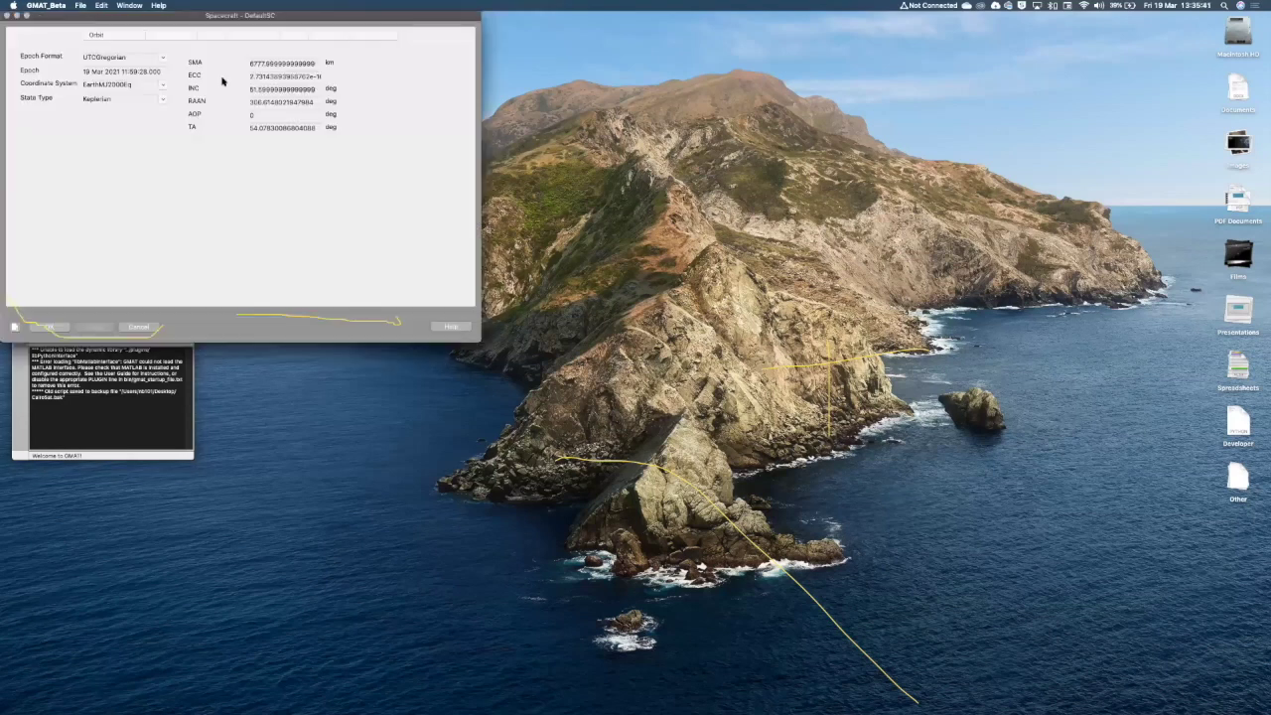
click(316, 76)
key(Escape)
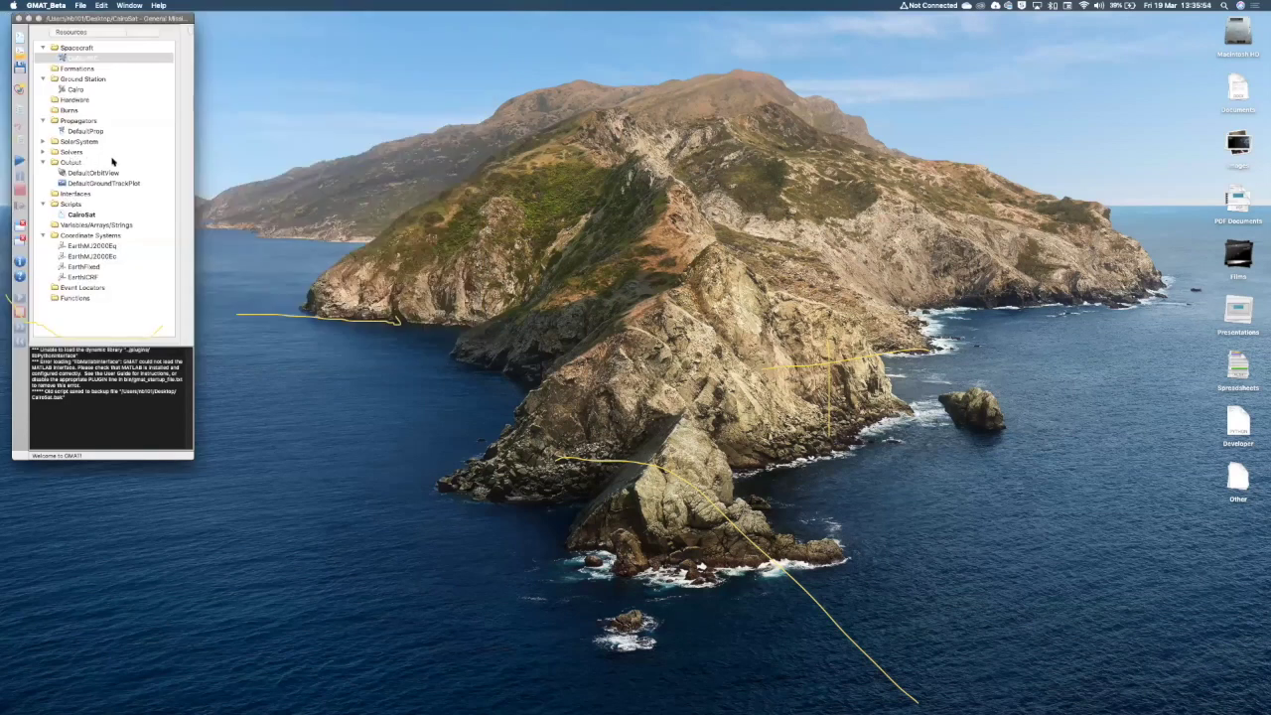
Reopen Propagate1, browse the spacecraft properties available as stopping parameters, and close it with the existing condition kept.
key(ctrl+Tab)
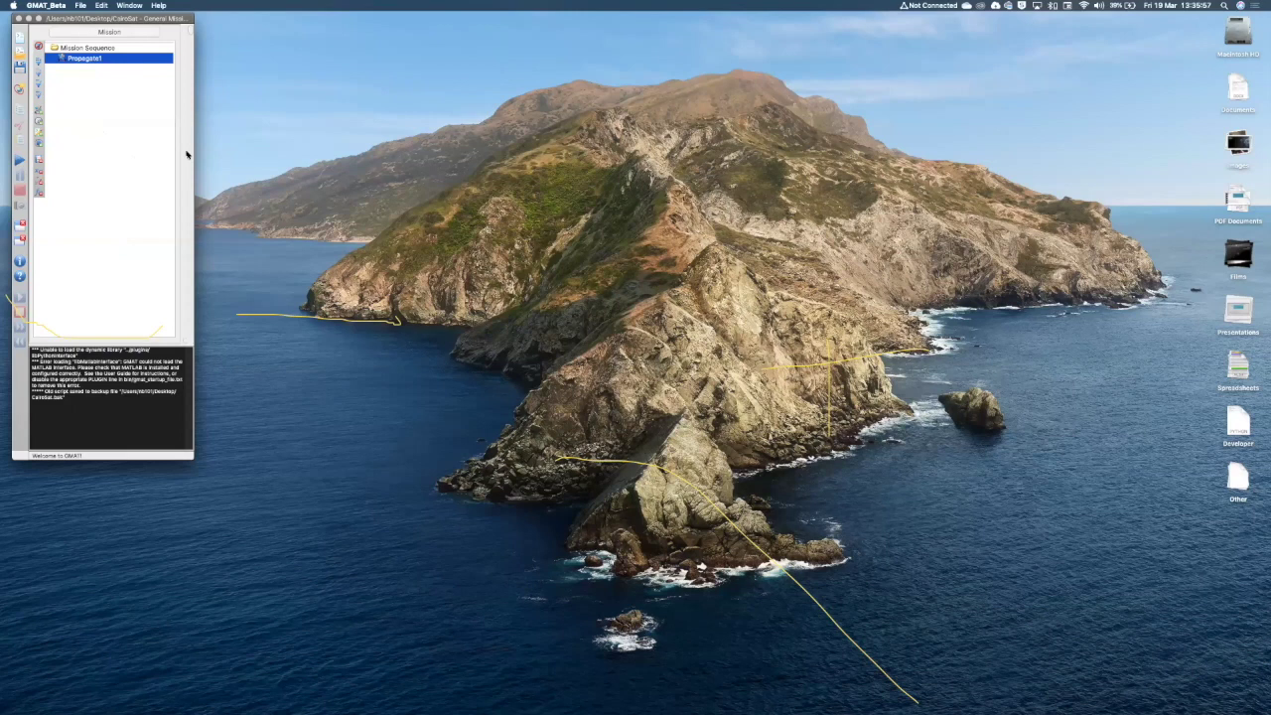
key(Return)
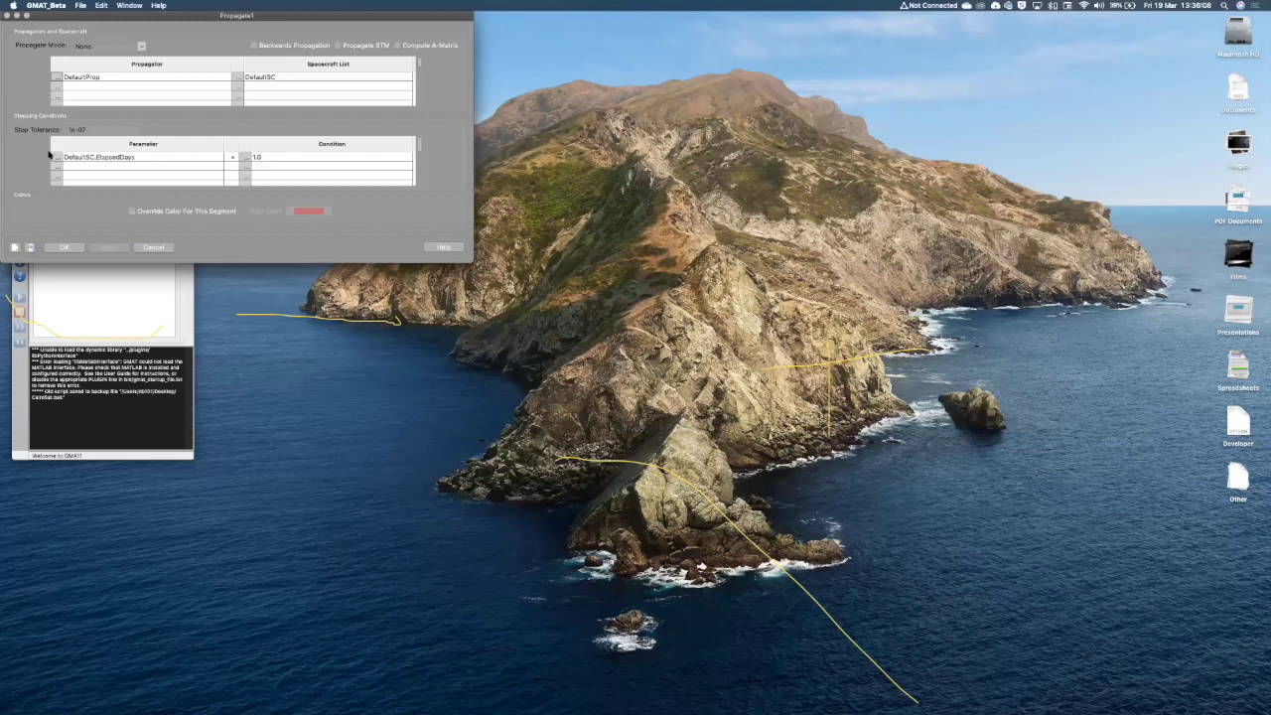
click(69, 250)
click(55, 159)
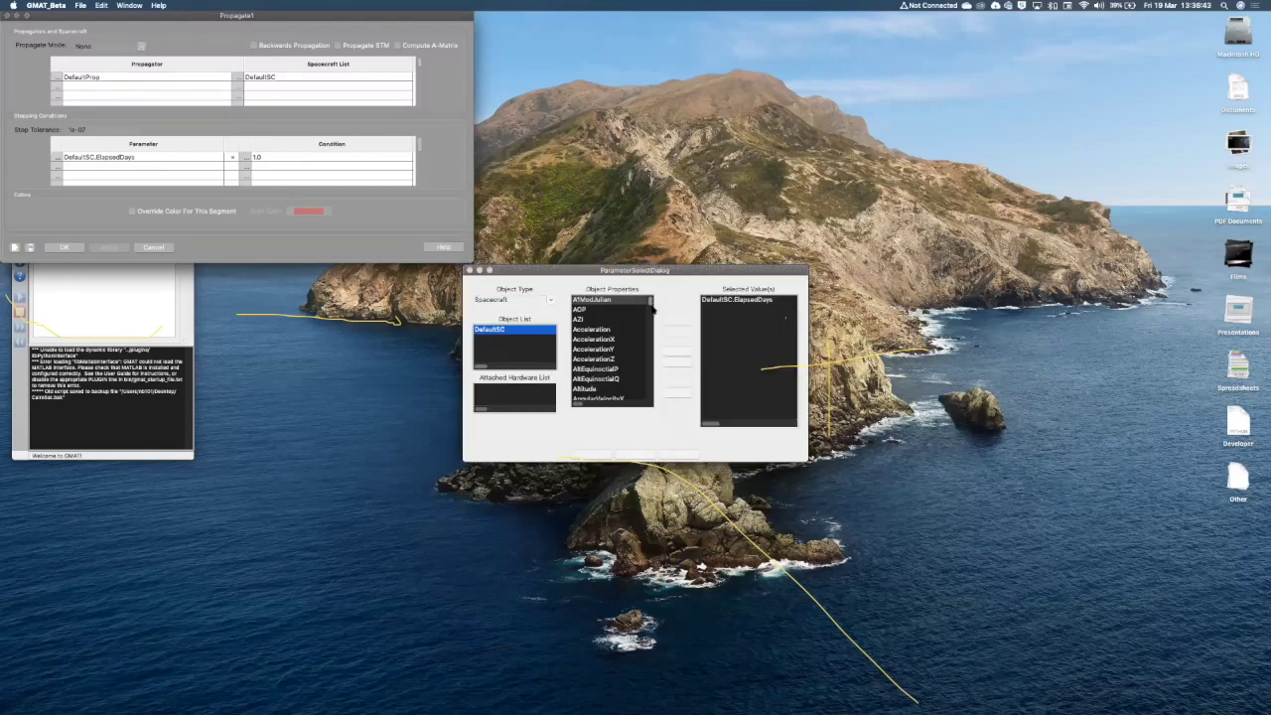
scroll(655, 343, down, 10)
scroll(645, 291, up, 10)
scroll(620, 353, down, 3)
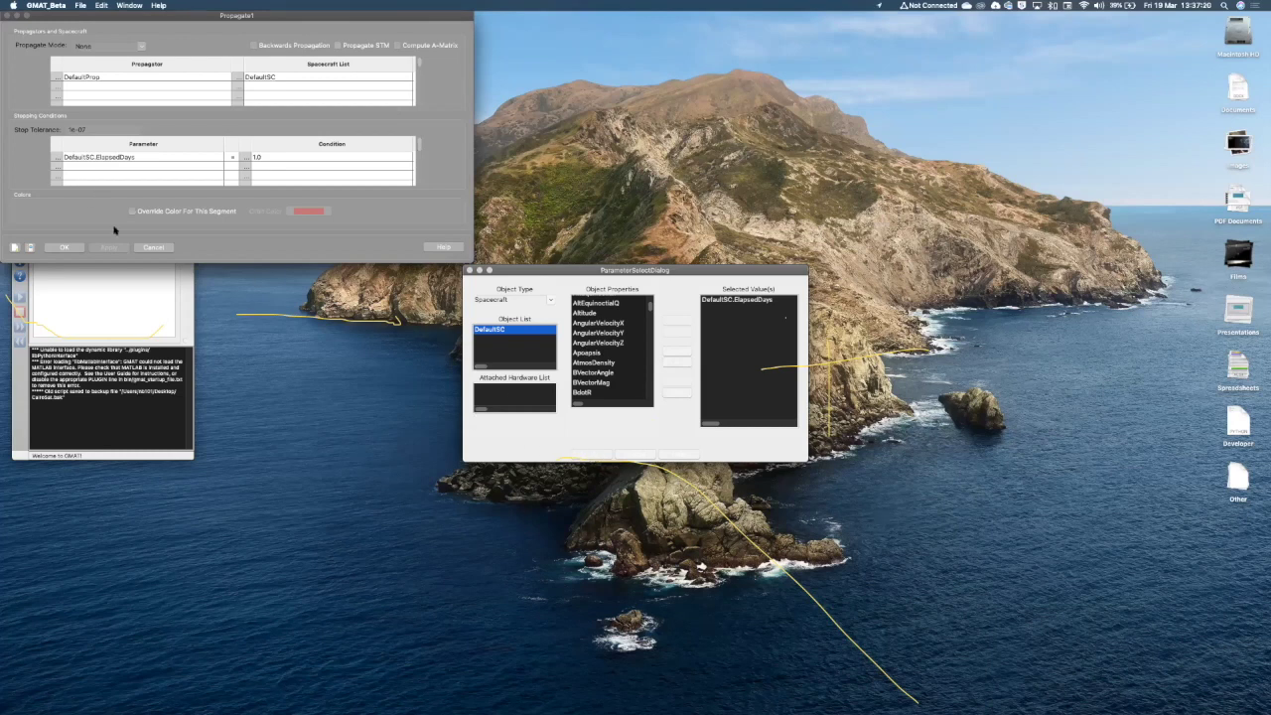
click(61, 248)
key(Return)
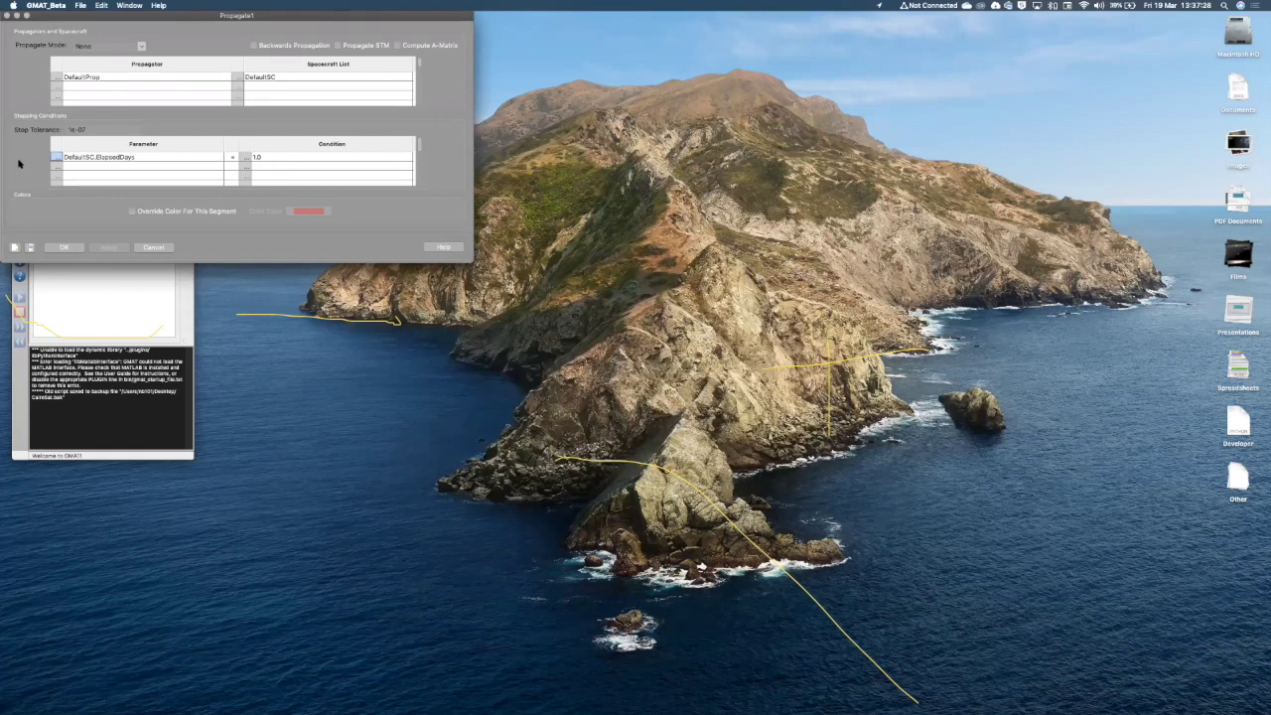
key(Return)
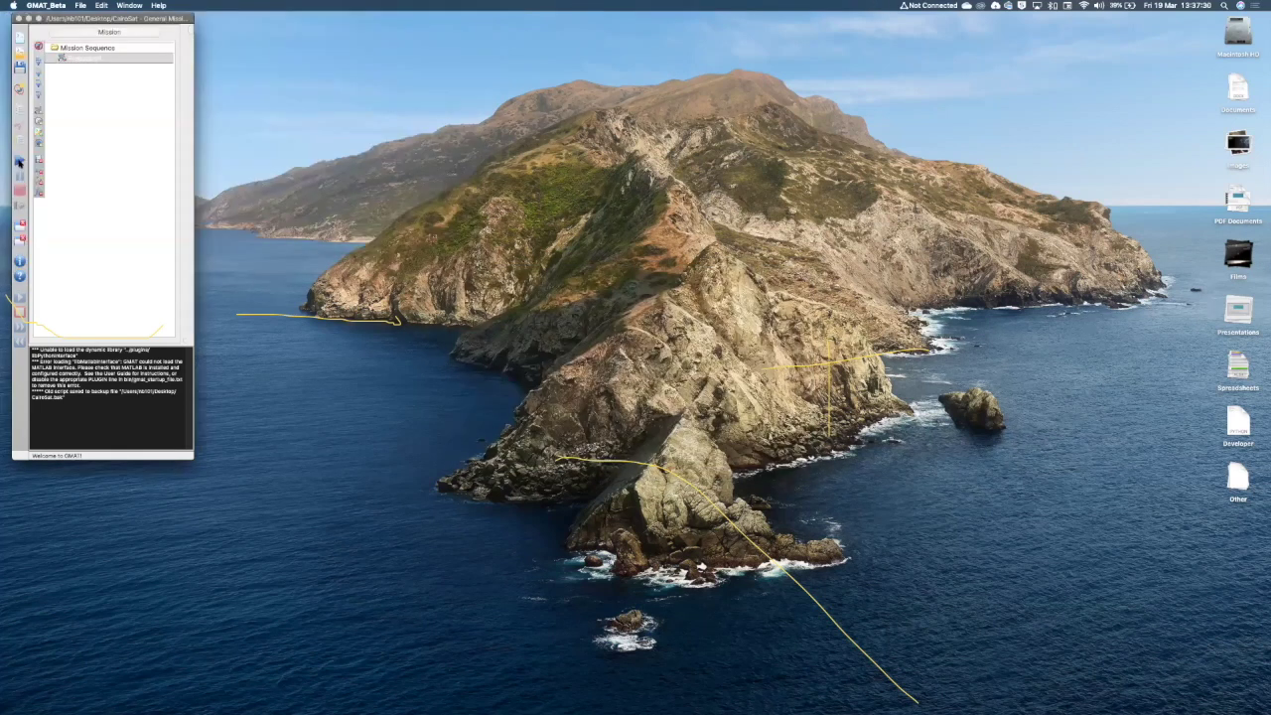
Run the CairoSat mission to generate the orbit view and ground track plot.
click(19, 162)
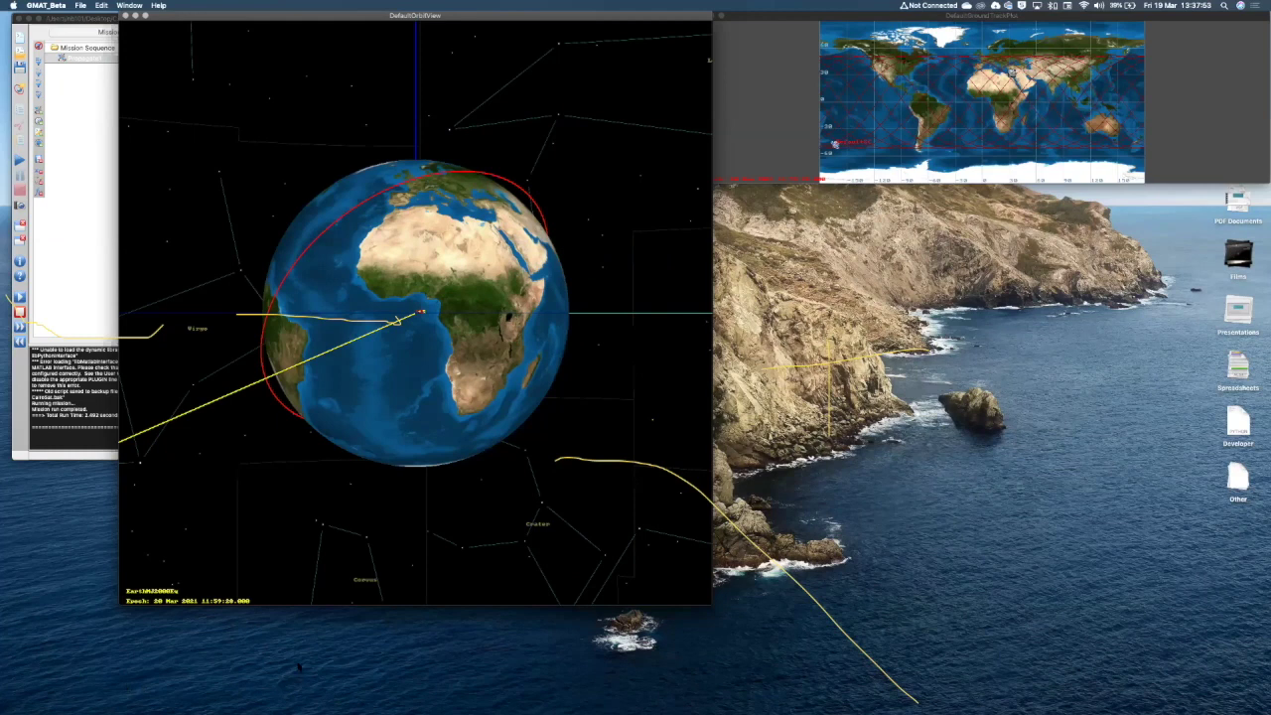
right_click(806, 587)
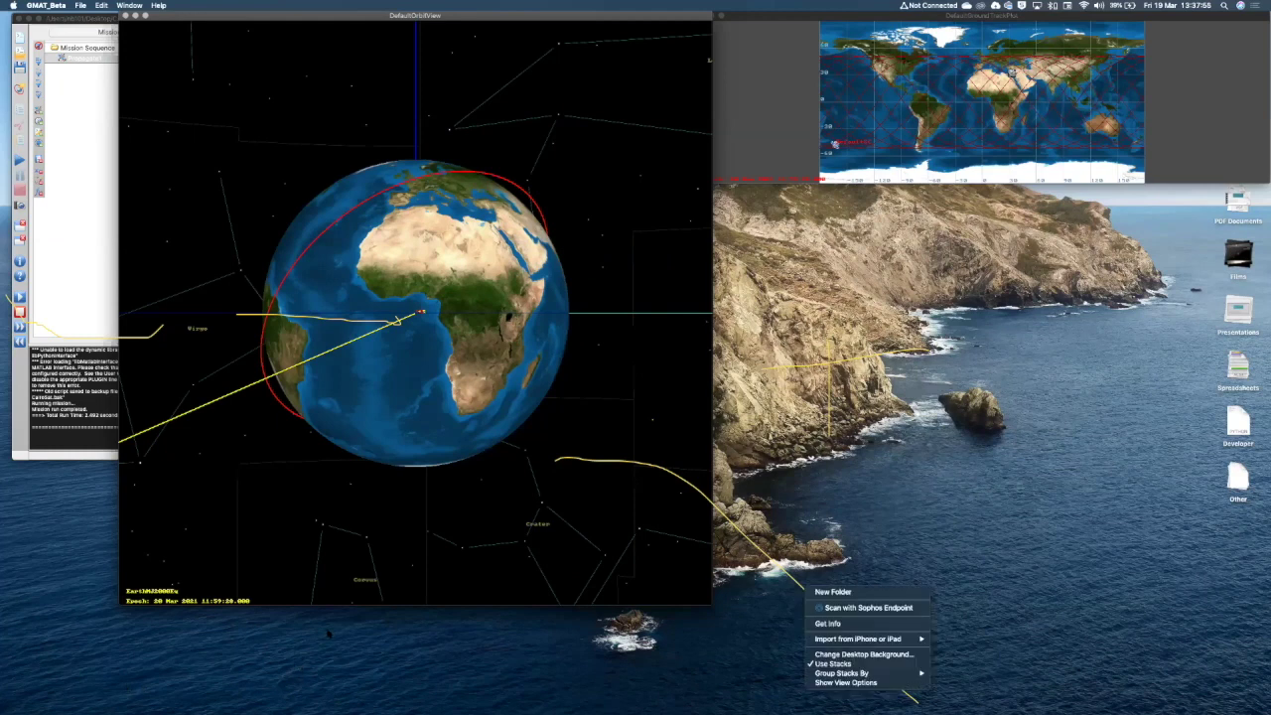
click(328, 633)
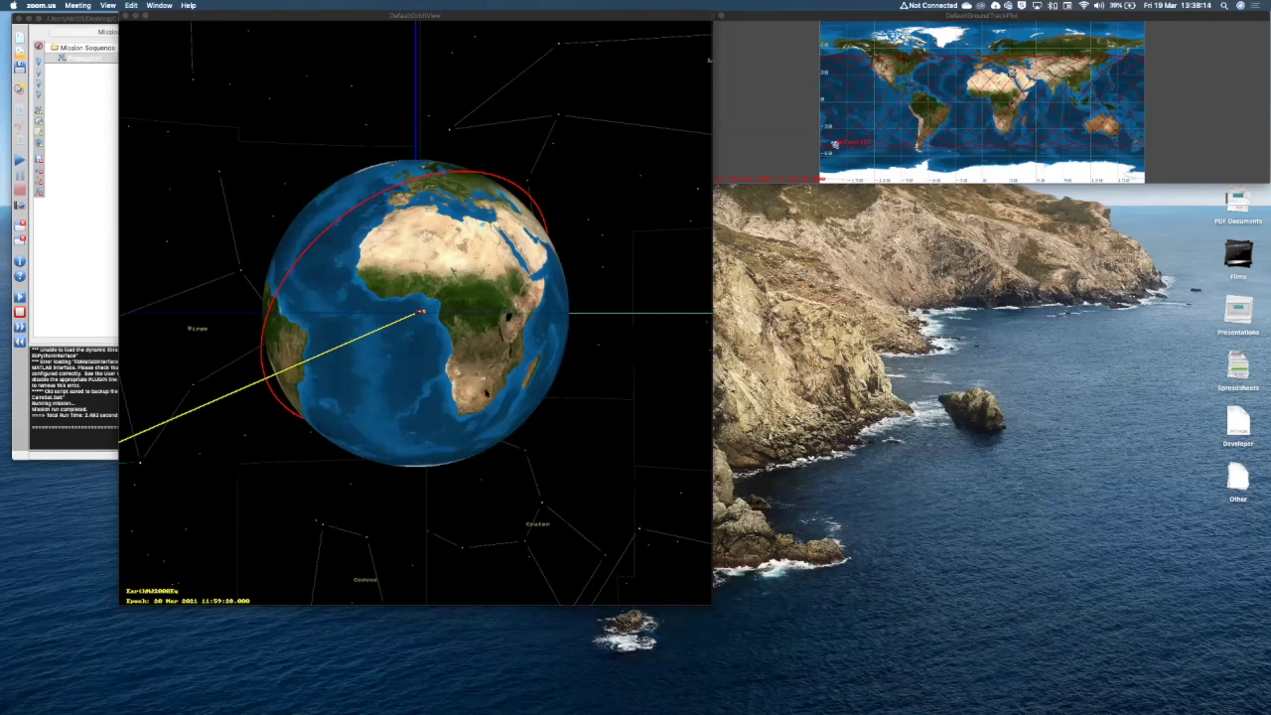
Examine the DefaultSC orbit around Earth from different angles and distances in the 3D orbit view.
drag(418, 374, 372, 388)
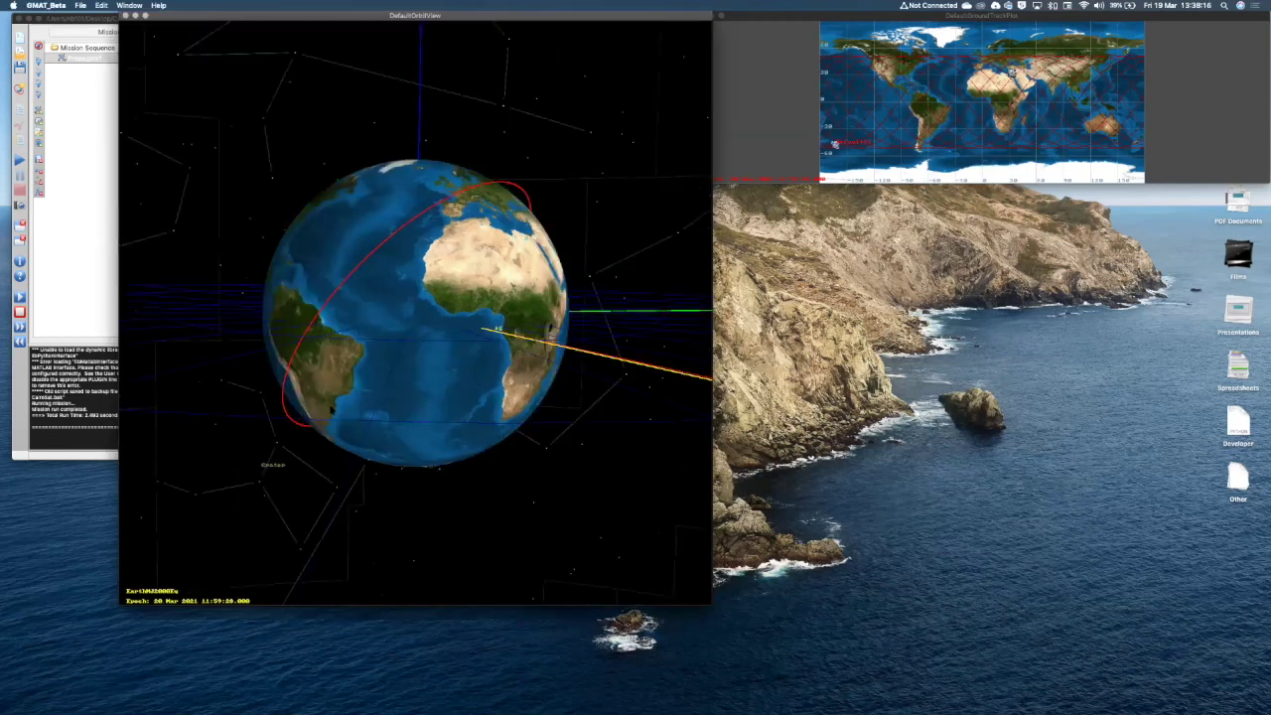
drag(527, 361, 425, 343)
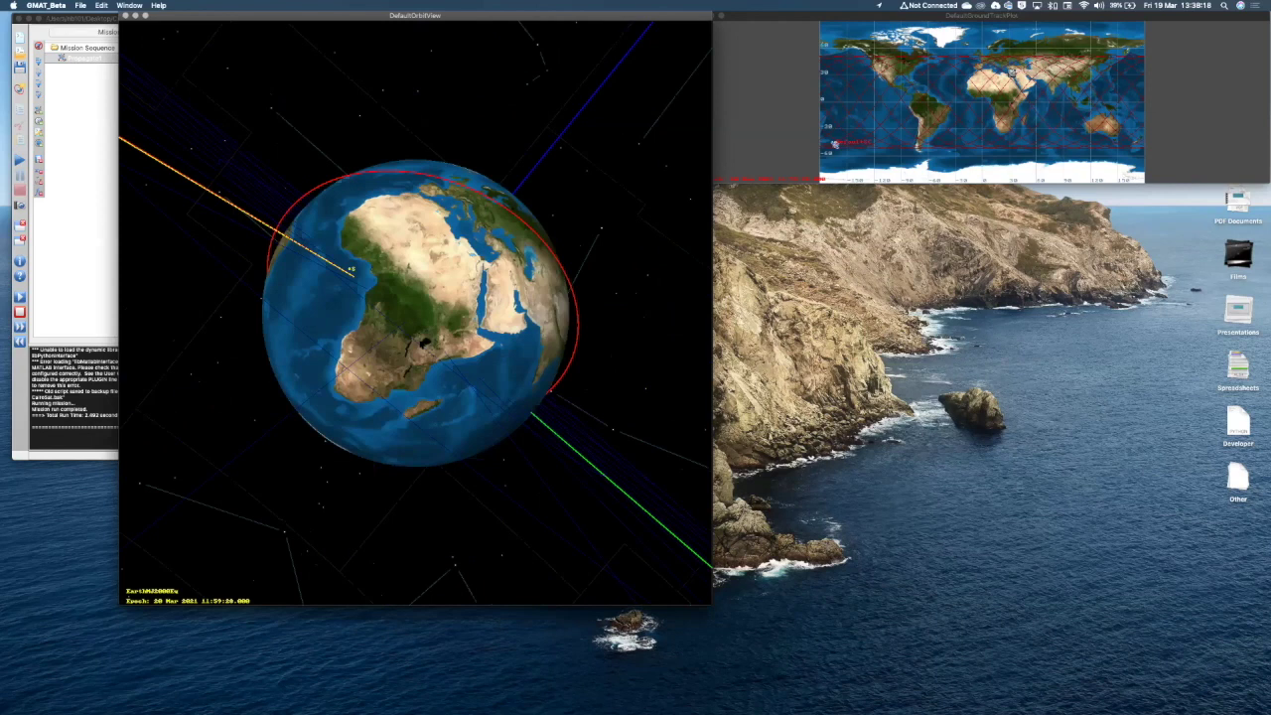
drag(418, 182, 338, 228)
scroll(415, 313, down, 3)
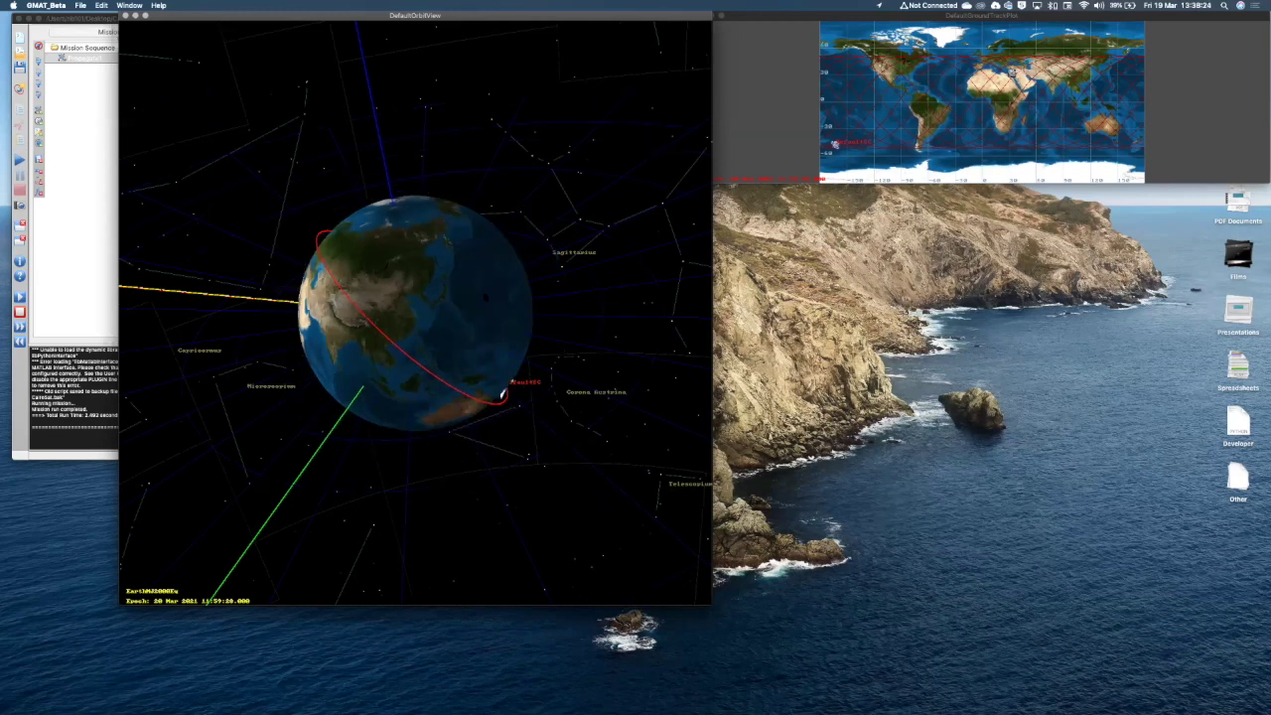
drag(503, 394, 298, 328)
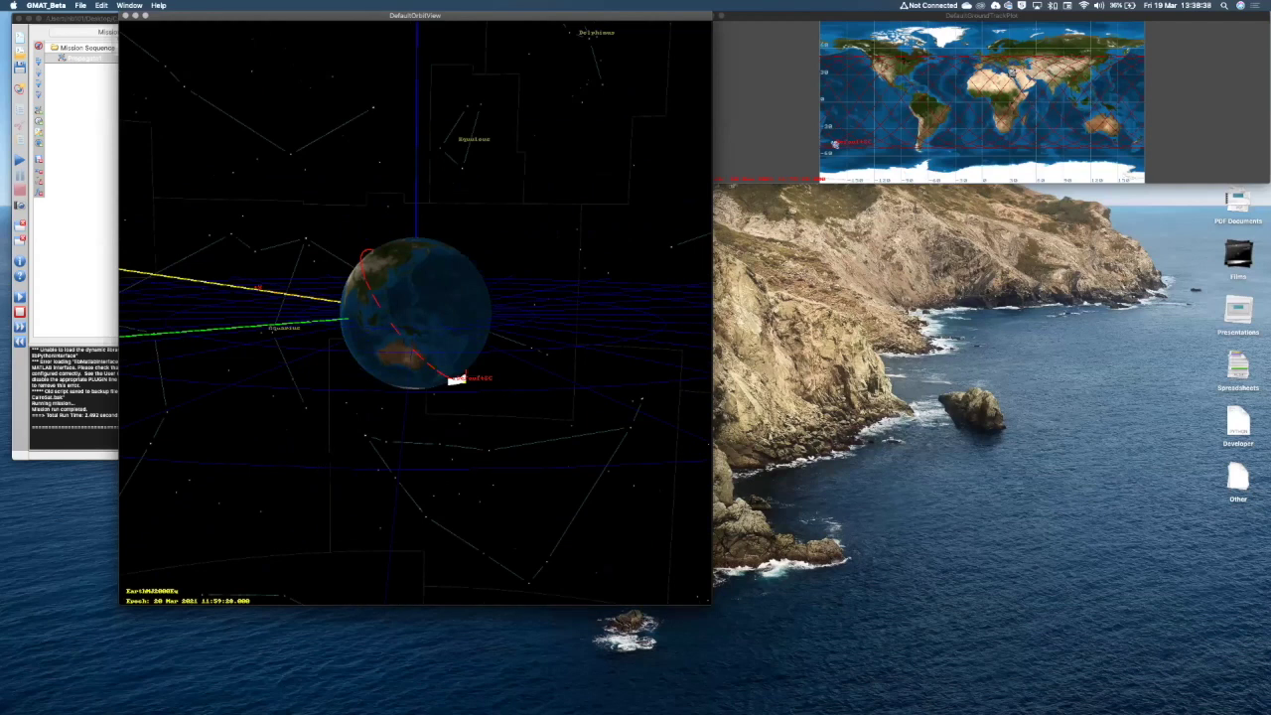
drag(298, 328, 213, 338)
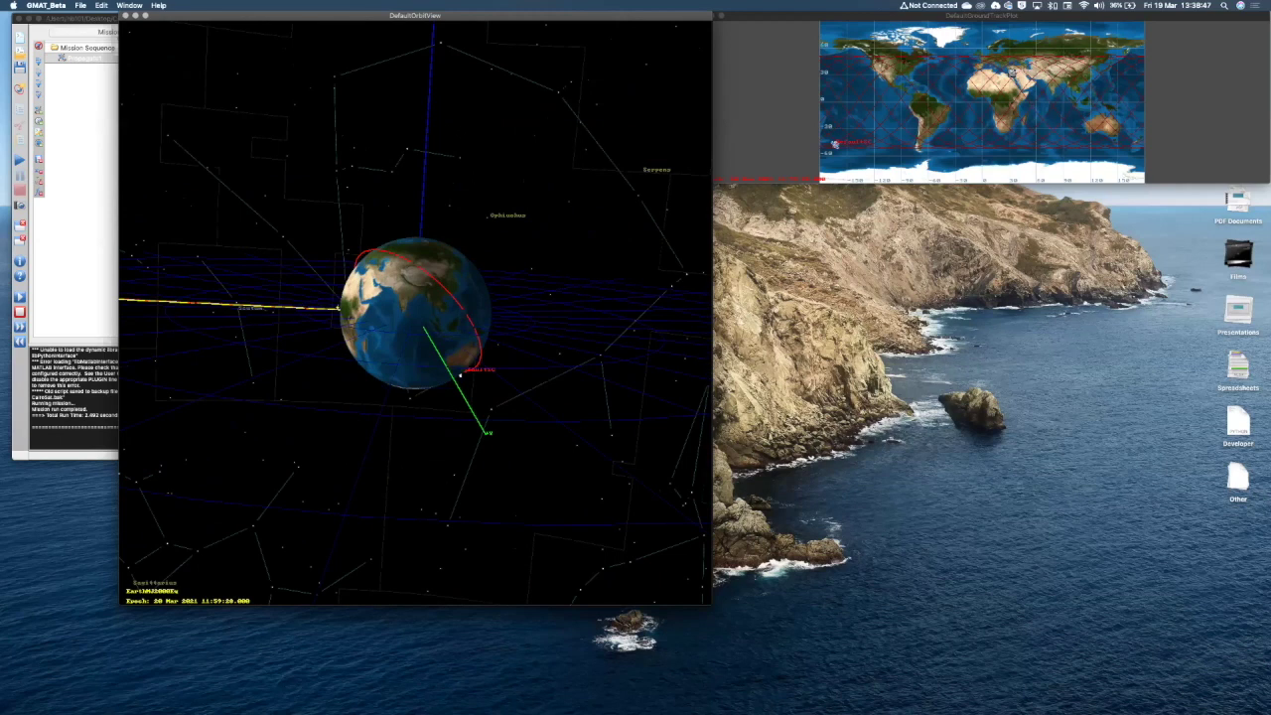
drag(213, 337, 279, 249)
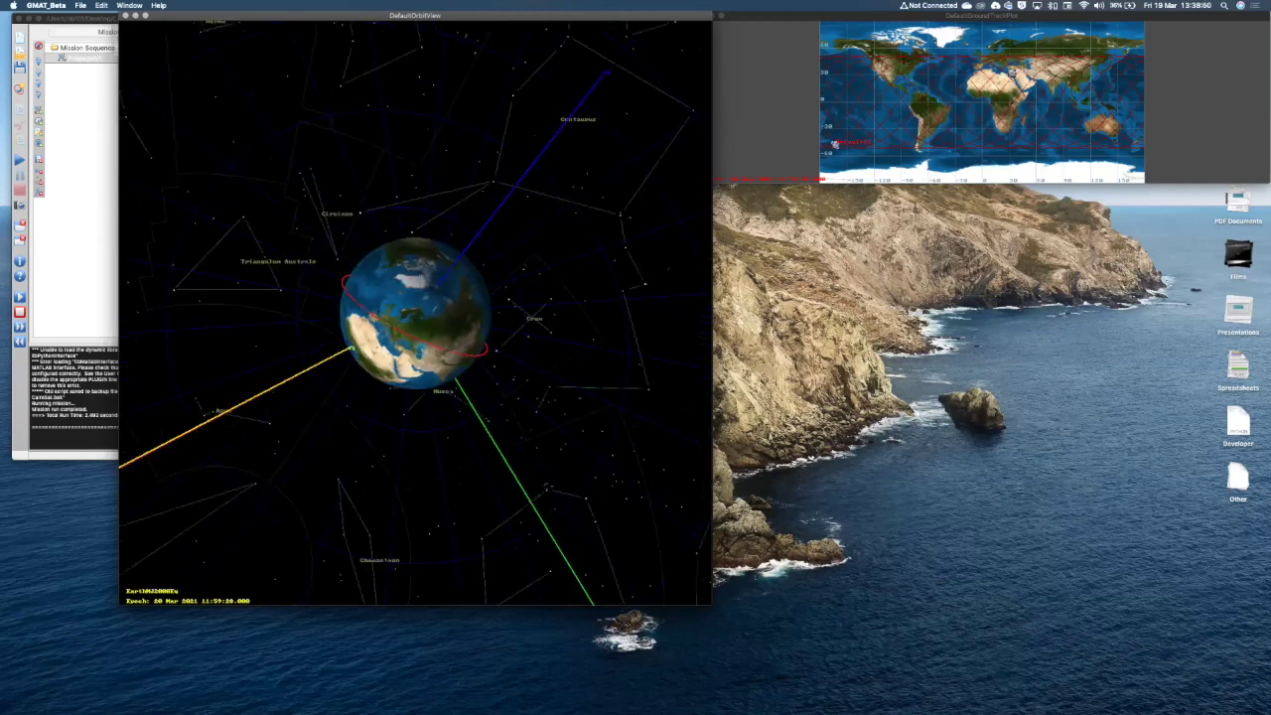
drag(425, 295, 397, 372)
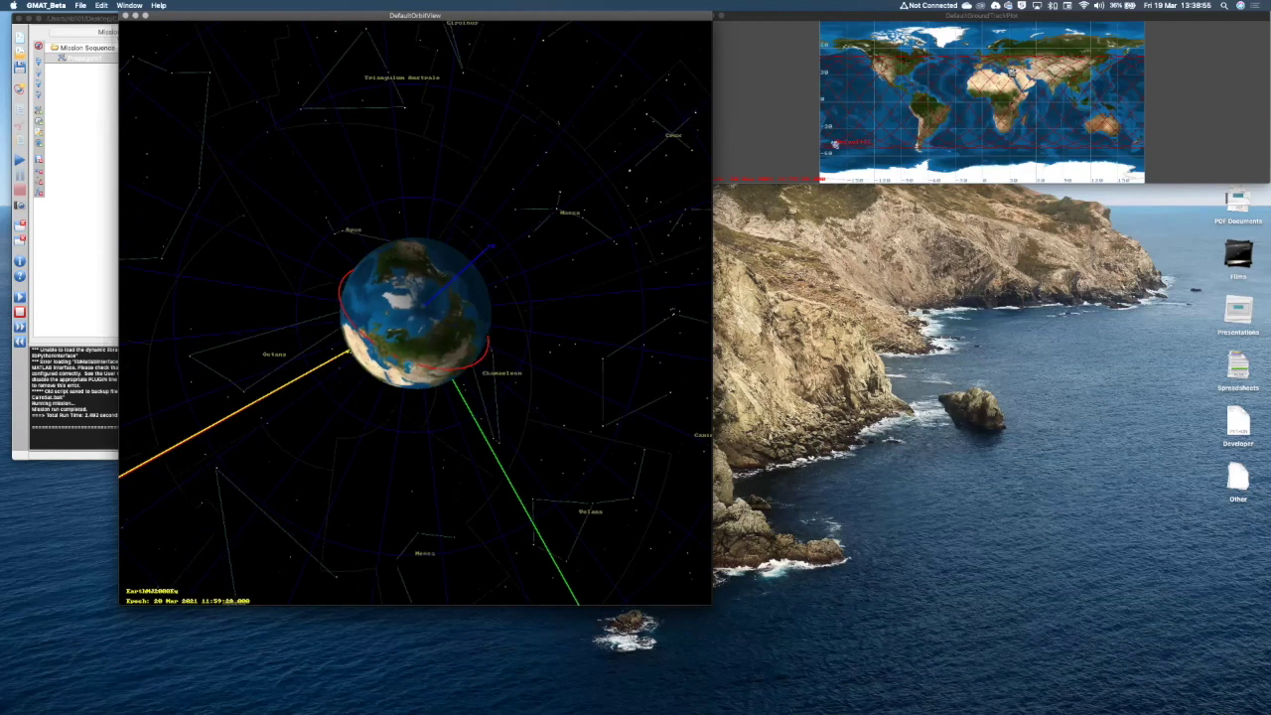
drag(536, 182, 436, 325)
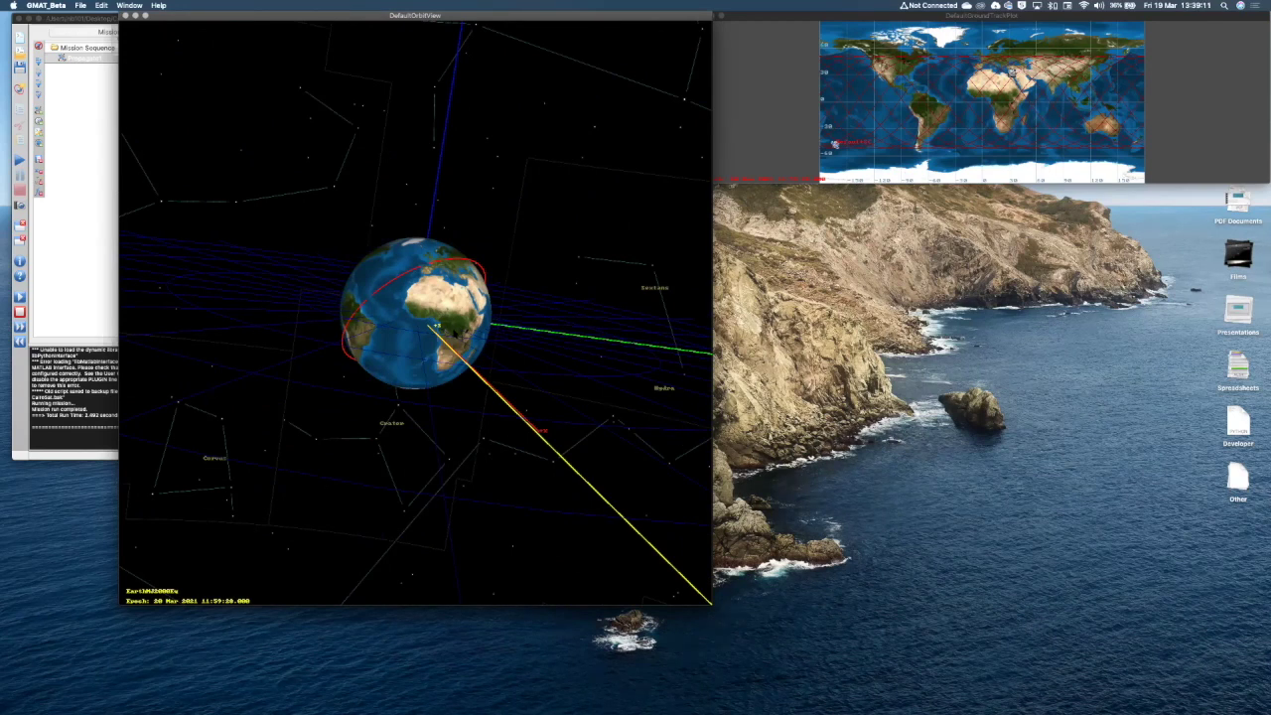
drag(437, 324, 422, 255)
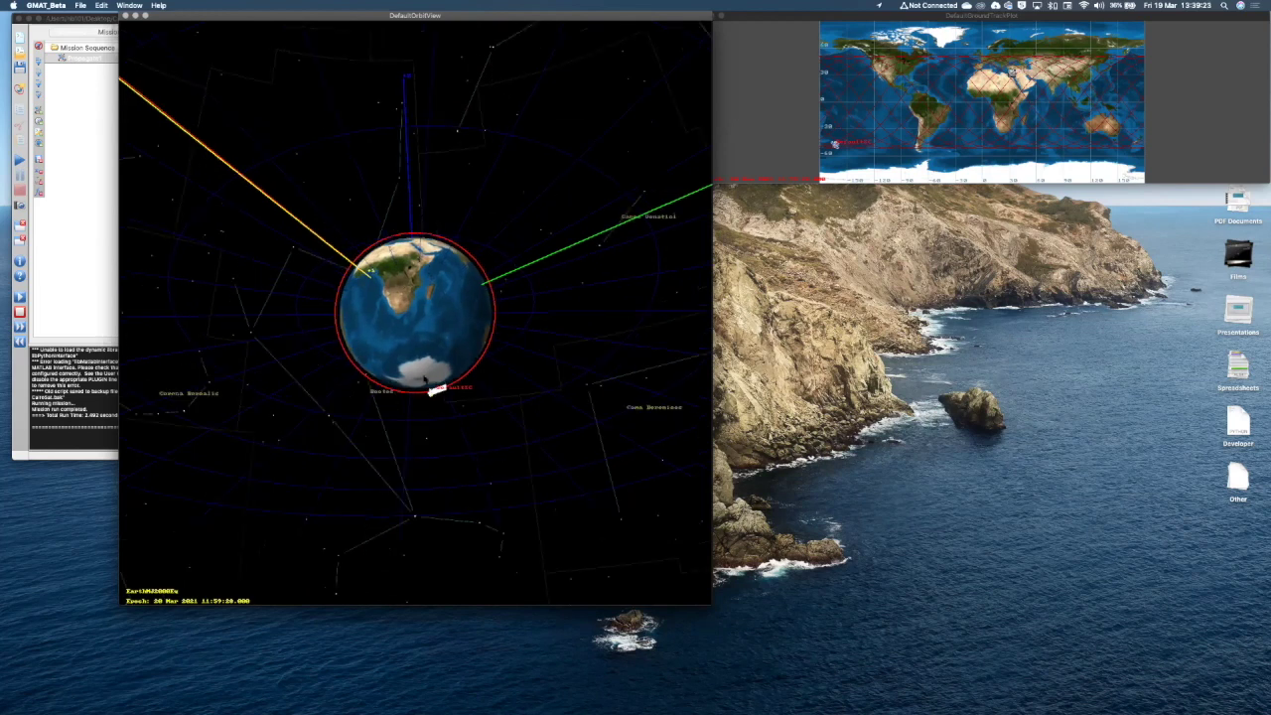
scroll(415, 315, up, 3)
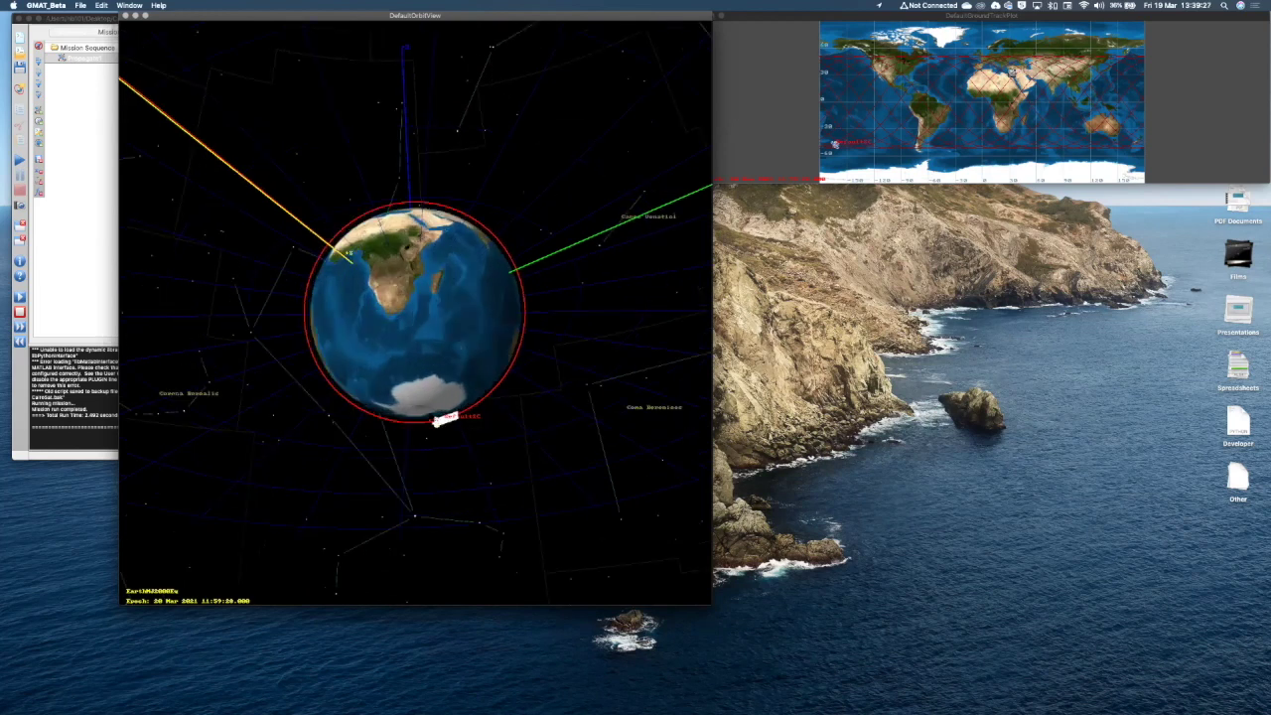
scroll(430, 417, up, 2)
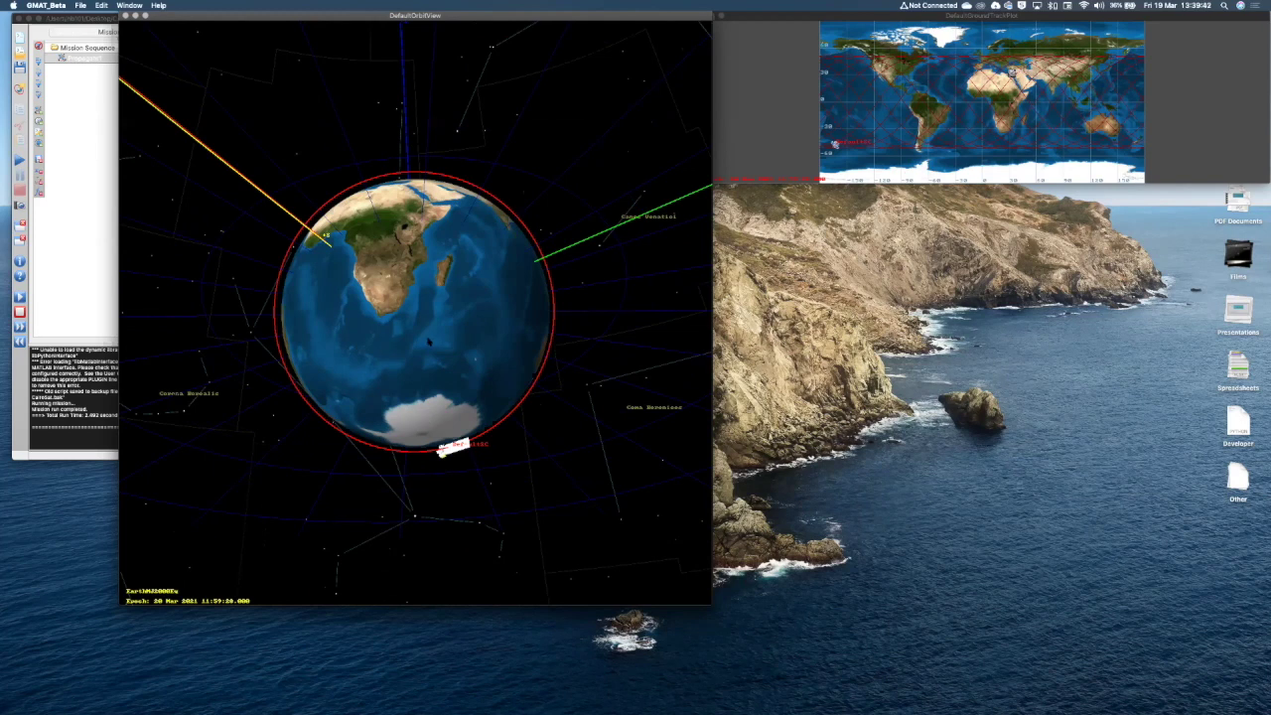
drag(428, 350, 479, 191)
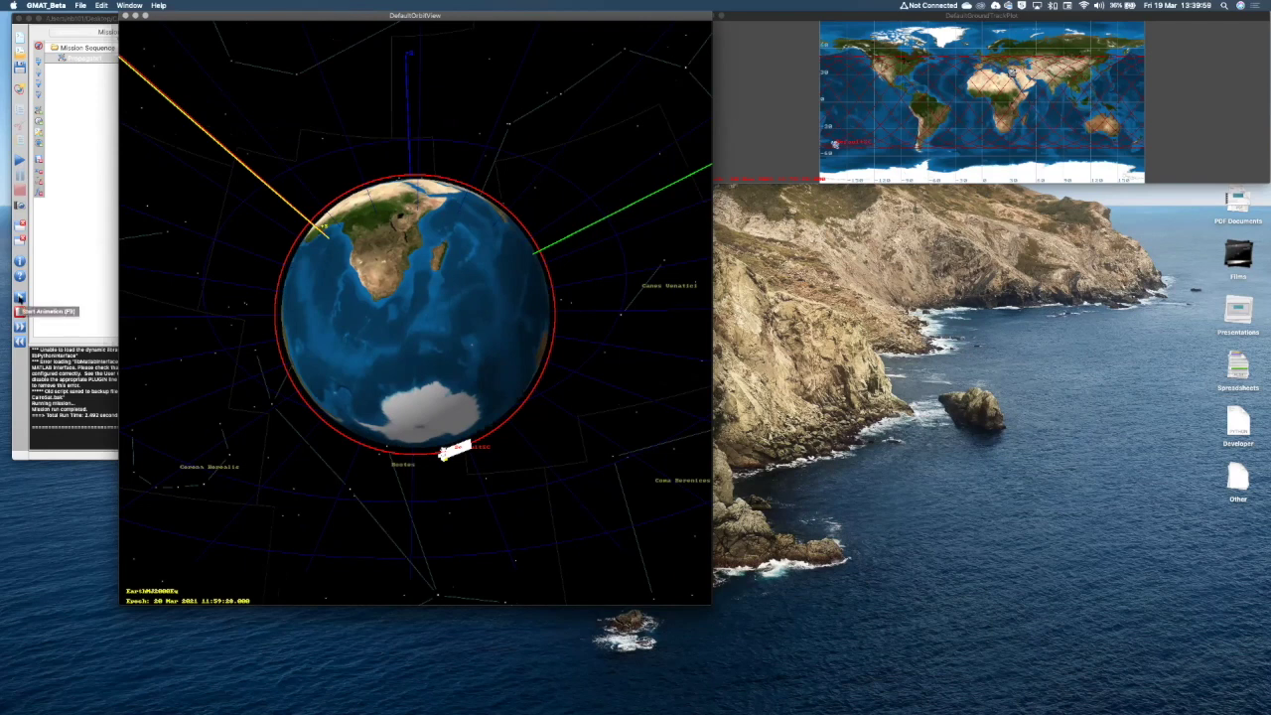
Play the mission animation to watch the spacecraft's motion in the orbit view and along the enlarged ground track plot.
click(20, 298)
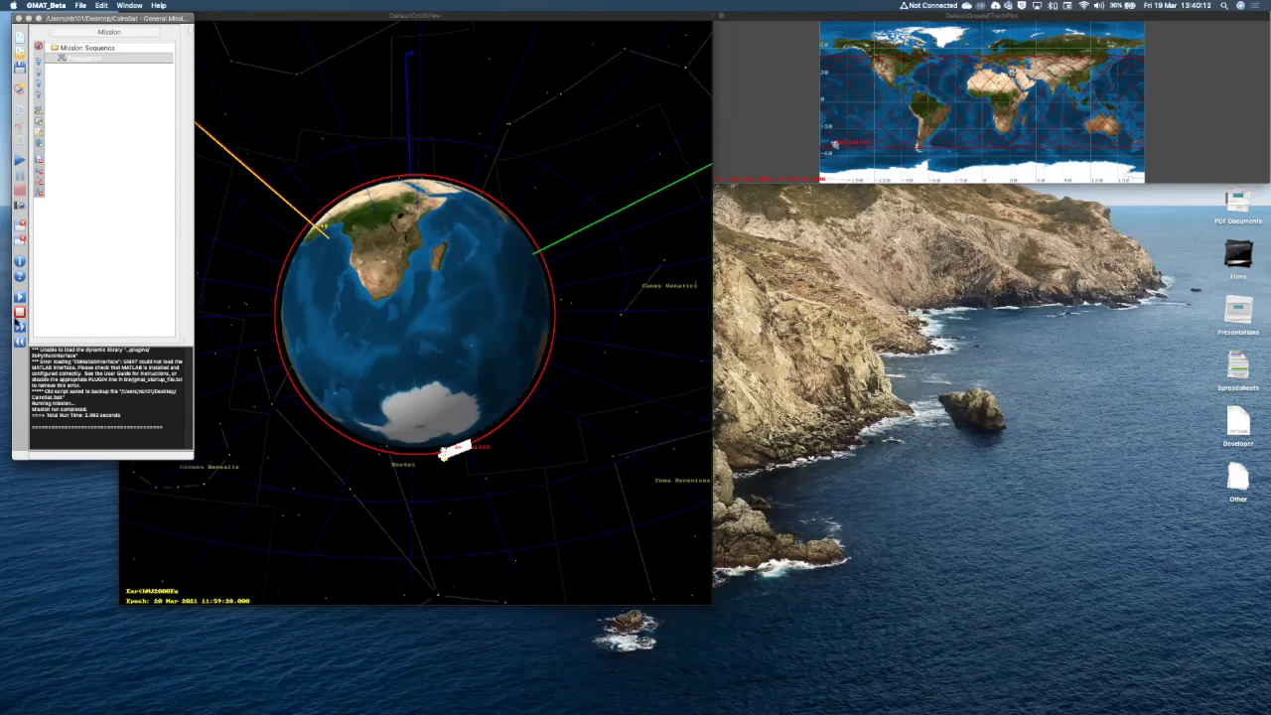
click(20, 298)
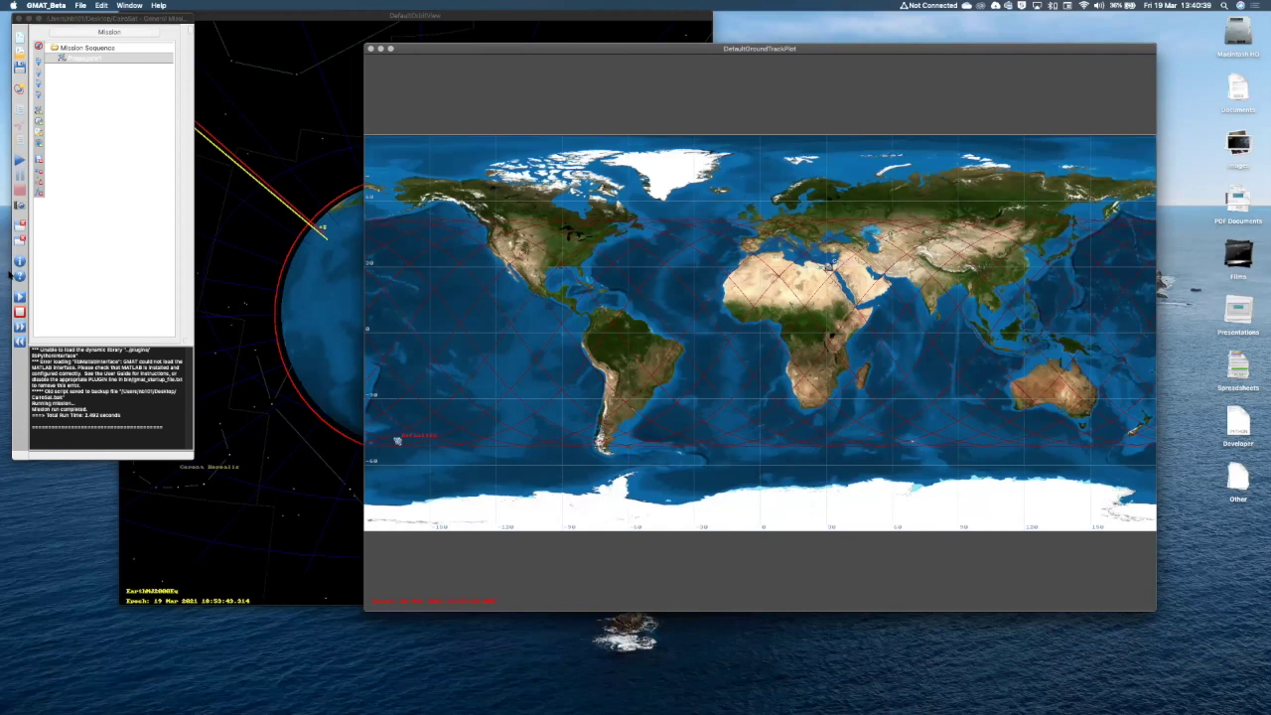
click(19, 298)
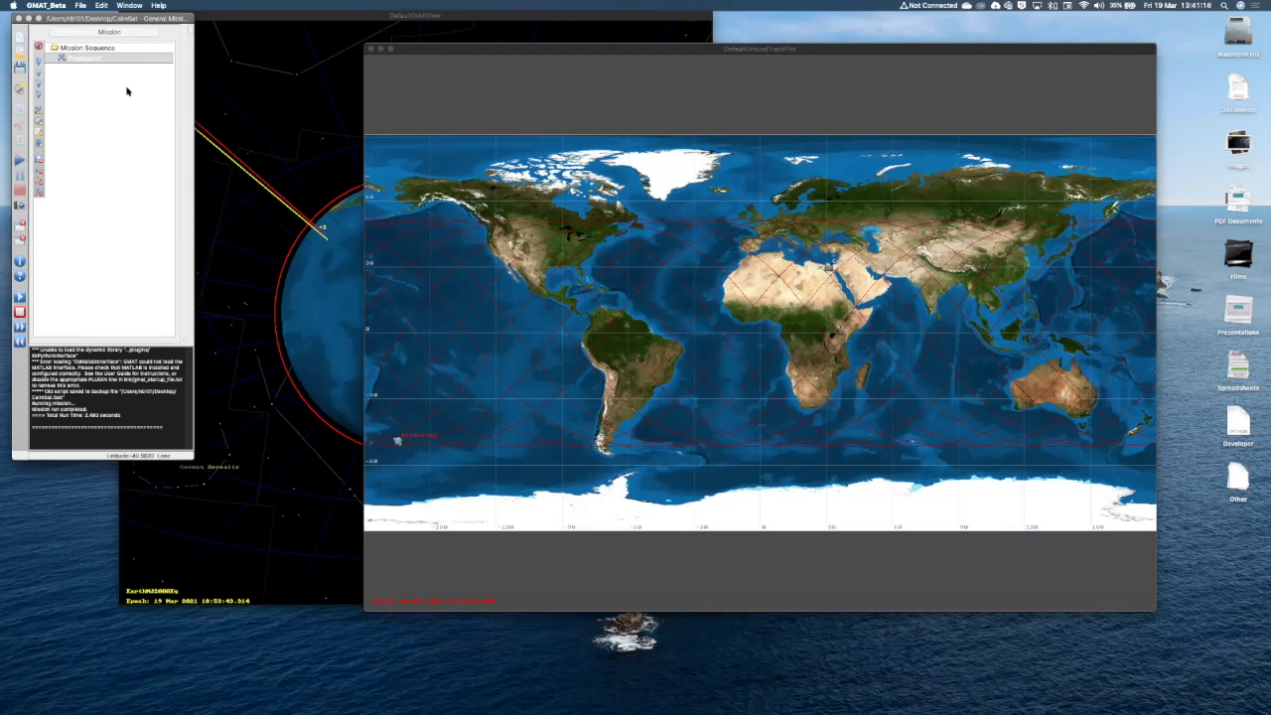
Add a ContactLocator to the mission's event locators.
click(67, 35)
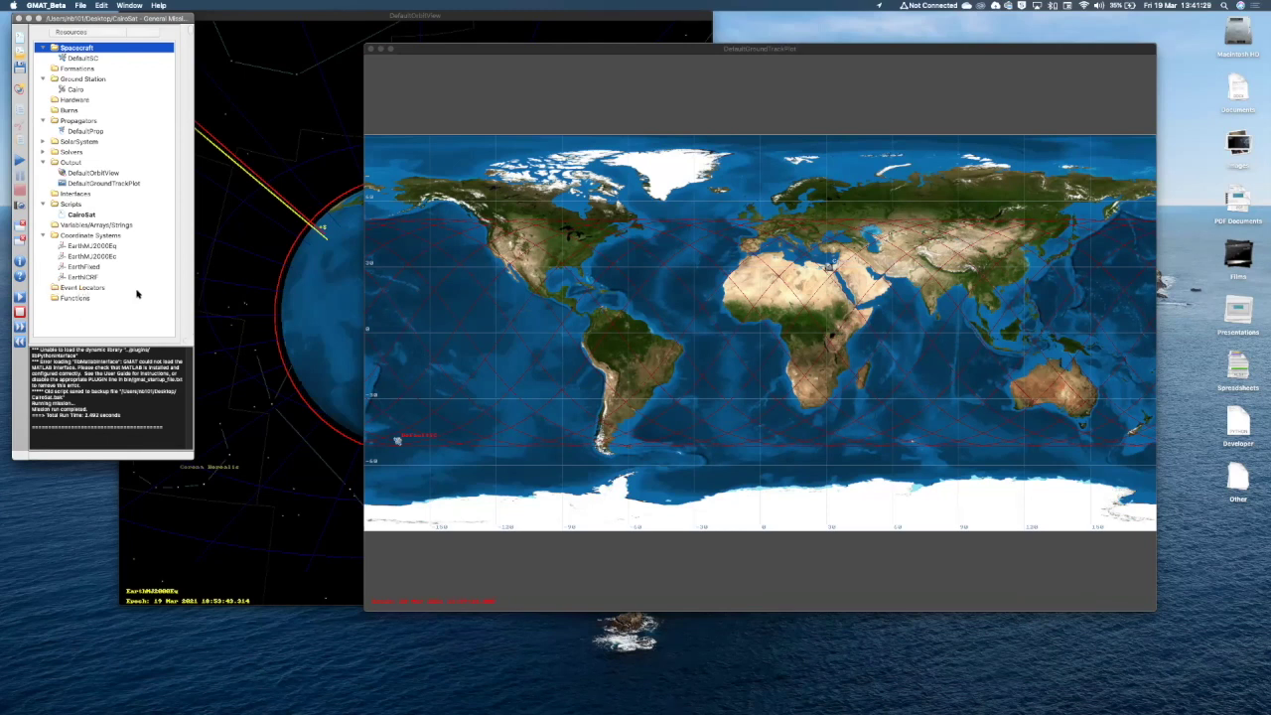
click(138, 289)
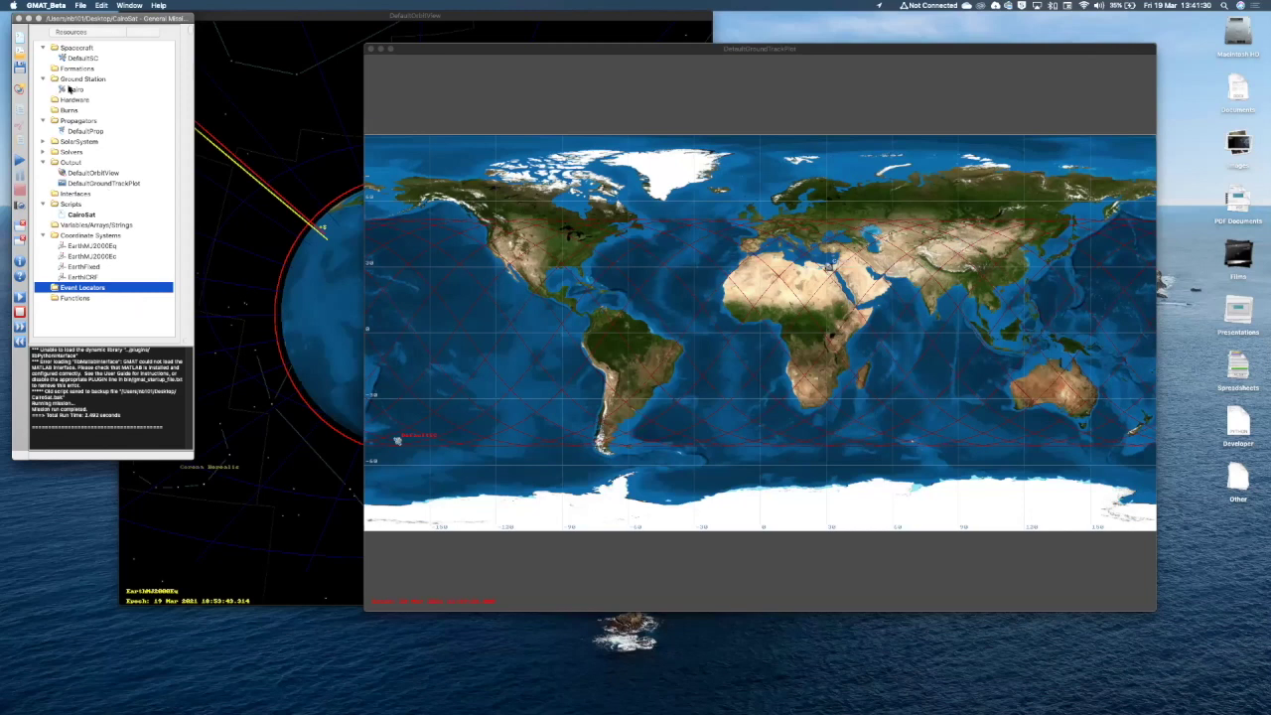
right_click(93, 110)
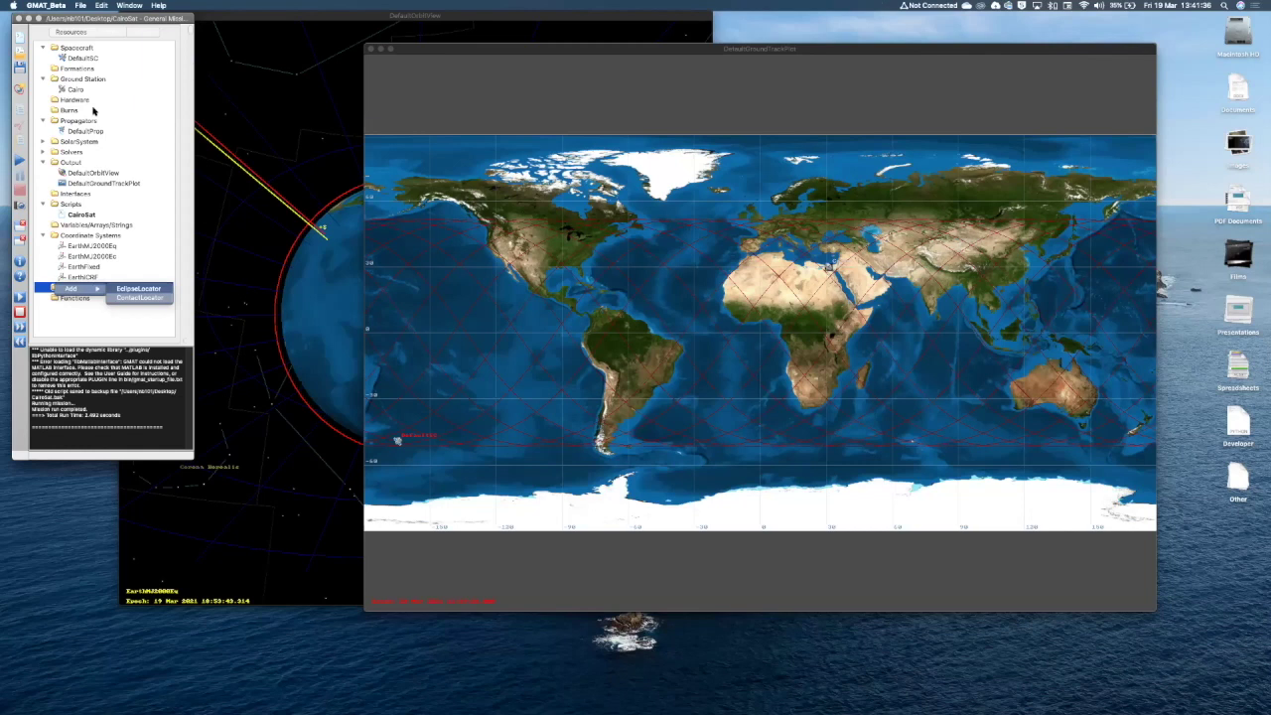
key(Down)
key(Return)
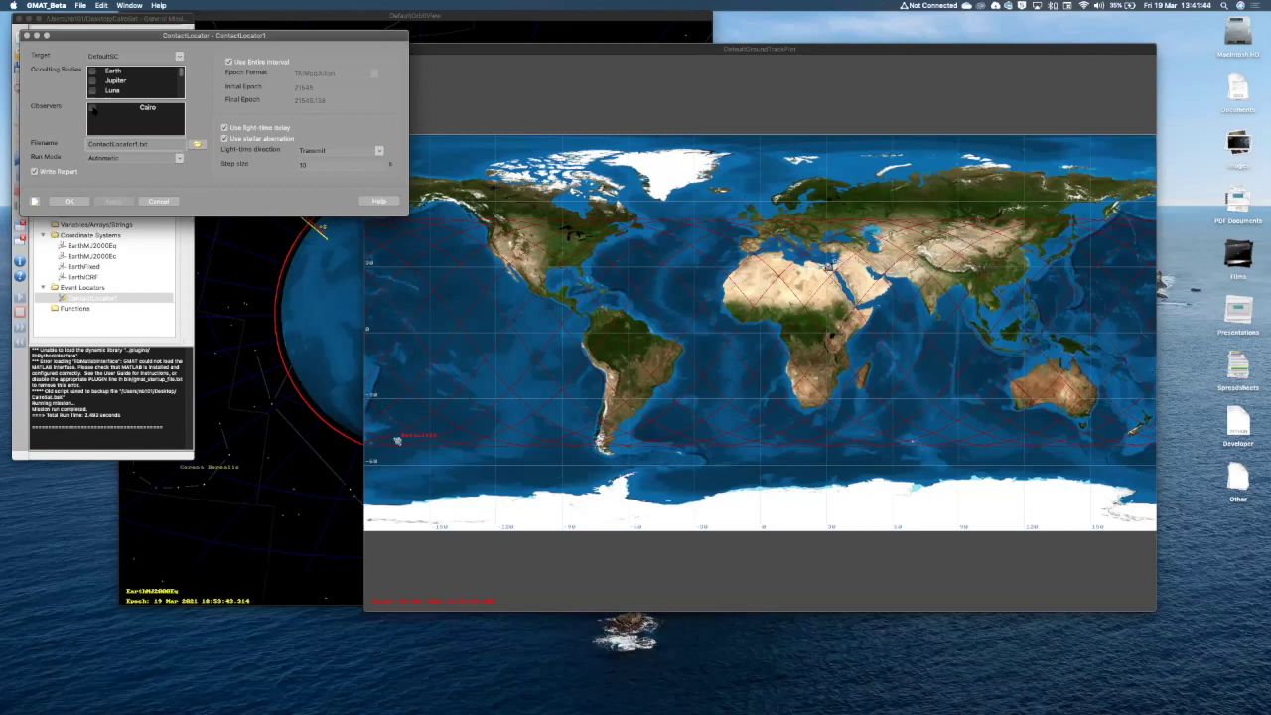
Set the contact locator's observer to Cairo and its occulting body to Earth, and accept the settings.
click(92, 109)
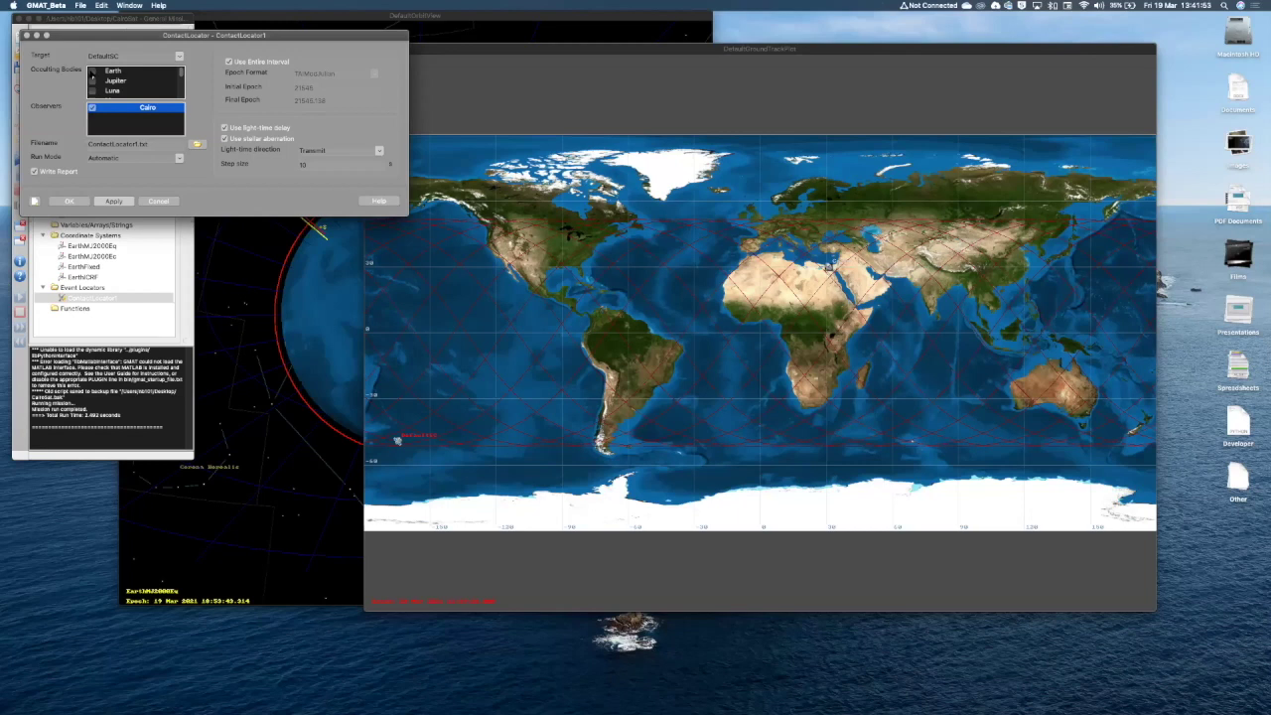
click(93, 73)
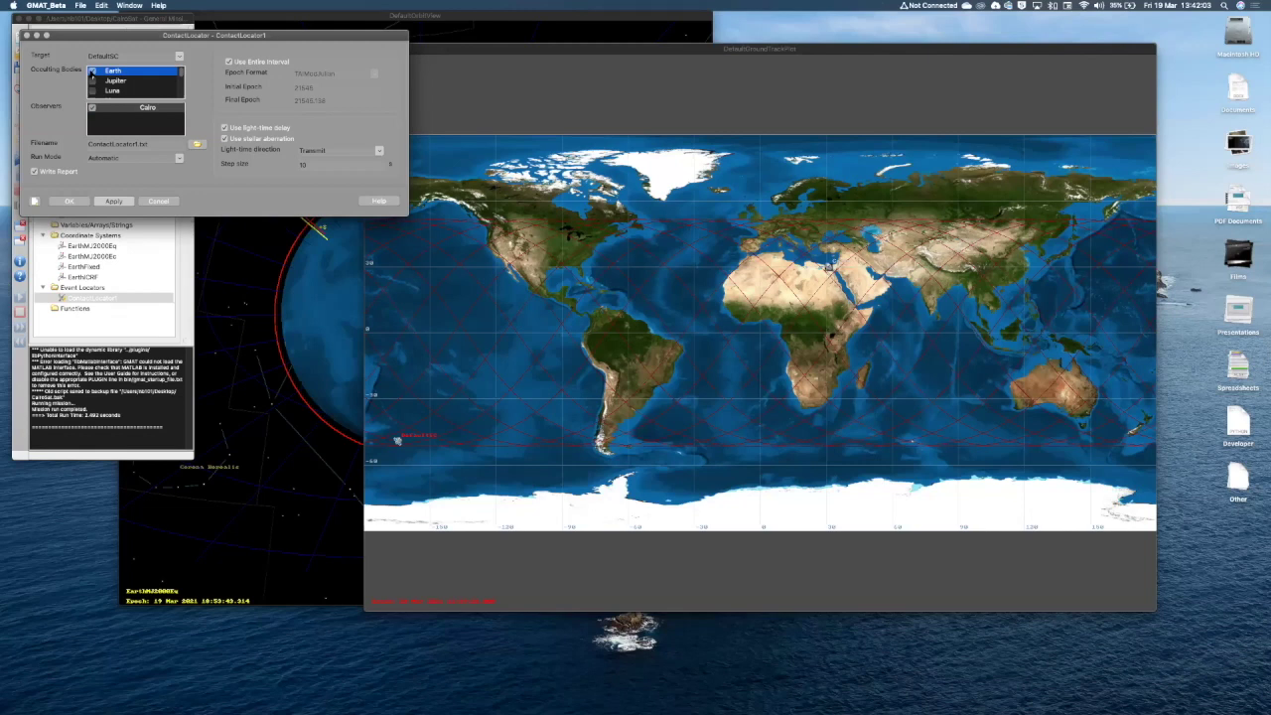
click(93, 71)
click(92, 108)
click(107, 203)
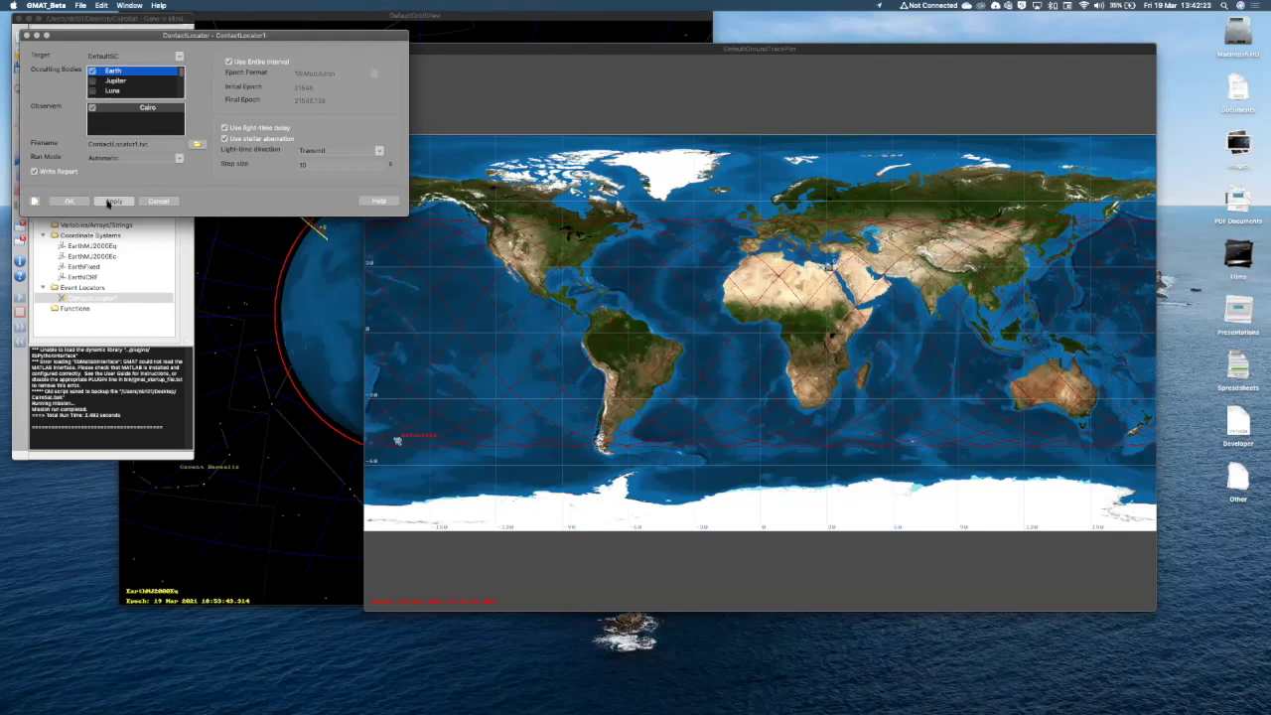
click(34, 172)
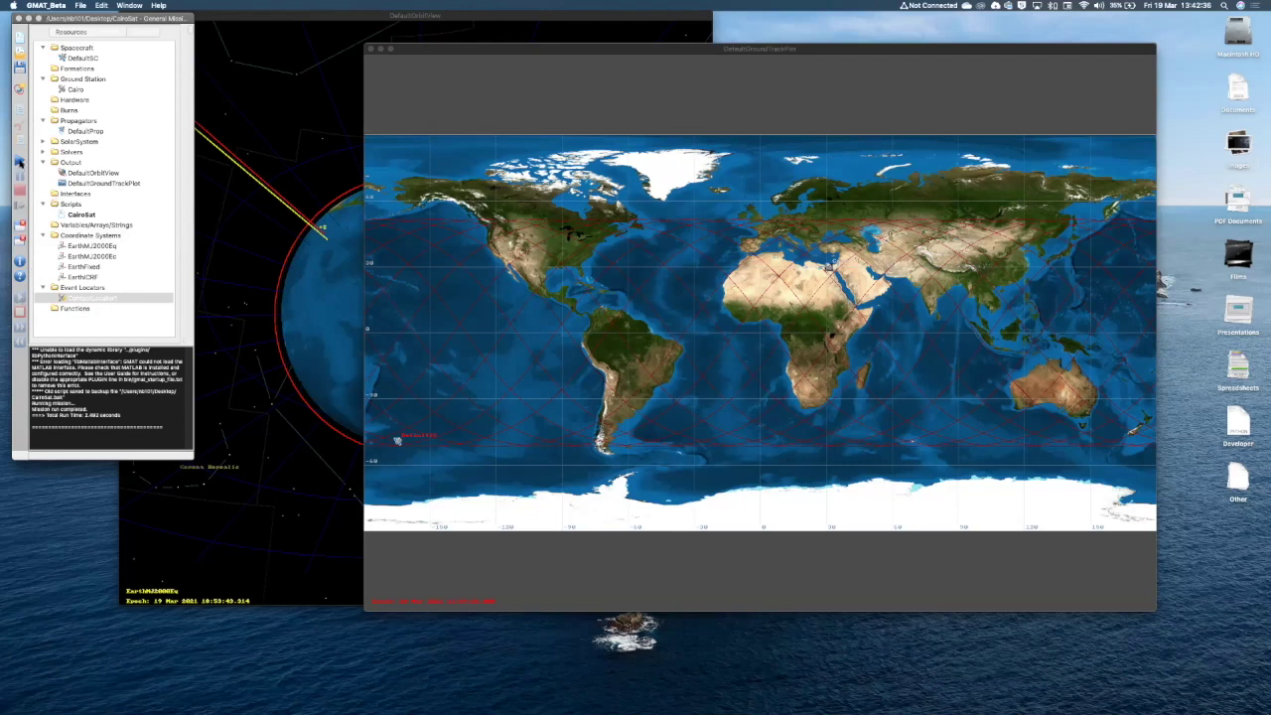
Rerun the mission with the contact locator and move the orbit view window clear of the main GMAT window.
click(17, 162)
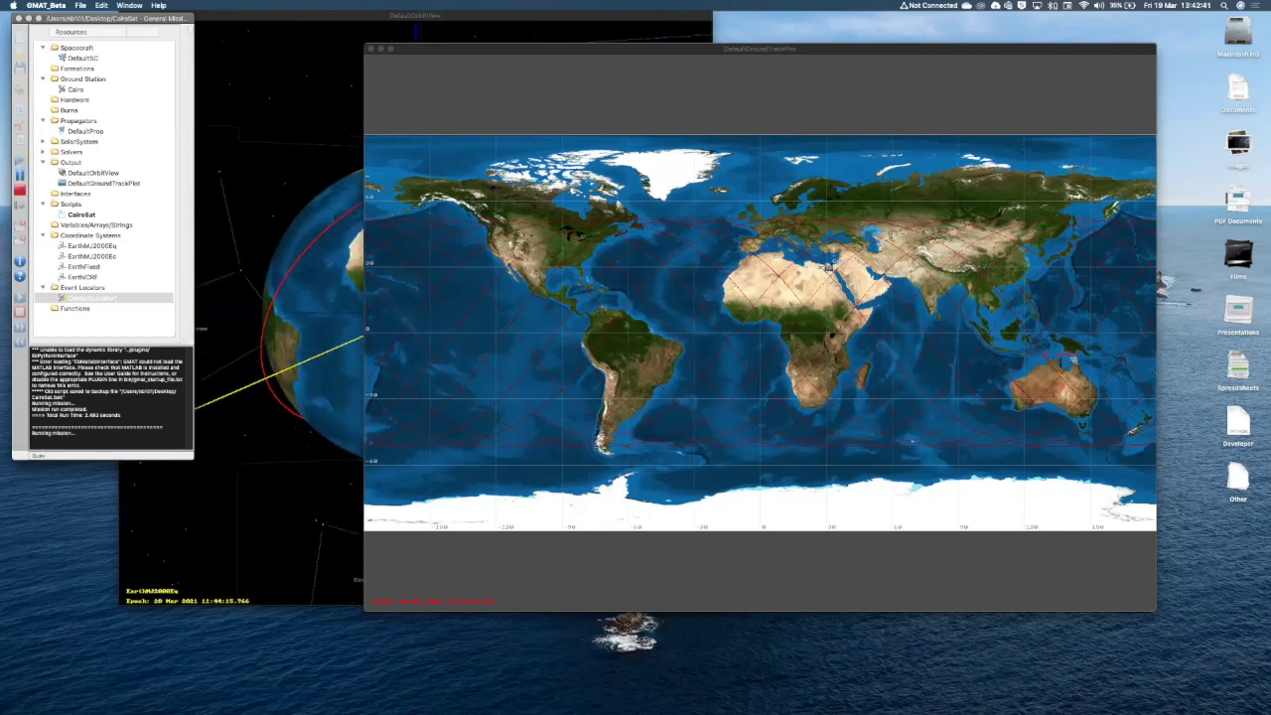
click(700, 35)
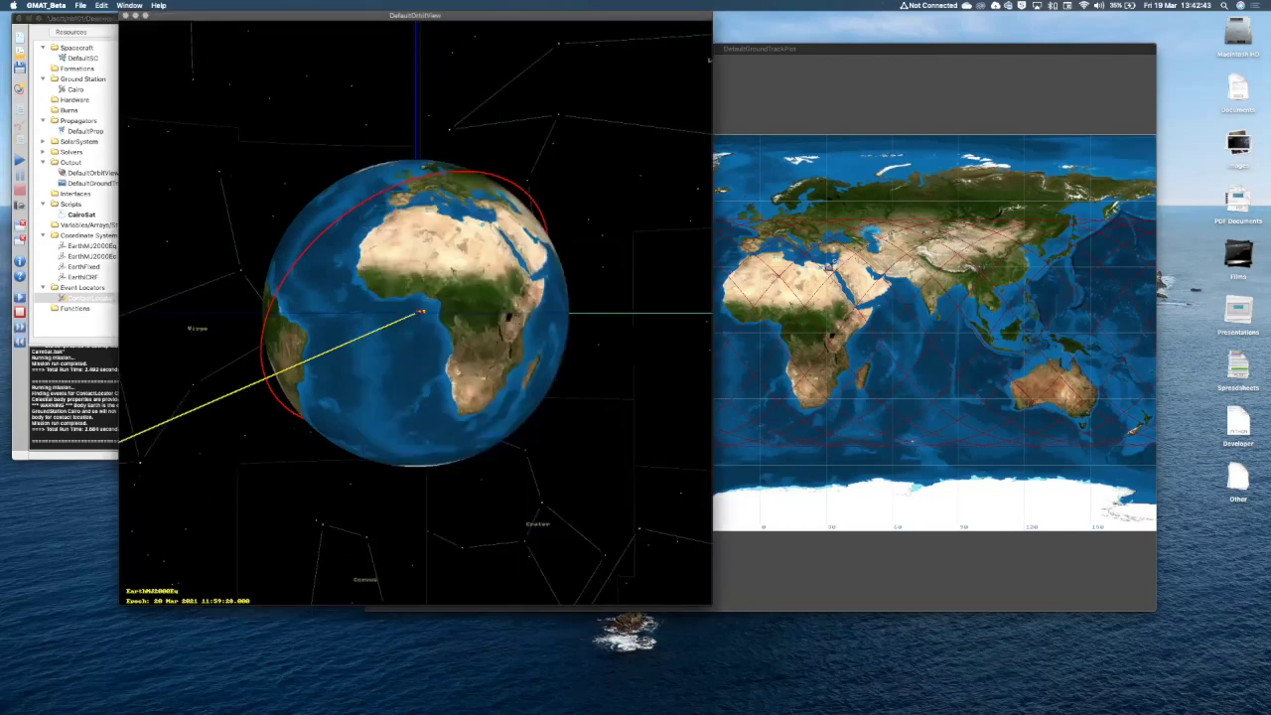
drag(418, 15, 666, 76)
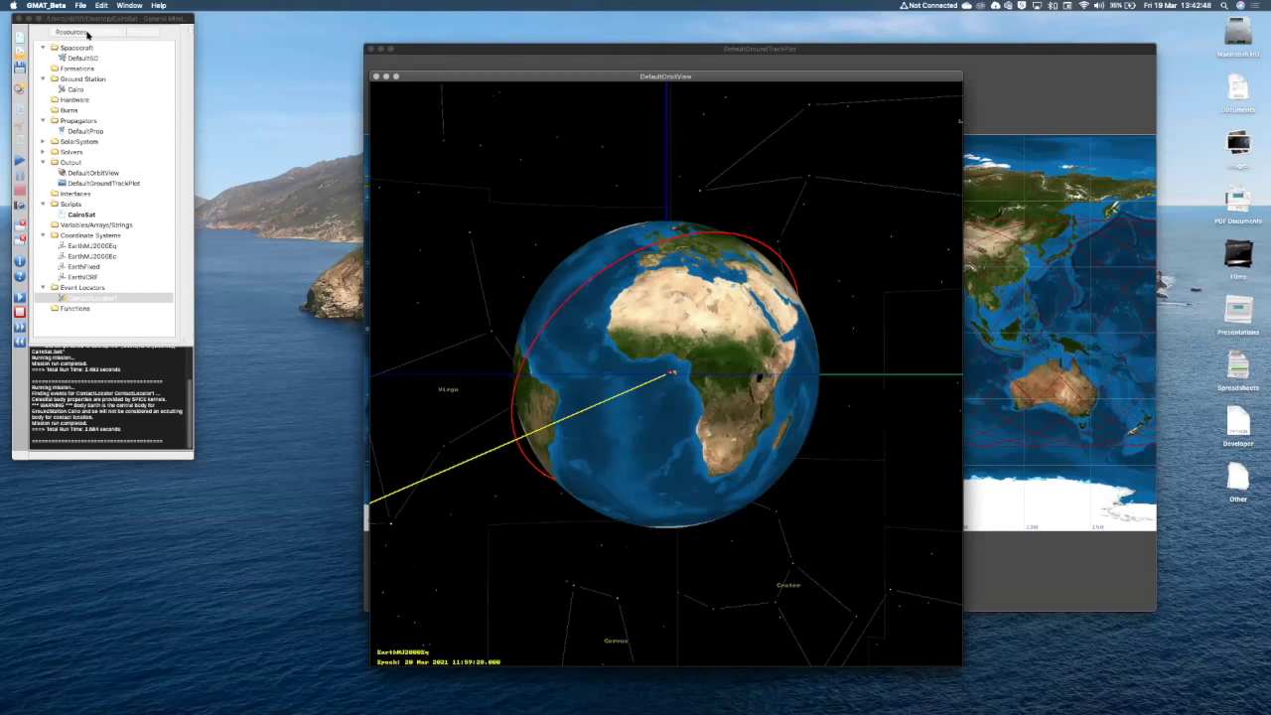
Review the contact locator's event report for Cairo in the mission output and close it.
click(106, 34)
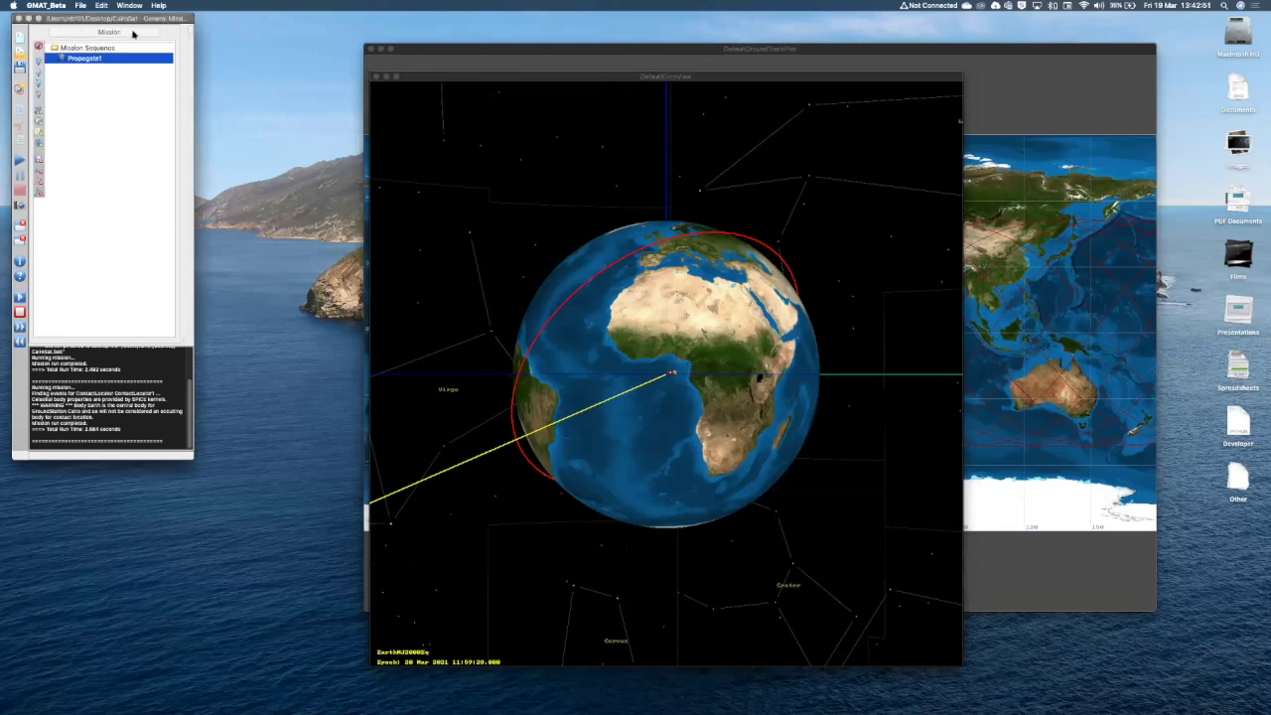
click(135, 33)
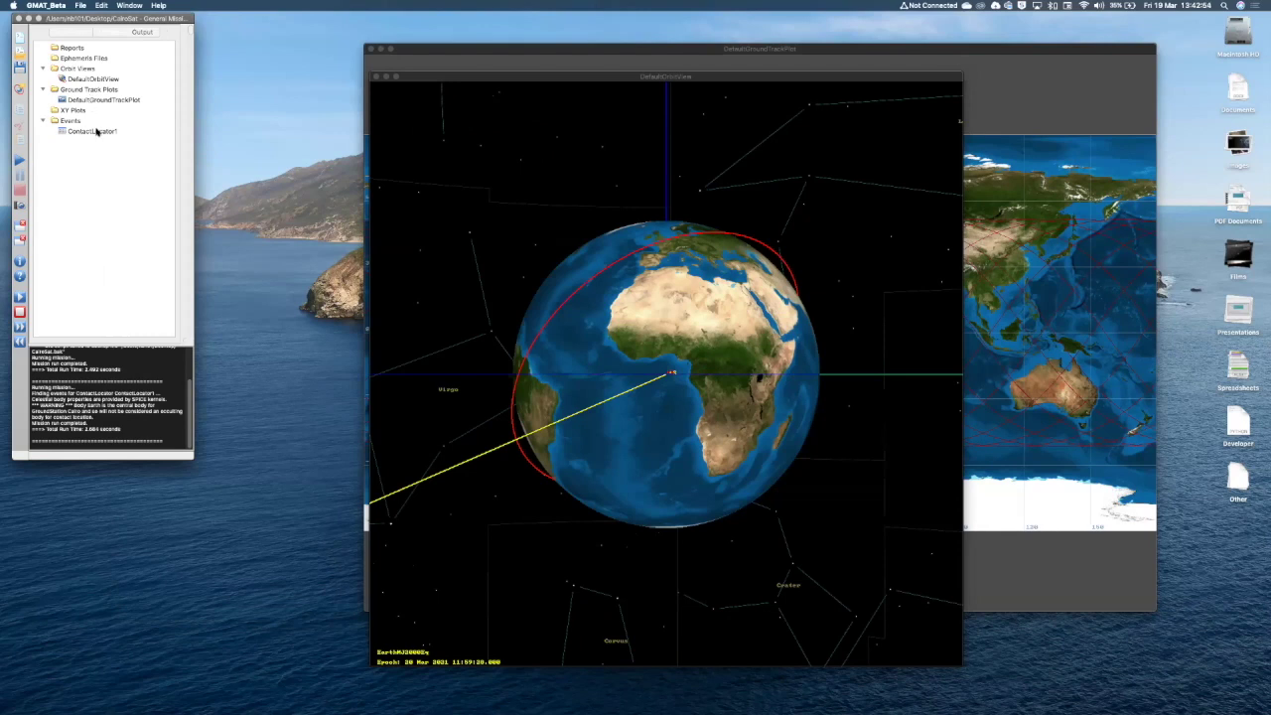
double_click(96, 132)
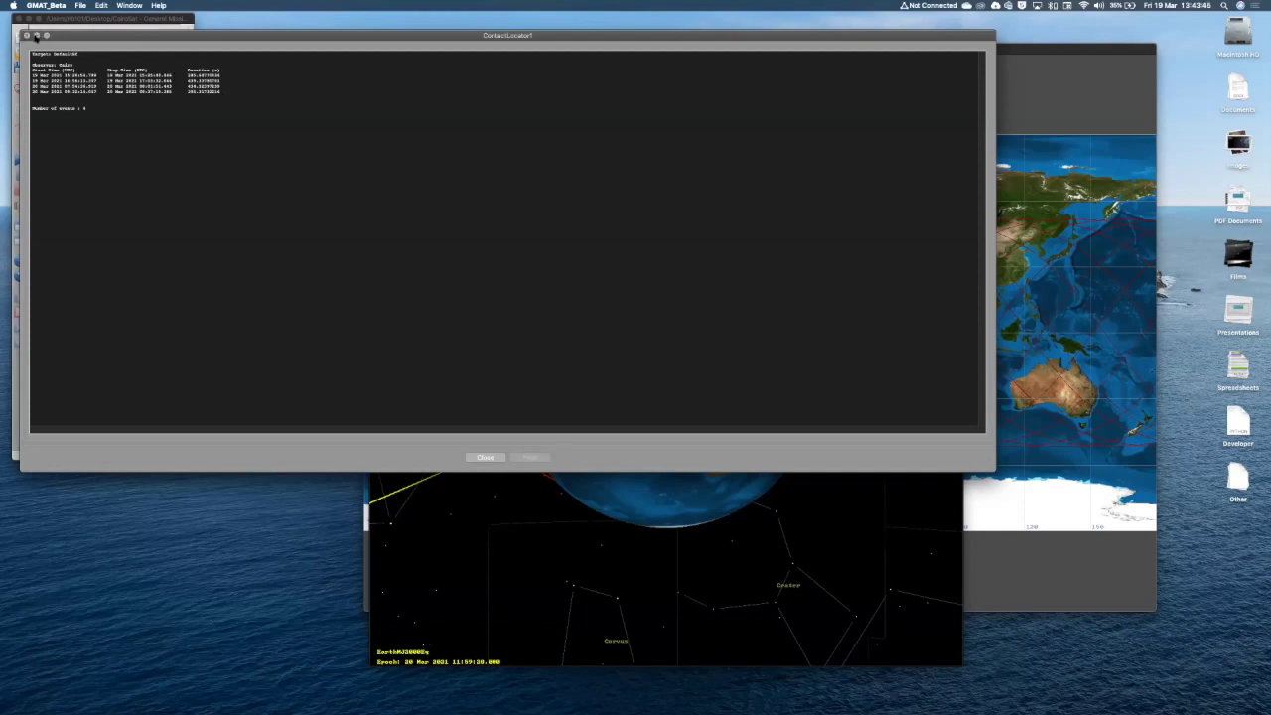
click(27, 35)
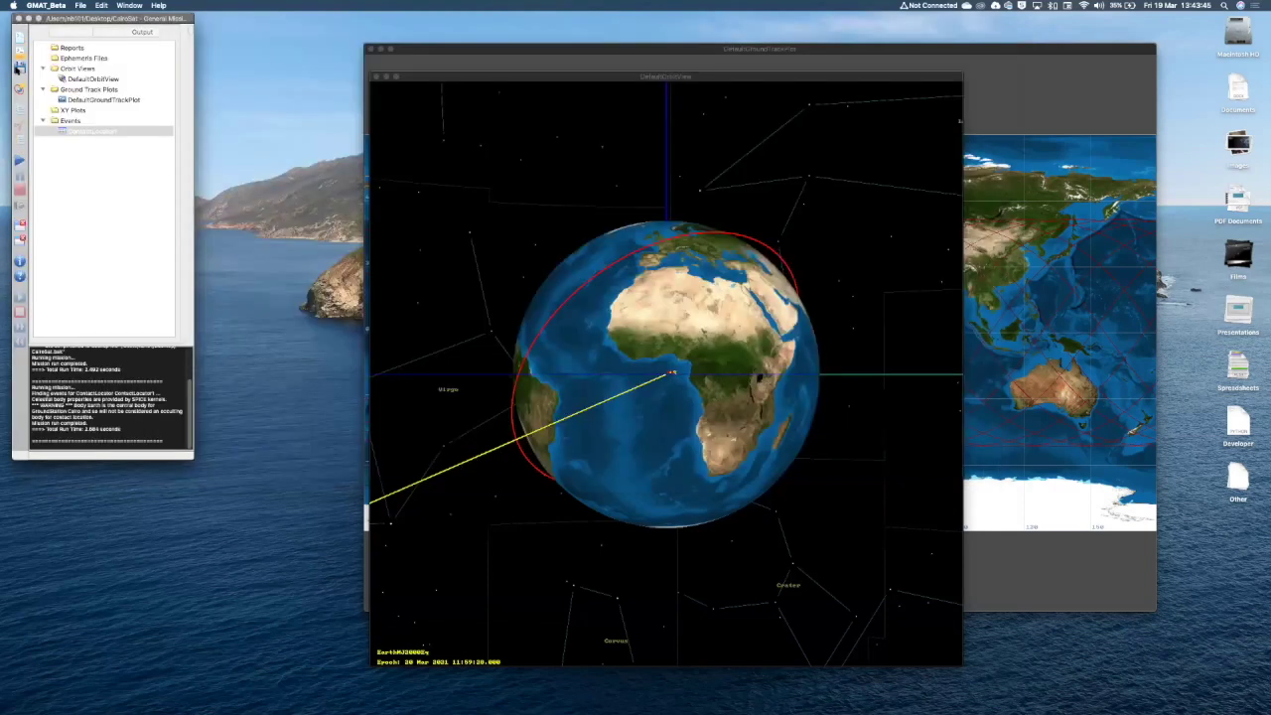
Review DefaultSC's Keplerian orbit elements against the ground track plot and close the spacecraft settings.
click(59, 37)
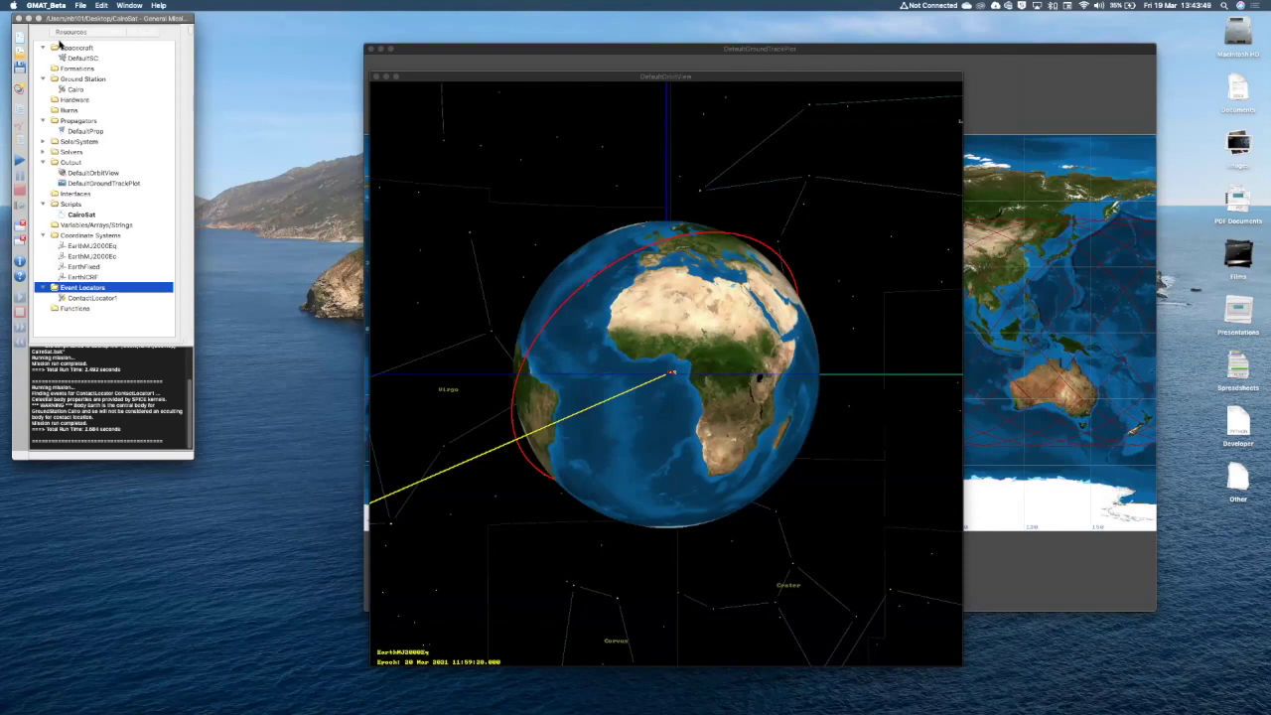
click(71, 59)
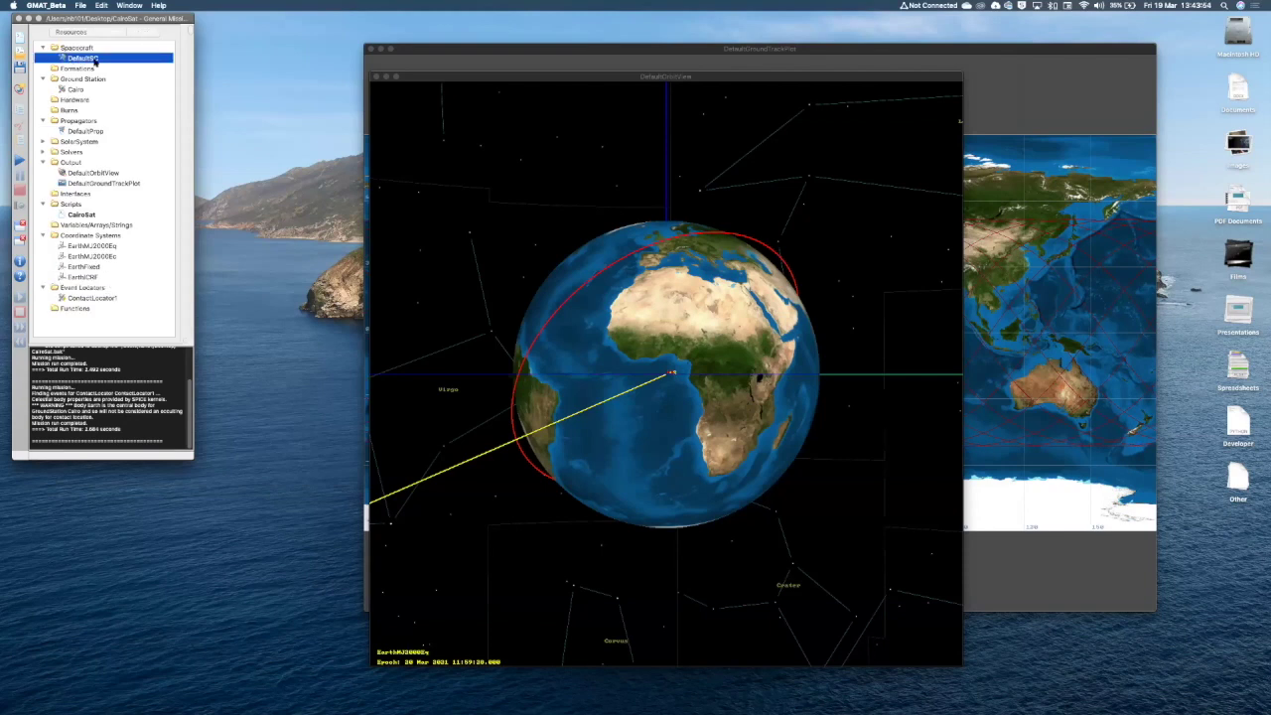
double_click(94, 59)
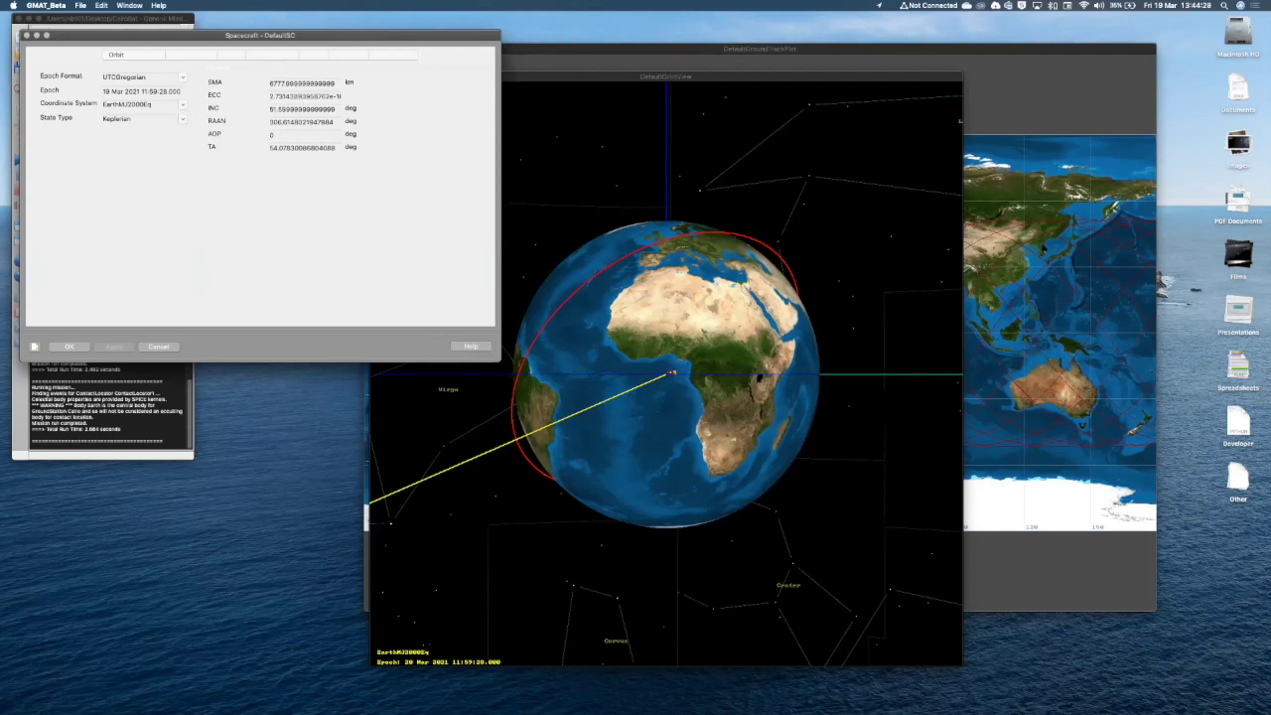
click(1015, 269)
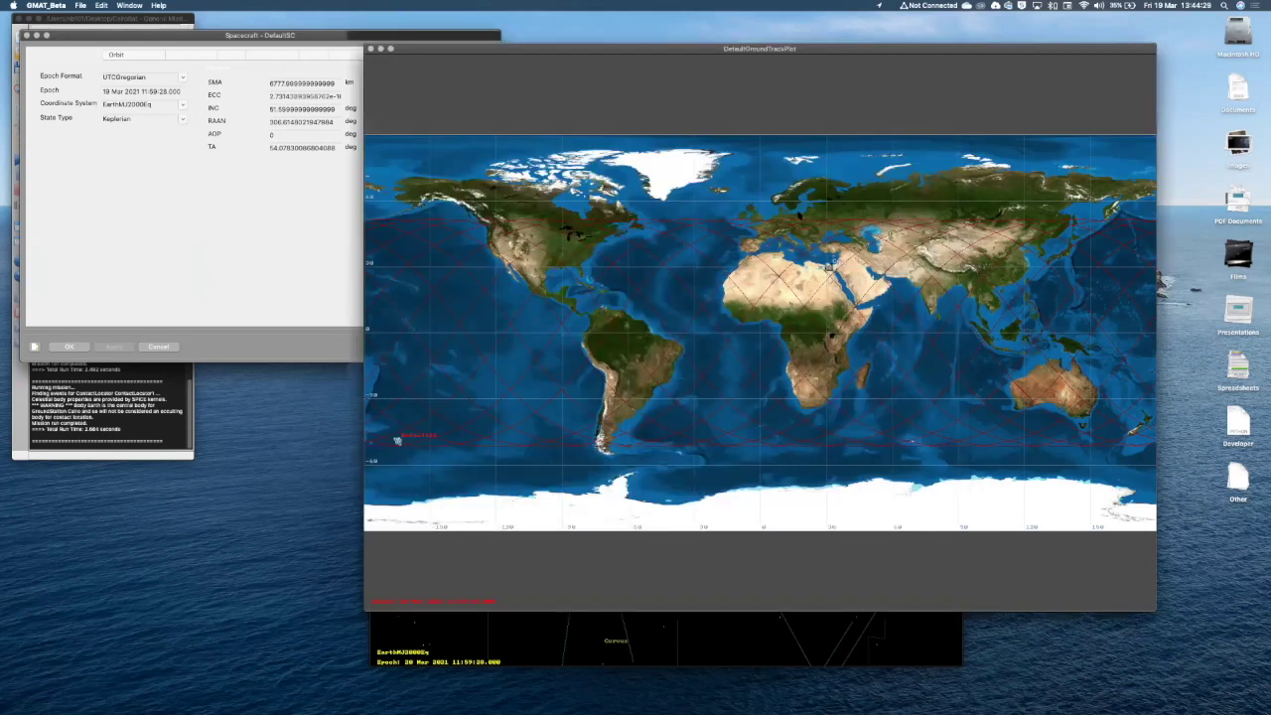
click(801, 217)
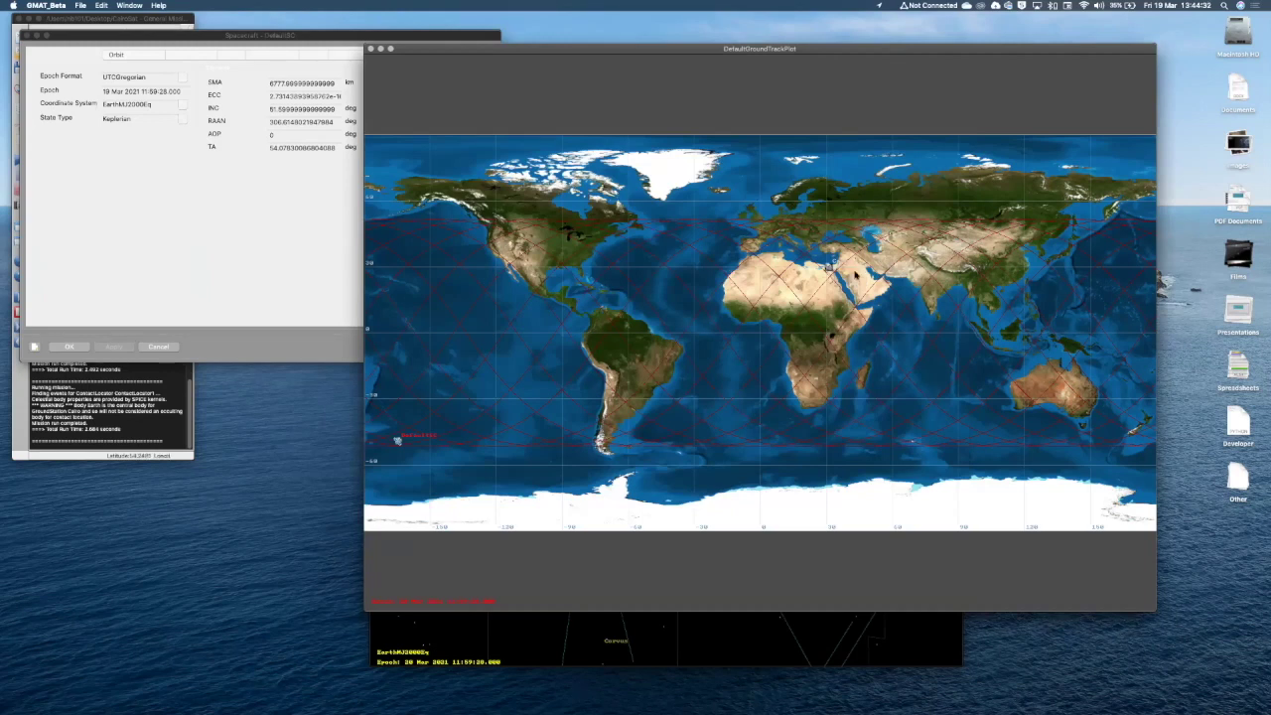
click(275, 105)
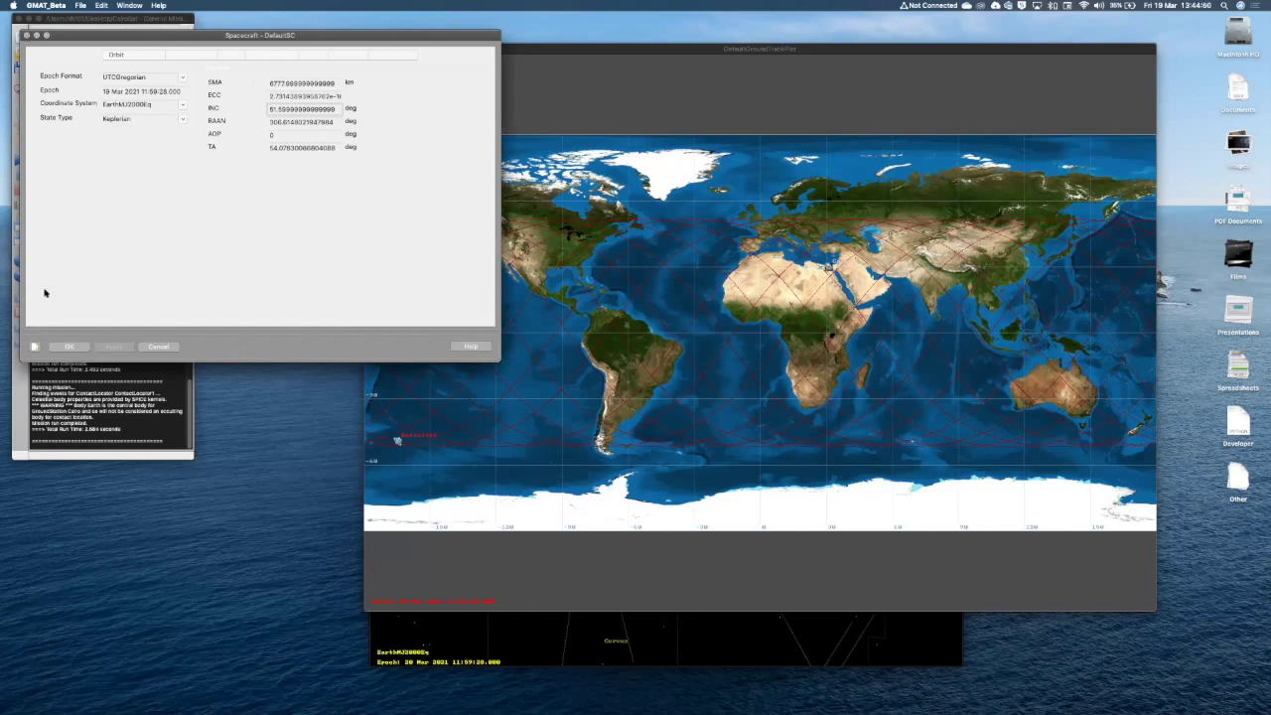
click(67, 347)
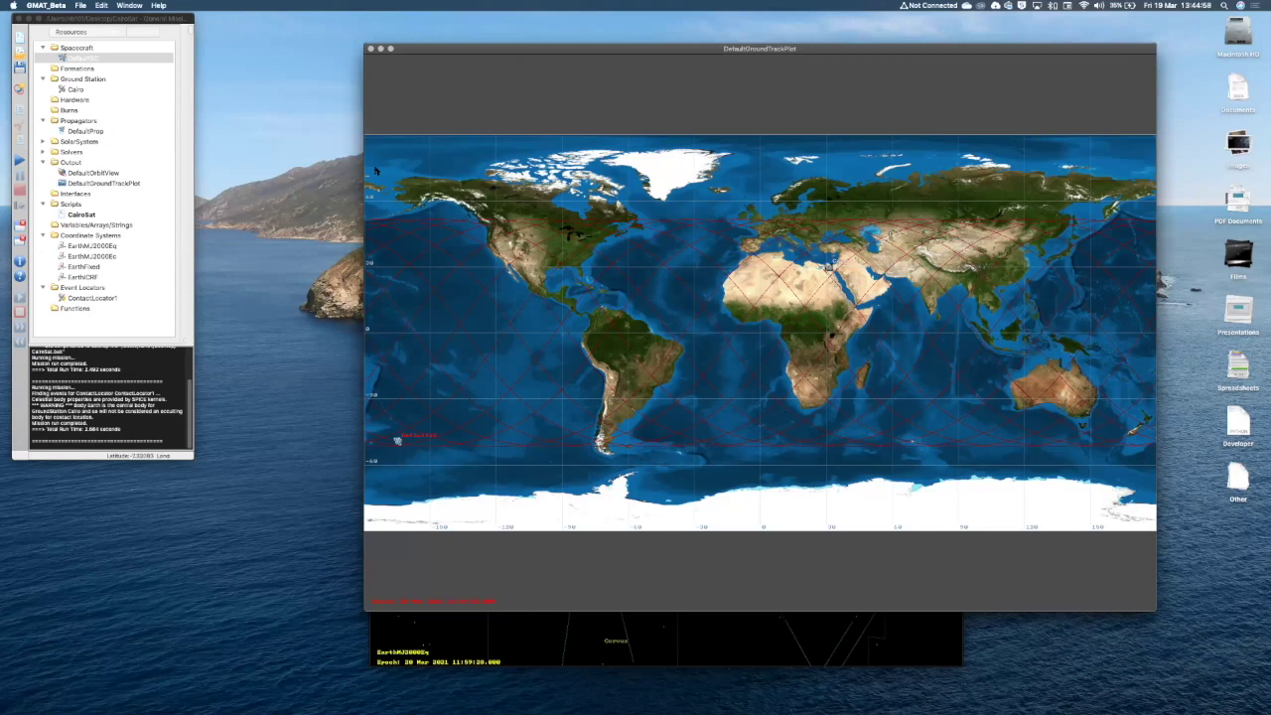
Close the ground track plot and move the orbit view window up beside the main GMAT window.
click(370, 50)
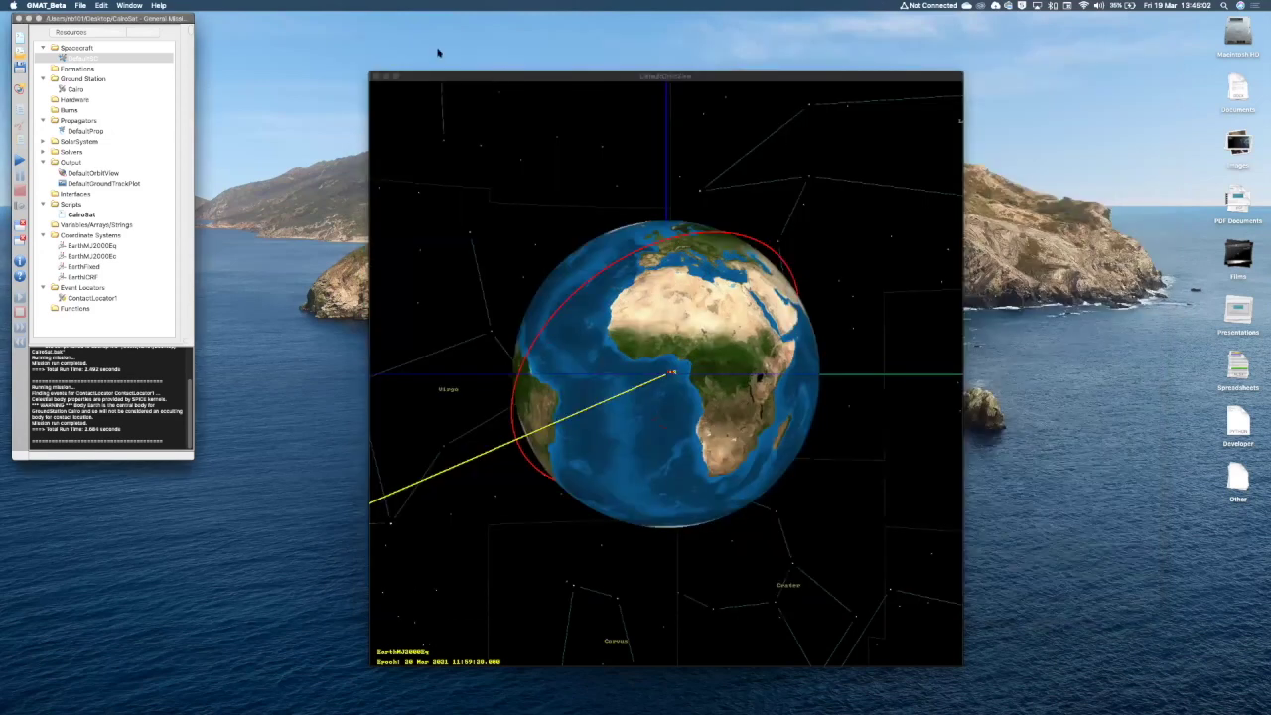
drag(387, 76, 269, 17)
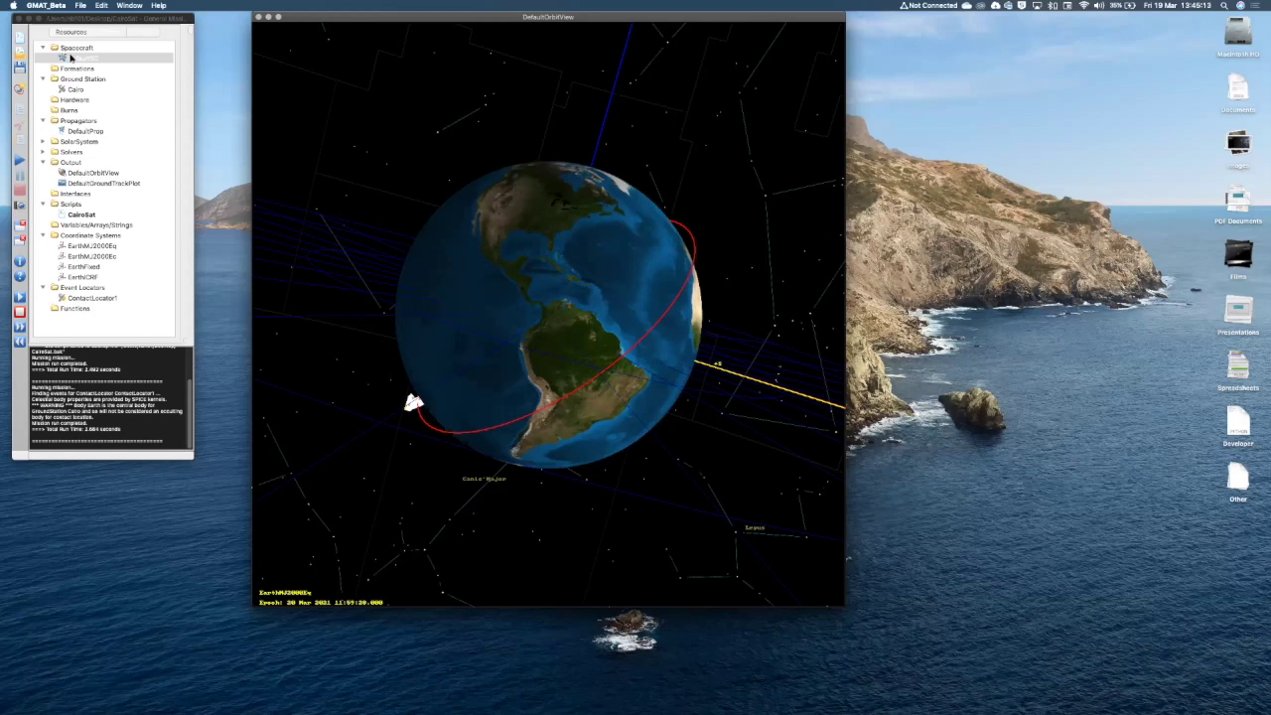
Set DefaultSC's eccentricity to 0.3 and semi-major axis to 15000 km, accept the settings and rerun the mission.
double_click(71, 58)
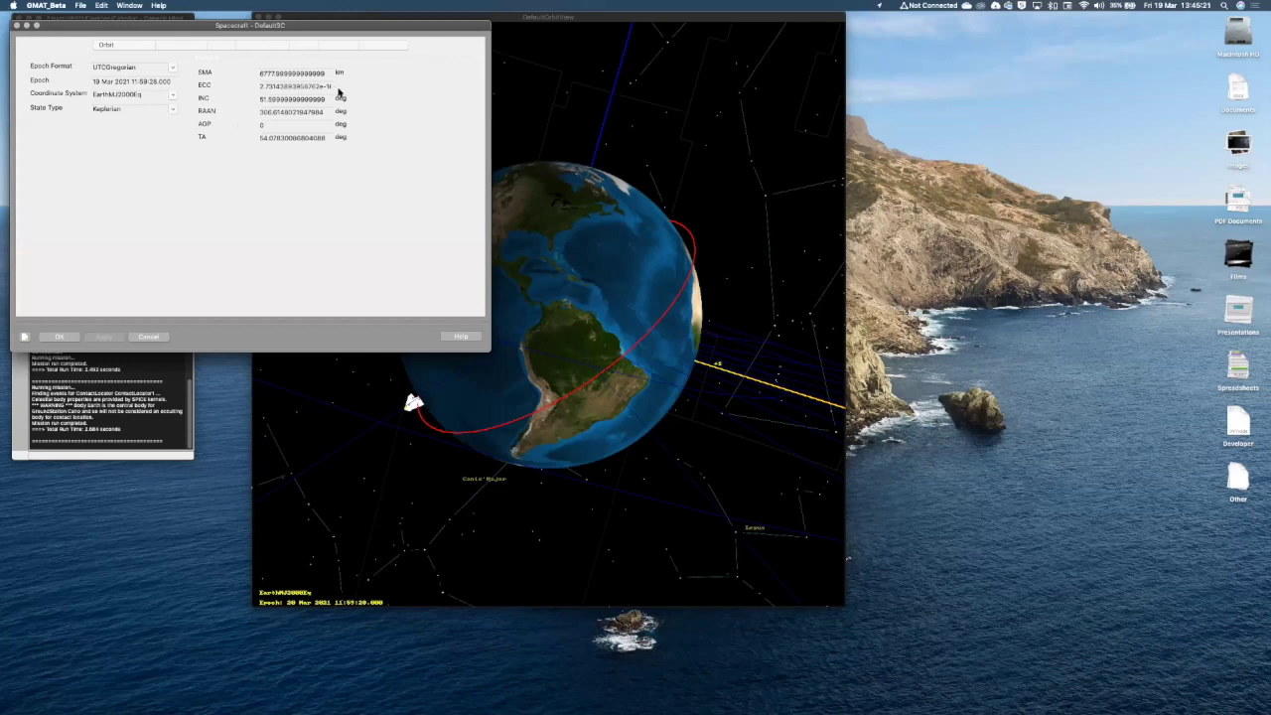
double_click(337, 88)
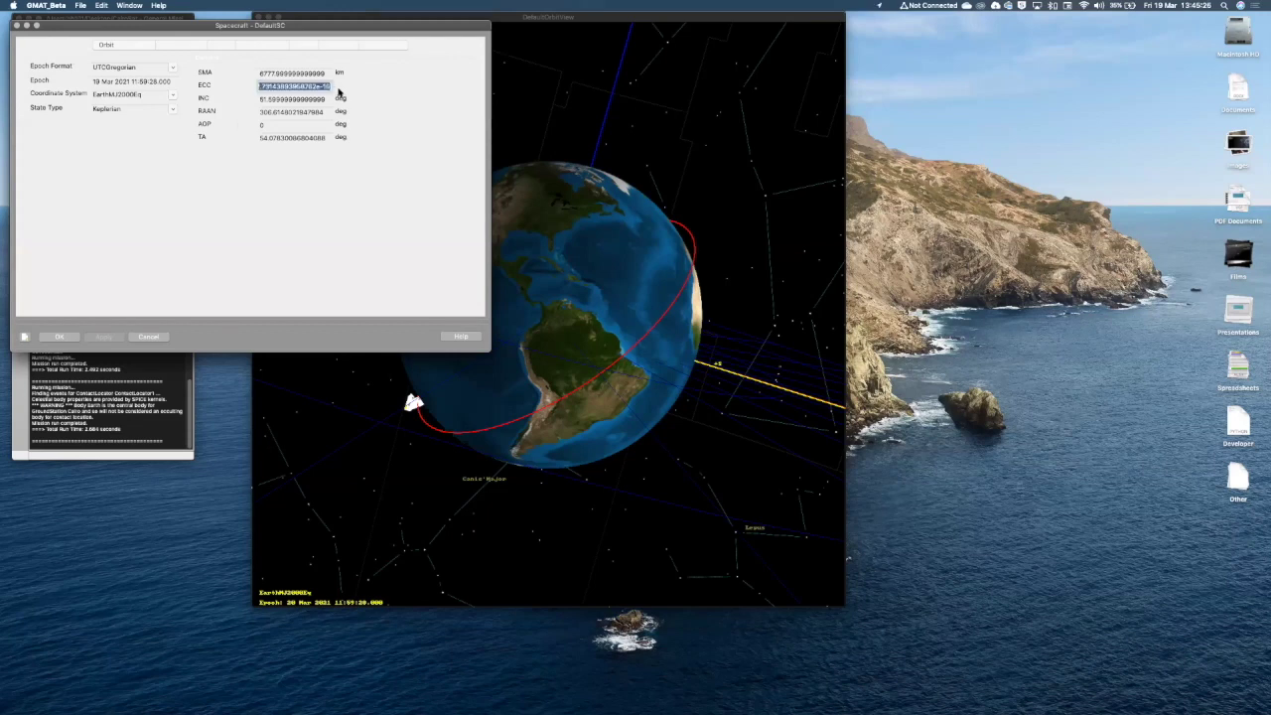
text(0.3)
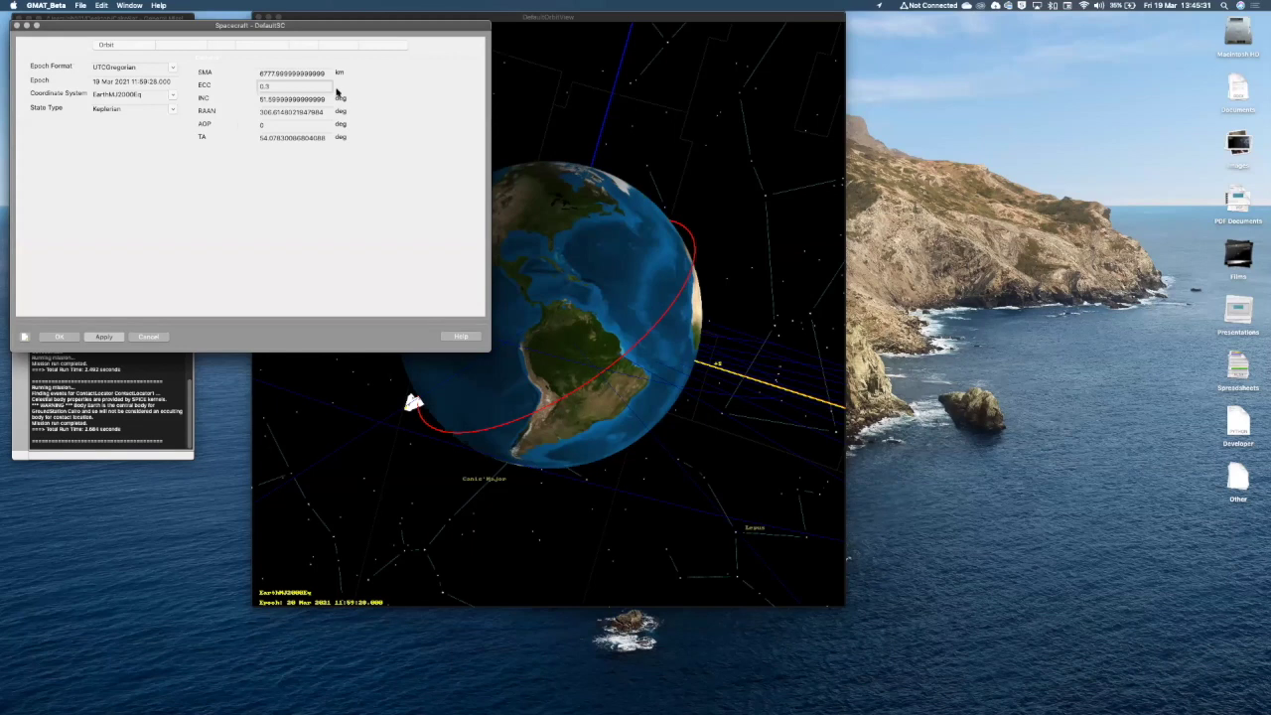
click(266, 73)
double_click(265, 74)
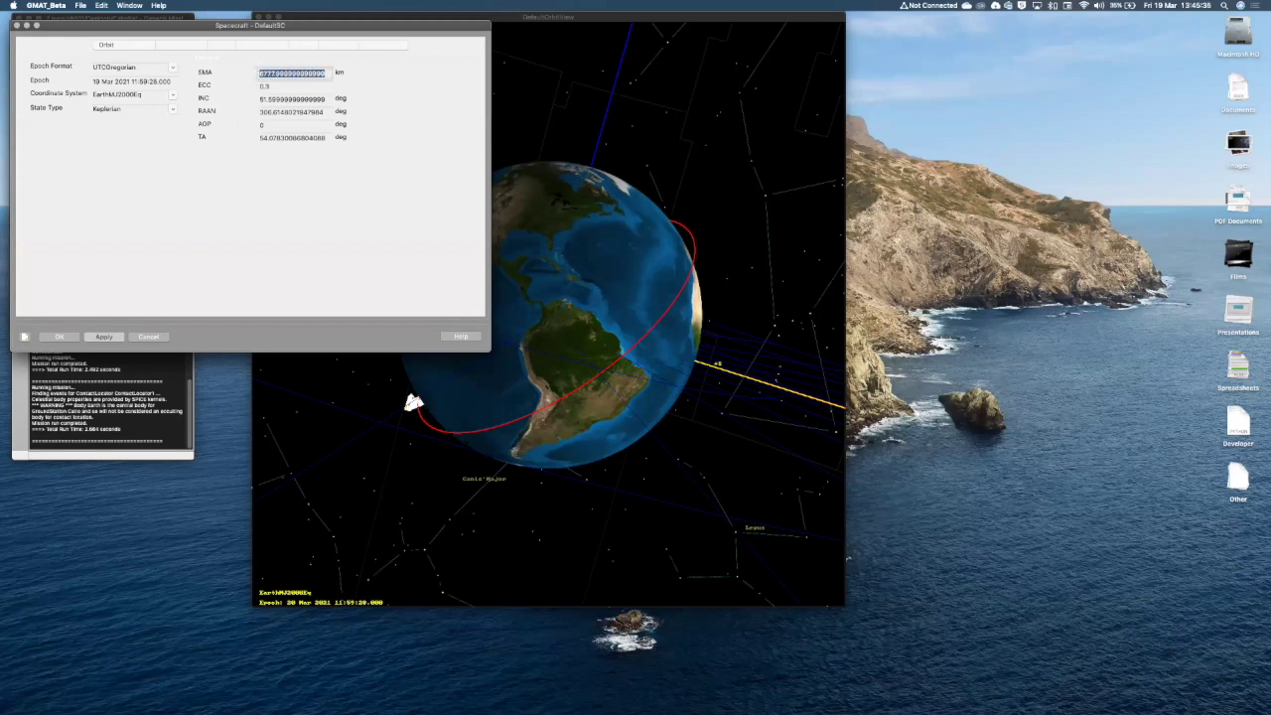
text(15000)
click(60, 337)
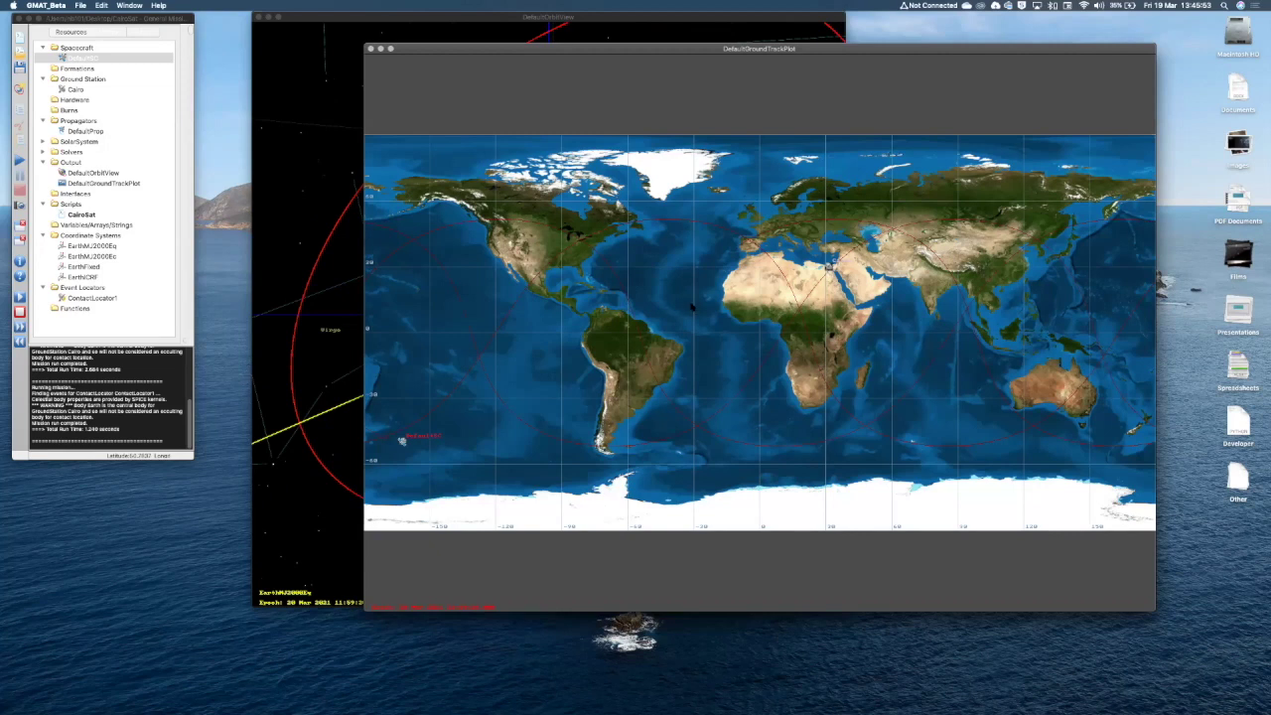
Close the ground track plot, then inspect the whole new orbit from several angles and play its animation.
key(super+w)
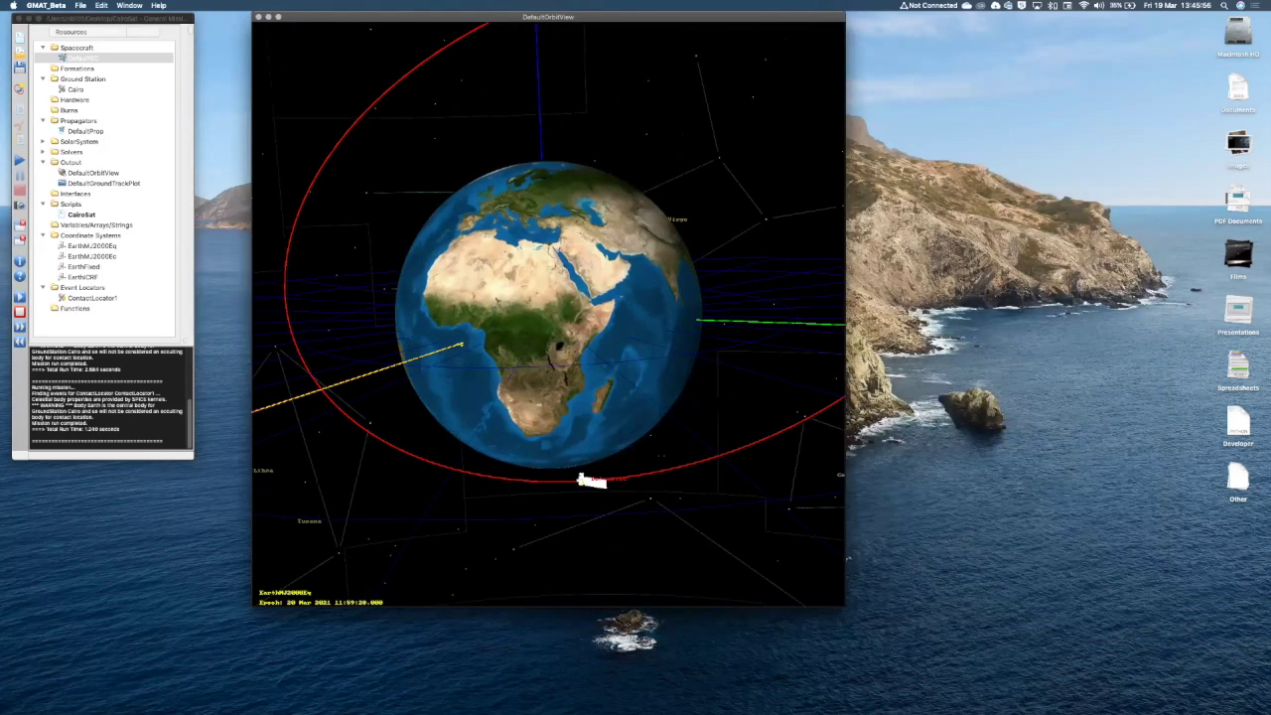
scroll(548, 313, down, 3)
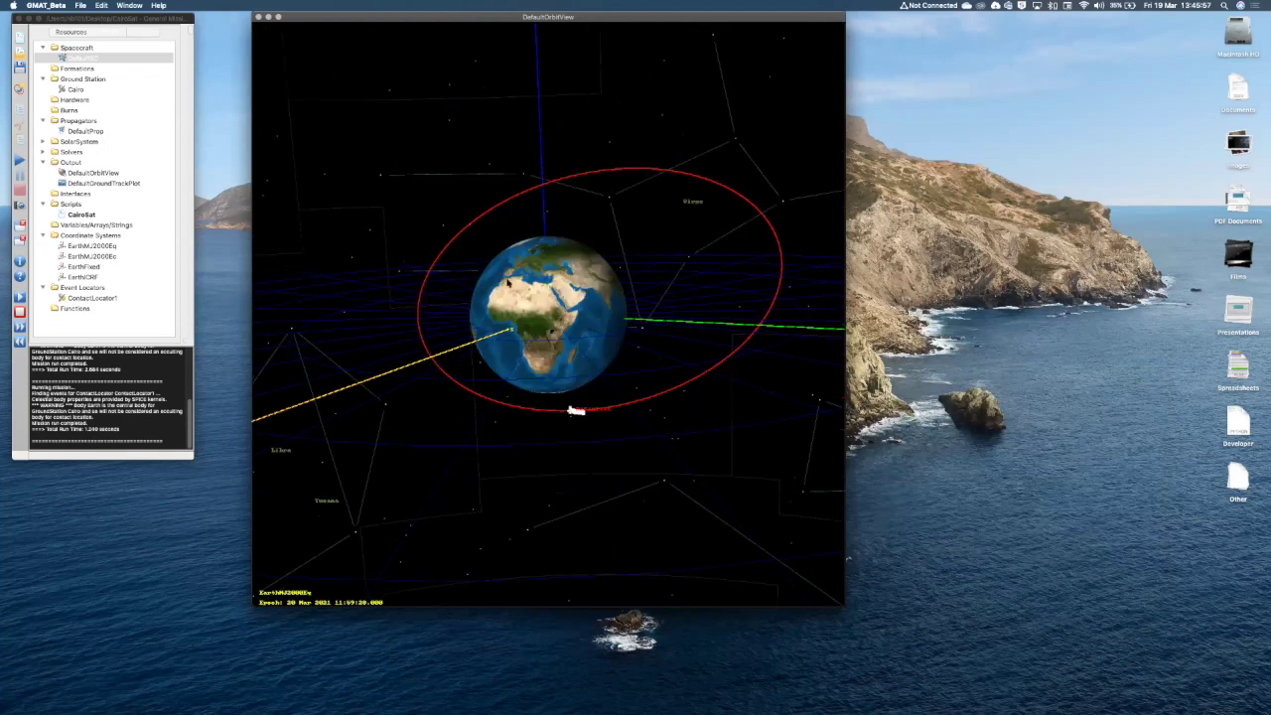
drag(508, 283, 696, 294)
drag(530, 283, 531, 283)
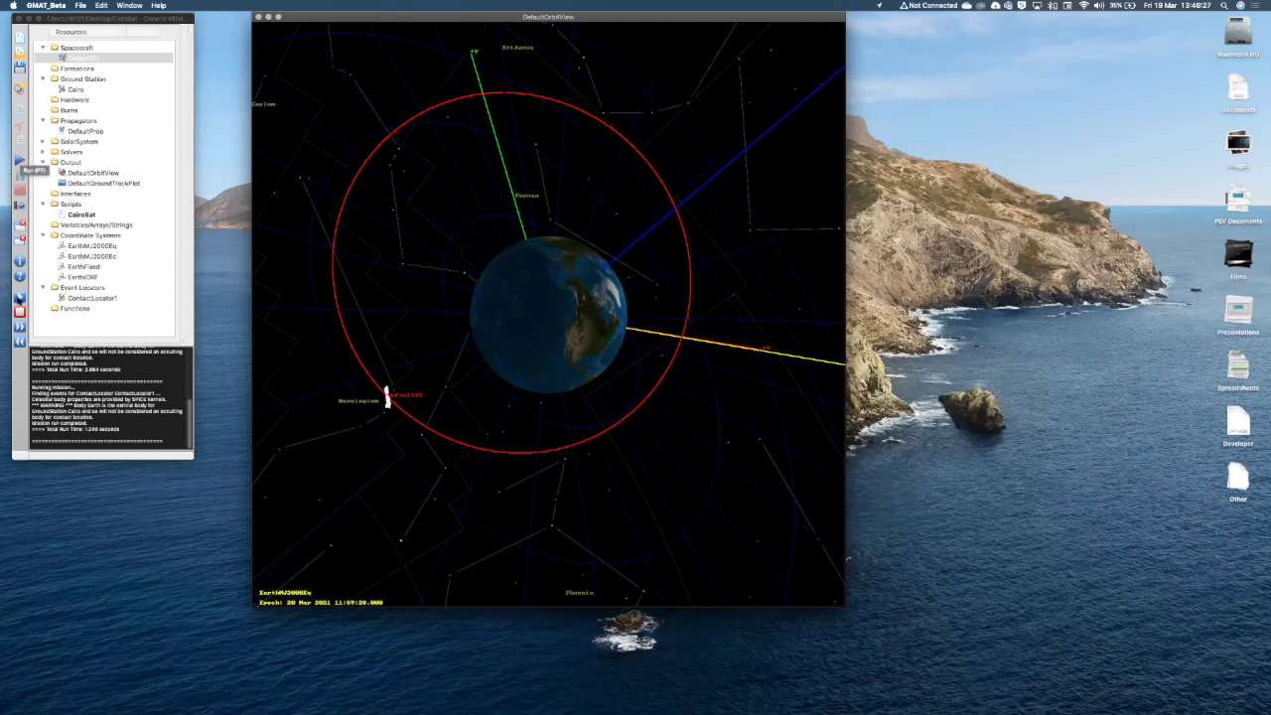
click(19, 298)
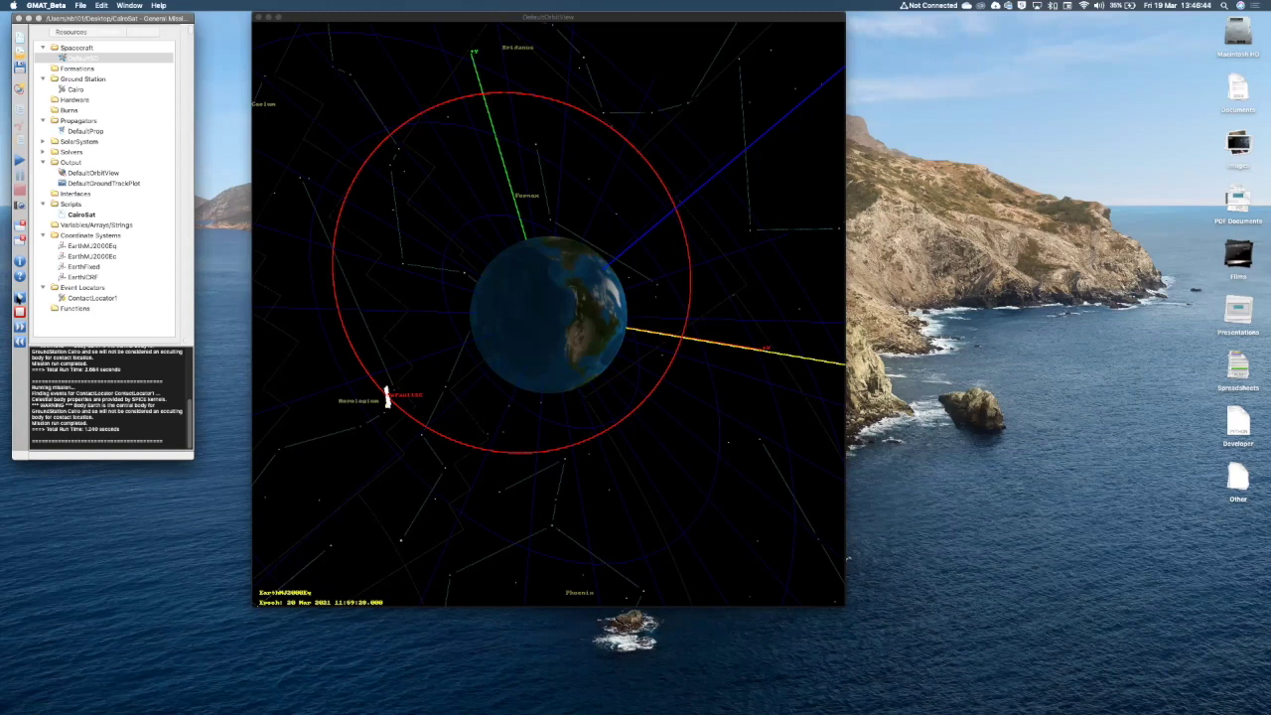
click(19, 297)
click(19, 298)
Set the error control of the DefaultProp propagator's force model to None and apply the change.
double_click(88, 131)
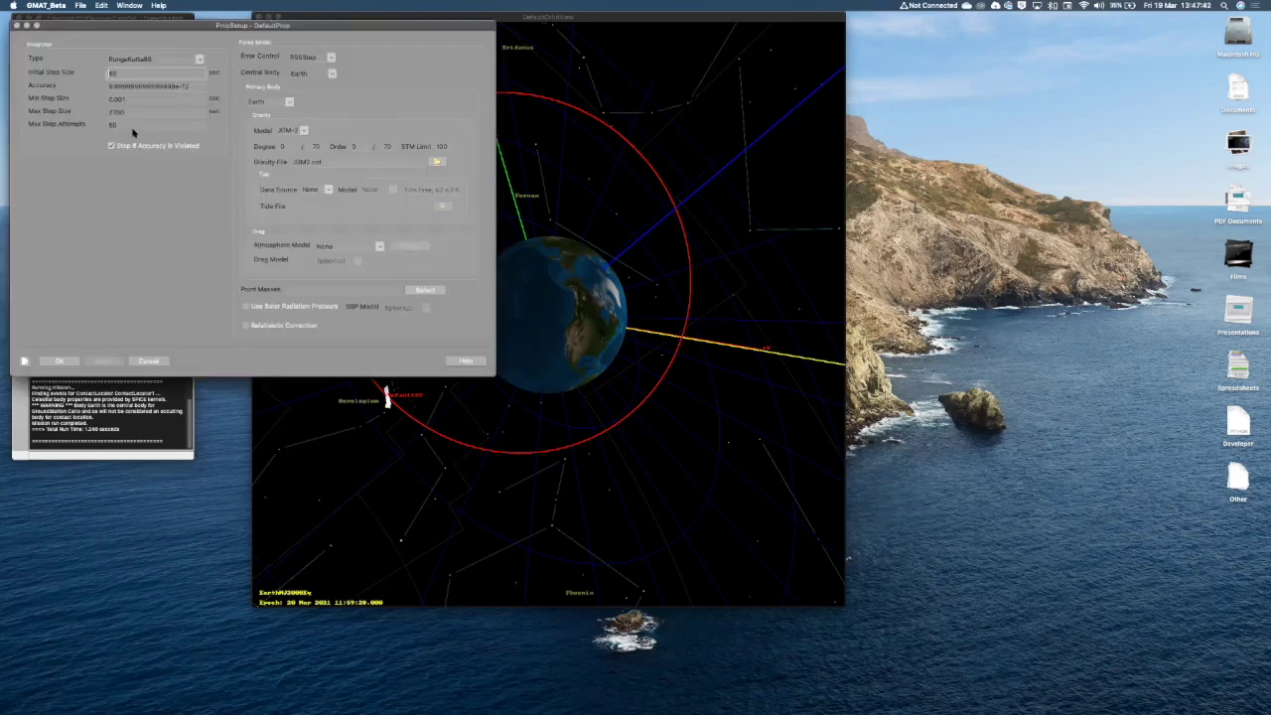
click(330, 61)
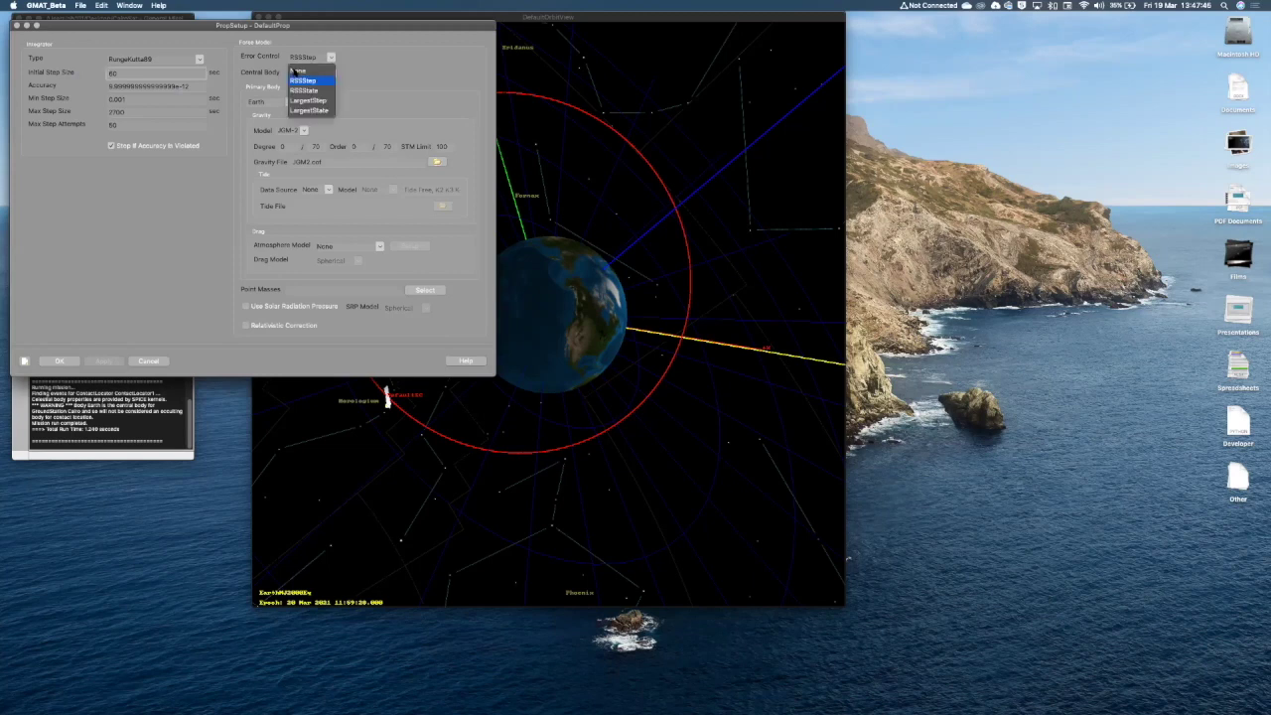
click(296, 71)
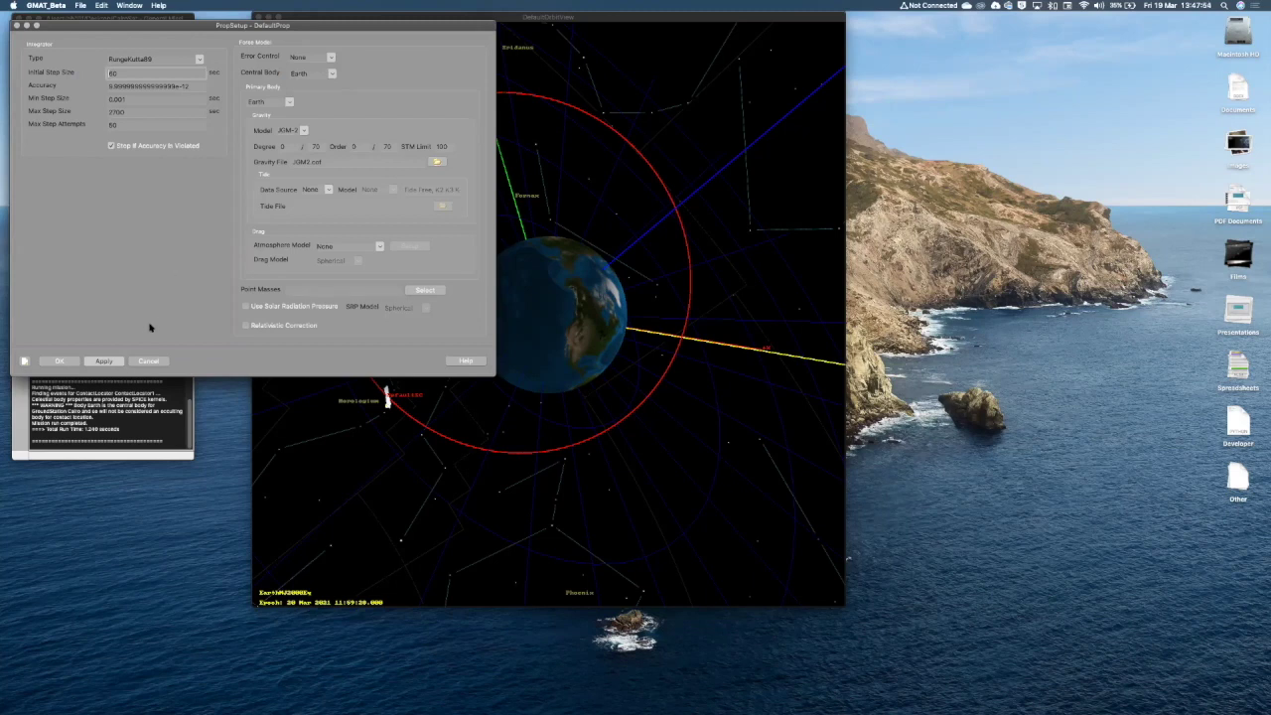
click(103, 362)
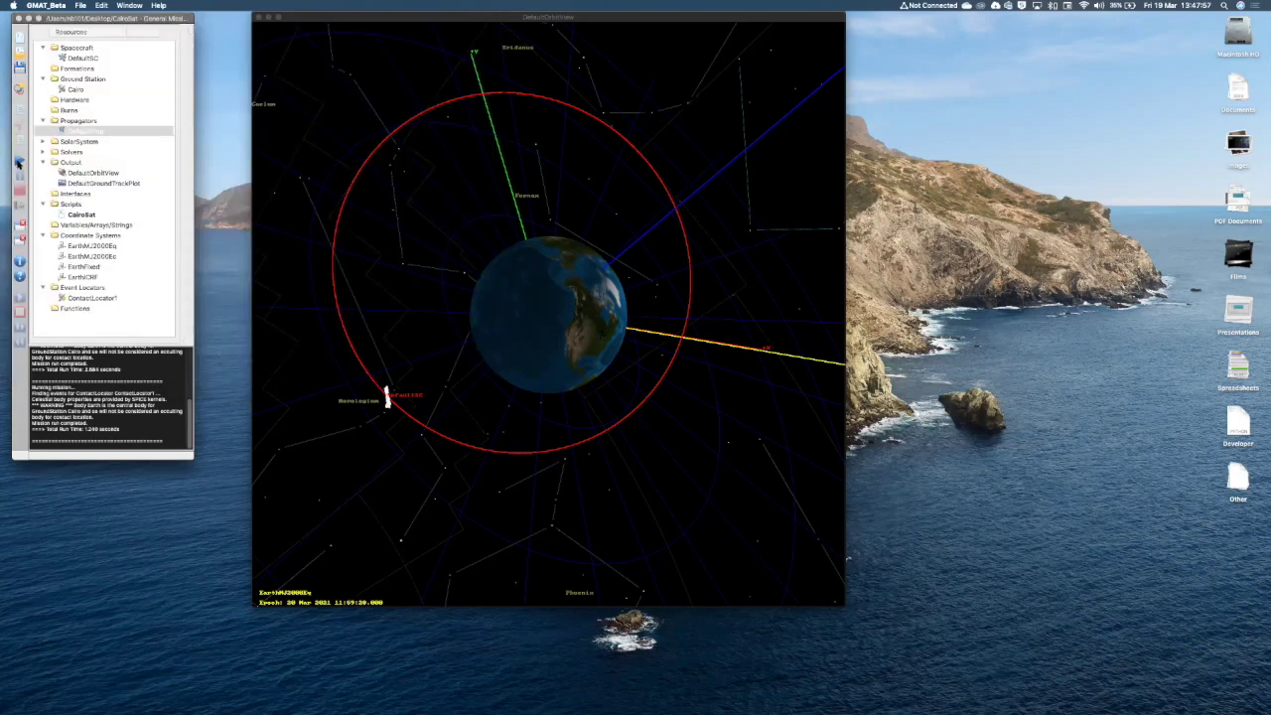
Rerun the mission with the changed propagator and play the animation in the orbit view.
click(18, 163)
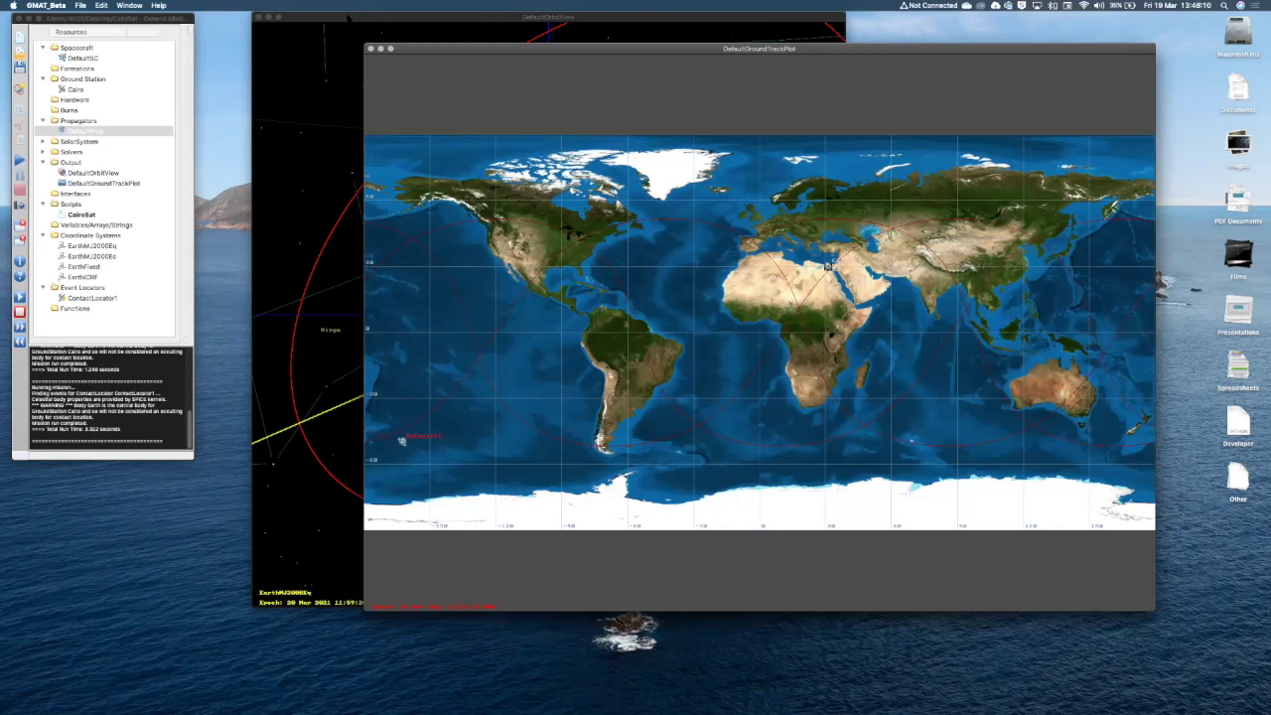
click(348, 17)
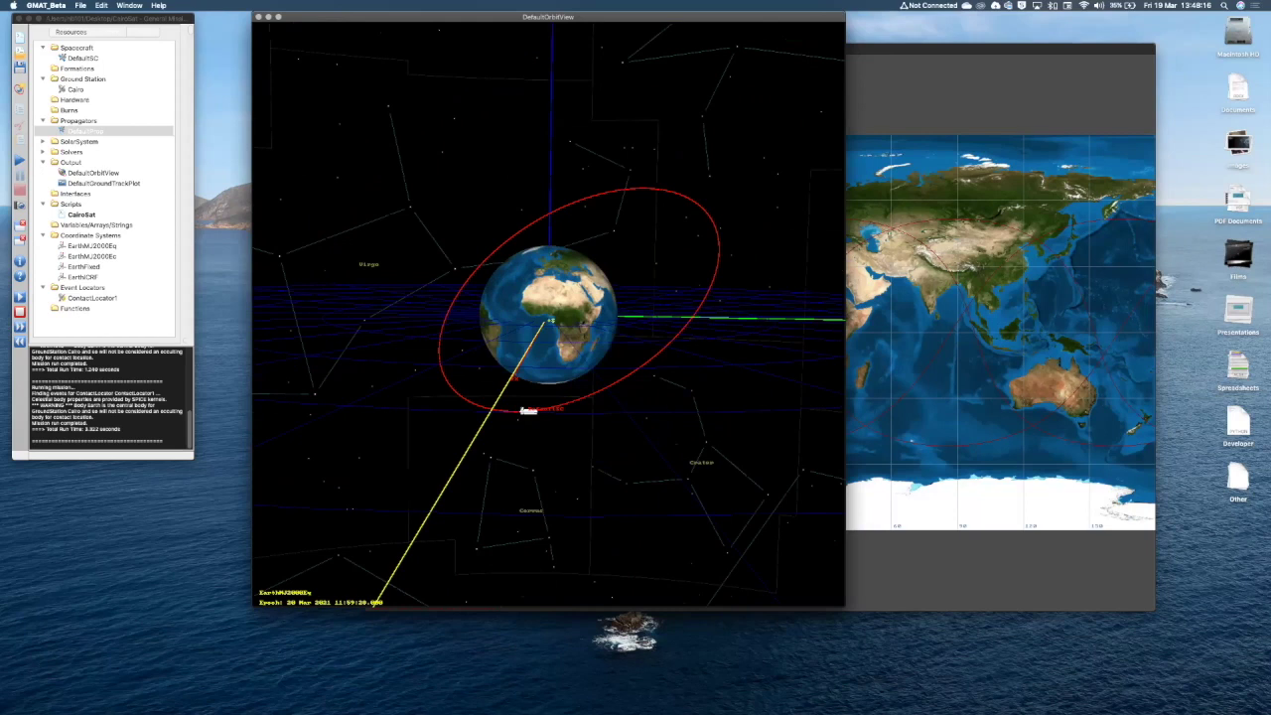
click(20, 297)
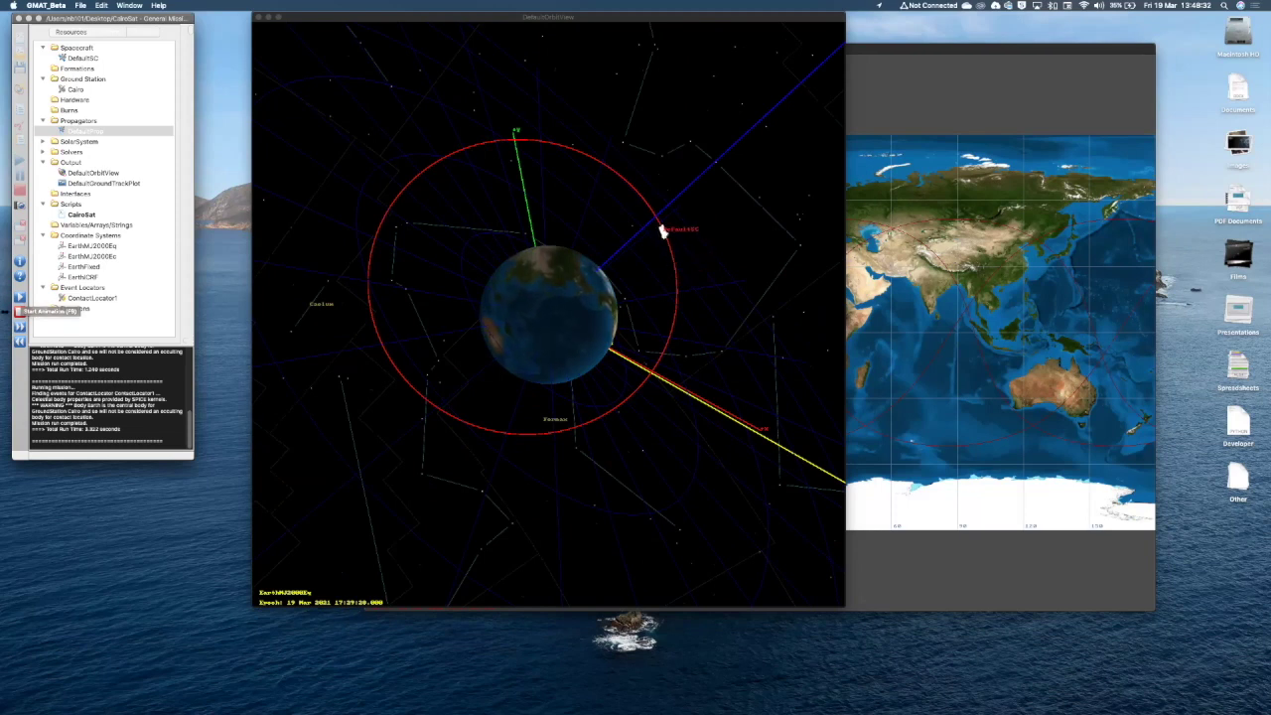
Recheck and accept DefaultSC's orbit settings, then rerun the mission and play and stop the orbit animation.
double_click(82, 59)
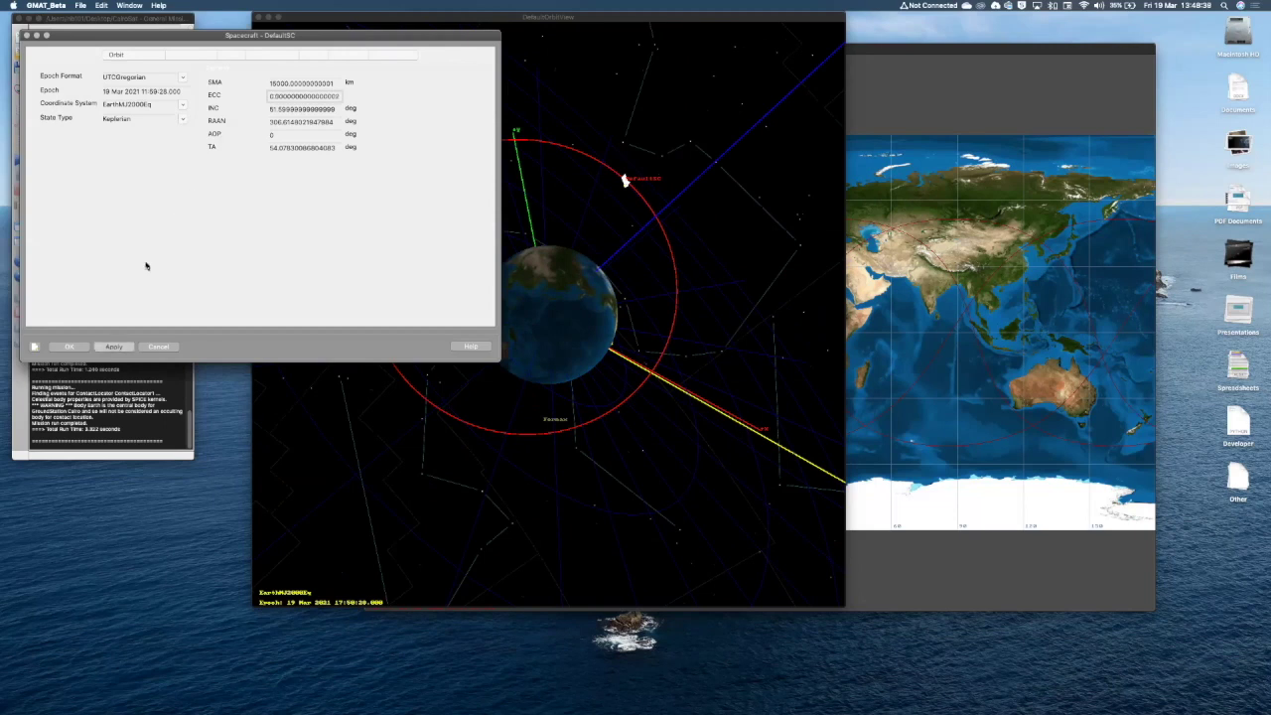
click(62, 346)
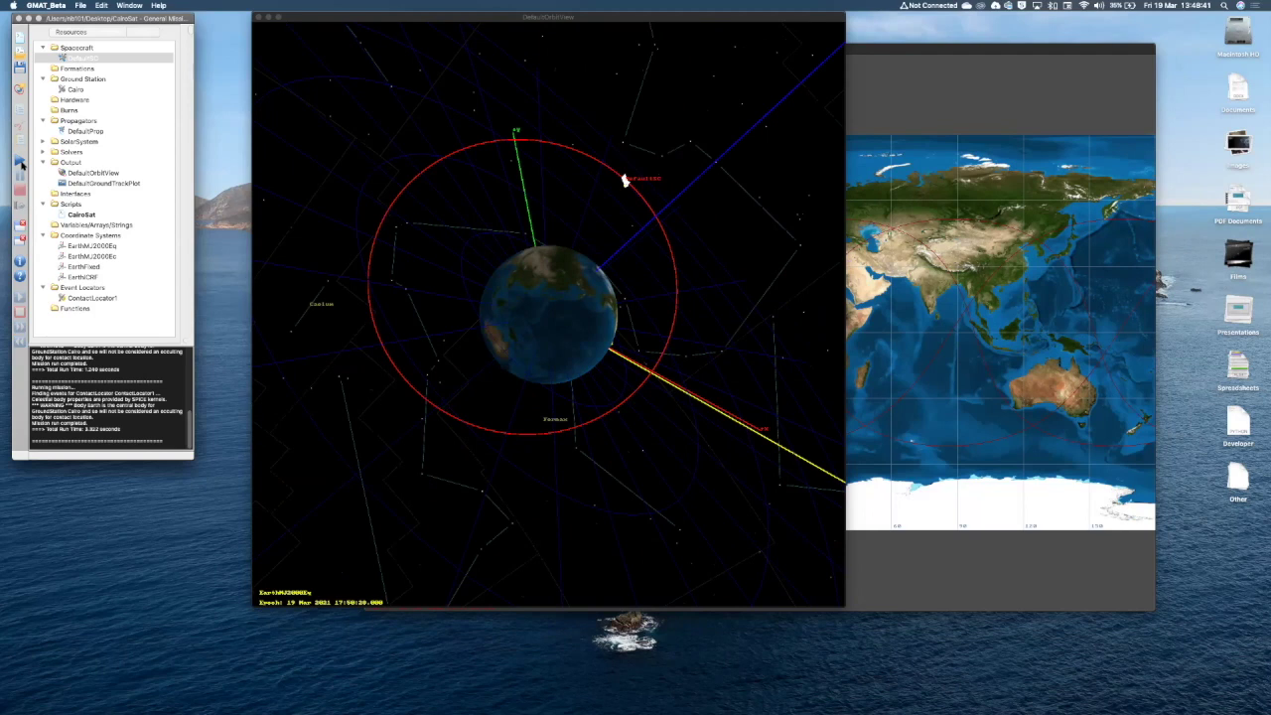
click(20, 162)
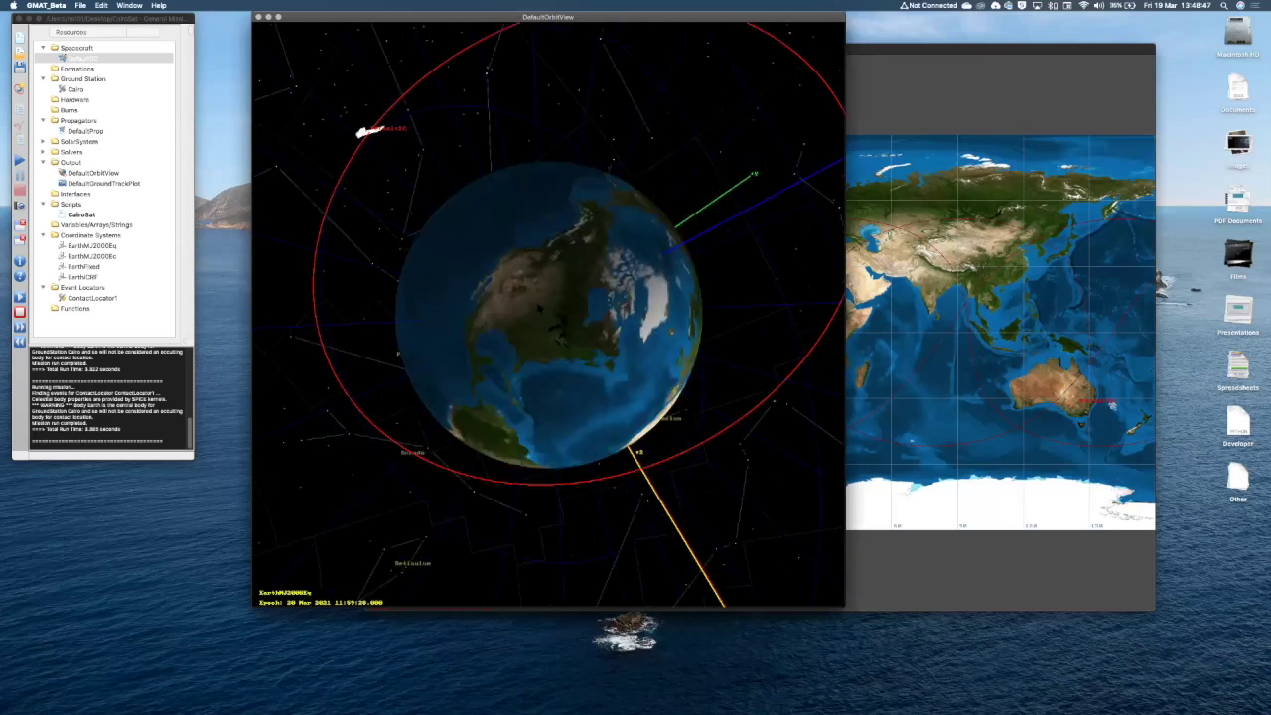
click(18, 298)
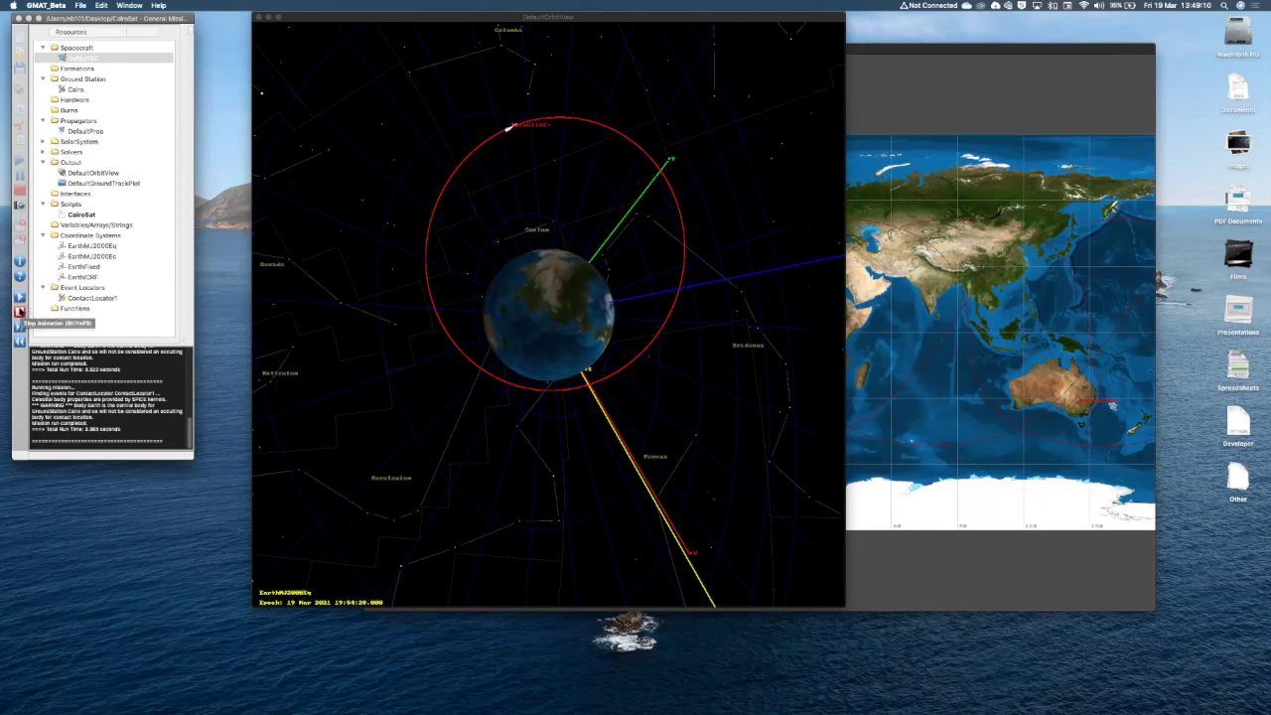
click(20, 312)
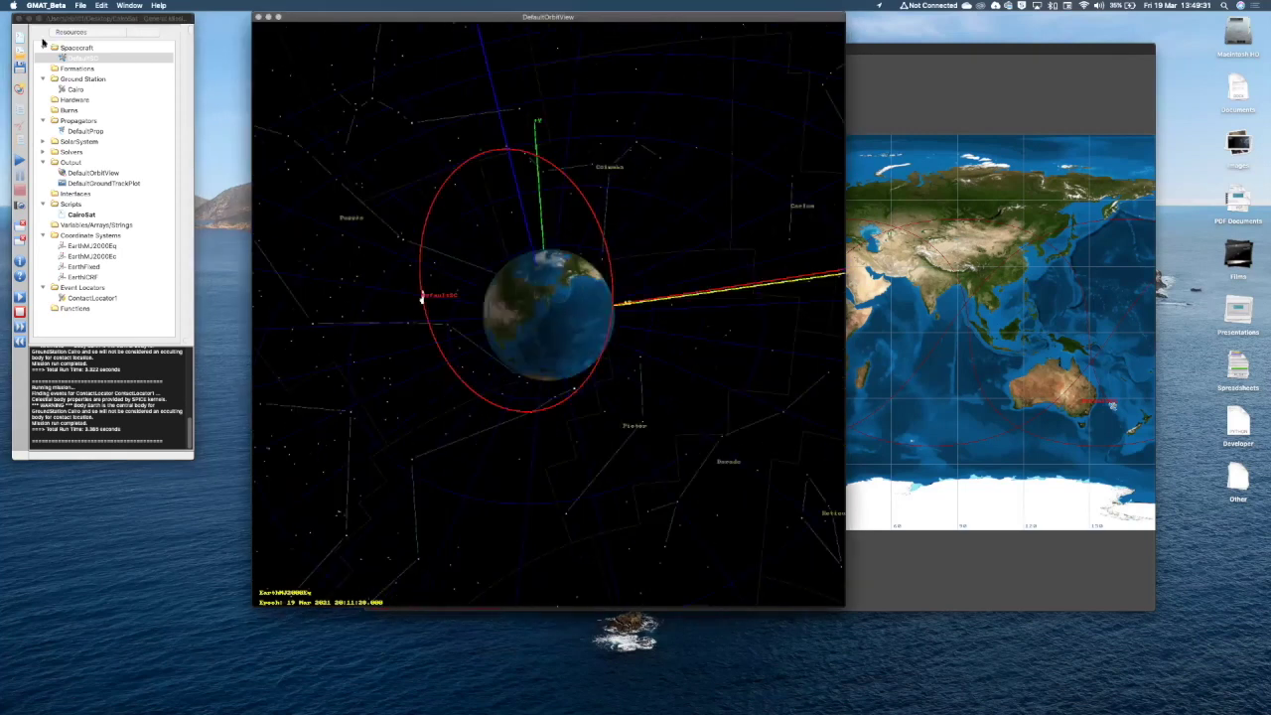
Open the command summary of Propagate1 in the mission sequence and examine the spacecraft's final state and orbit data.
click(108, 32)
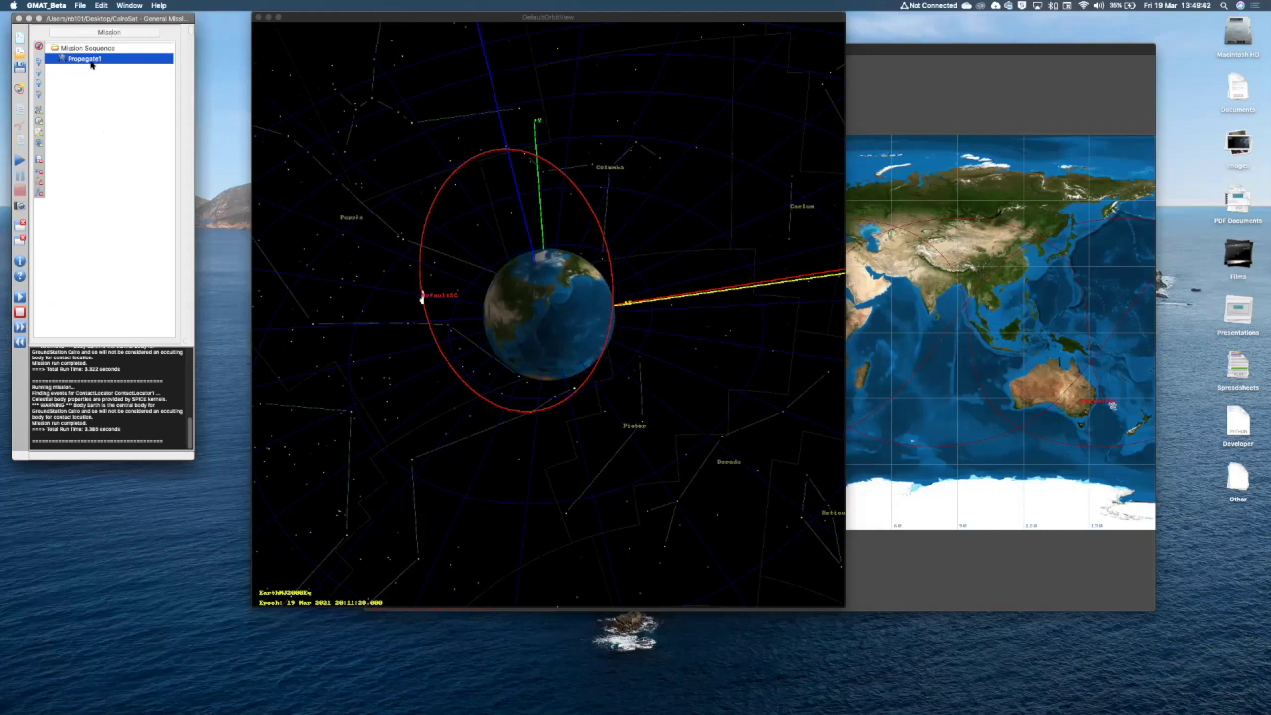
right_click(91, 63)
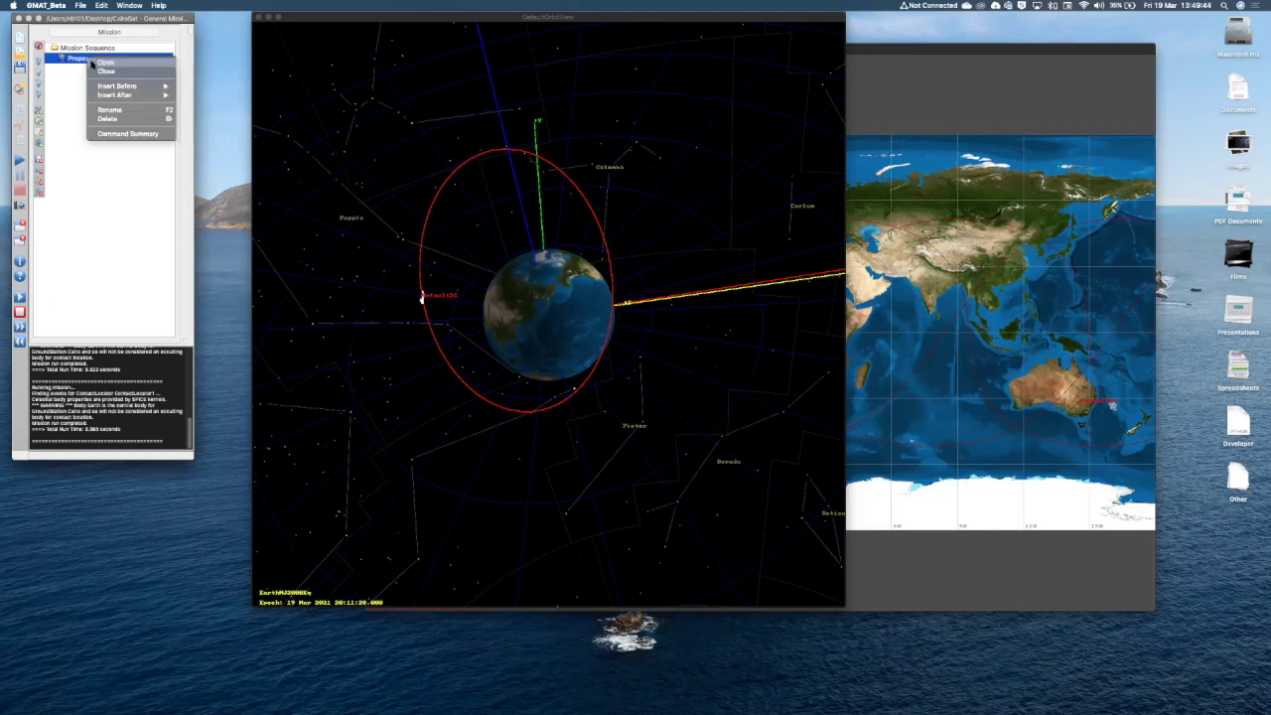
click(107, 134)
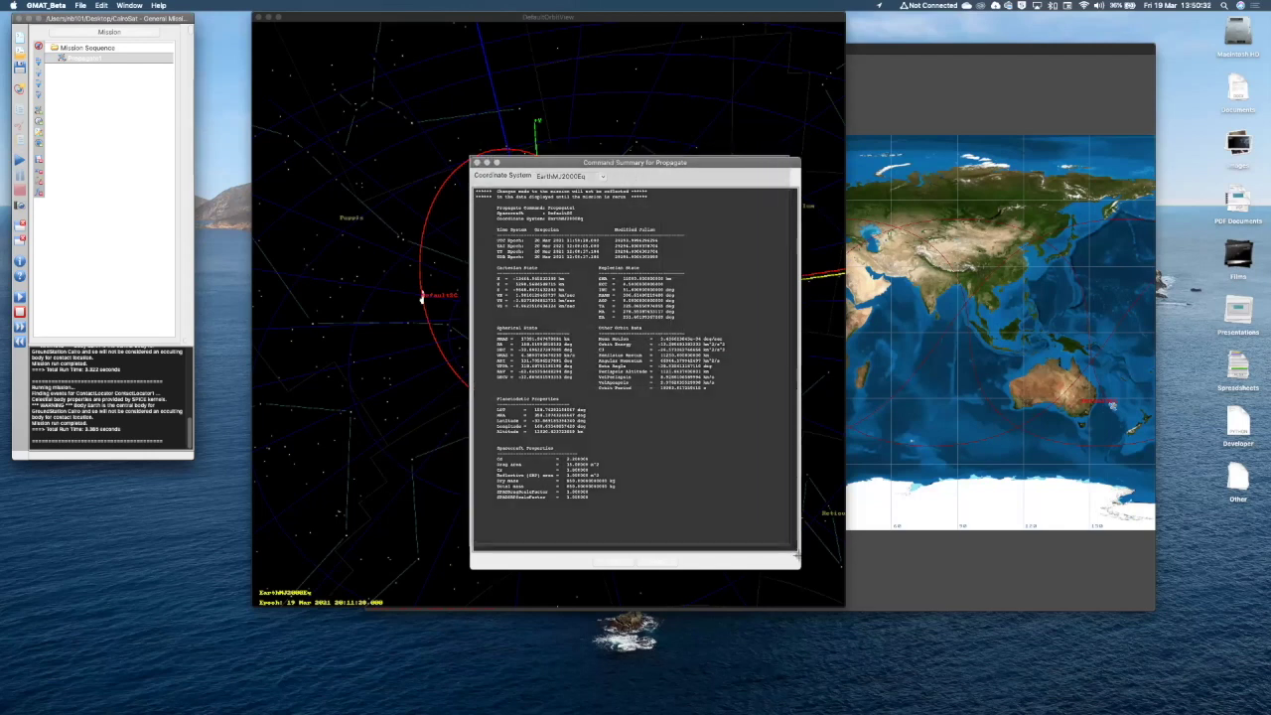
drag(798, 517, 795, 514)
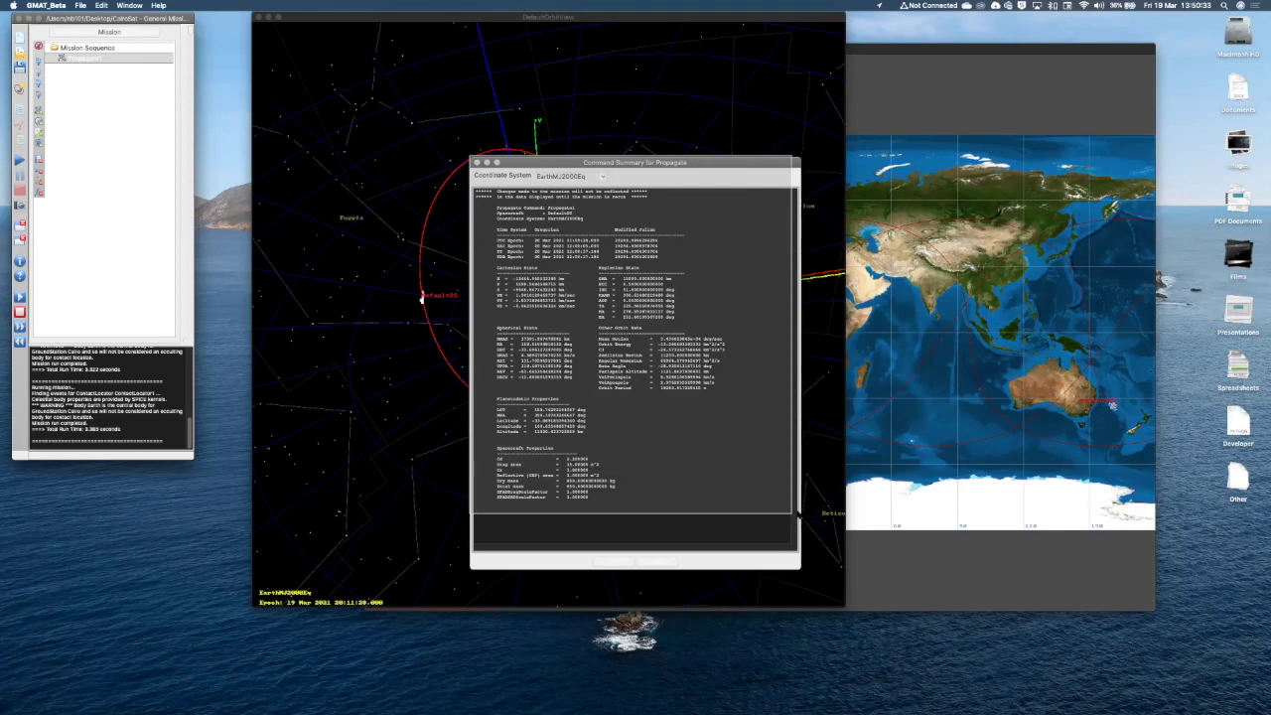
mouse_move(596, 702)
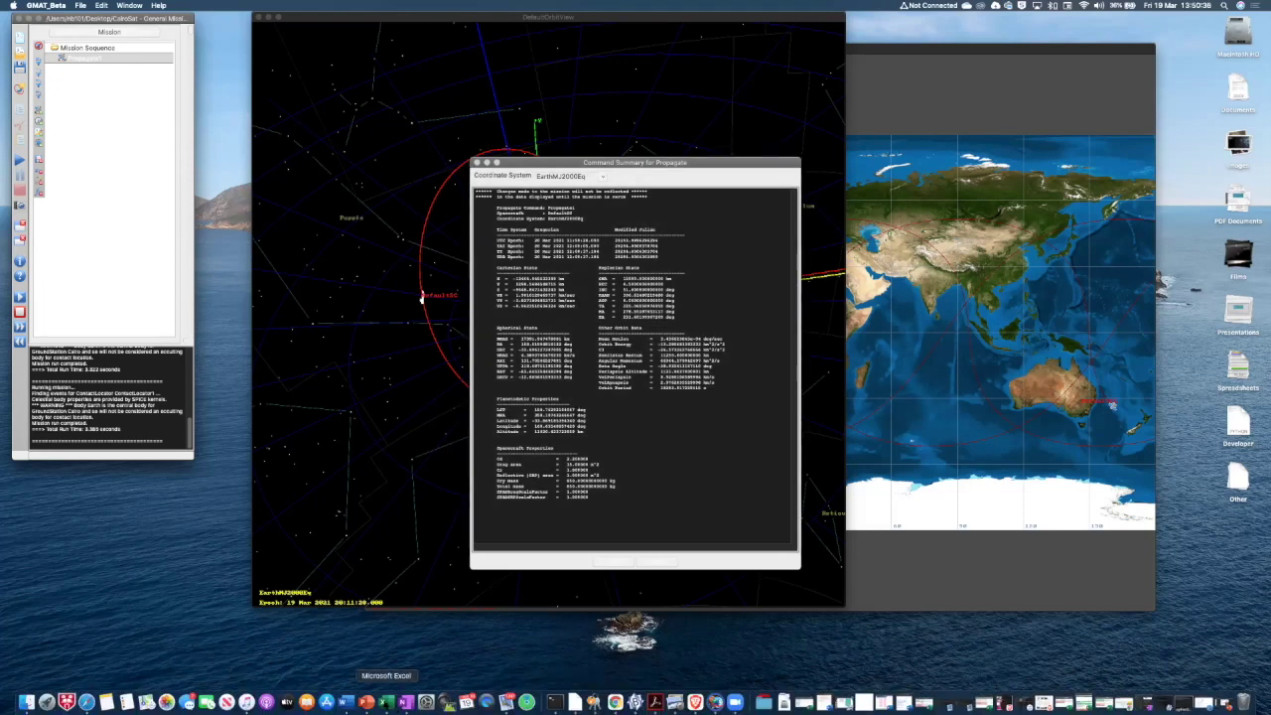
Switch to PowerPoint, add a new slide after slide 31 of GMAT_Workshop_OSTA_March2021, and delete its title placeholder.
click(367, 702)
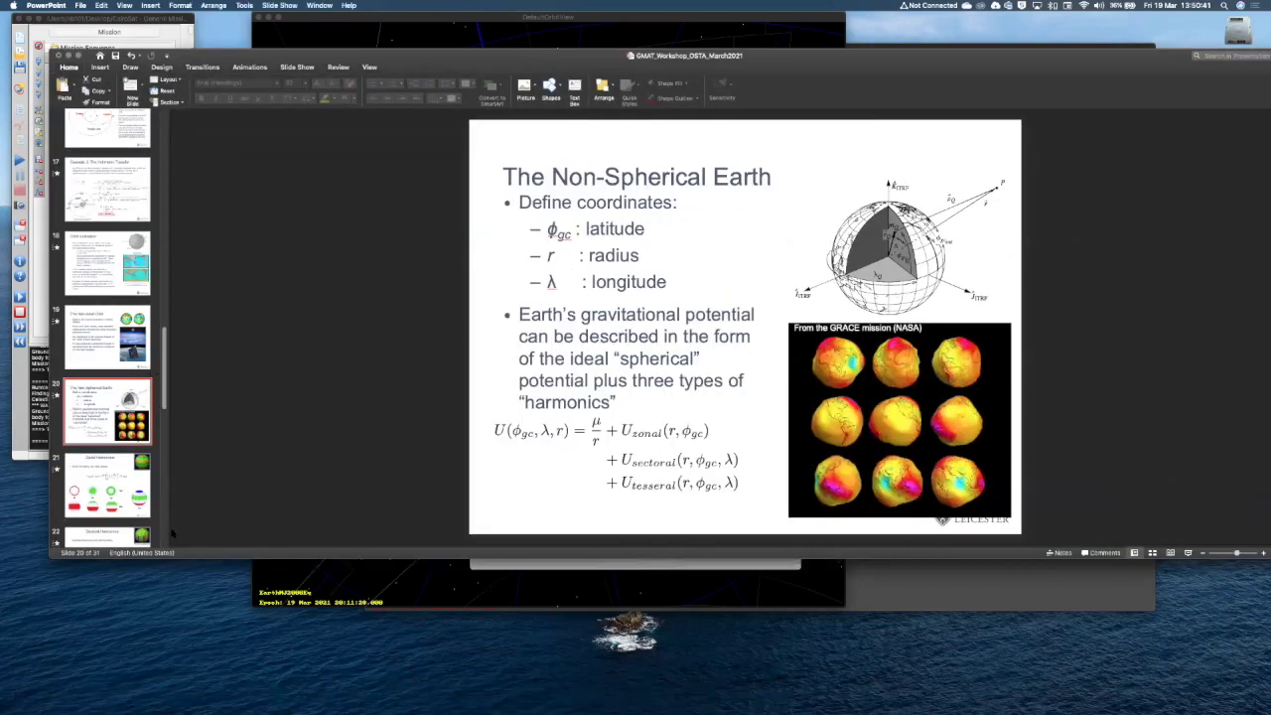
scroll(139, 541, down, 10)
click(139, 536)
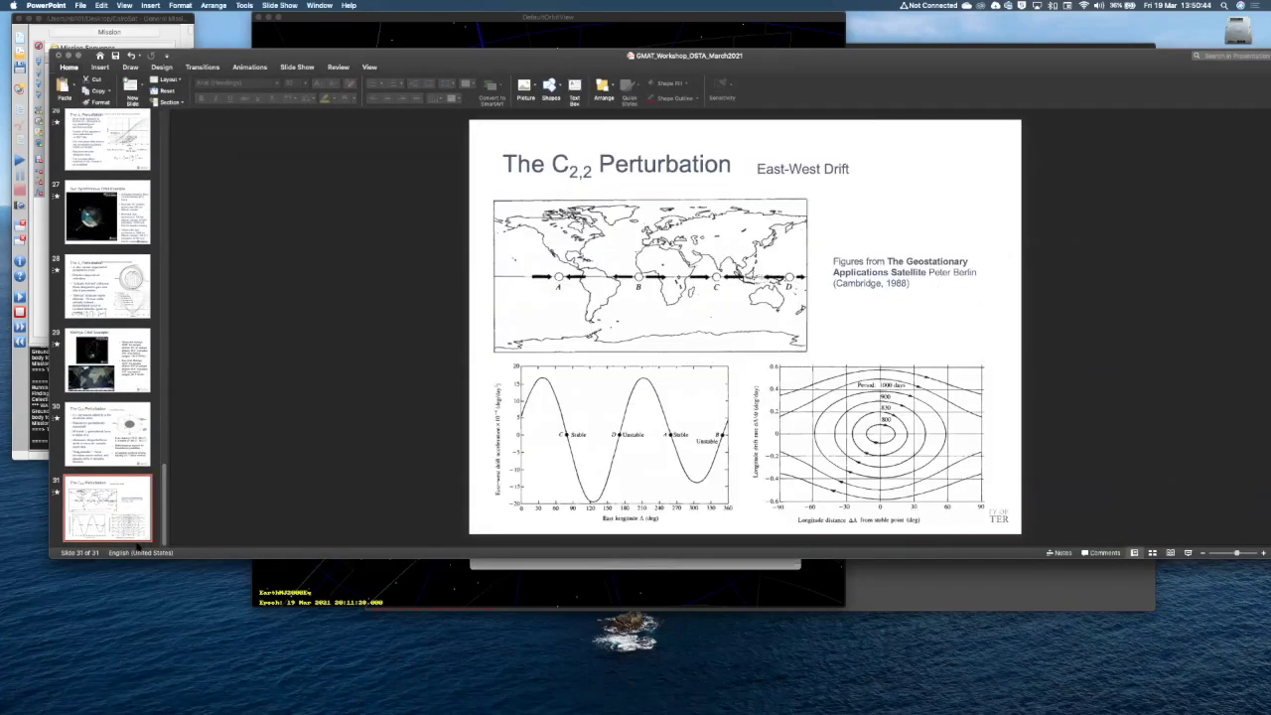
right_click(138, 545)
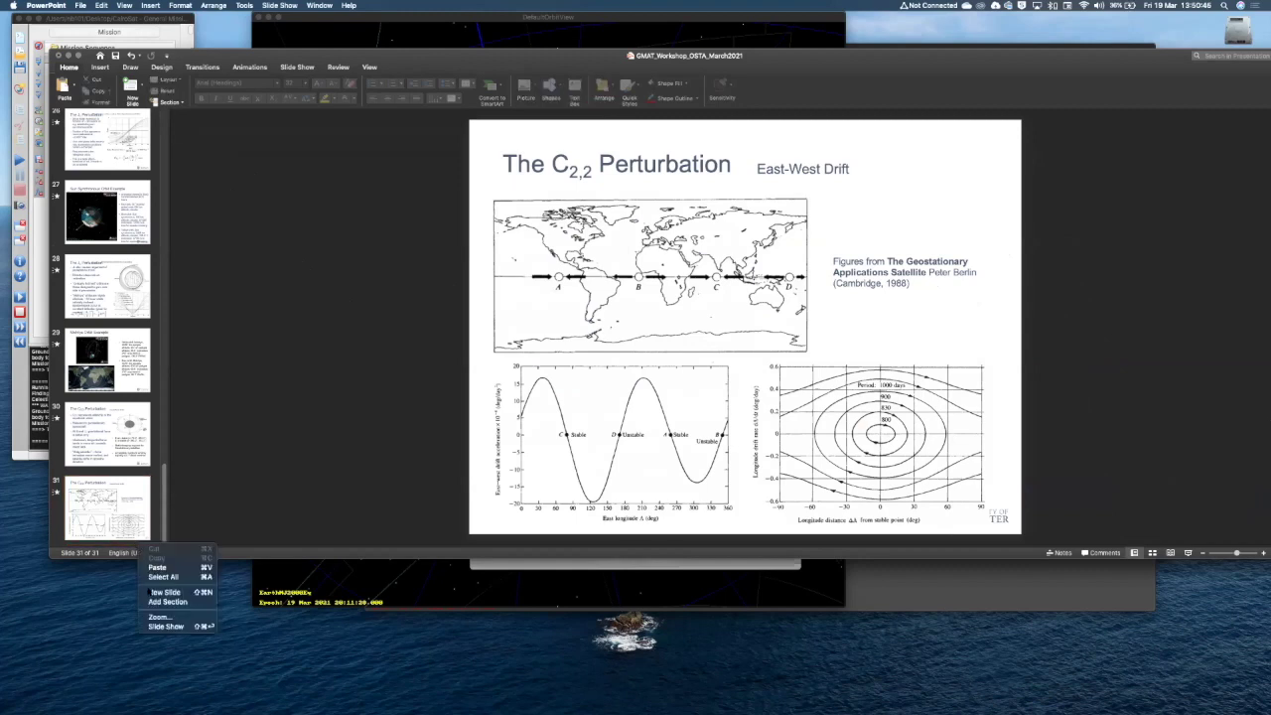
click(159, 592)
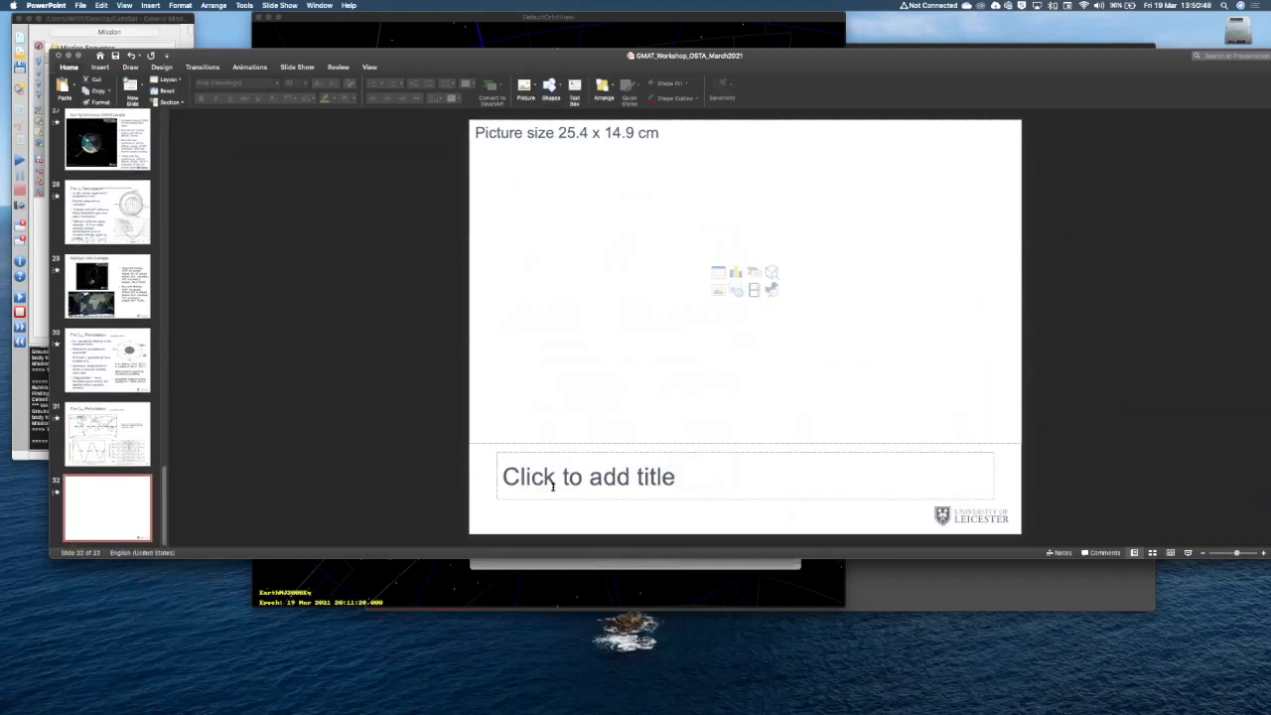
click(555, 452)
key(Delete)
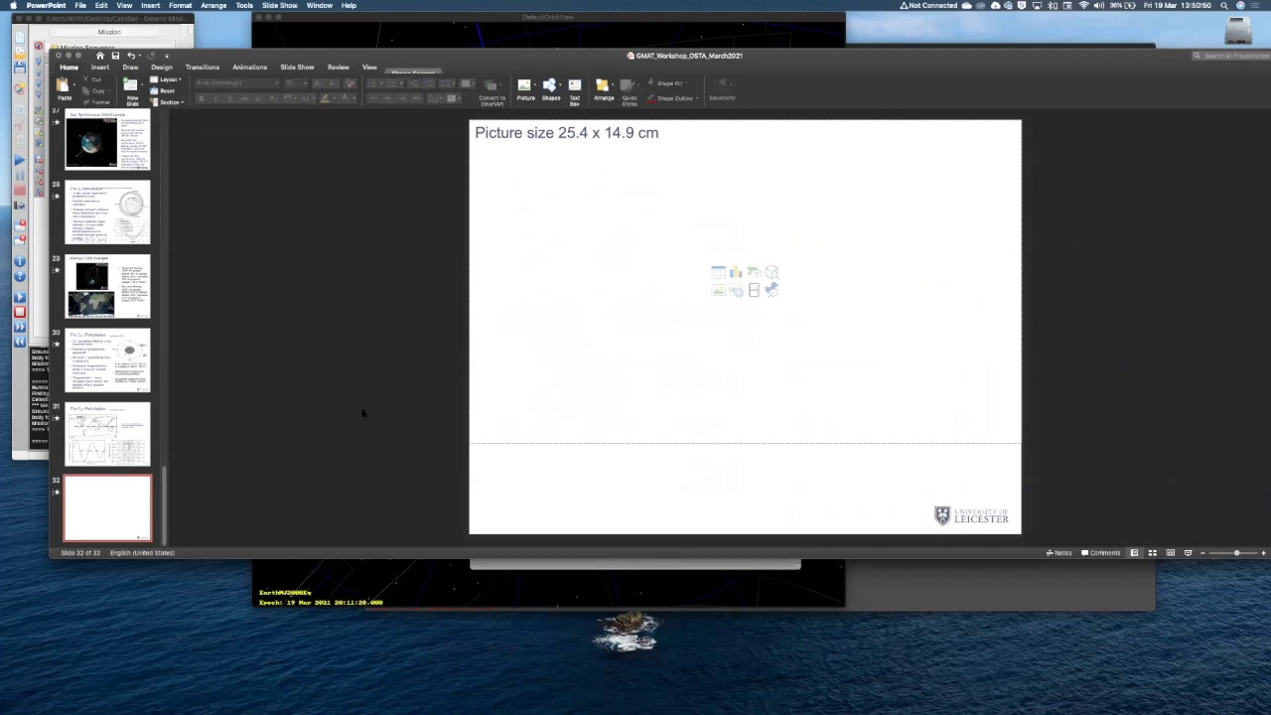
Paste the Command Summary screenshot onto the new slide and crop off its window header and empty side strip.
key(super+v)
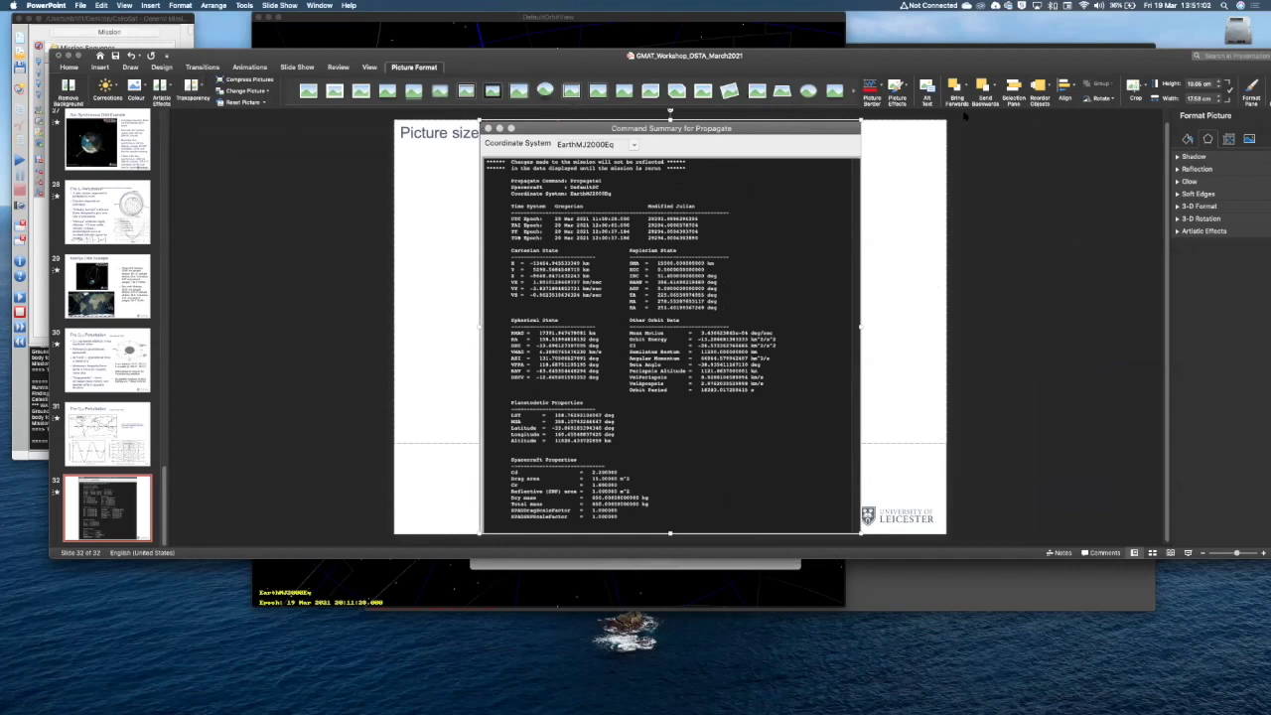
drag(902, 58, 806, 72)
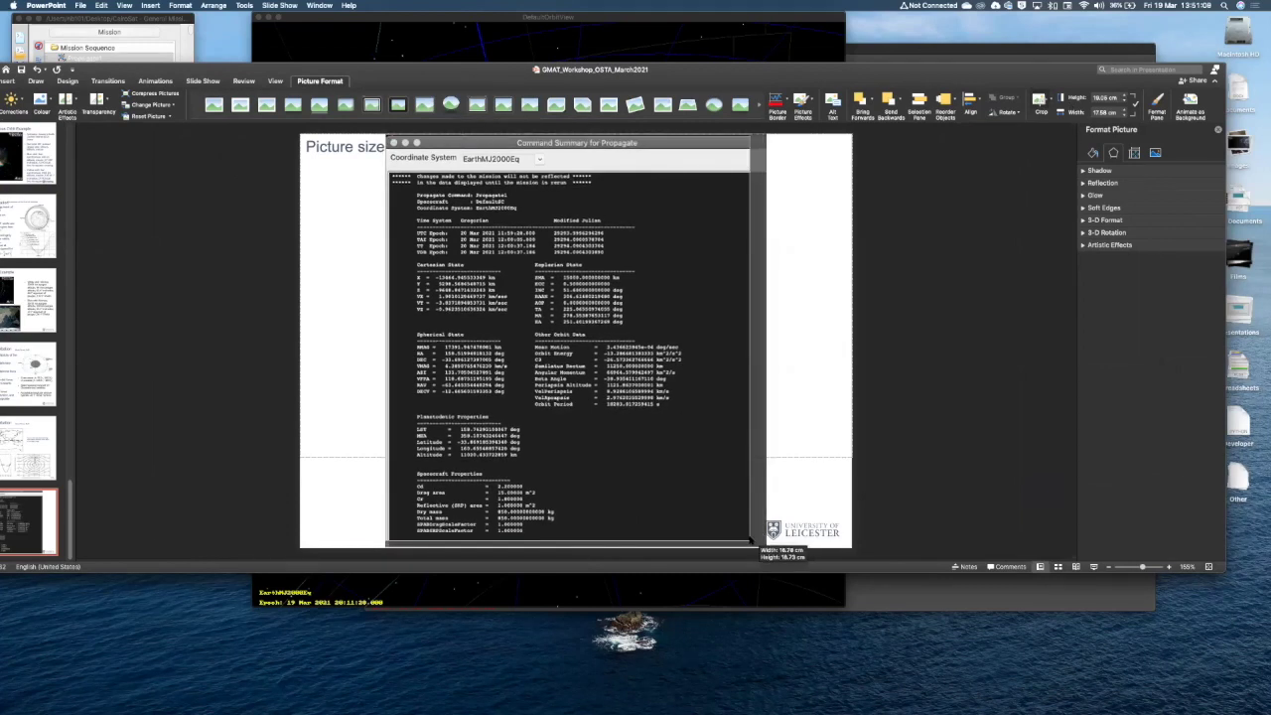
drag(765, 545, 693, 545)
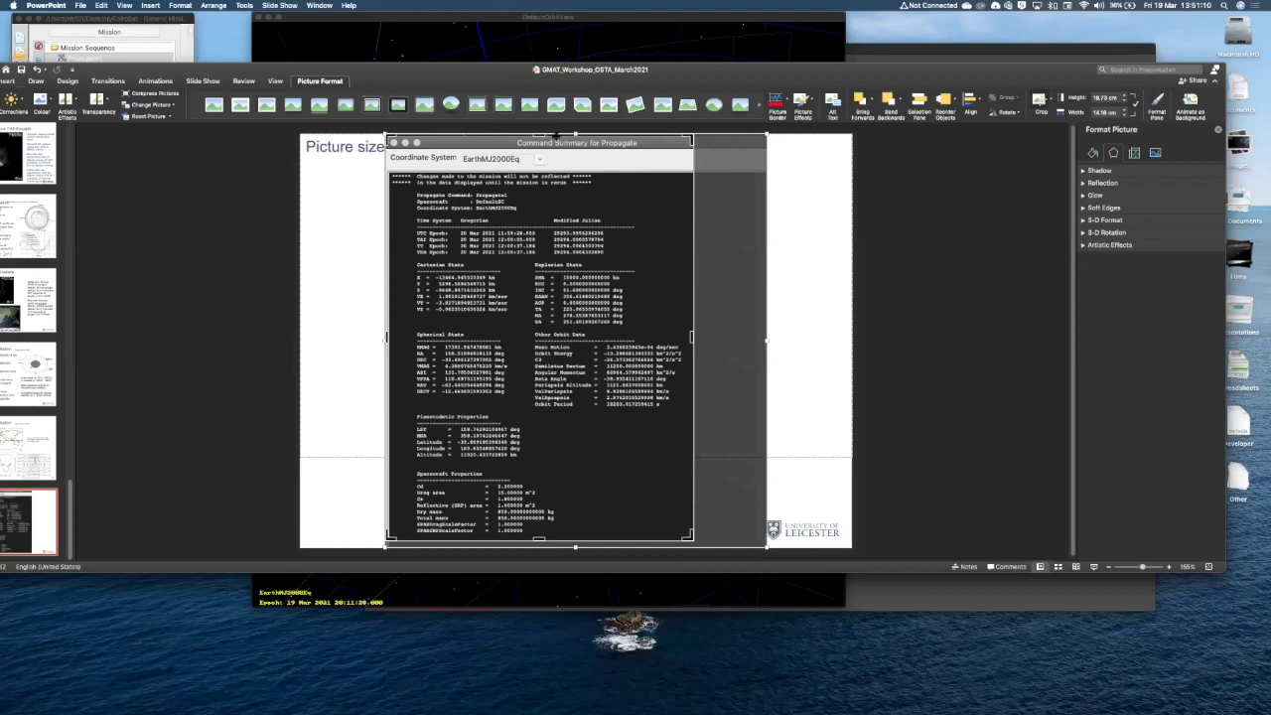
drag(539, 134, 535, 189)
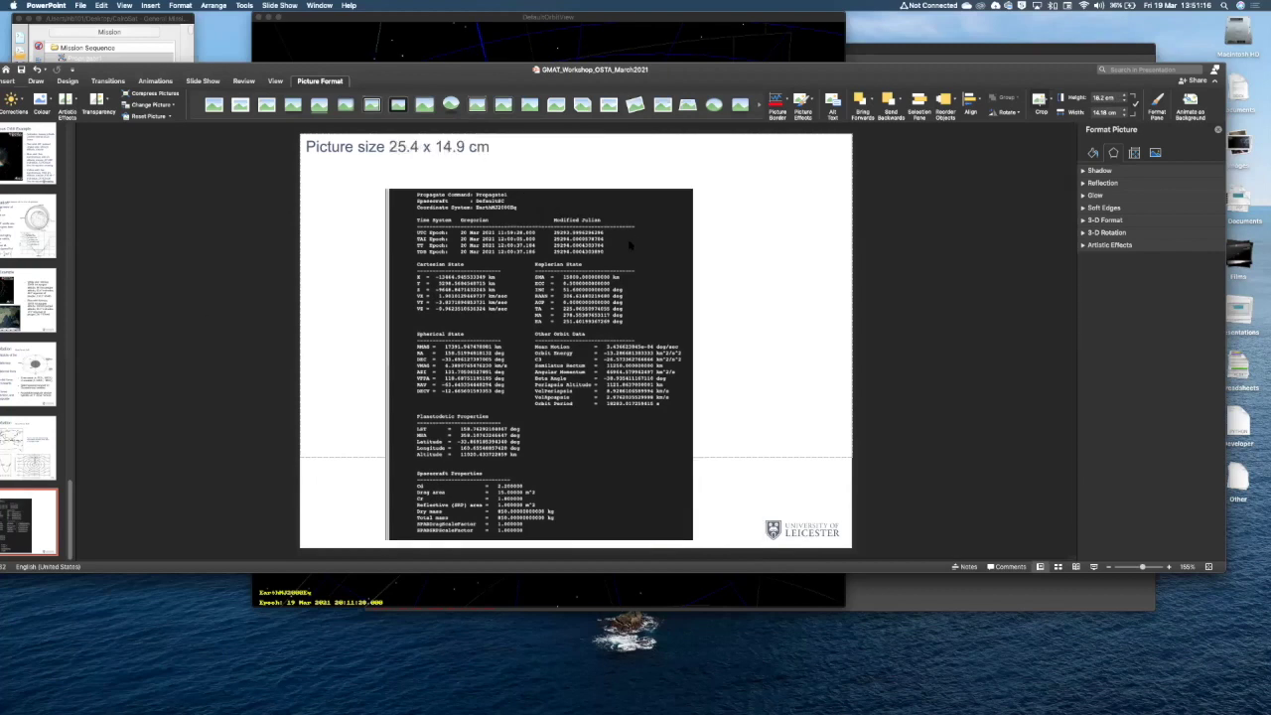
Enlarge the cropped summary picture so that its text is readable across the slide.
click(692, 189)
drag(690, 189, 860, 125)
drag(583, 298, 585, 352)
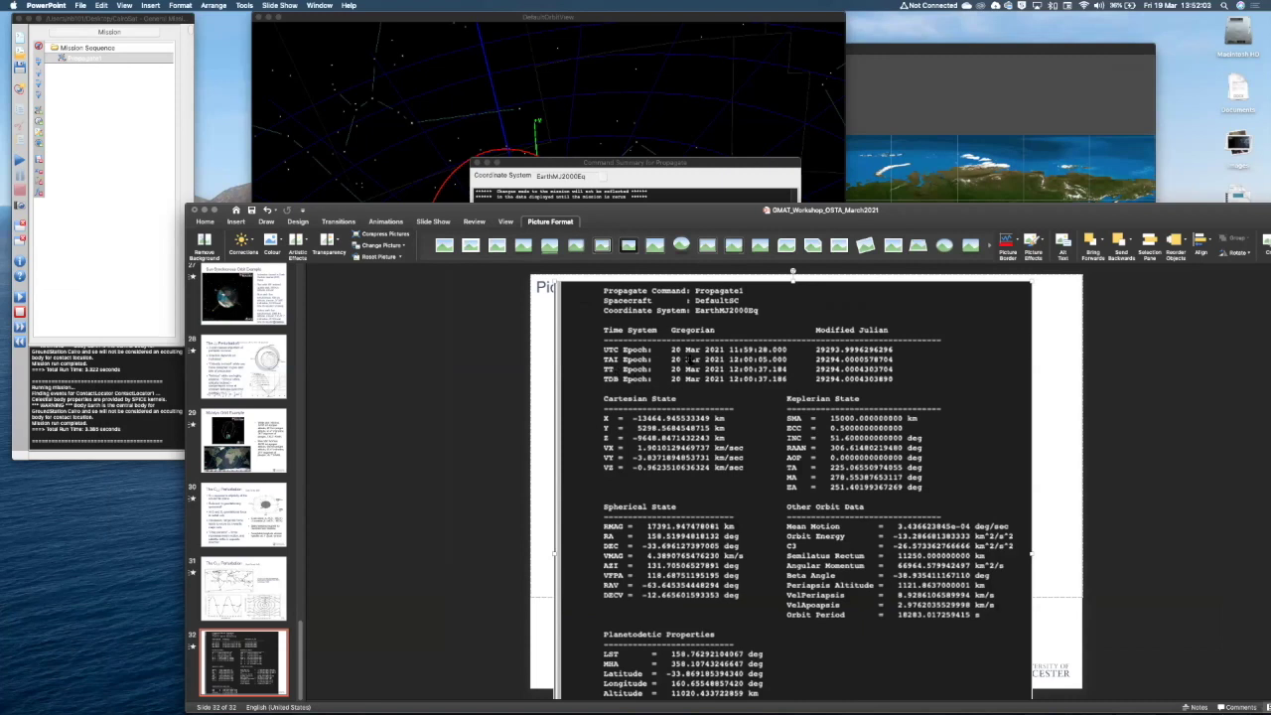
Switch to GMAT, close the command summary, and open DefaultSC's orbit settings to compare them with the summary on the slide.
click(65, 34)
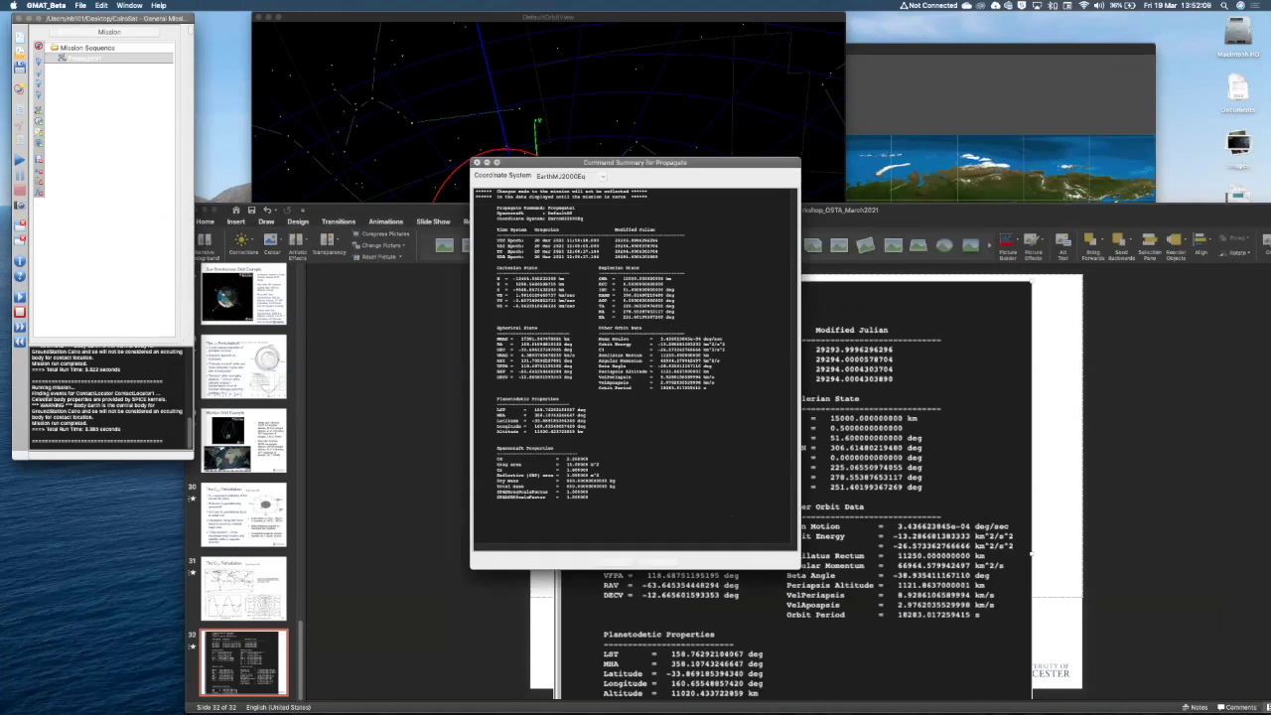
click(476, 162)
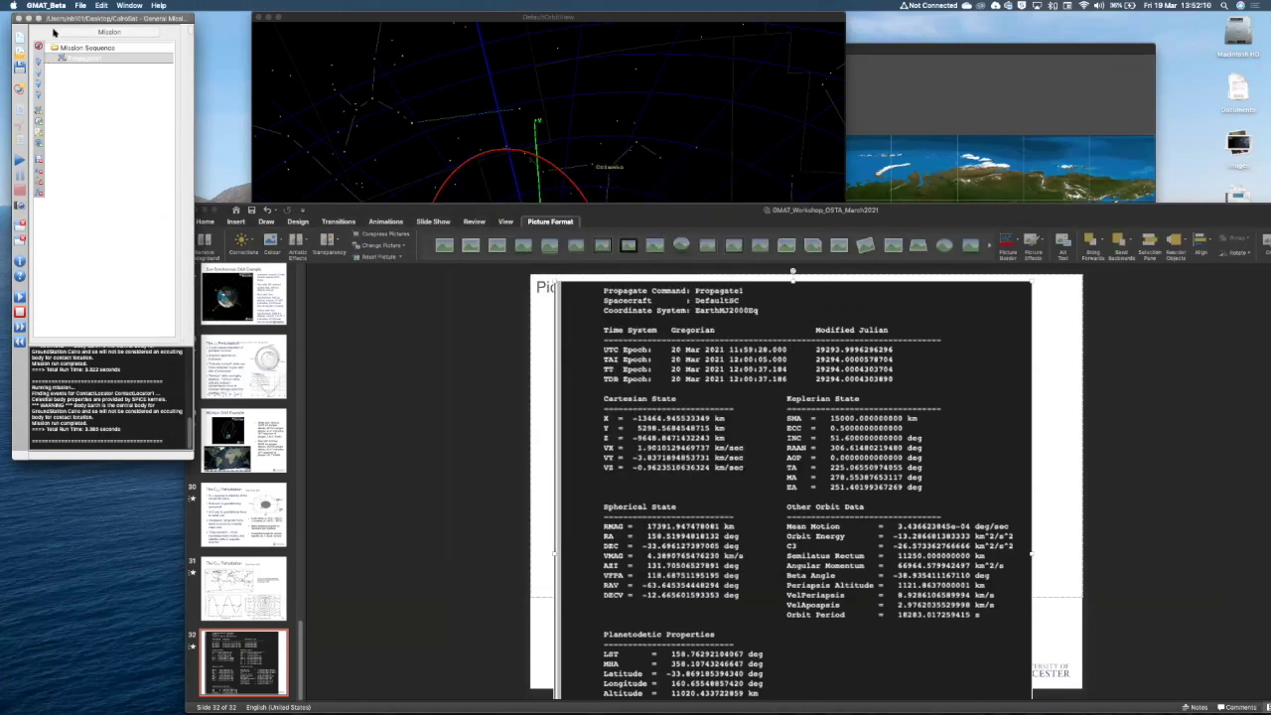
click(67, 32)
double_click(81, 58)
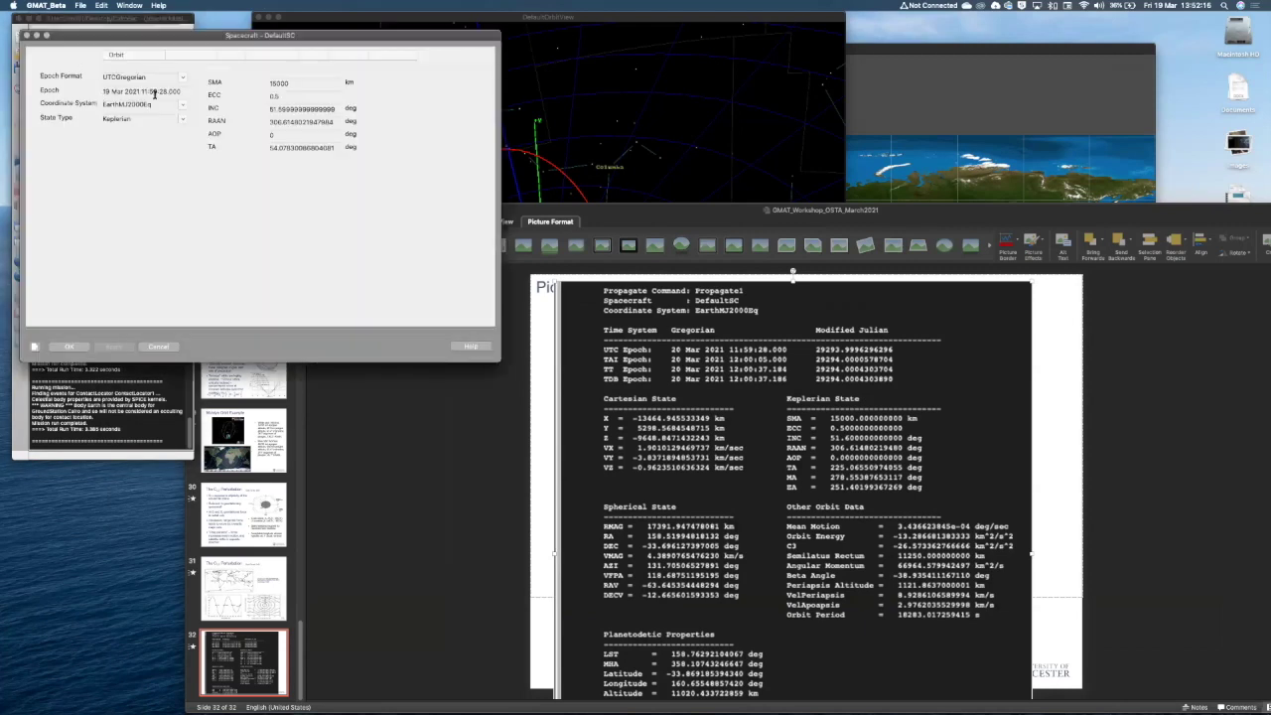
click(660, 348)
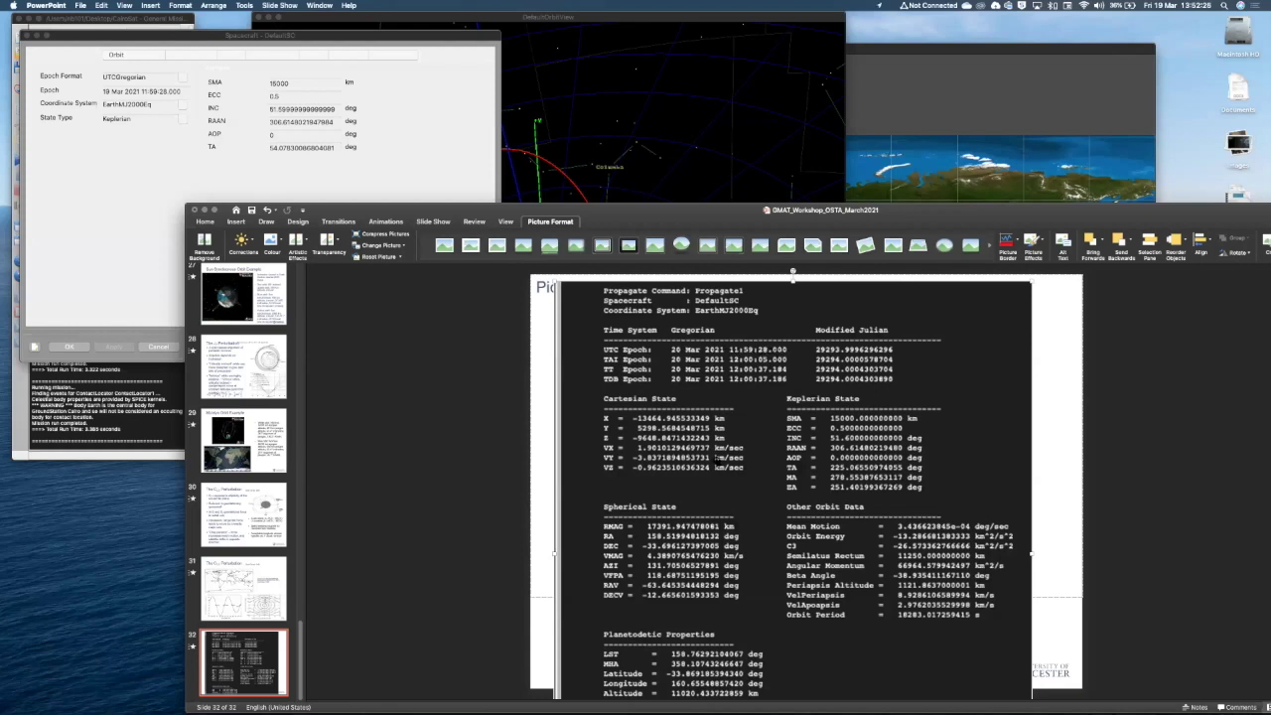
scroll(716, 459, down, 3)
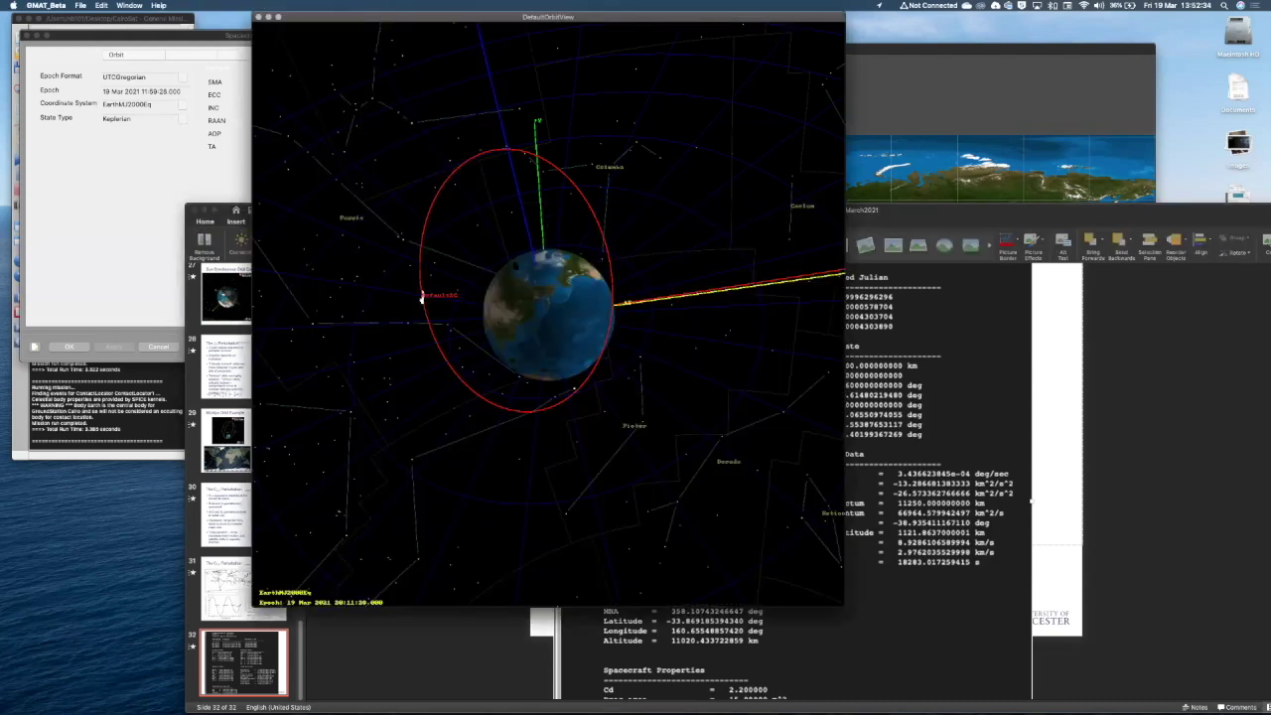
Rotate DefaultOrbitView in GMAT to examine the eccentric orbit around Earth from a nearly edge-on viewpoint.
click(536, 178)
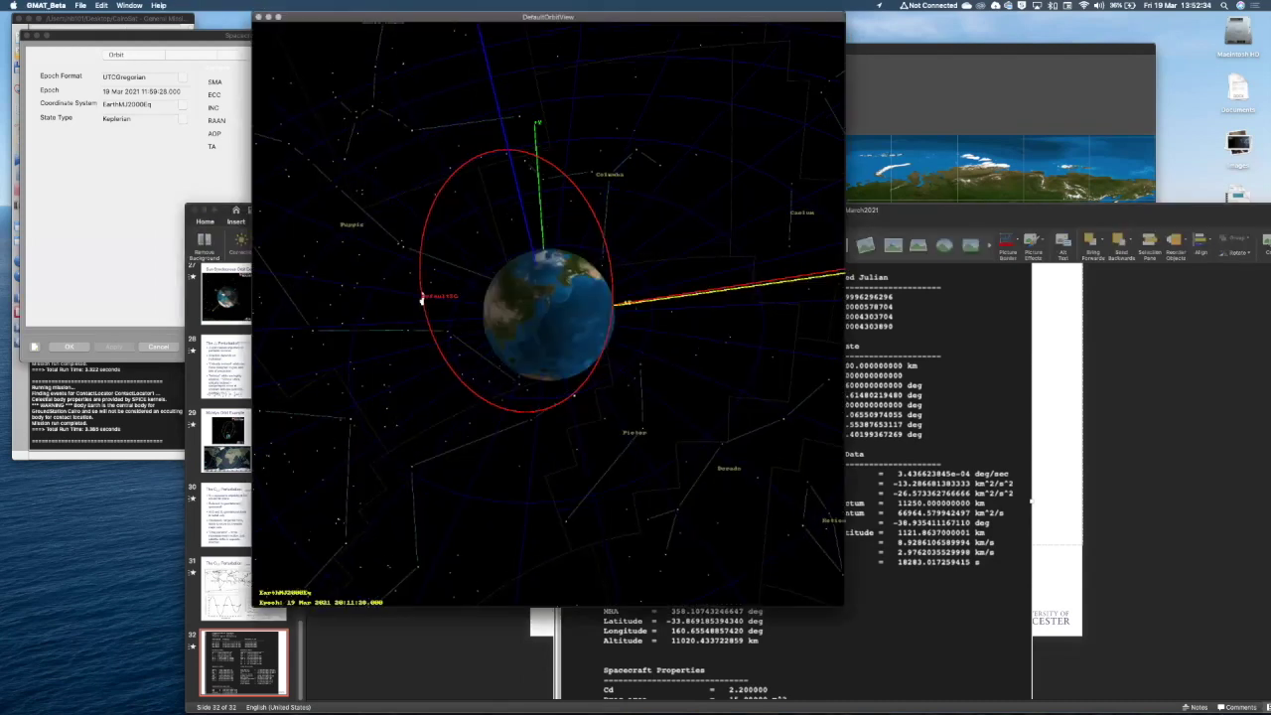
drag(537, 179, 775, 187)
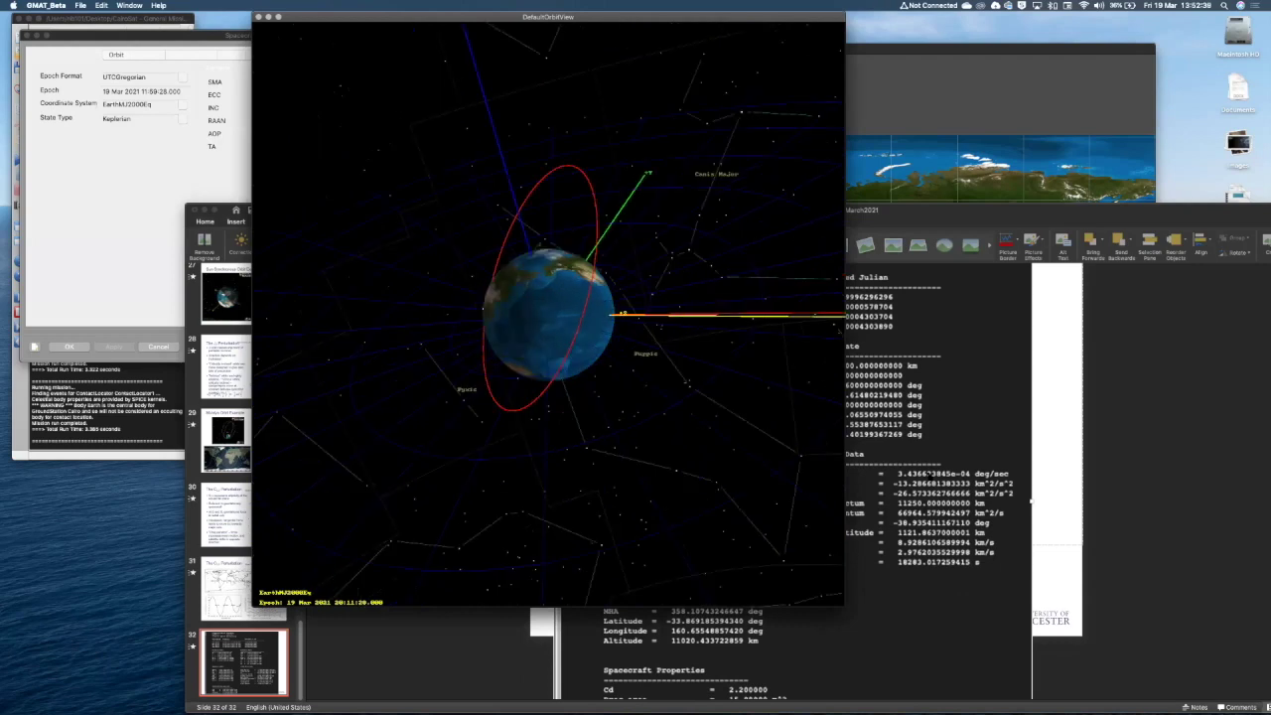
click(925, 477)
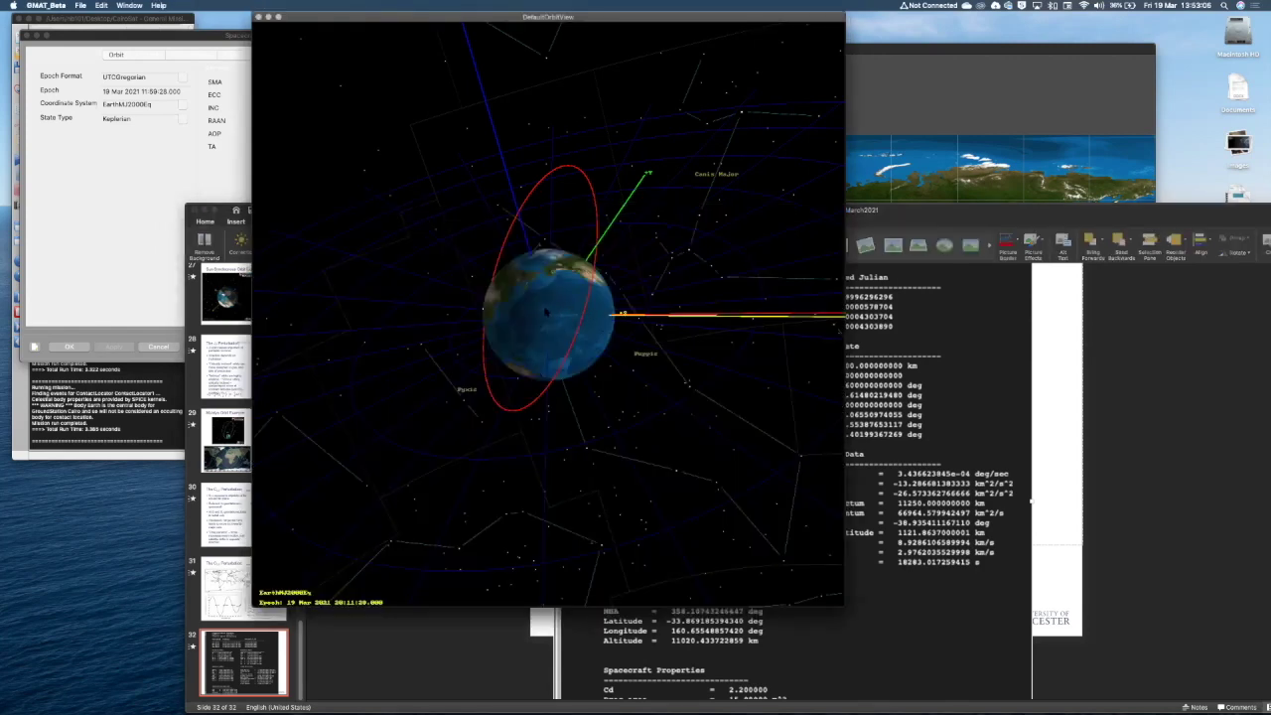
drag(545, 313, 374, 657)
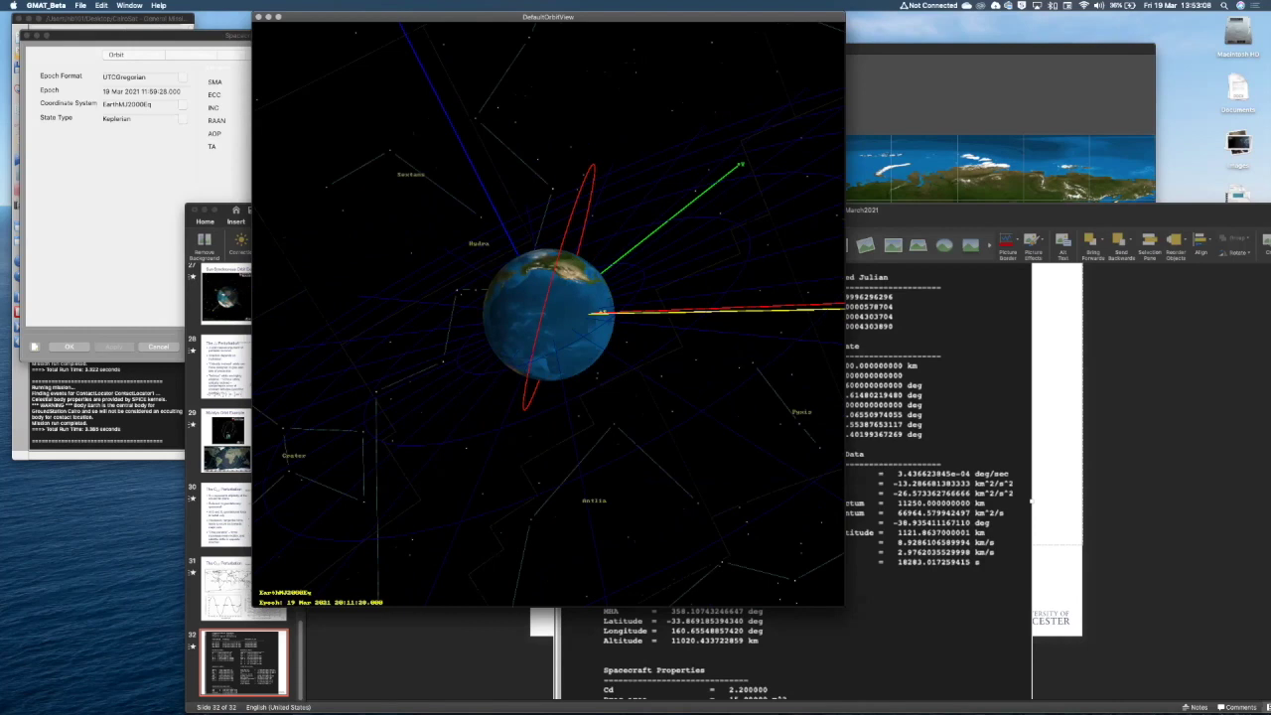
Switch back to PowerPoint and show slide 10, The Restricted Two Body Problem, to review the vis-viva equation.
click(266, 383)
scroll(266, 383, up, 15)
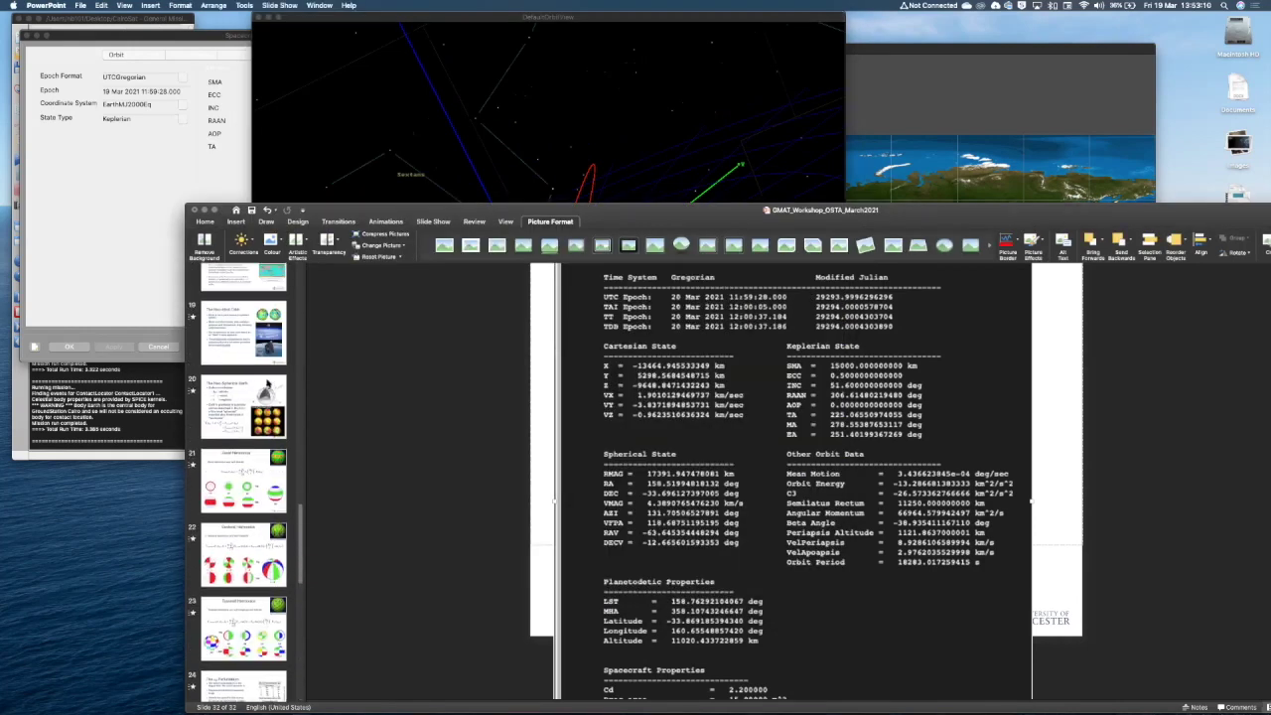
scroll(261, 350, up, 2)
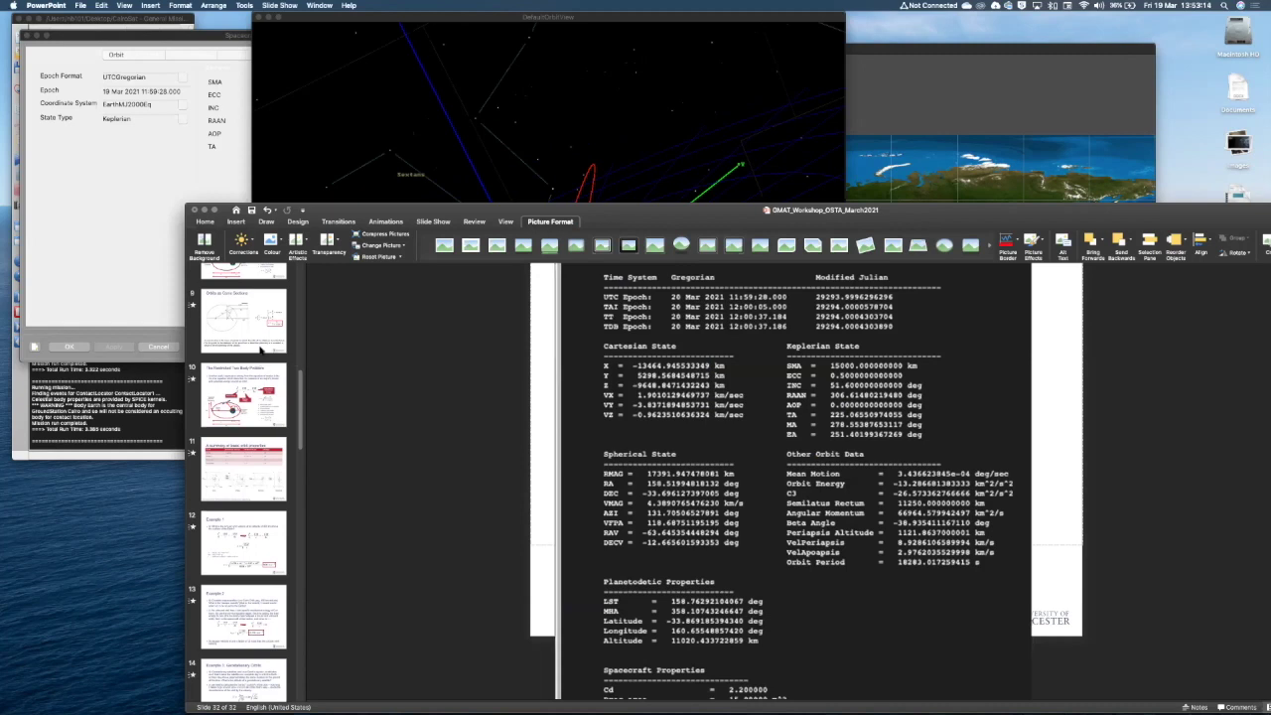
click(249, 393)
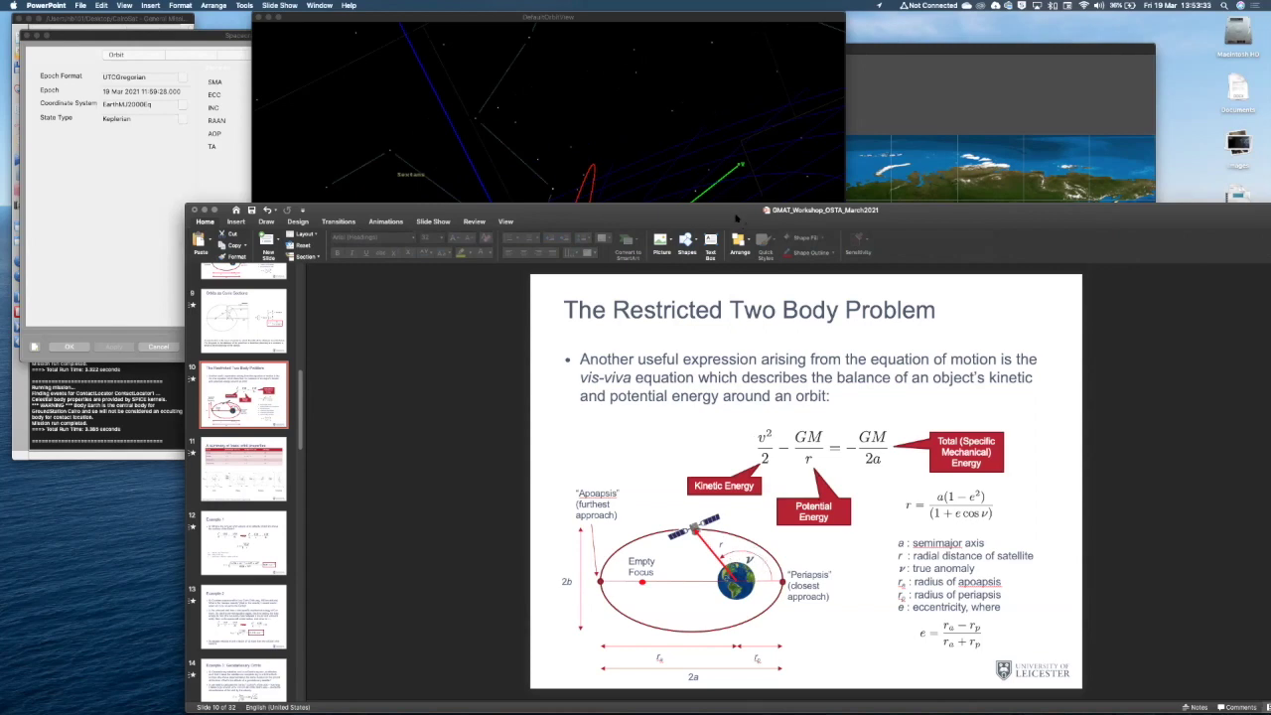
drag(736, 217, 756, 136)
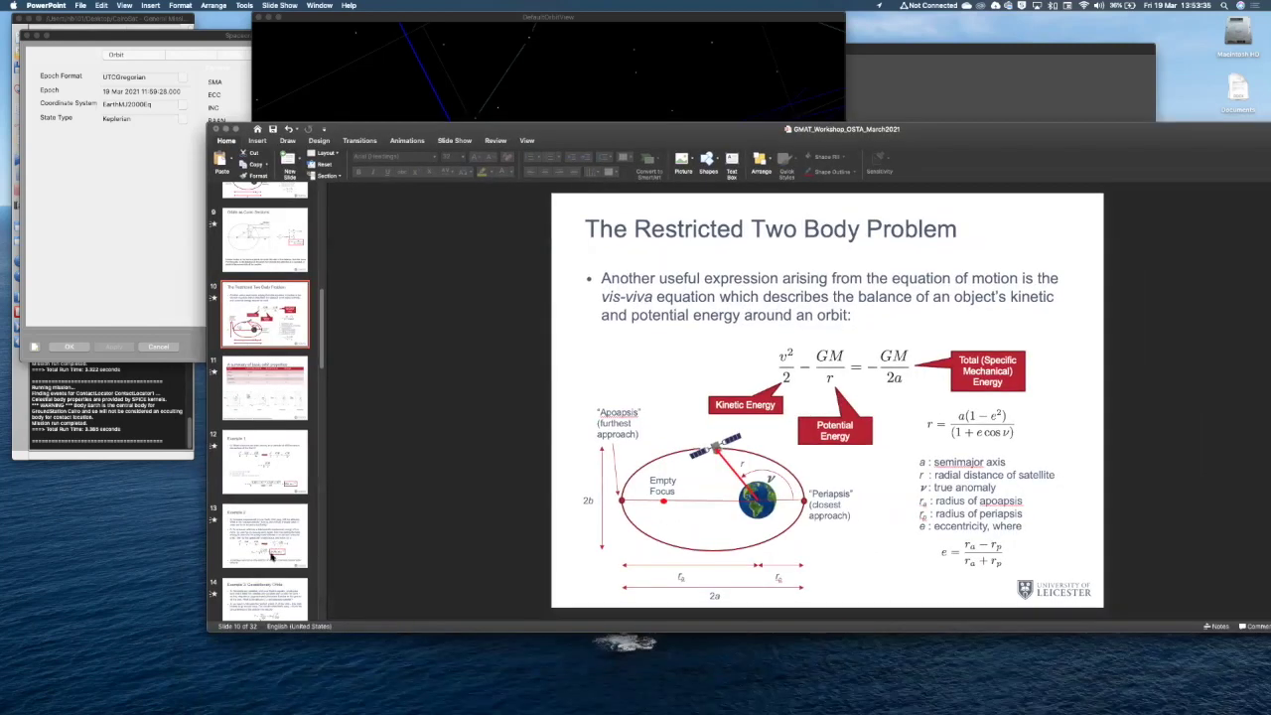
Go back to slide 32 and examine the orbit data in the pasted command summary.
scroll(271, 558, down, 10)
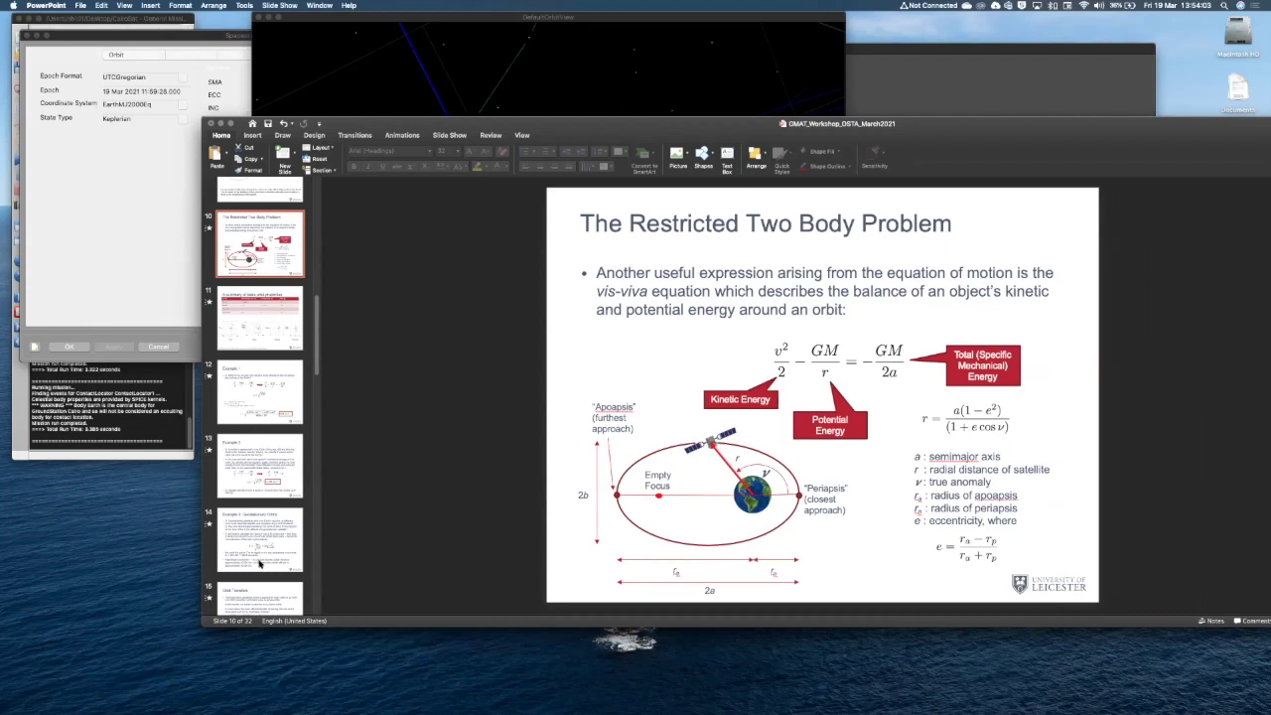
scroll(258, 561, down, 15)
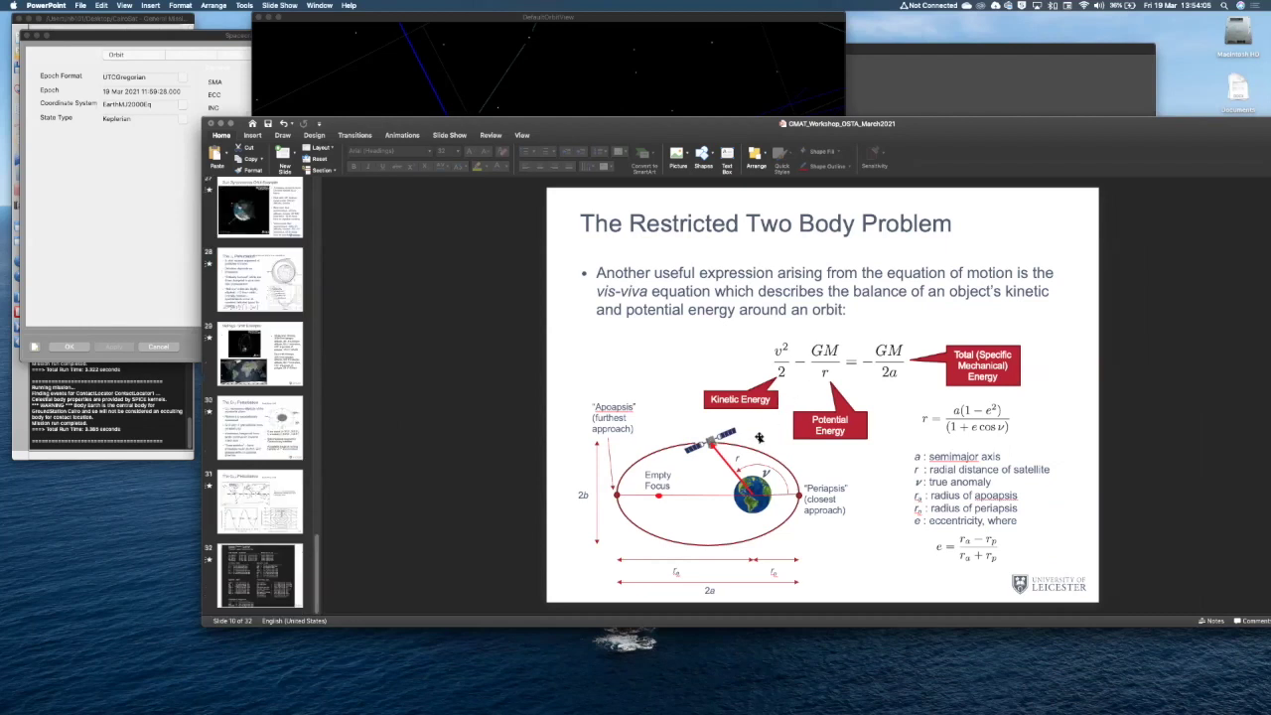
key(End)
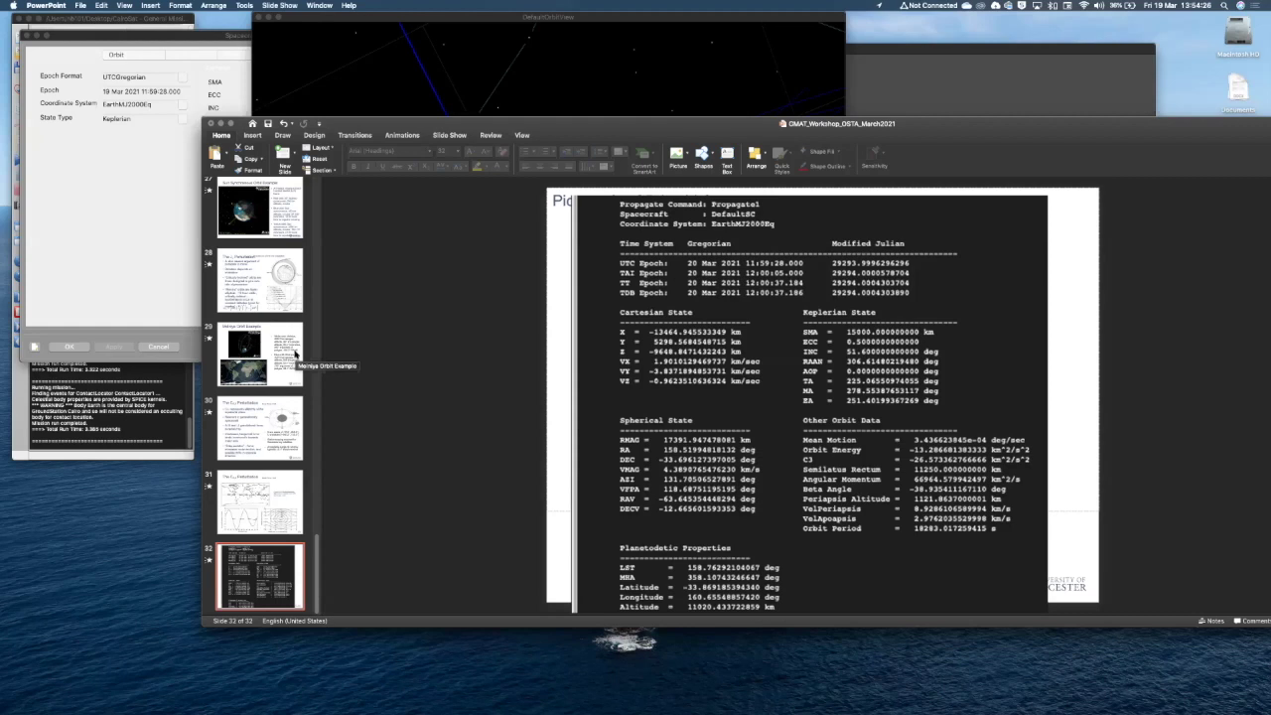
Find slide 8 on the restricted two body problem and review its equation of motion and conic section solution.
scroll(295, 353, up, 1)
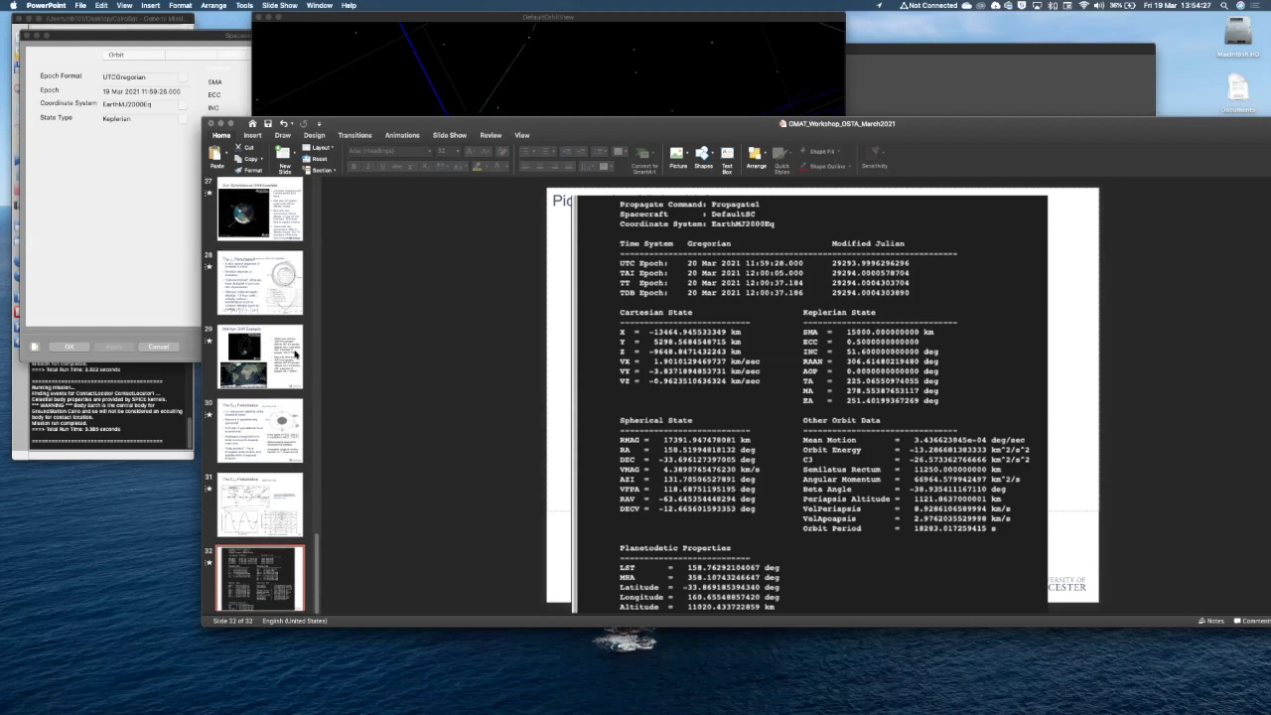
scroll(295, 353, up, 10)
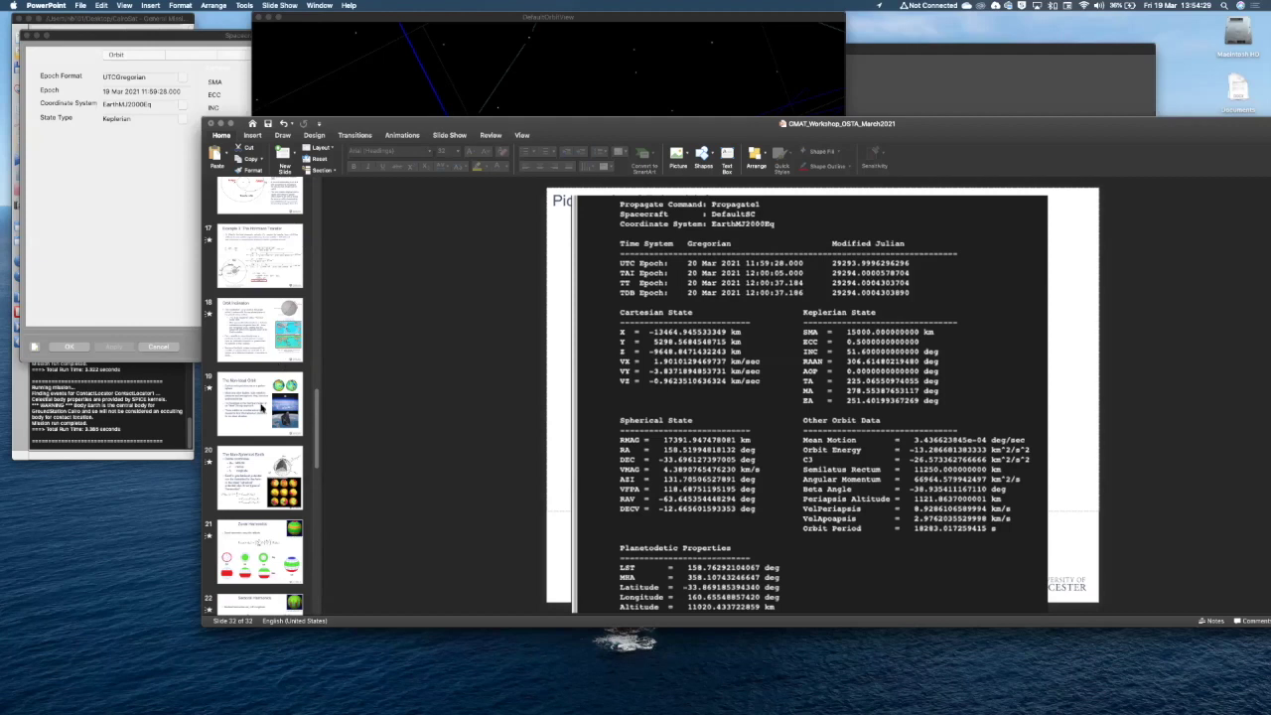
scroll(262, 407, up, 2)
click(262, 407)
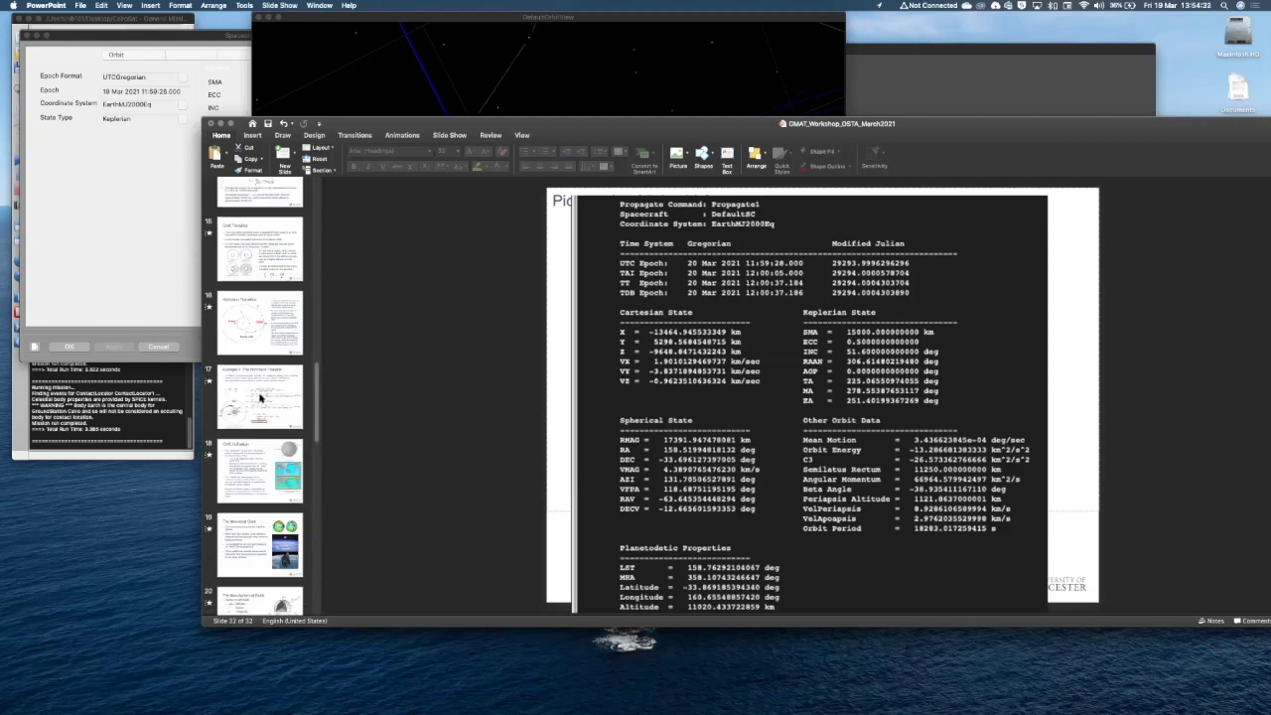
scroll(269, 264, up, 10)
scroll(268, 267, down, 4)
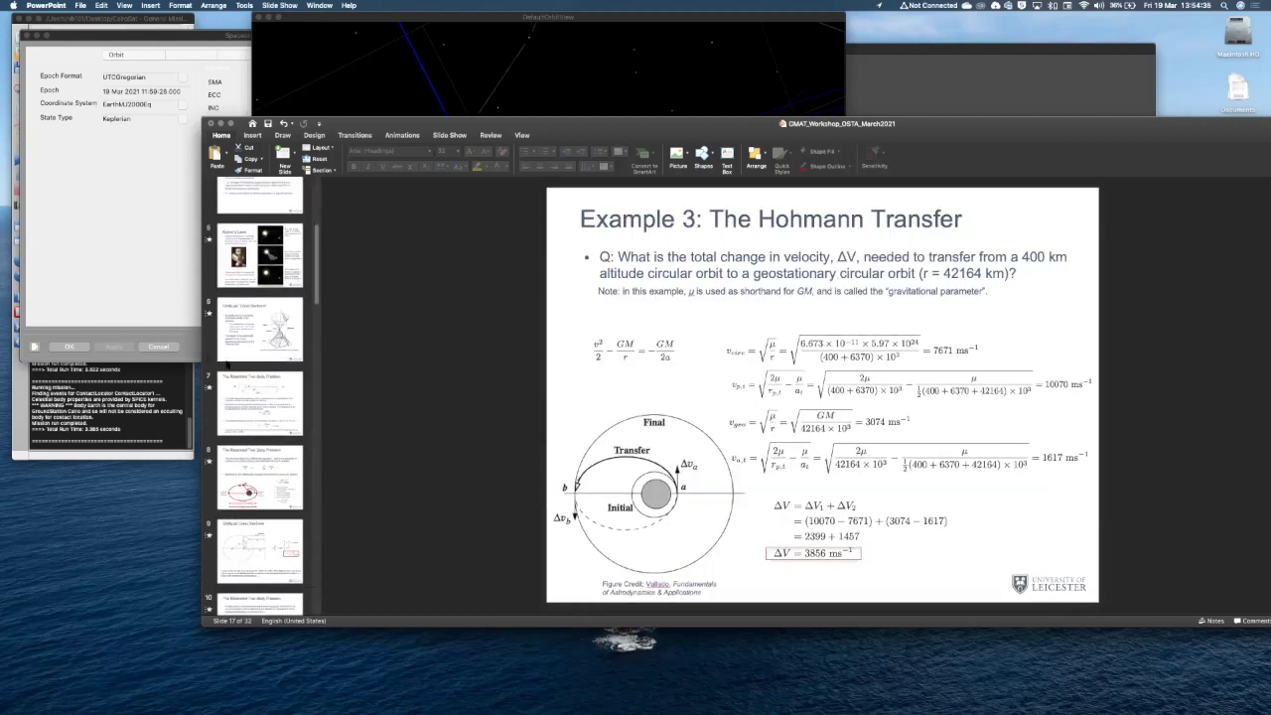
click(258, 415)
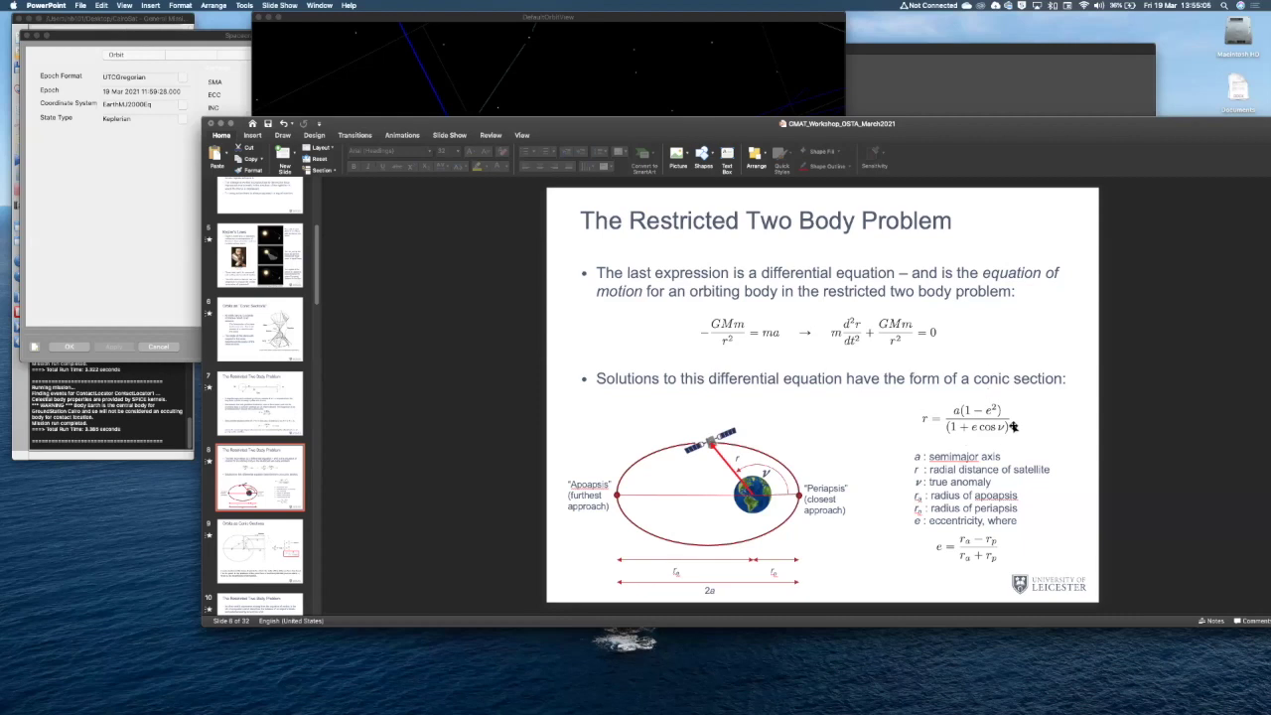
Compare the pasted command summary on slide 32 with the vis-viva equation on slide 10, ending back on slide 32.
scroll(238, 477, down, 20)
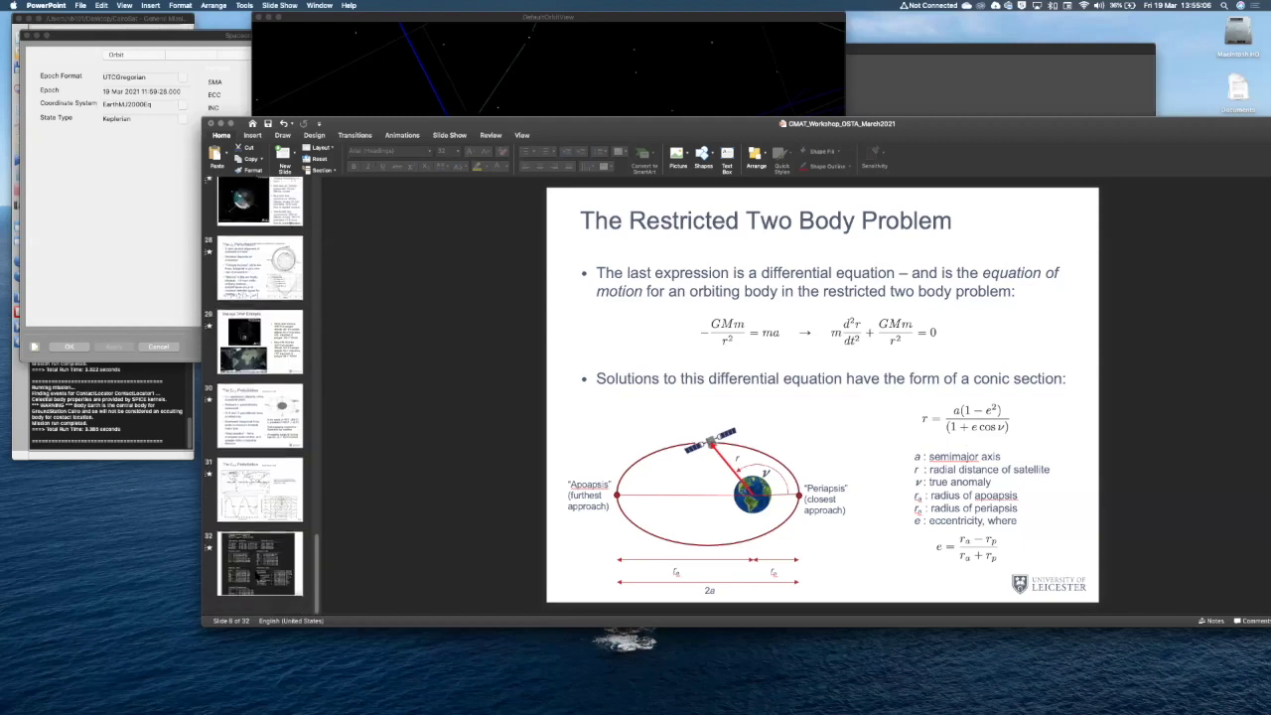
click(256, 574)
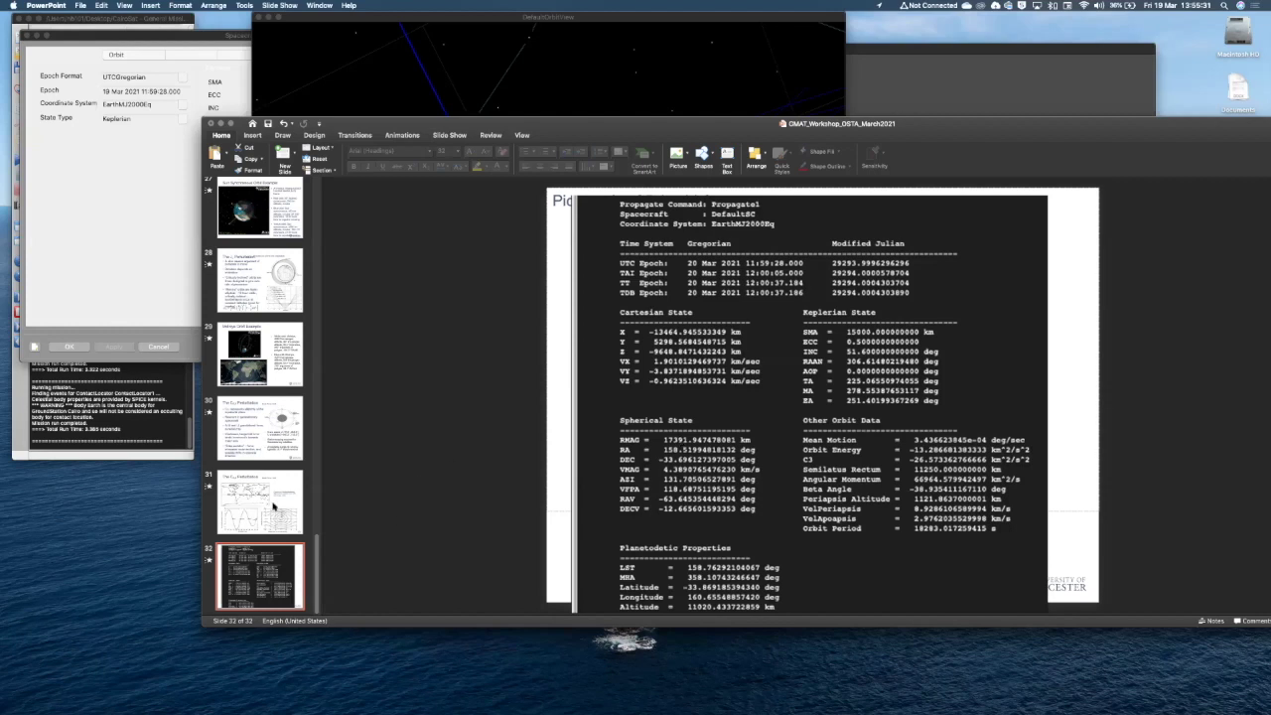
scroll(274, 507, up, 5)
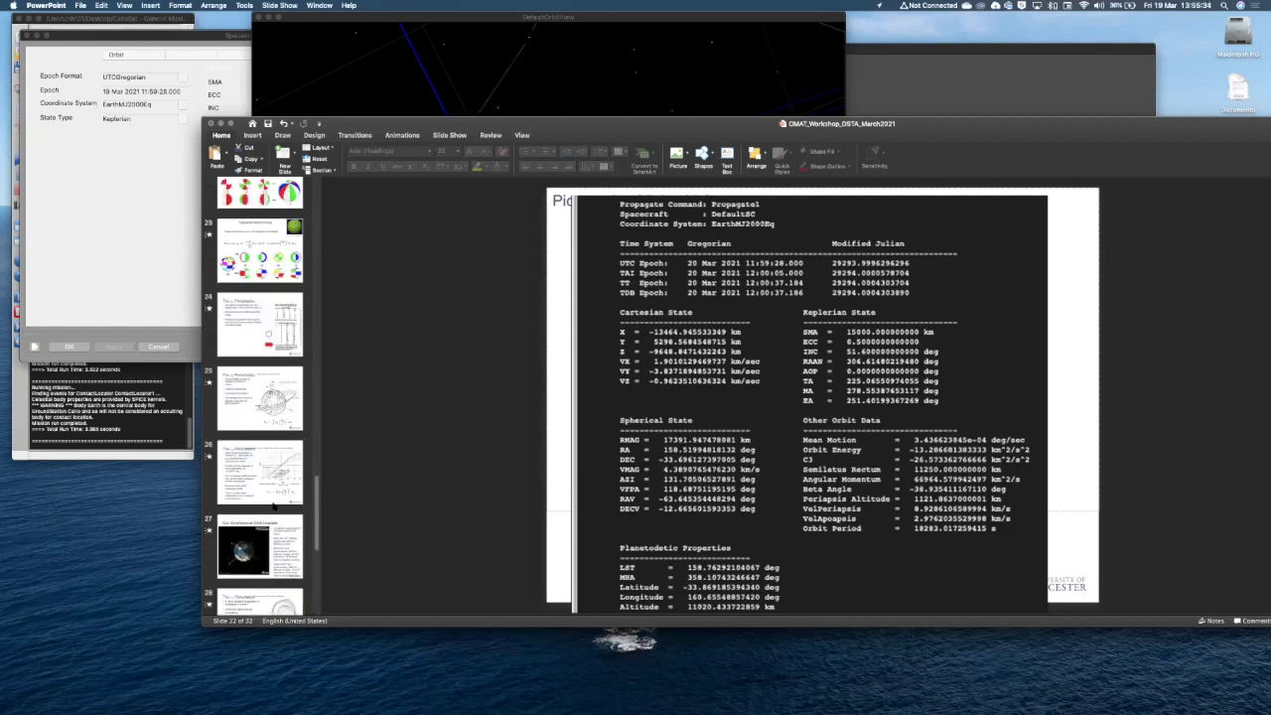
scroll(274, 508, up, 4)
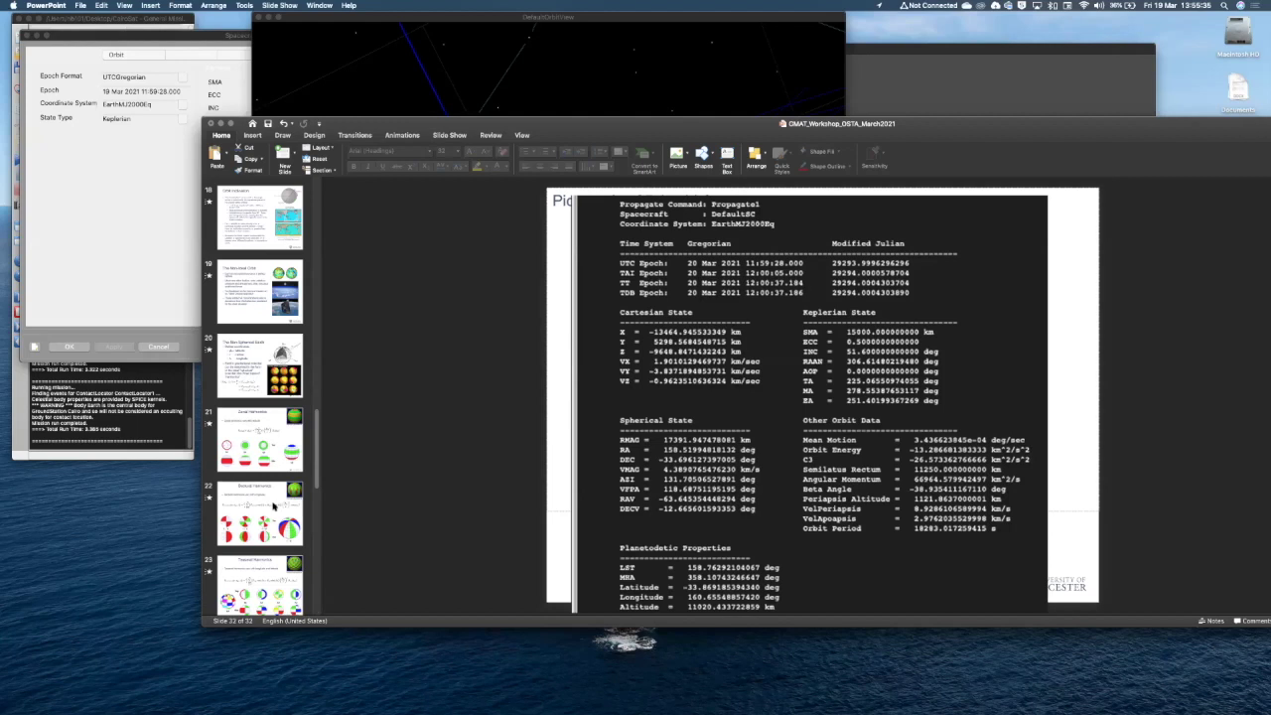
scroll(255, 299, up, 3)
scroll(255, 298, up, 1)
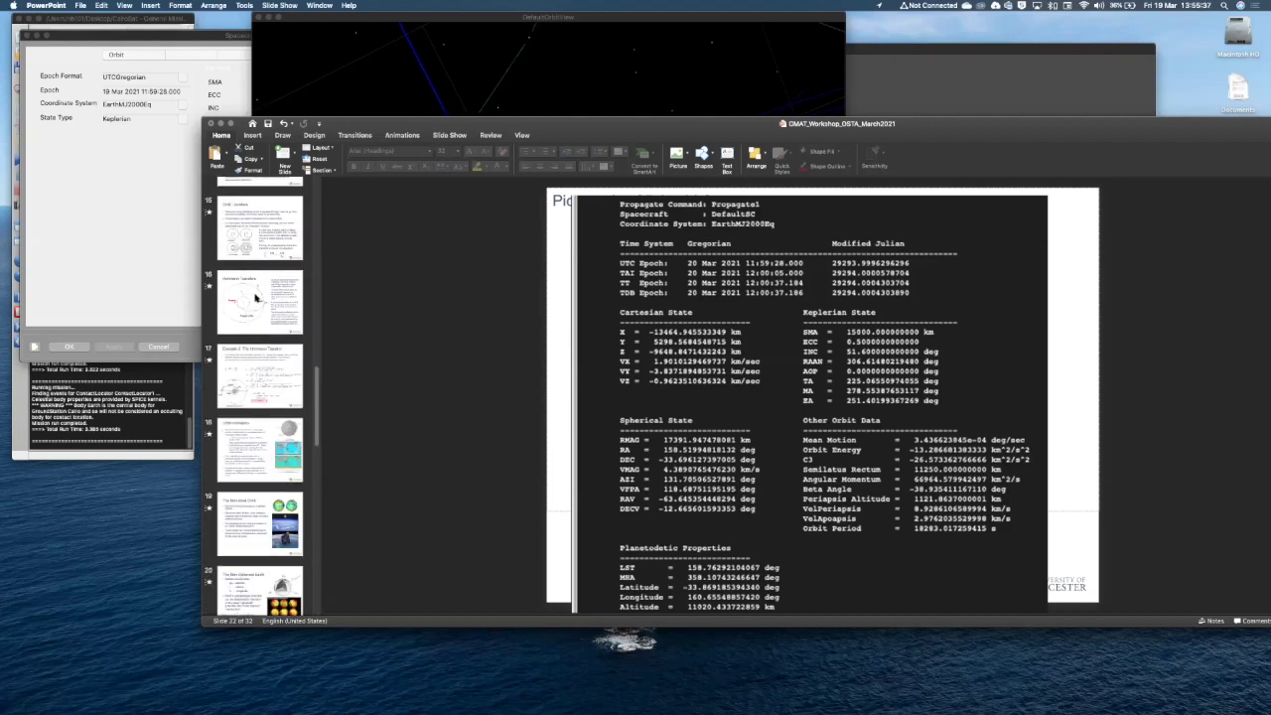
scroll(260, 308, up, 6)
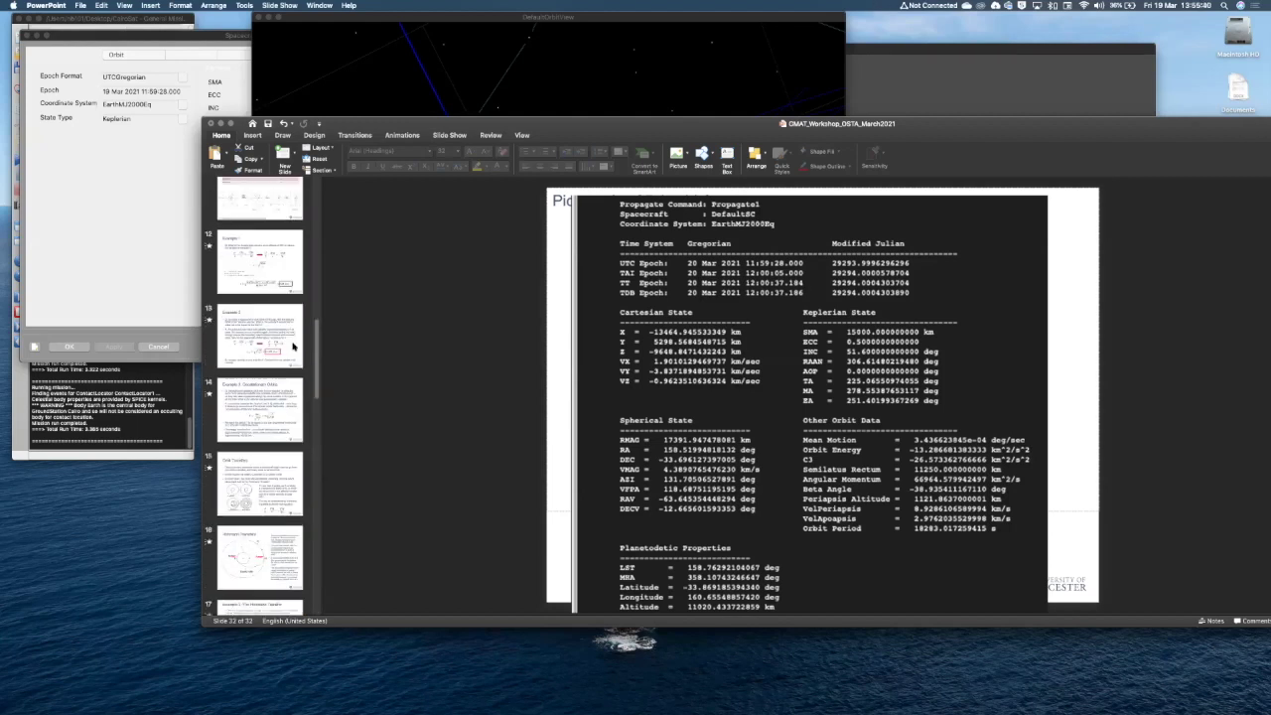
scroll(293, 345, up, 3)
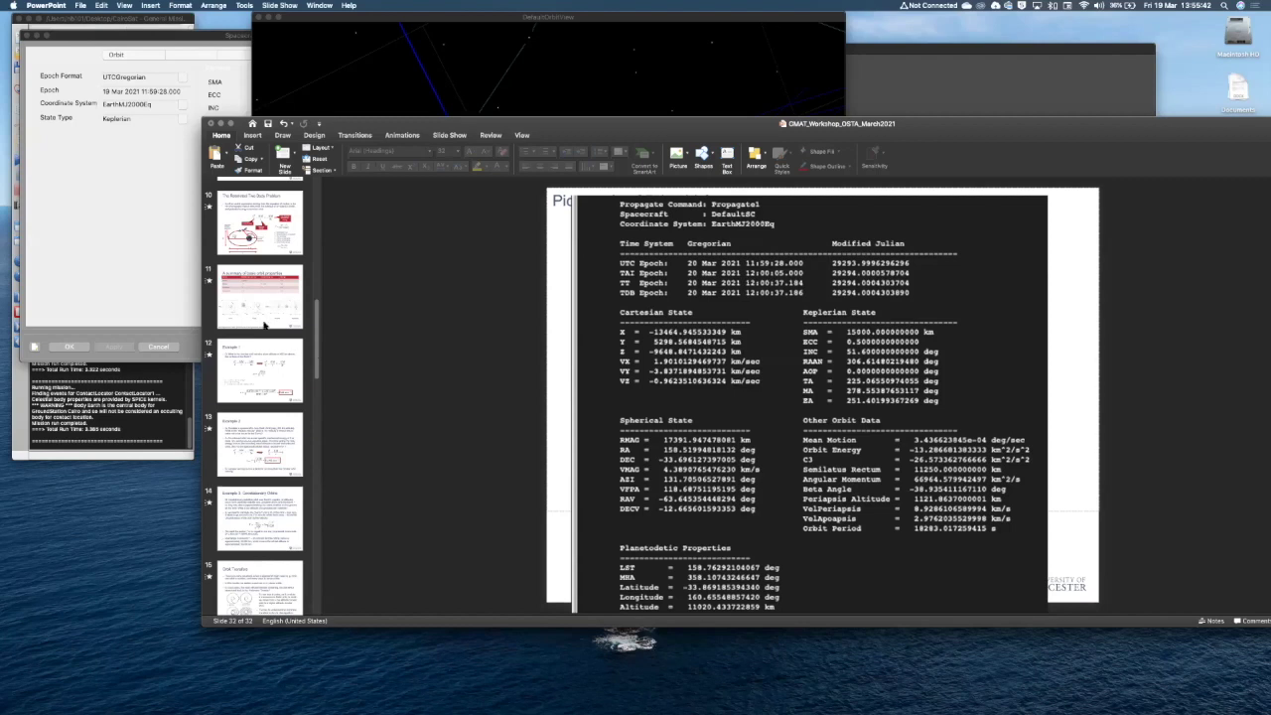
scroll(264, 325, up, 2)
scroll(252, 227, up, 2)
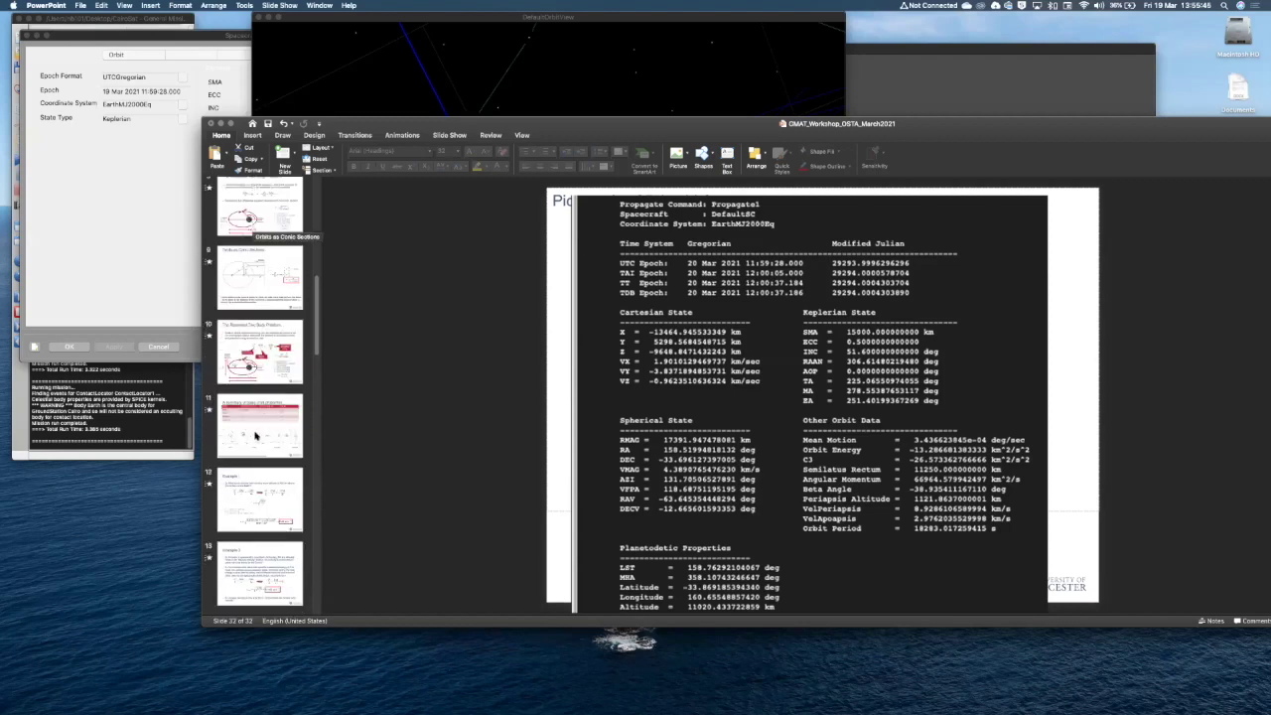
click(254, 344)
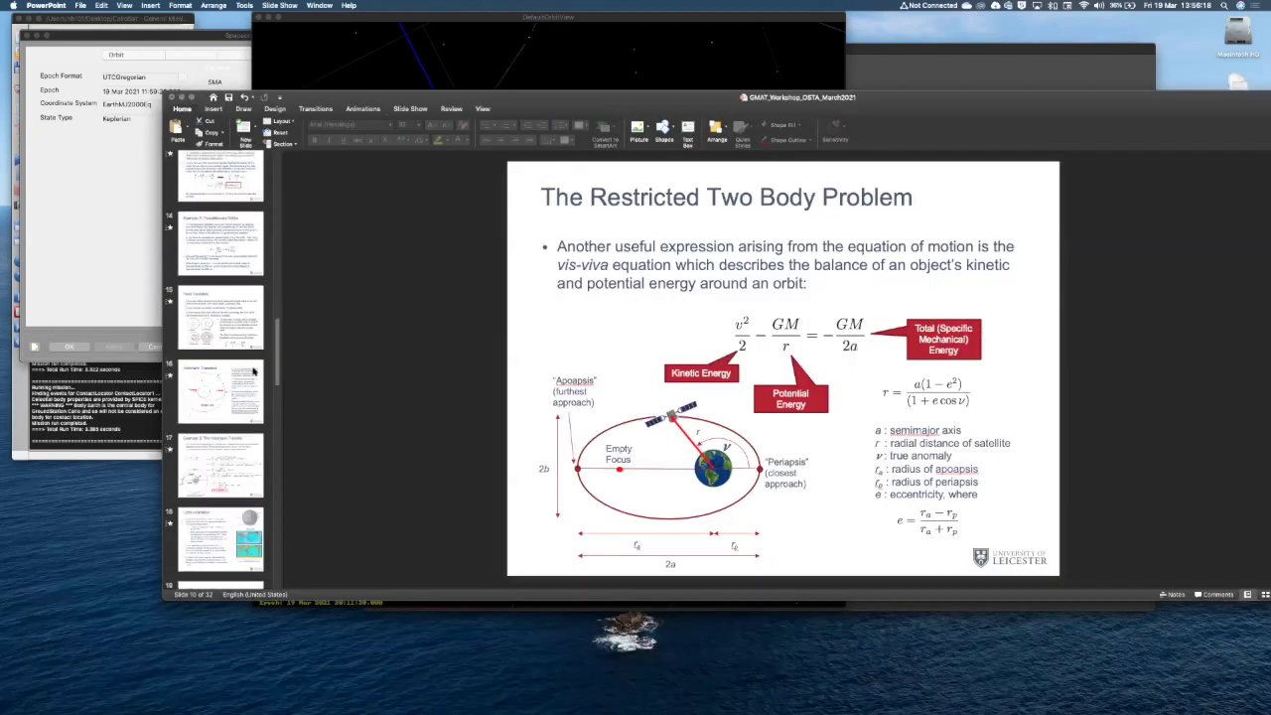
scroll(254, 371, down, 10)
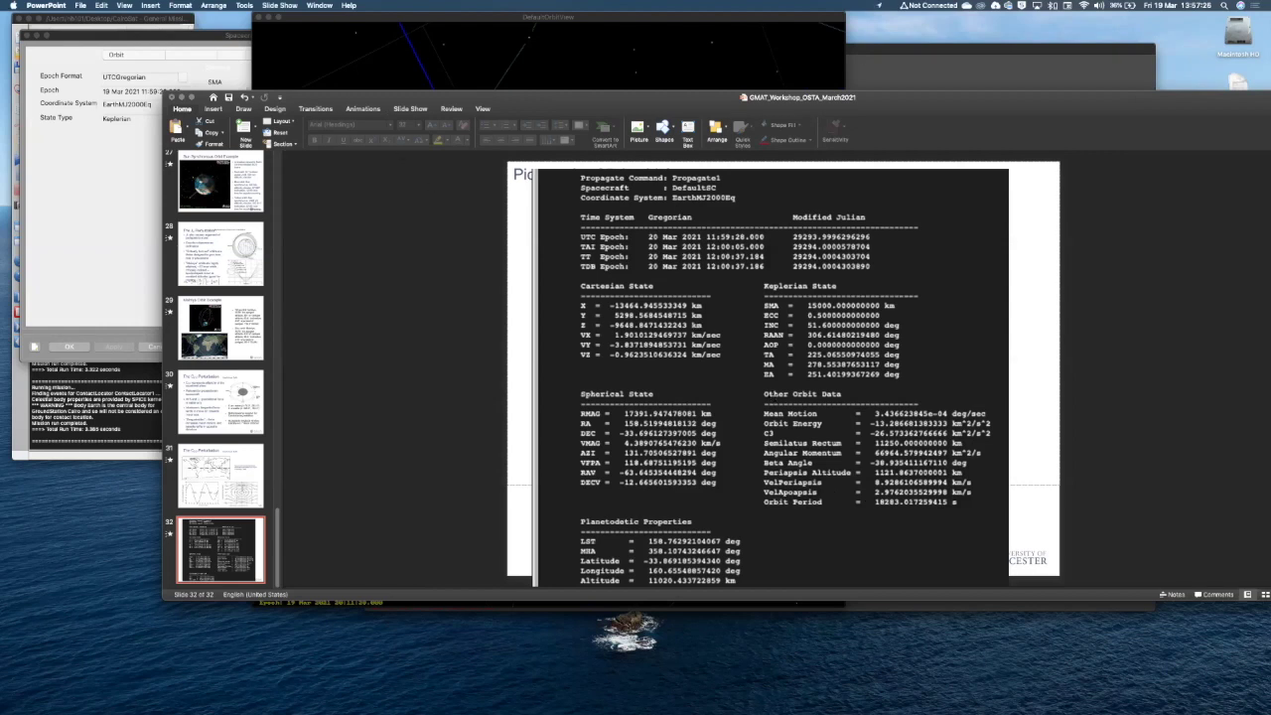
Switch to GMAT and accept and close the DefaultSC spacecraft orbit settings.
key(super+Tab)
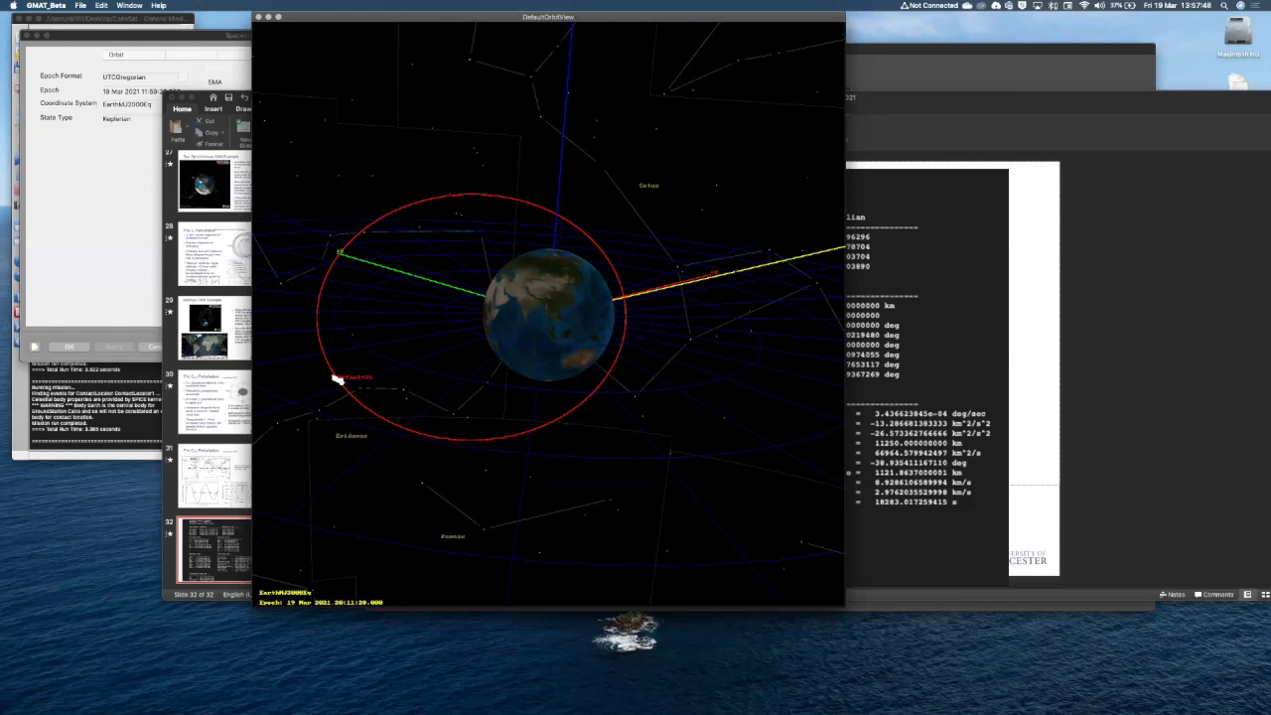
click(85, 123)
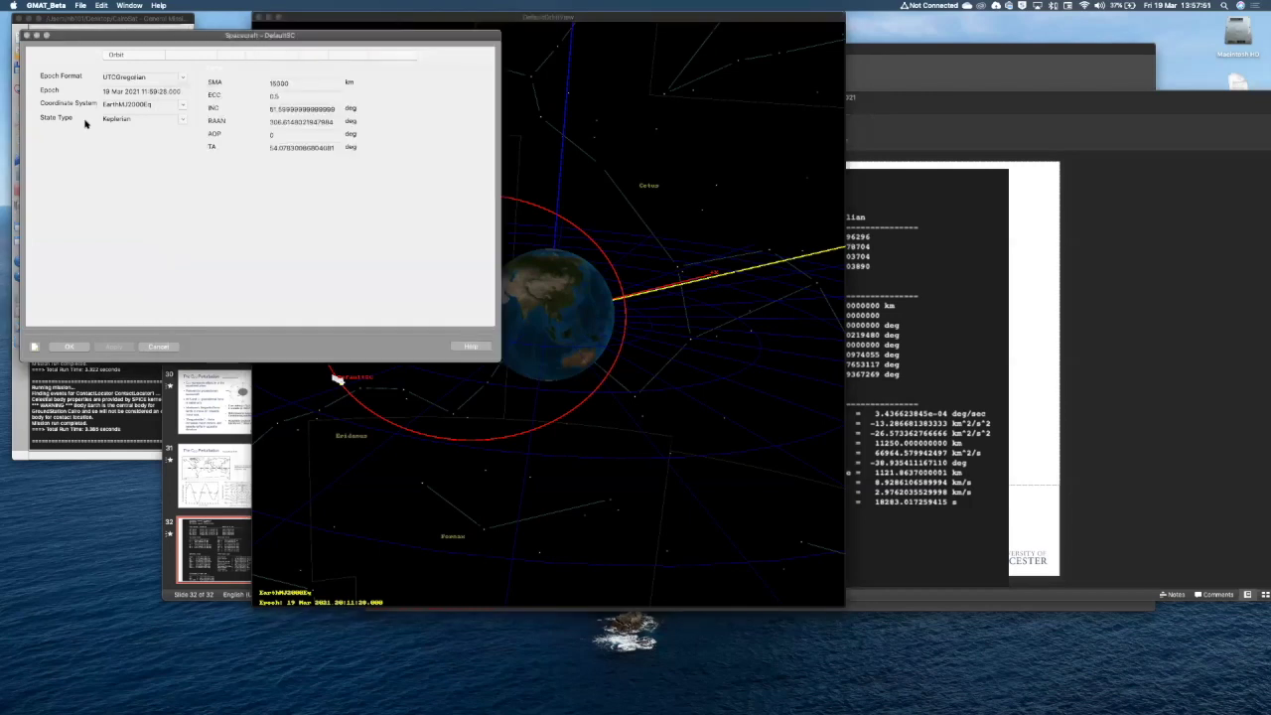
click(65, 347)
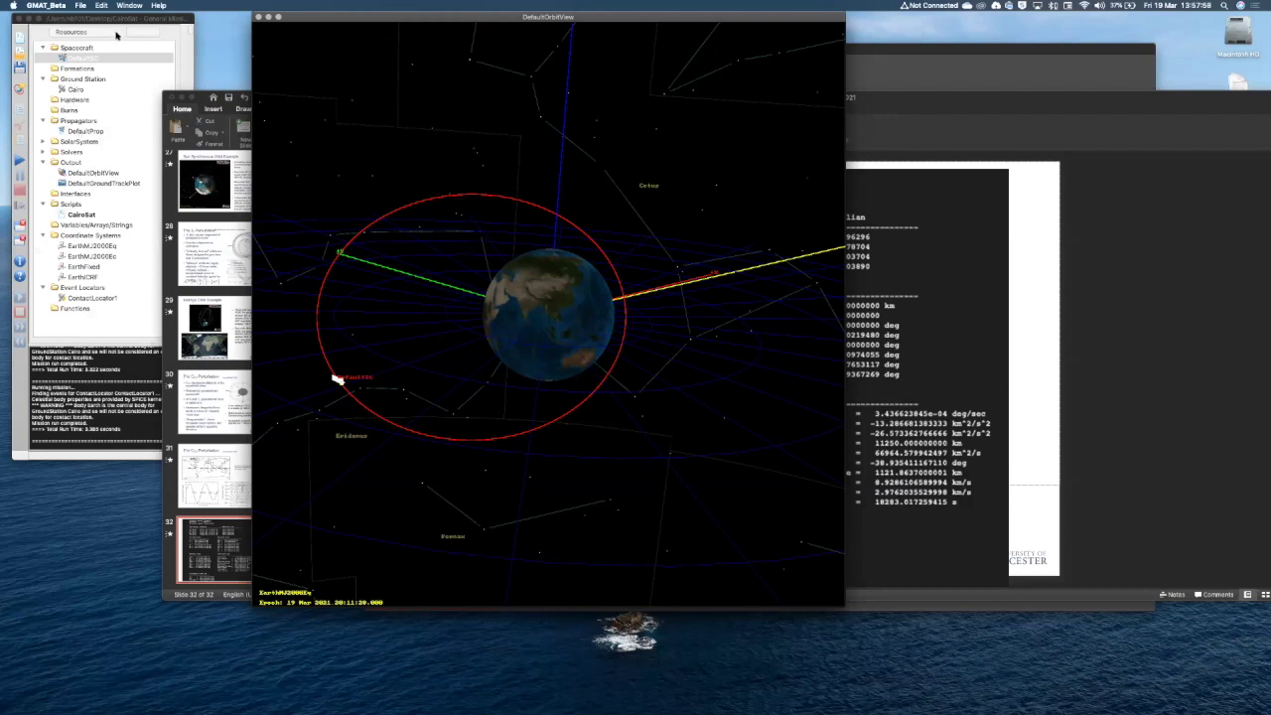
Replace the stopping condition of Propagate1 in the mission sequence with DefaultSC.Earth.Apoapsis and accept the change.
click(116, 34)
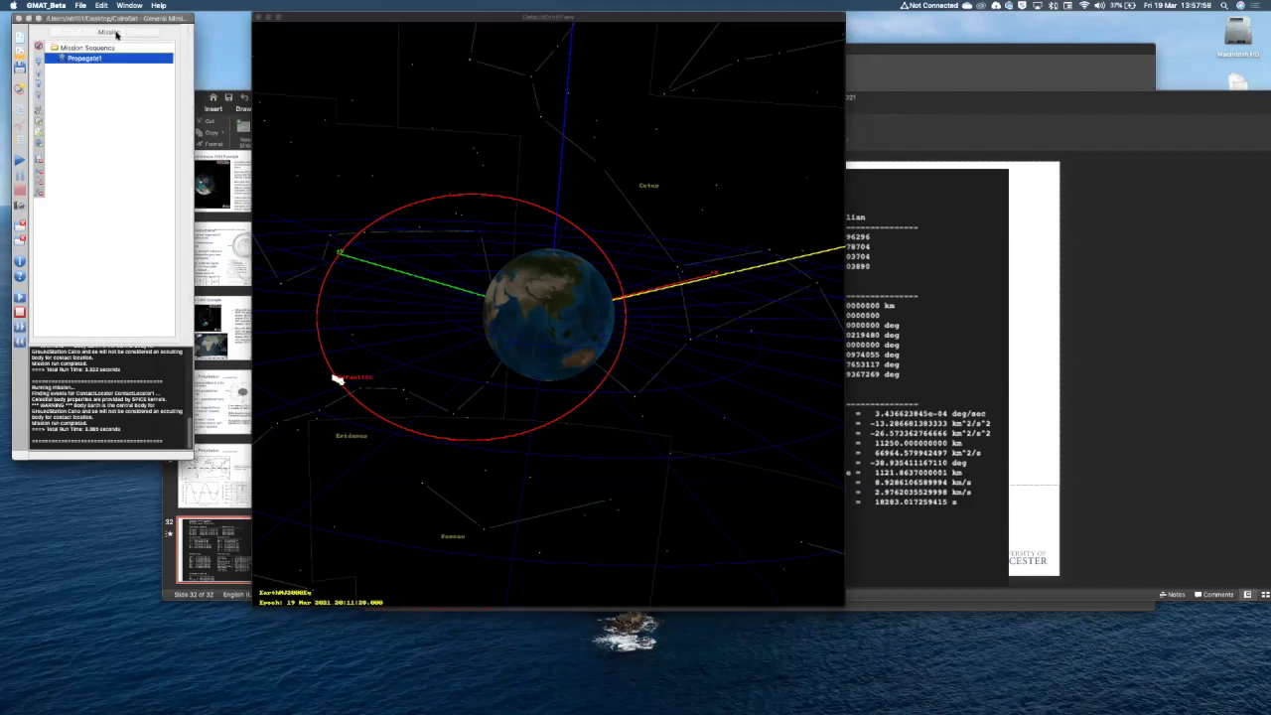
double_click(74, 60)
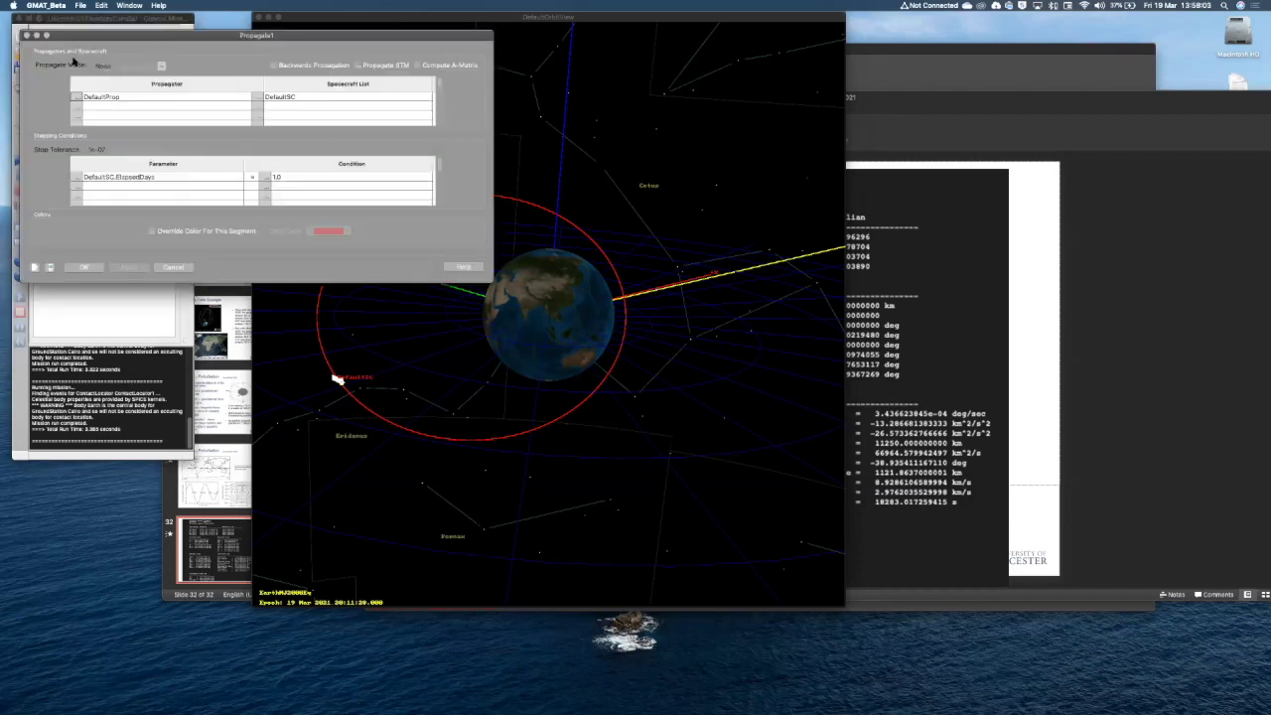
click(78, 178)
scroll(611, 345, down, 2)
scroll(593, 359, down, 2)
scroll(593, 358, down, 3)
click(588, 347)
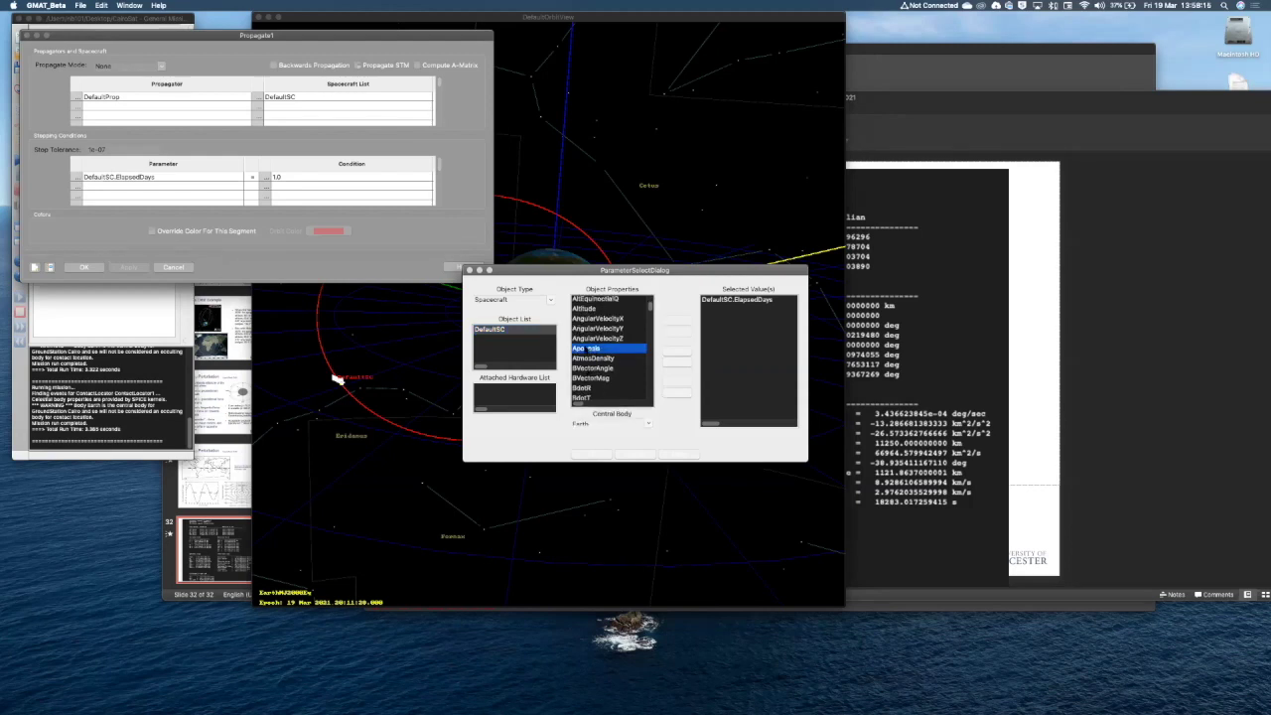
click(675, 354)
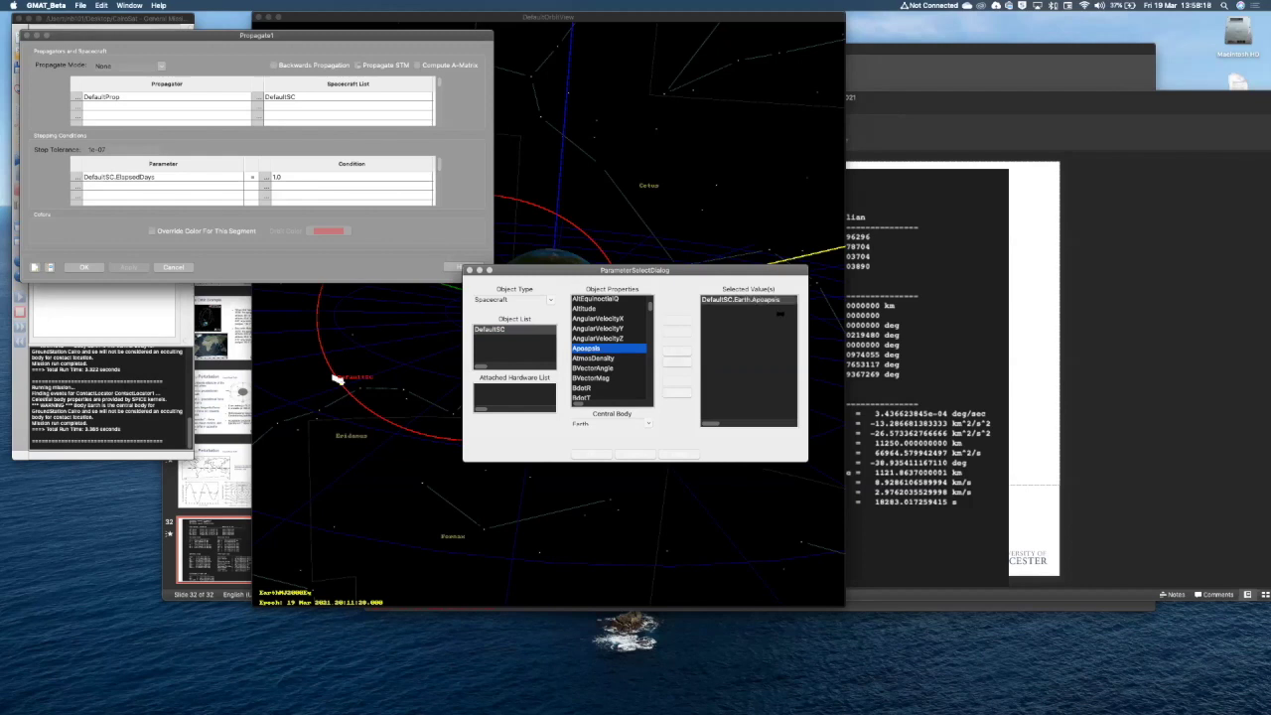
click(589, 456)
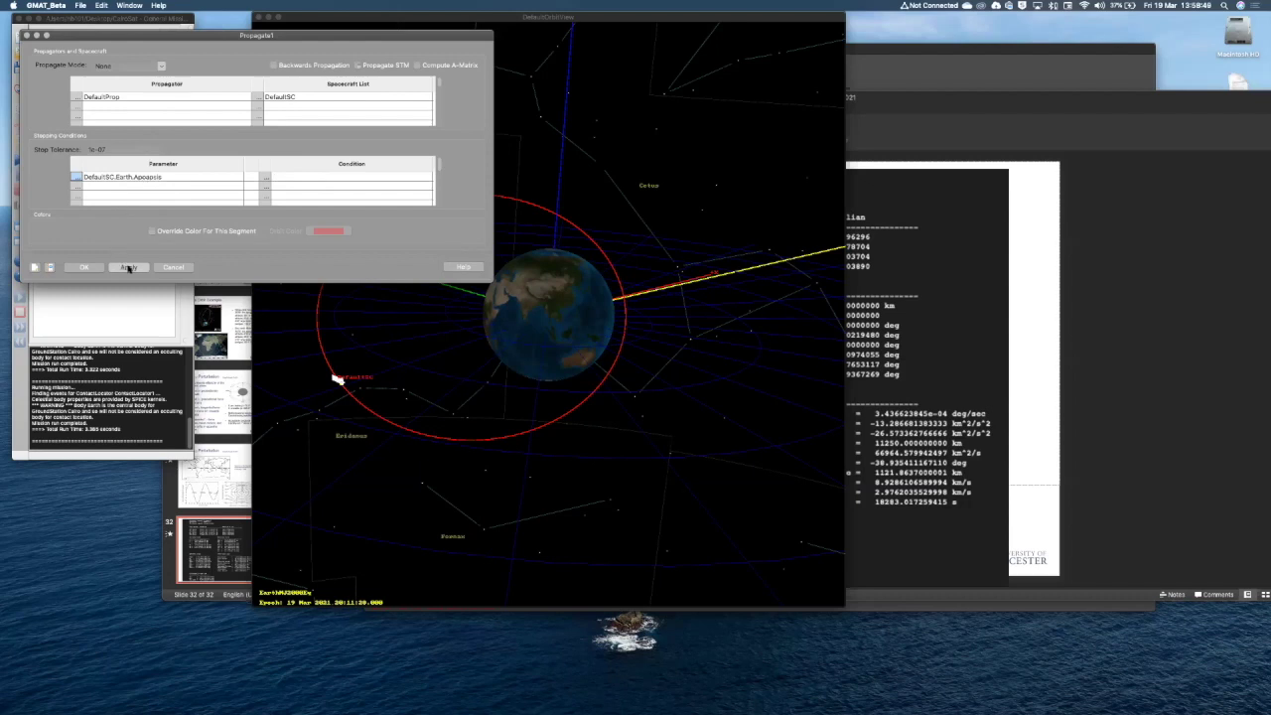
click(88, 267)
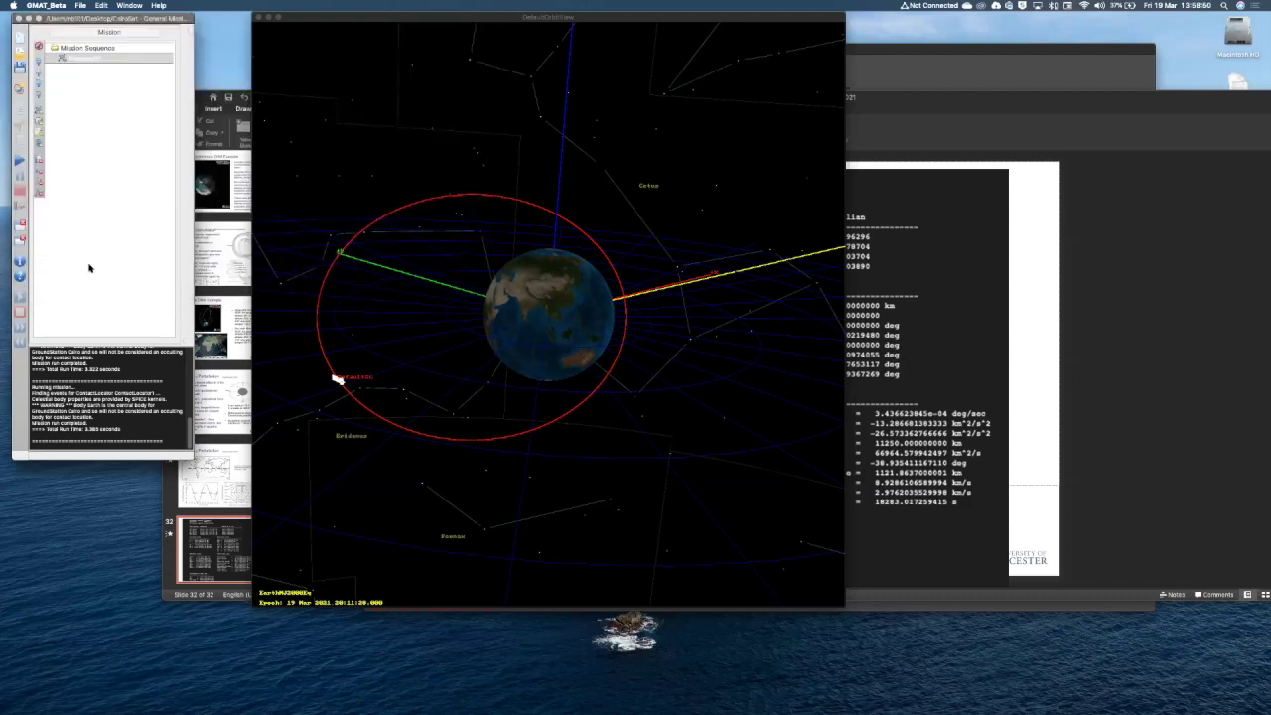
Run the mission and reorient DefaultOrbitView at a wider zoom to examine the trajectory arc ending at apoapsis.
click(19, 162)
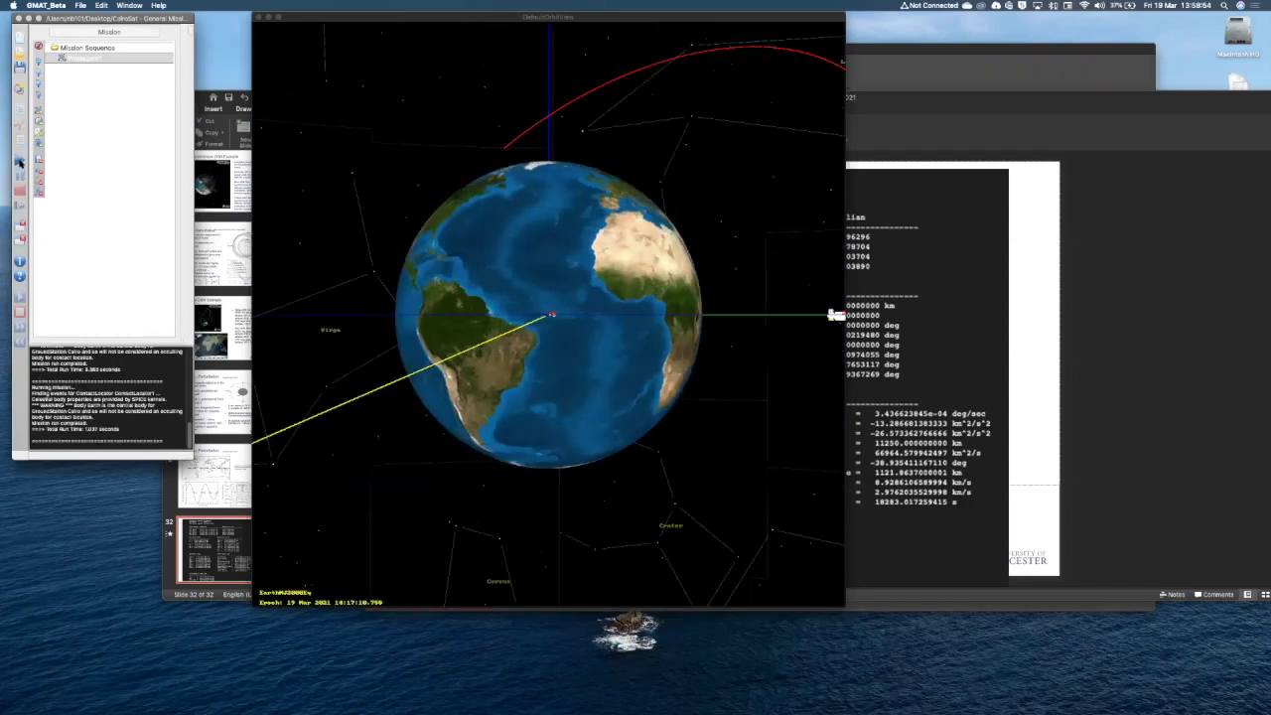
click(501, 327)
drag(498, 328, 504, 411)
scroll(486, 366, down, 5)
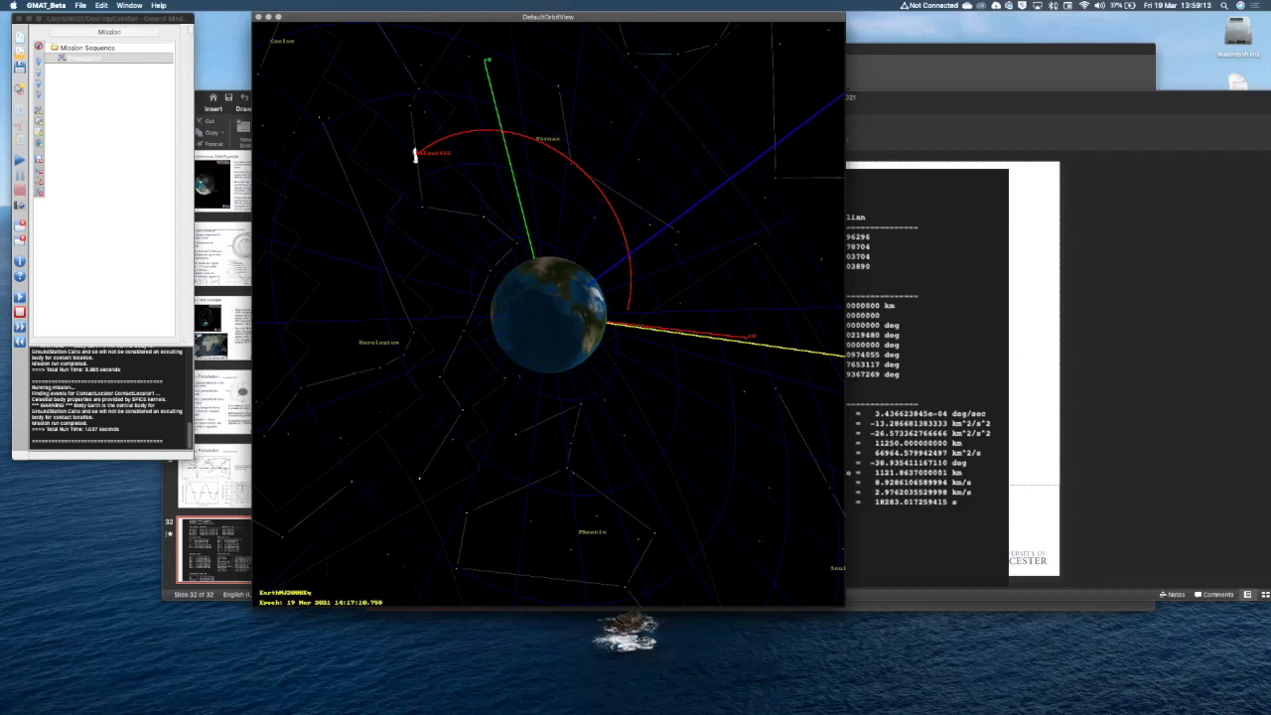
Show the command summary of Propagate1 to examine the spacecraft state at apoapsis.
right_click(79, 59)
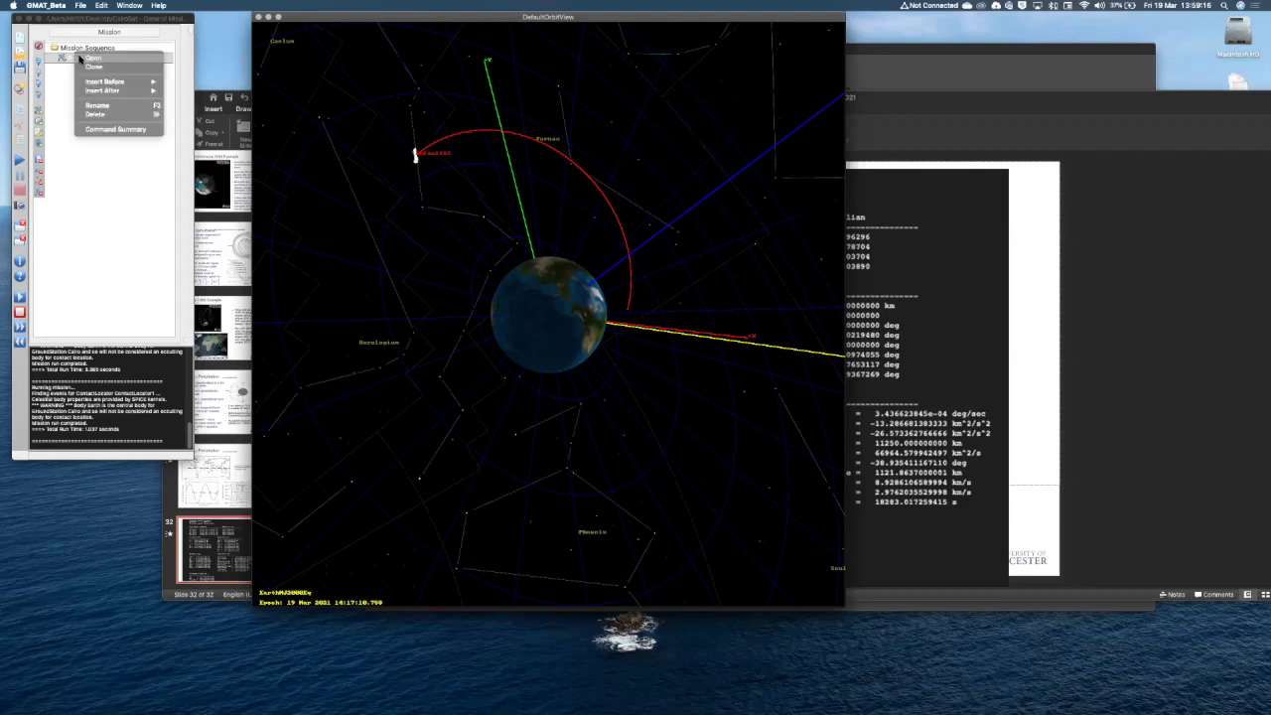
click(96, 130)
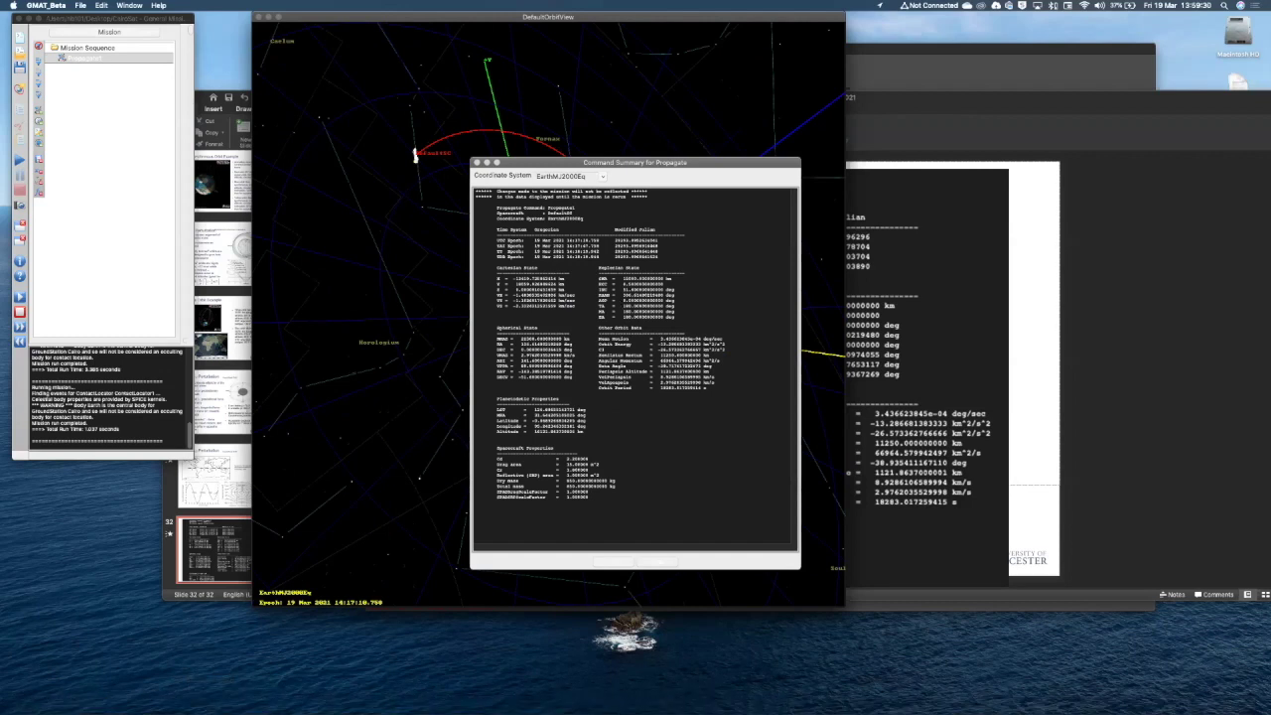
Switch to PowerPoint and look back from slide 32 through Example 2 on slide 13 for the vis-viva equation slide.
click(755, 700)
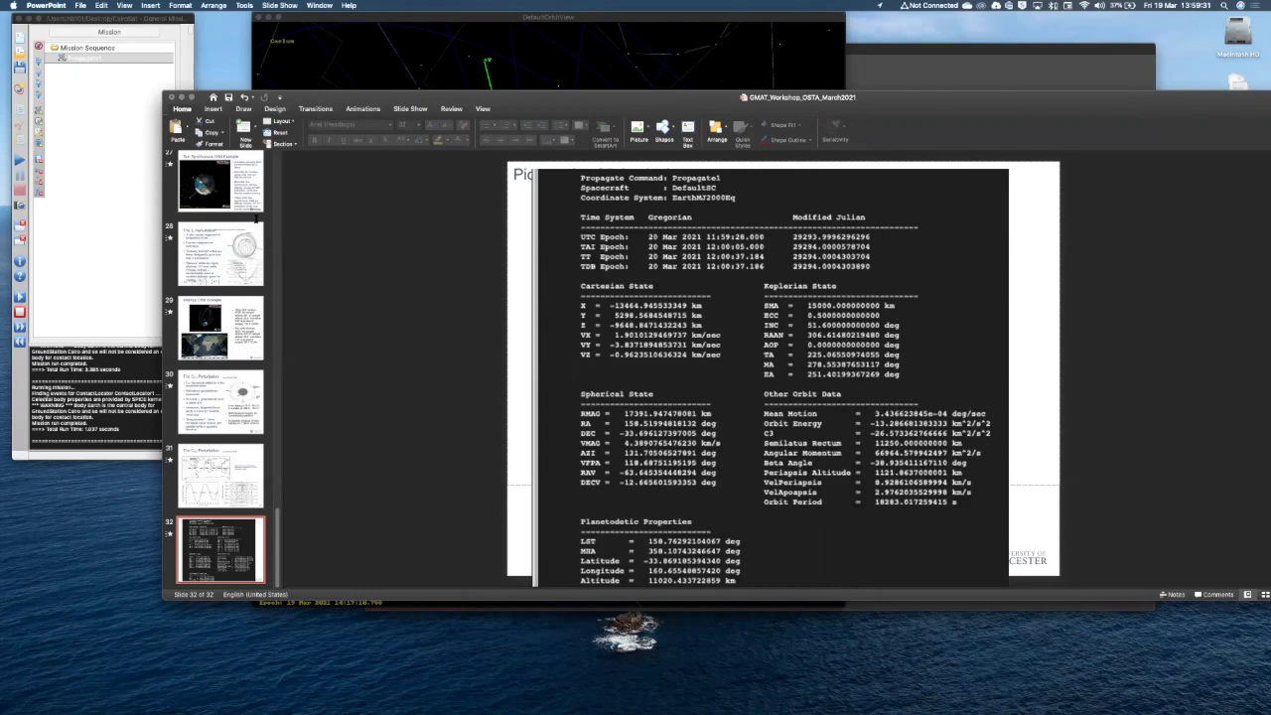
scroll(256, 218, up, 15)
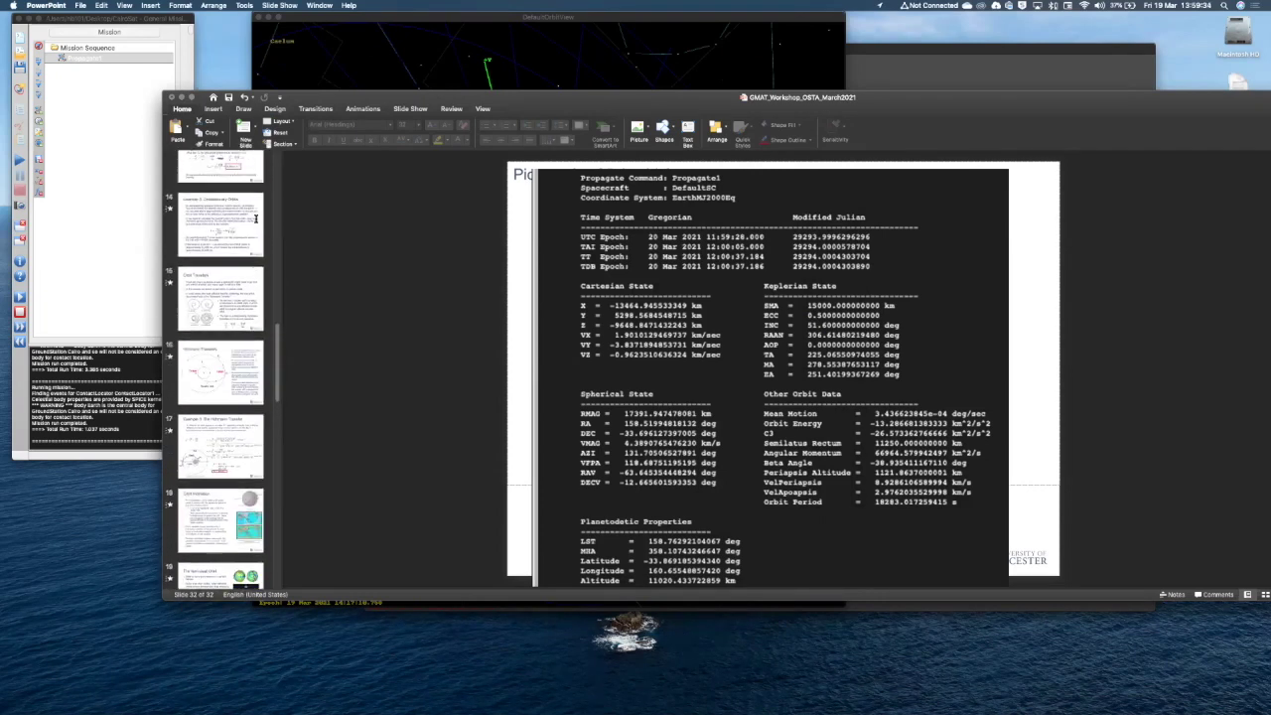
scroll(256, 217, up, 1)
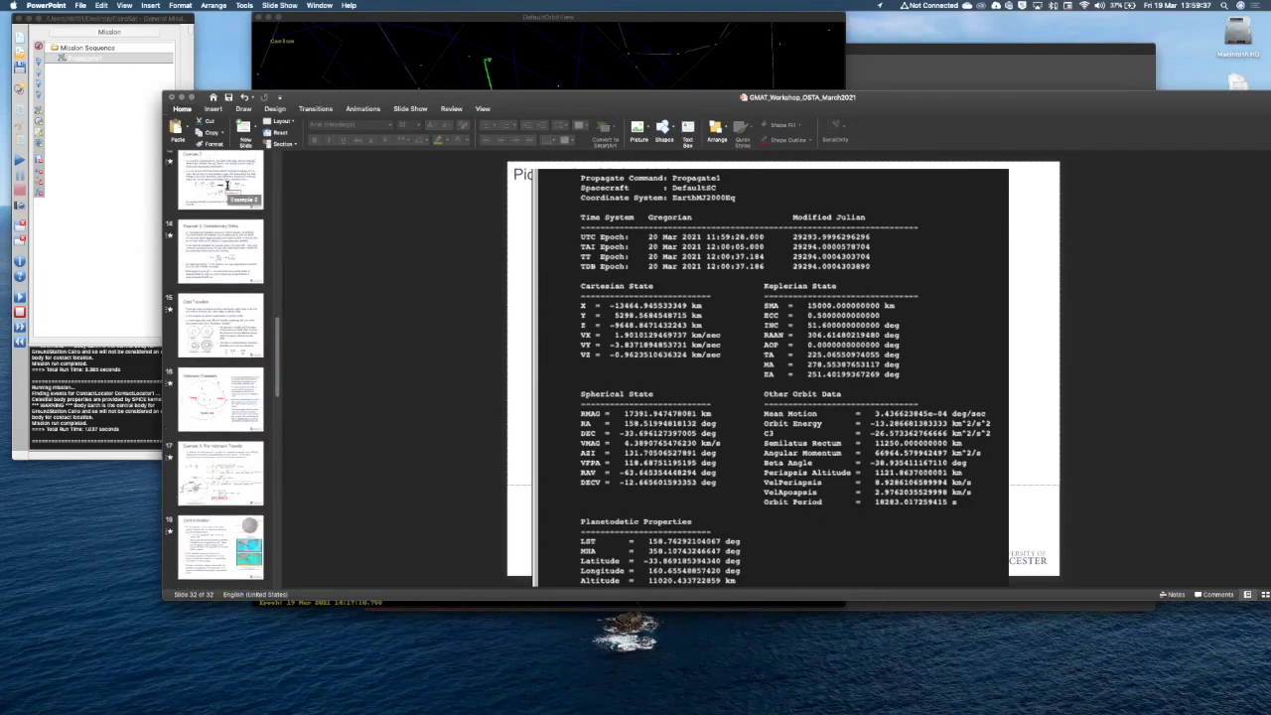
click(228, 185)
scroll(228, 185, up, 4)
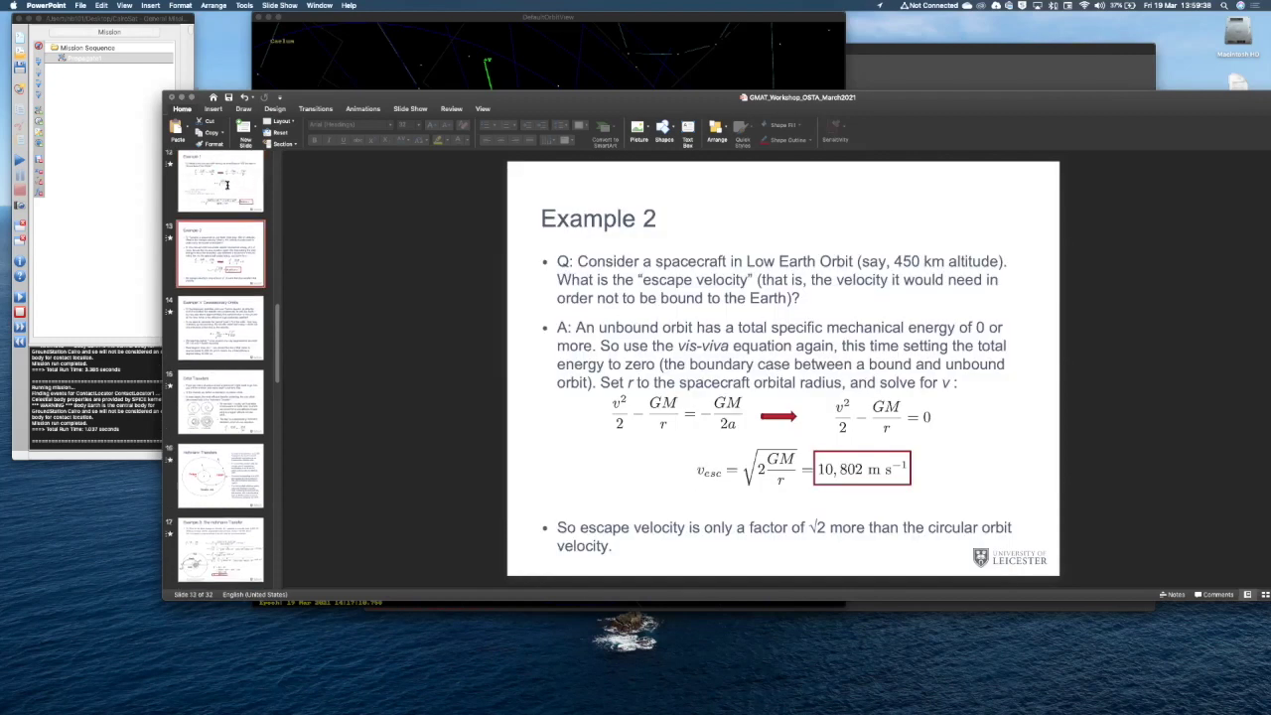
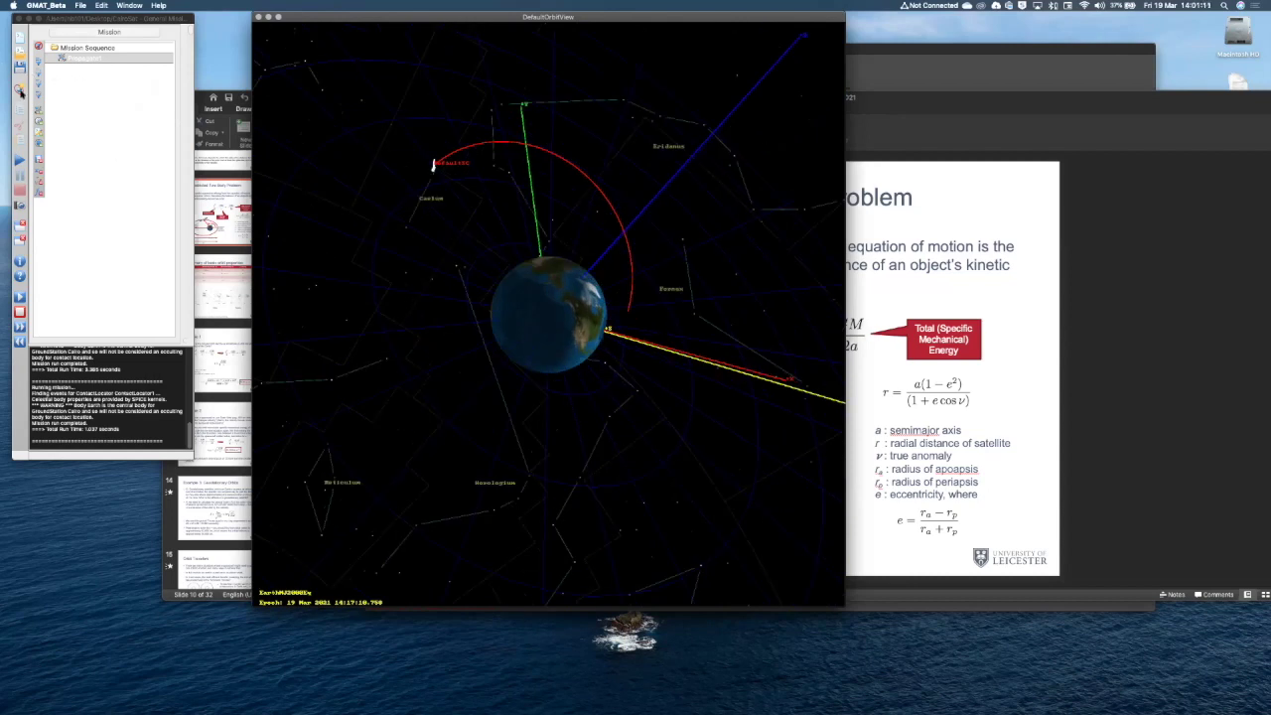
Set the DefaultSC spacecraft's eccentricity to 0.2 and semimajor axis to 9000 km, apply the changes, and recheck the stored orbit values.
click(66, 32)
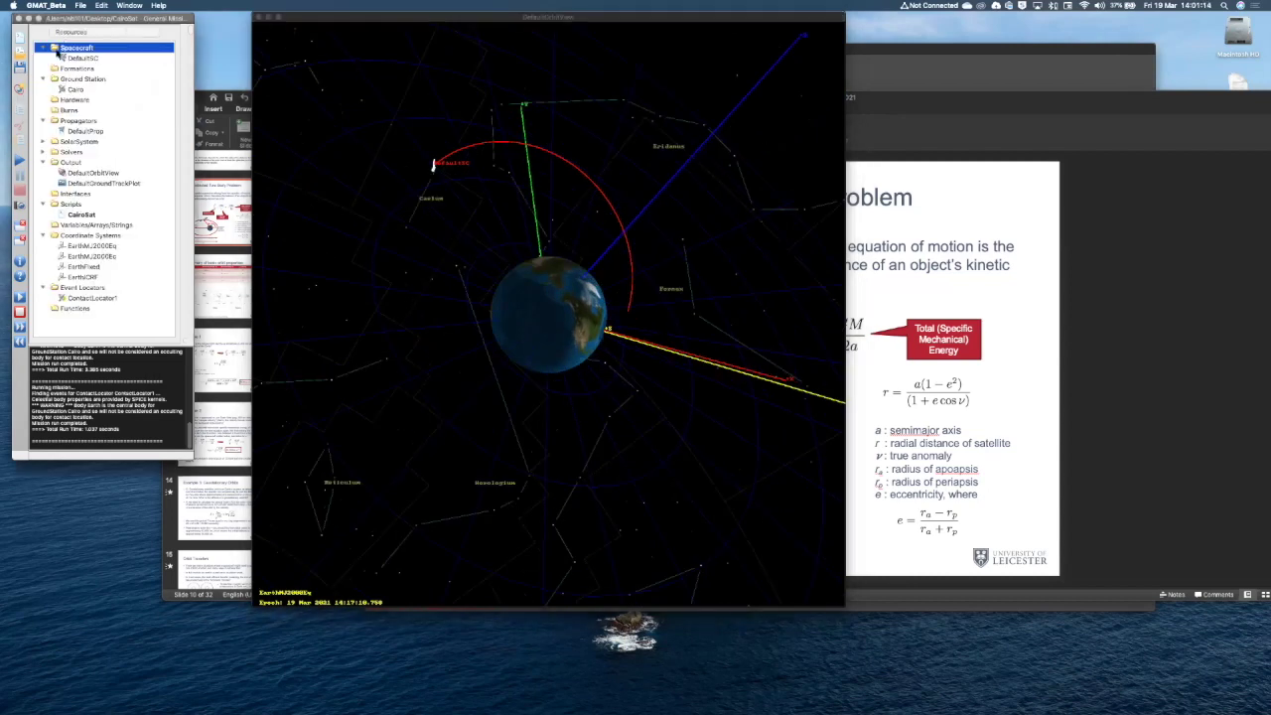
click(70, 60)
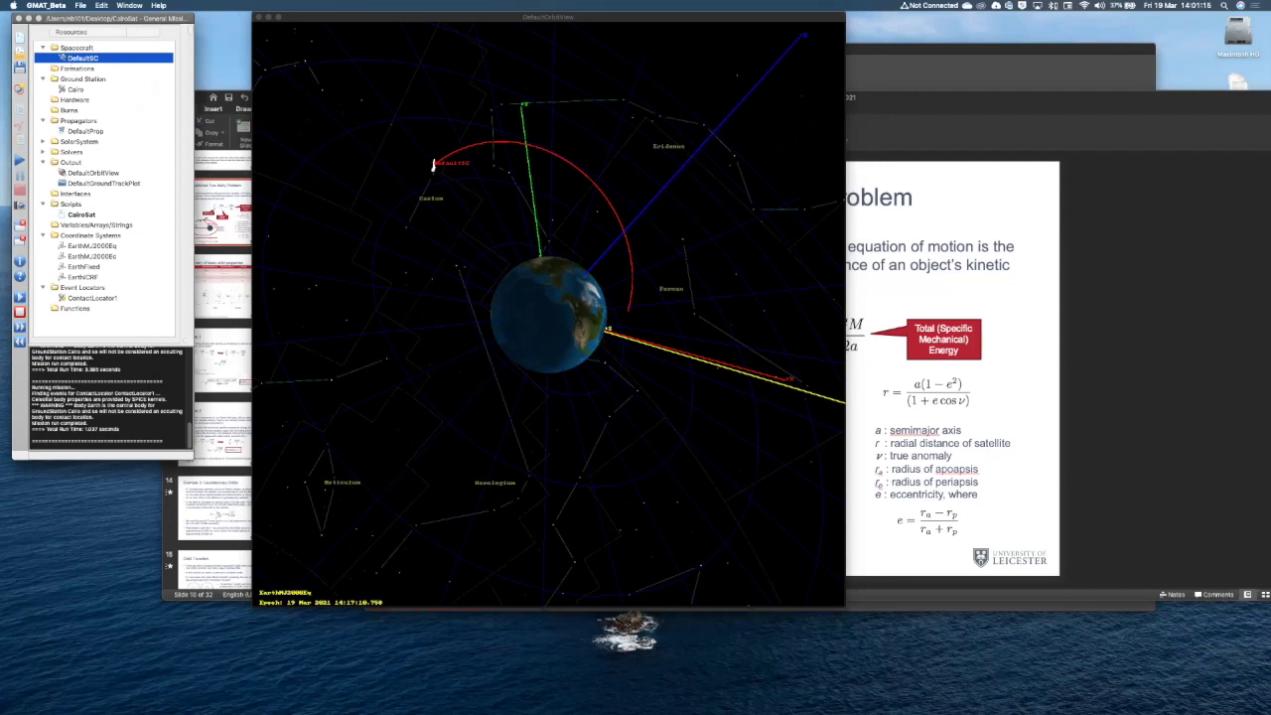
double_click(70, 59)
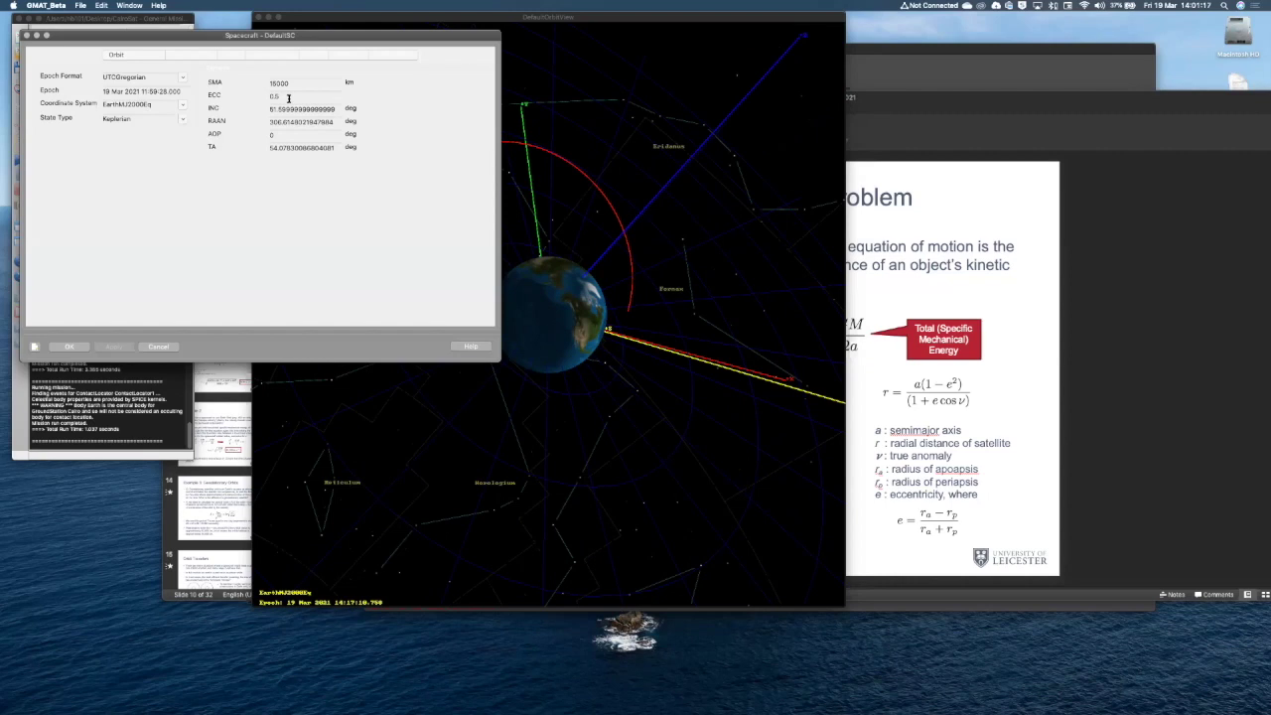
click(288, 97)
key(BackSpace)
text(2)
drag(290, 83, 264, 84)
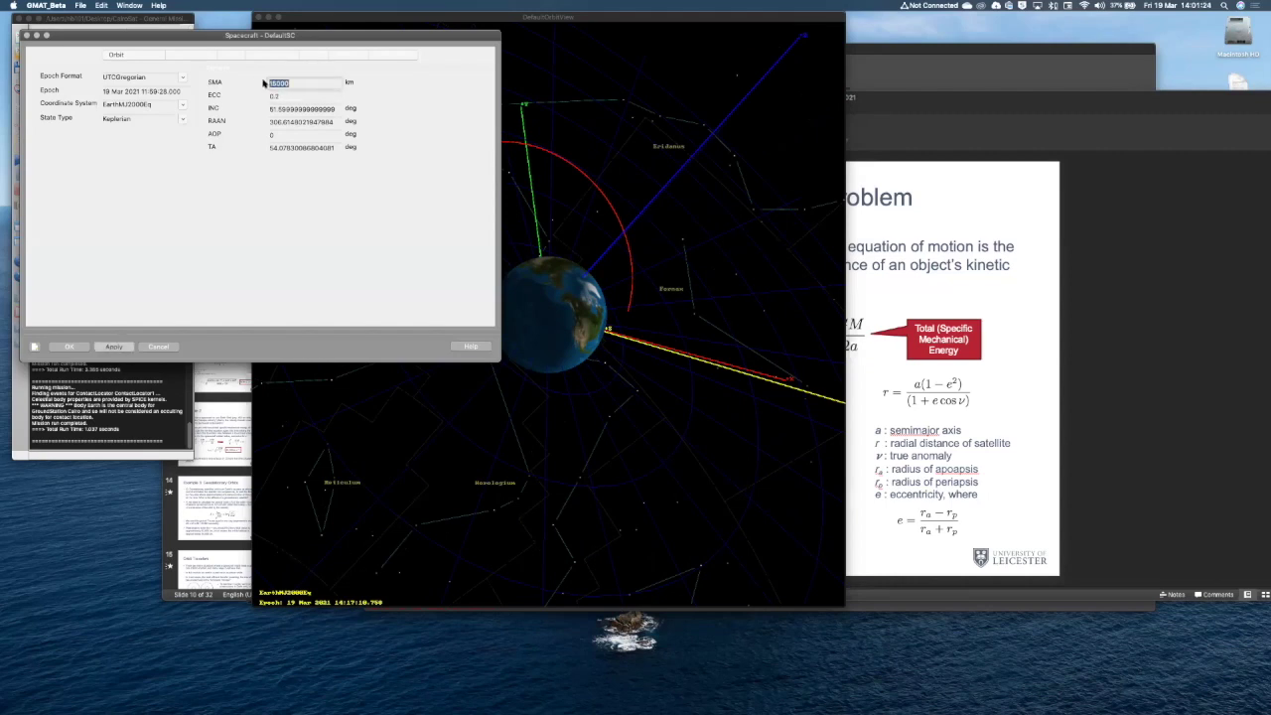
text(50)
click(114, 346)
click(70, 347)
double_click(82, 60)
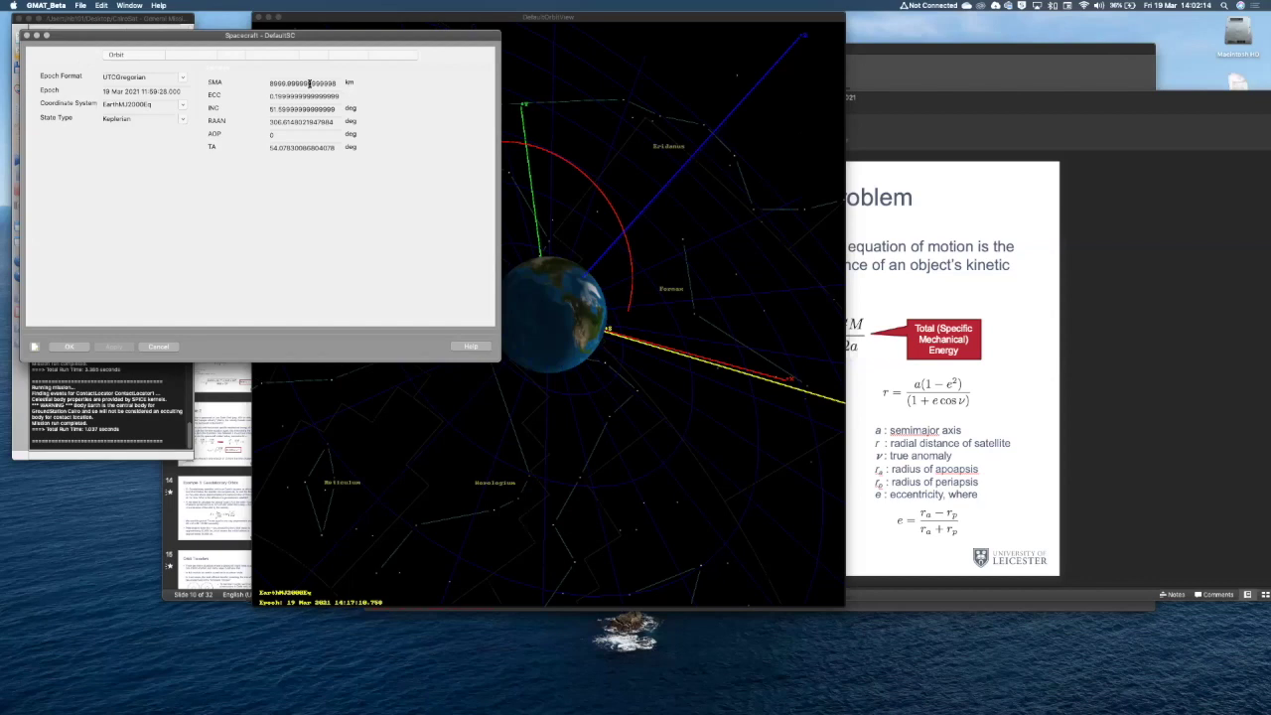
click(72, 347)
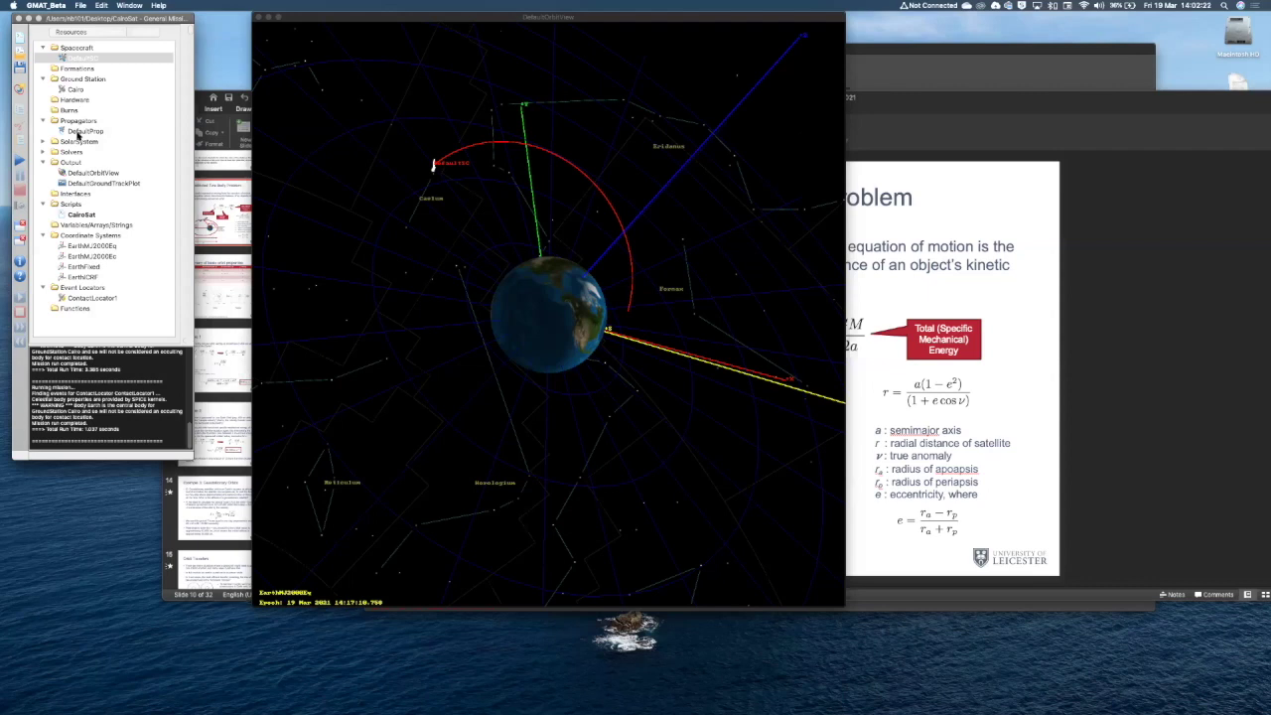
Set the DefaultProp propagator's error control to RSSStep and accept the change.
double_click(81, 132)
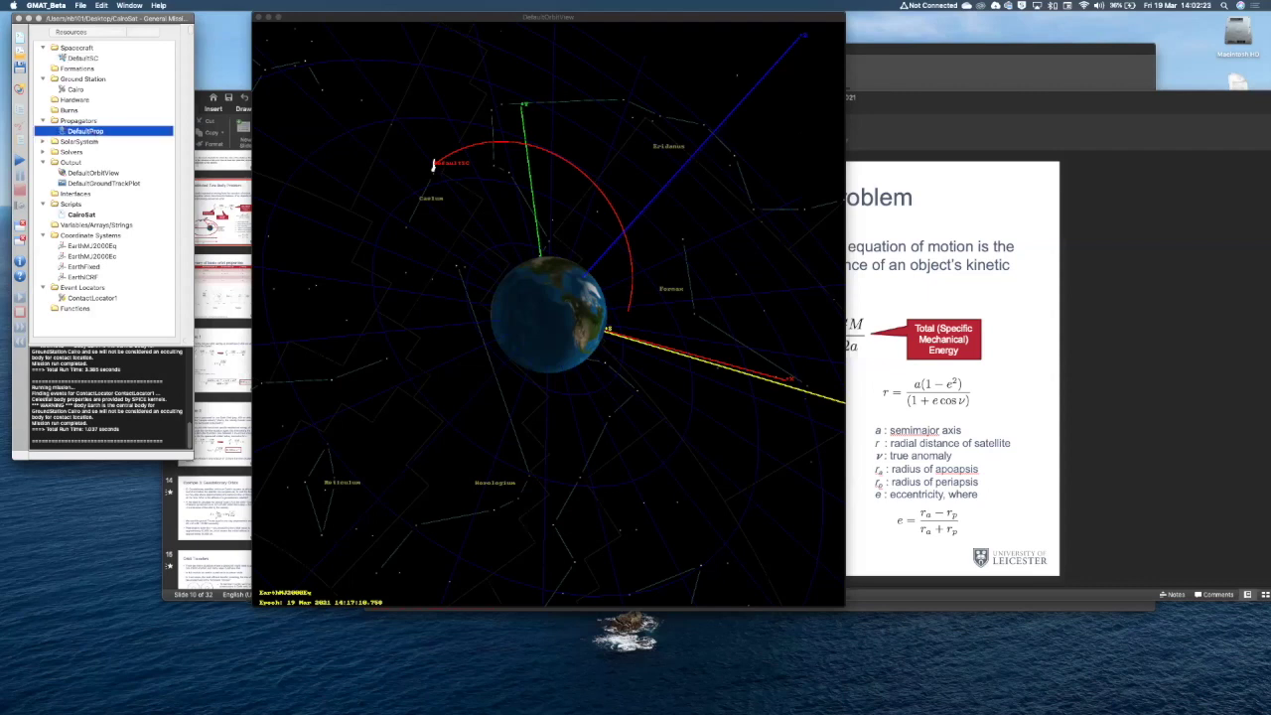
click(342, 67)
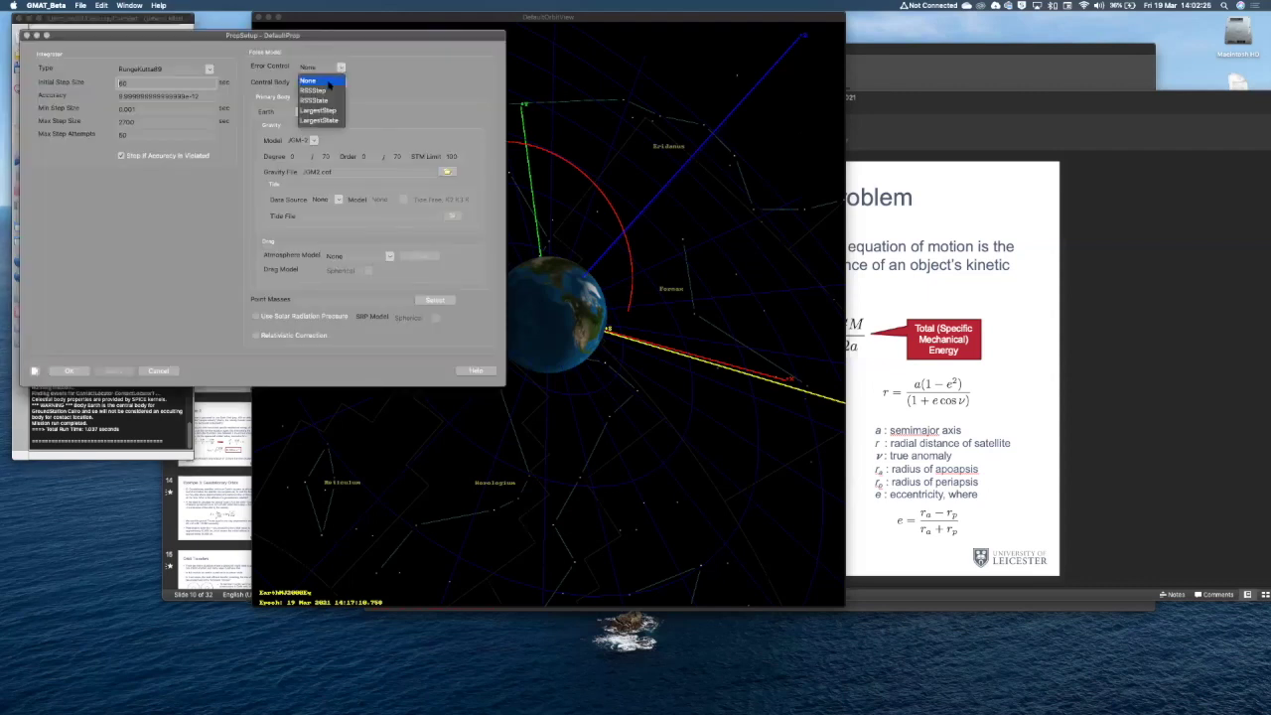
click(314, 90)
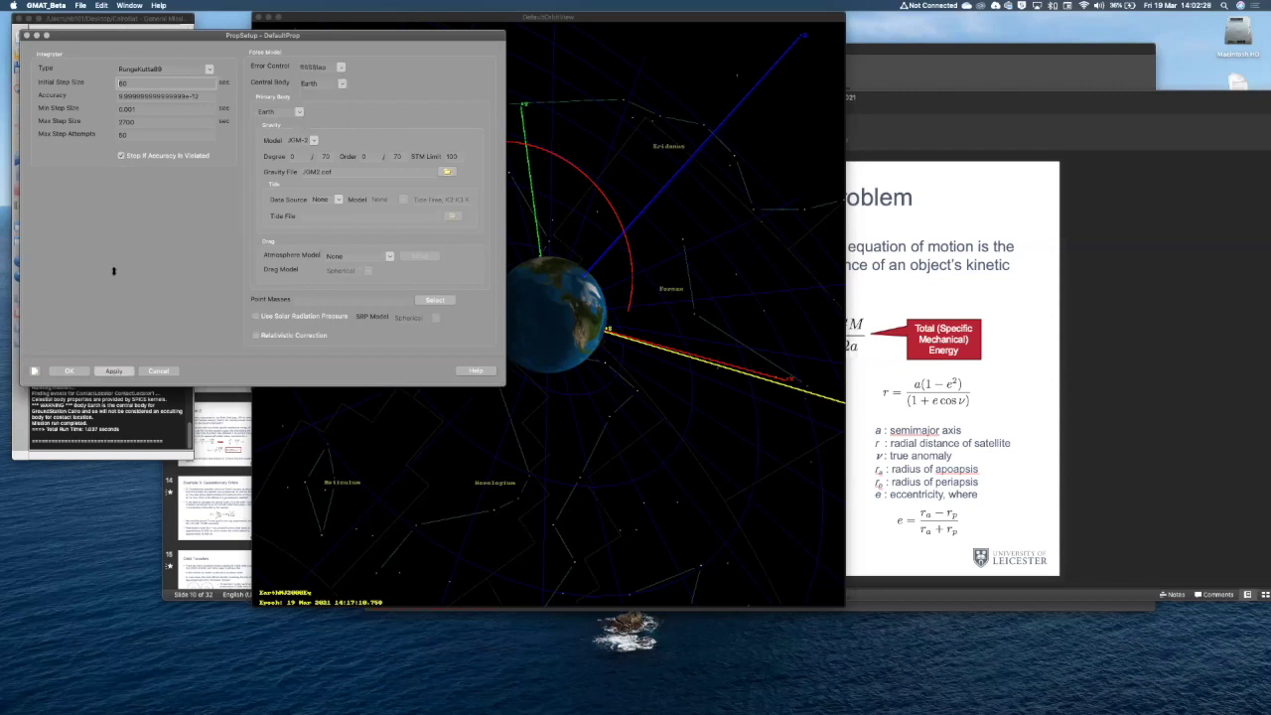
click(68, 370)
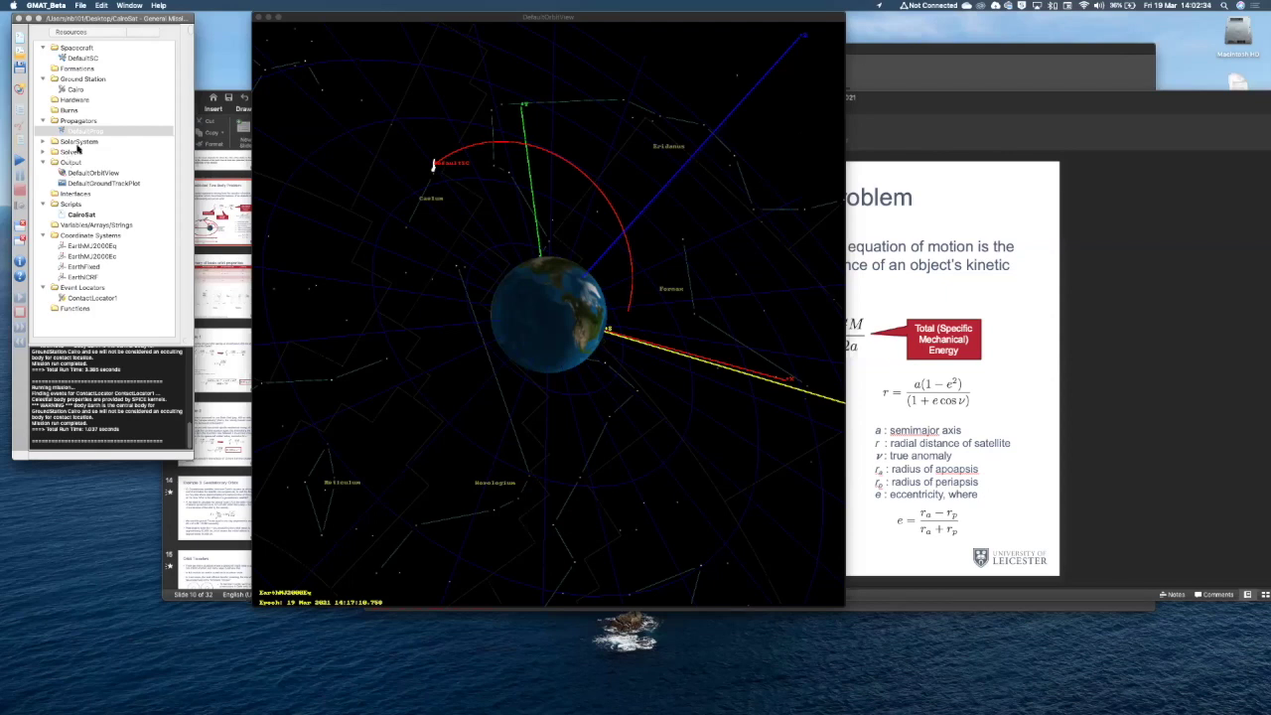
Replace the apoapsis stopping condition of Propagate1 with DefaultSC.ElapsedDays equal to 14 and accept the command.
click(108, 34)
double_click(80, 59)
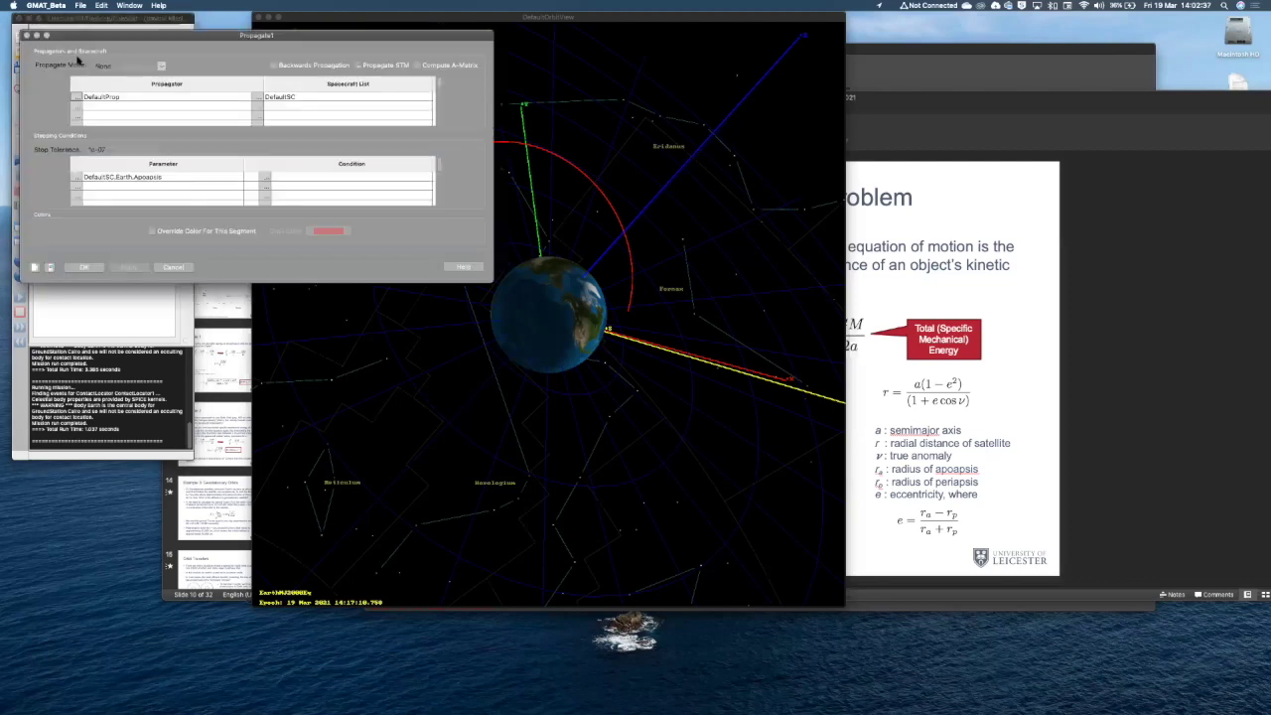
click(79, 177)
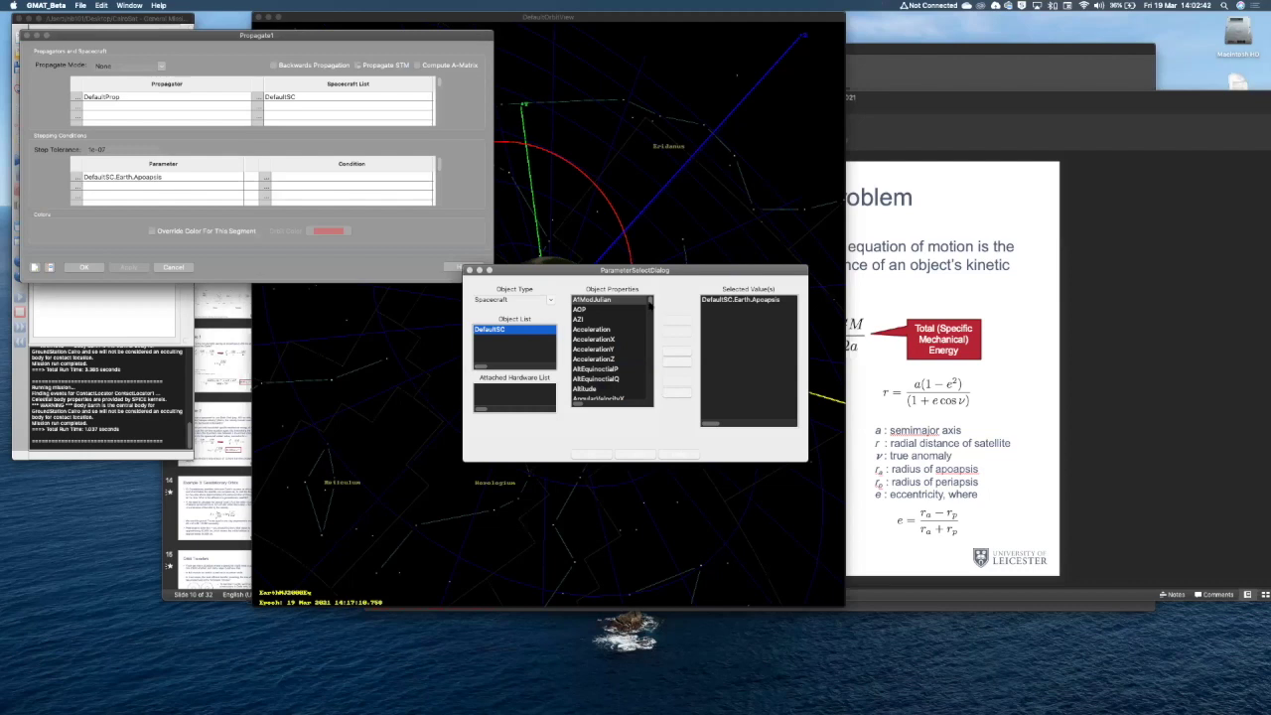
scroll(651, 303, down, 3)
scroll(612, 347, down, 6)
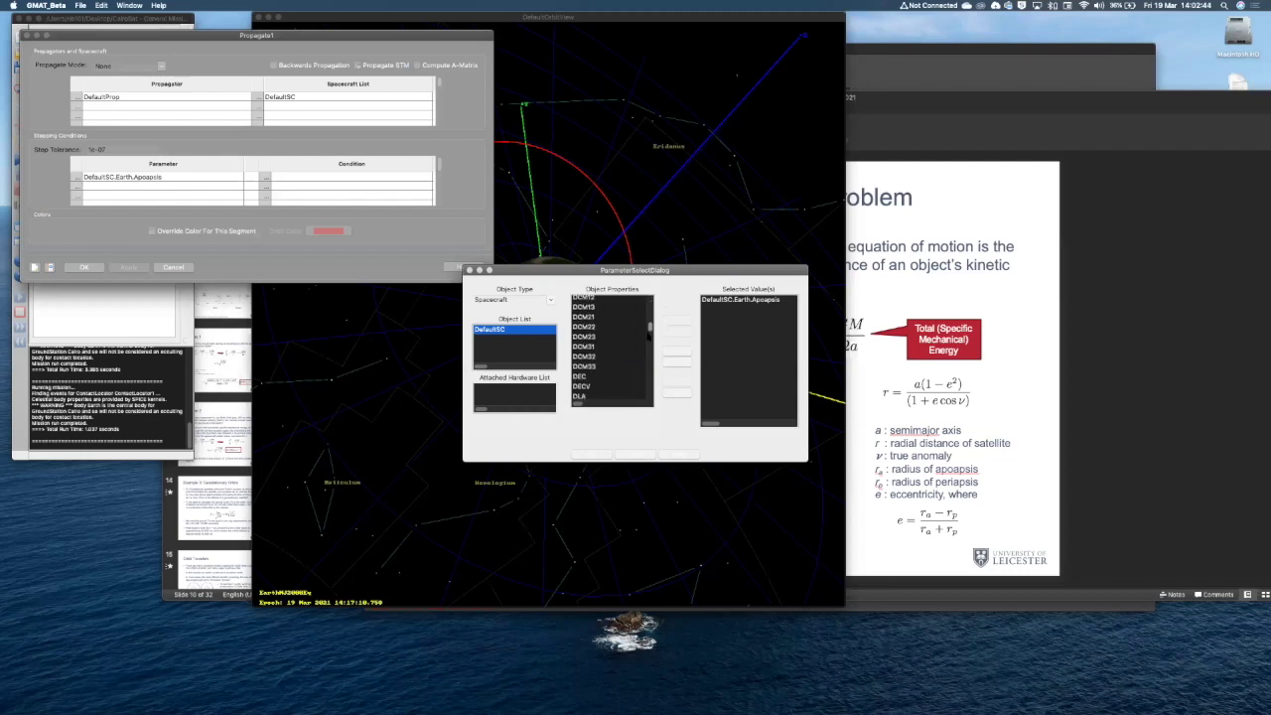
click(600, 361)
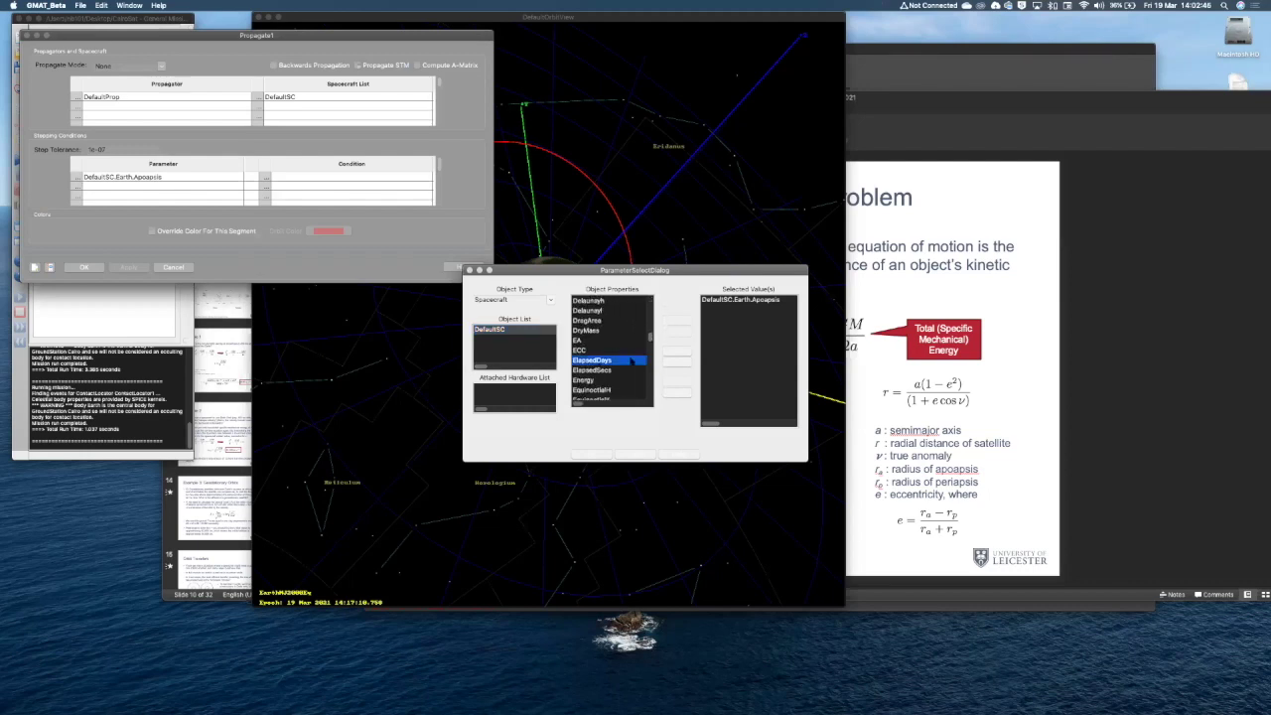
click(675, 351)
click(594, 453)
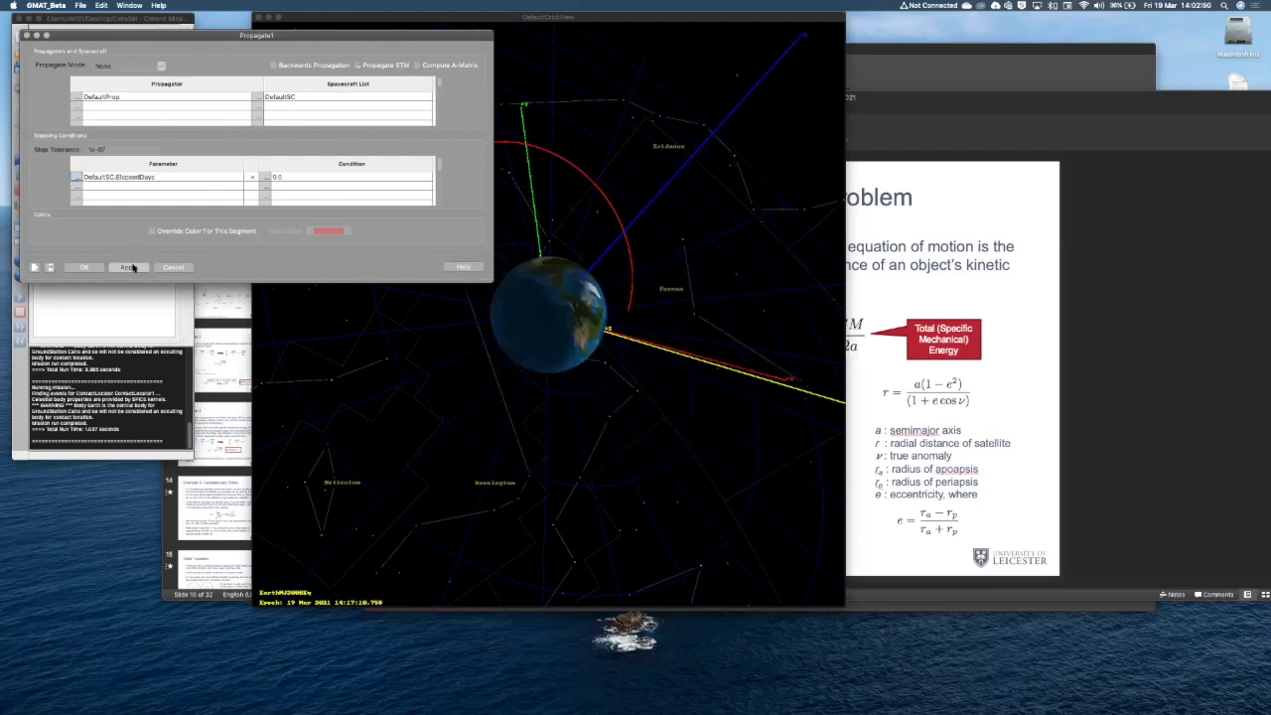
double_click(291, 179)
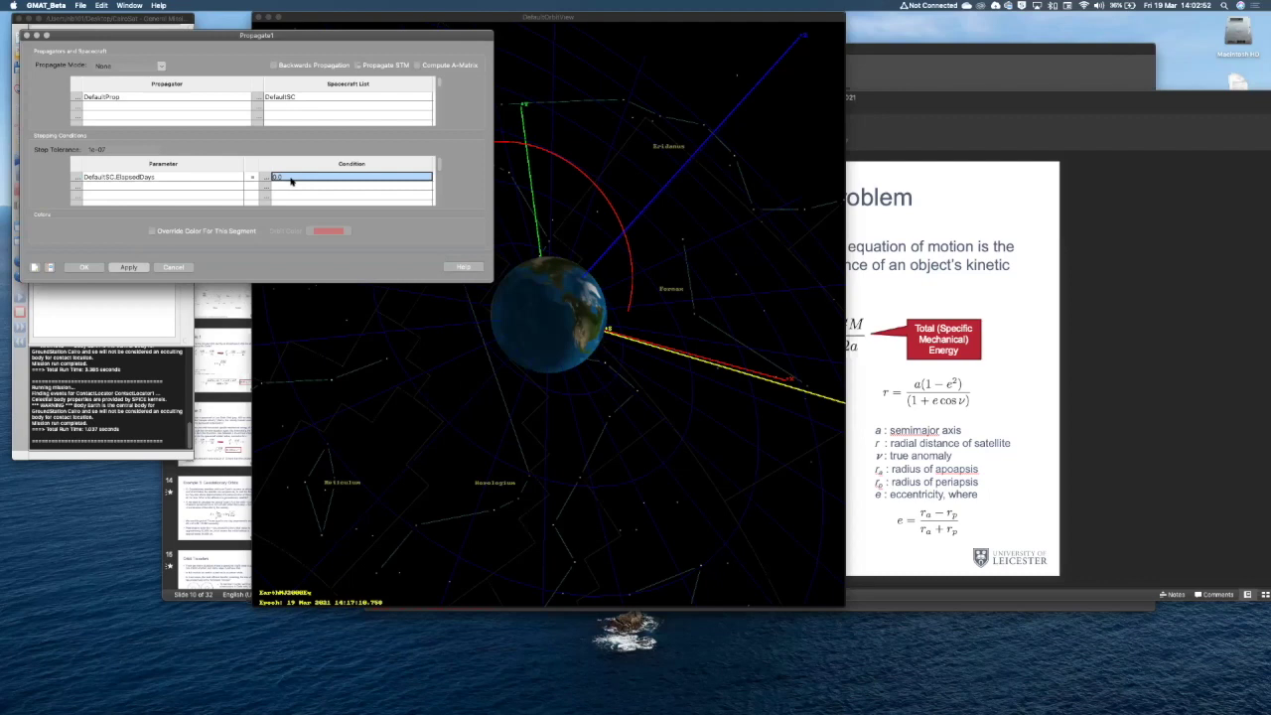
text(14)
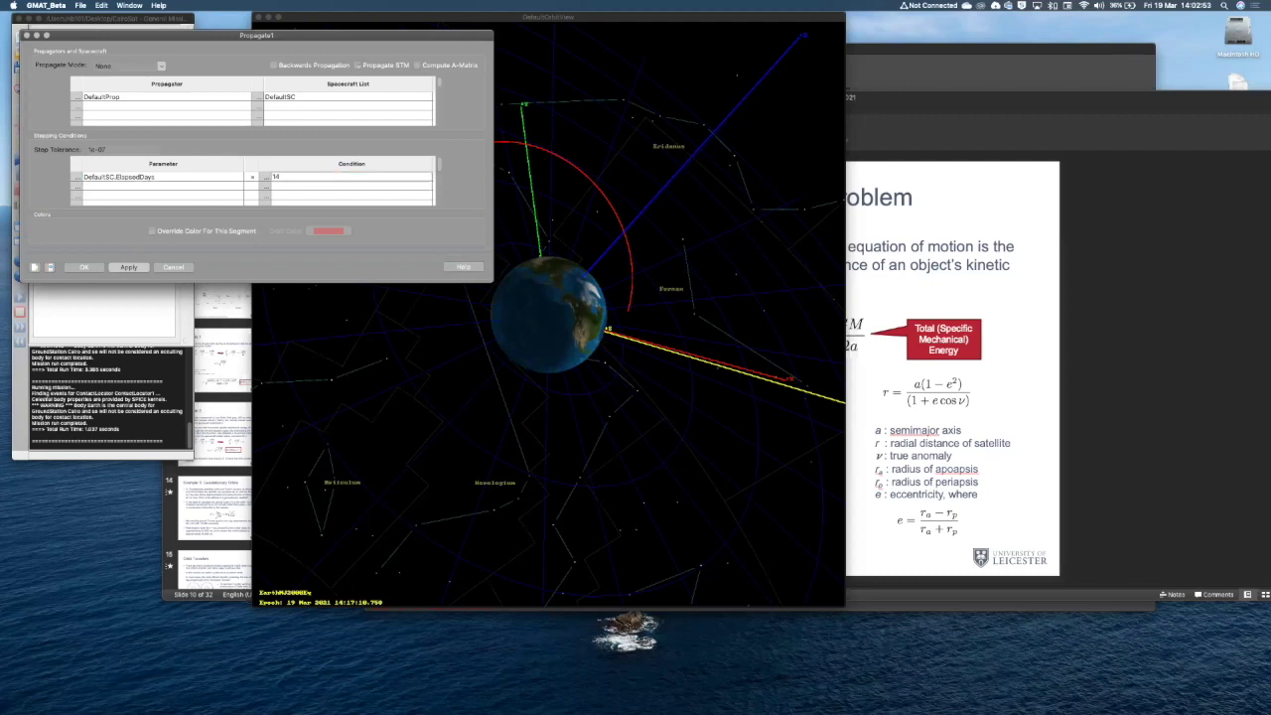
click(132, 269)
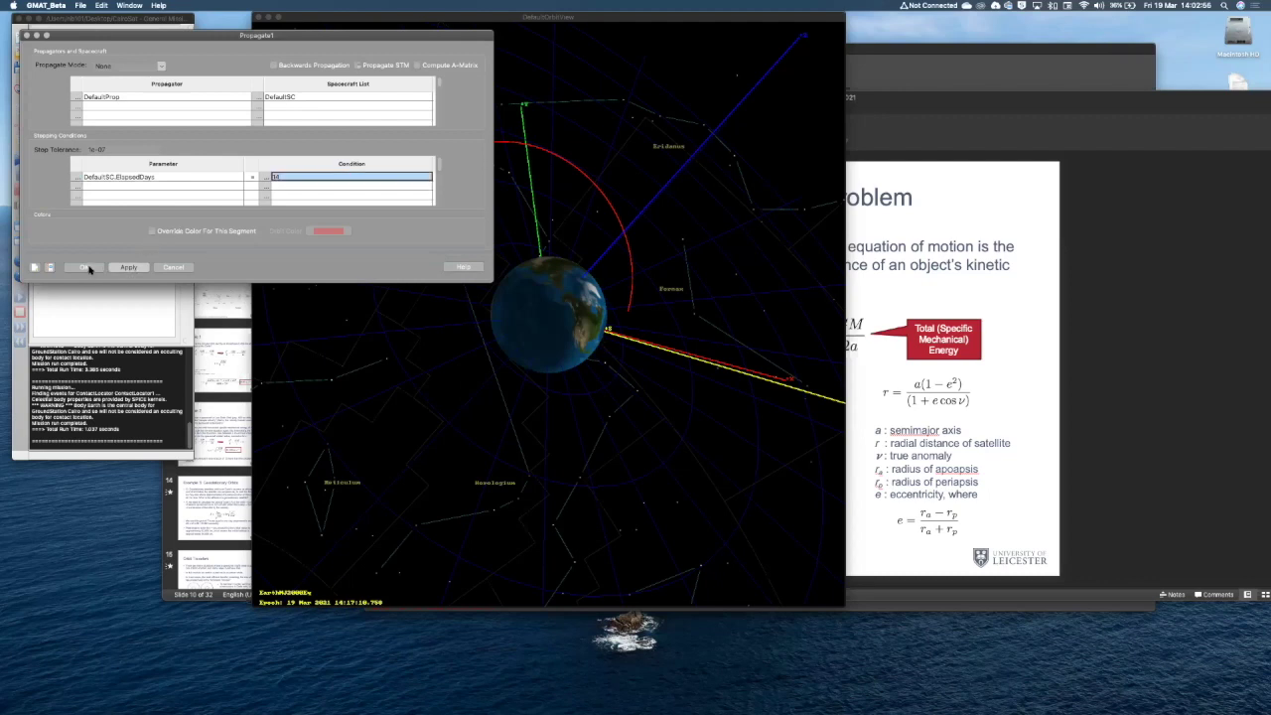
click(88, 268)
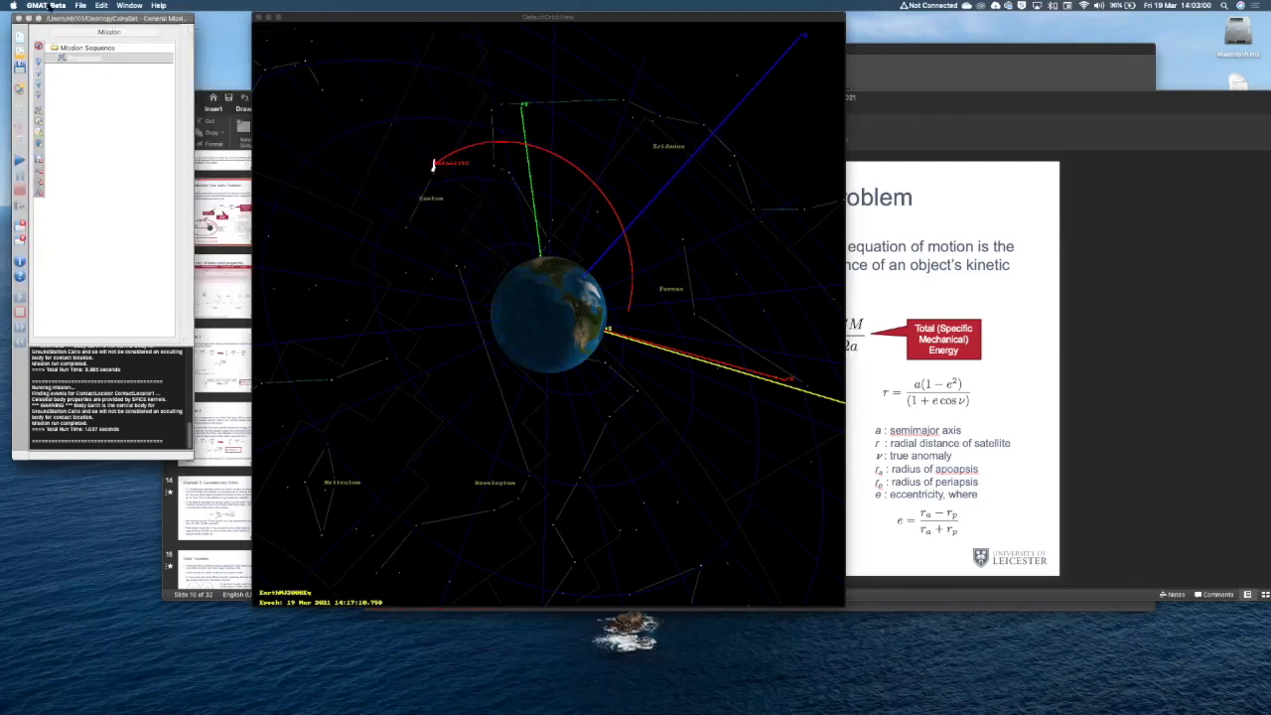
Run the 14-day mission and replay its animation in DefaultOrbitView to examine the orbit over time.
click(81, 5)
click(85, 58)
click(17, 161)
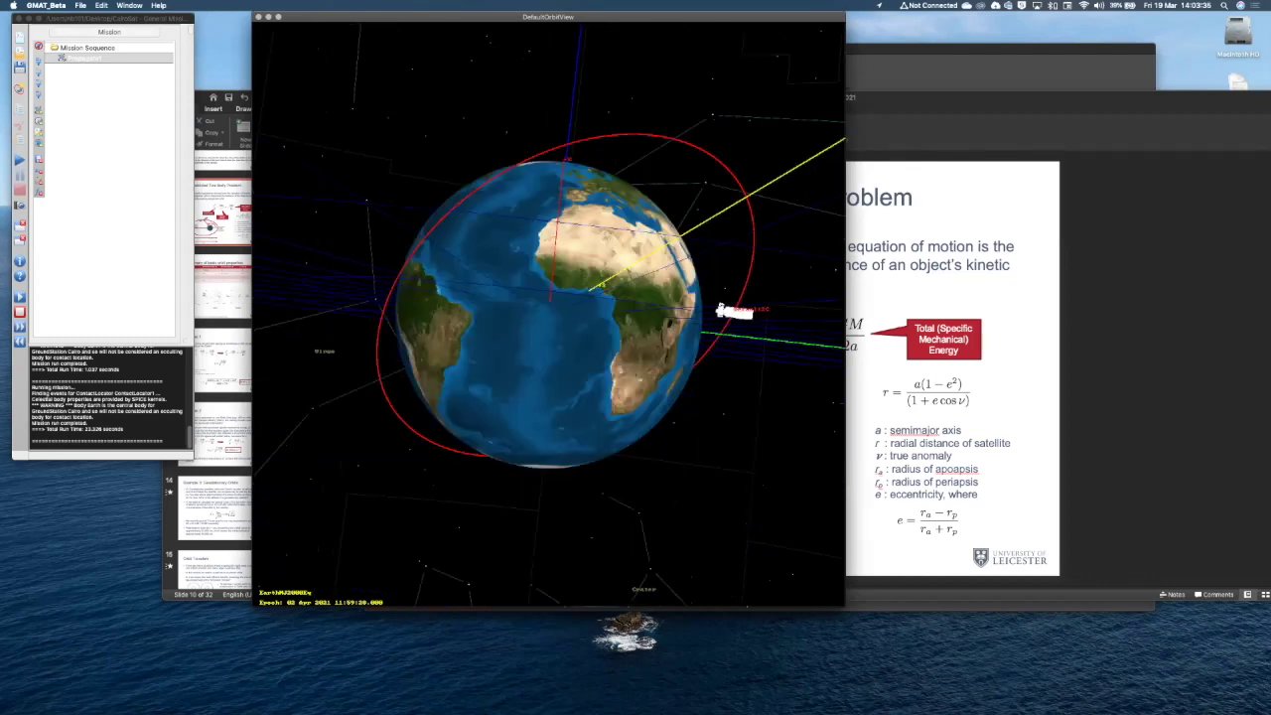
click(17, 299)
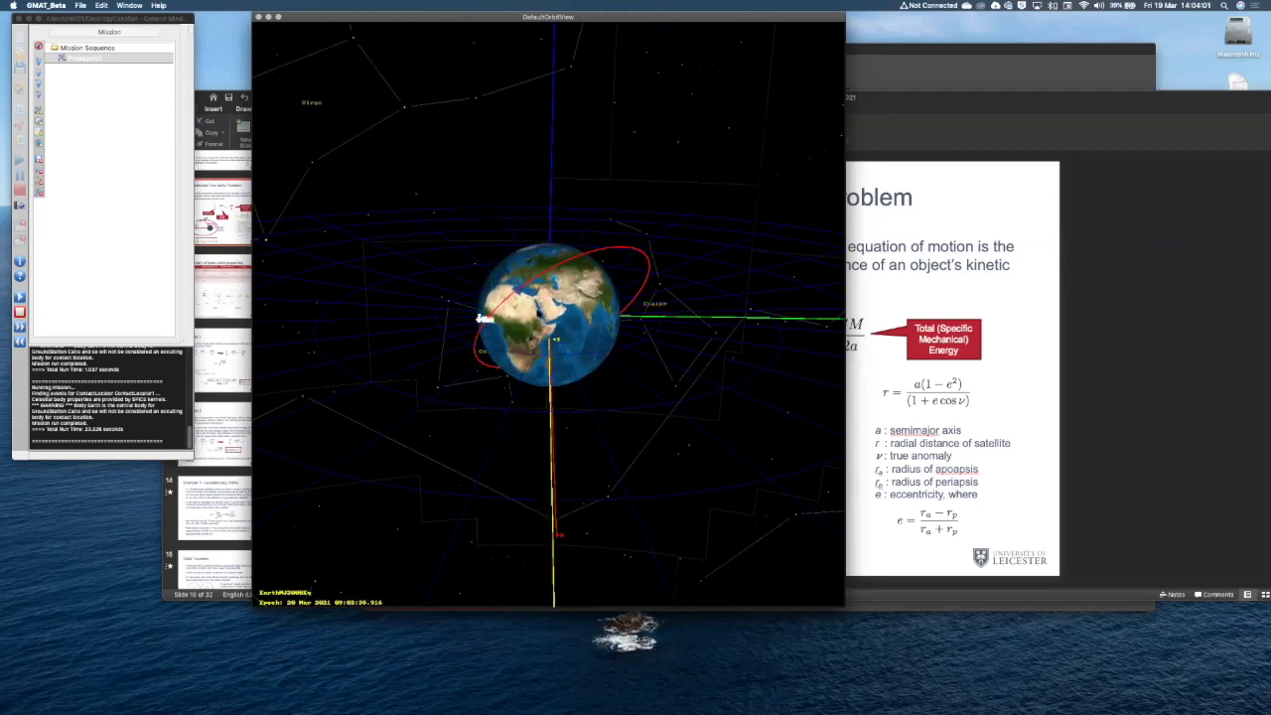
mouse_move(371, 702)
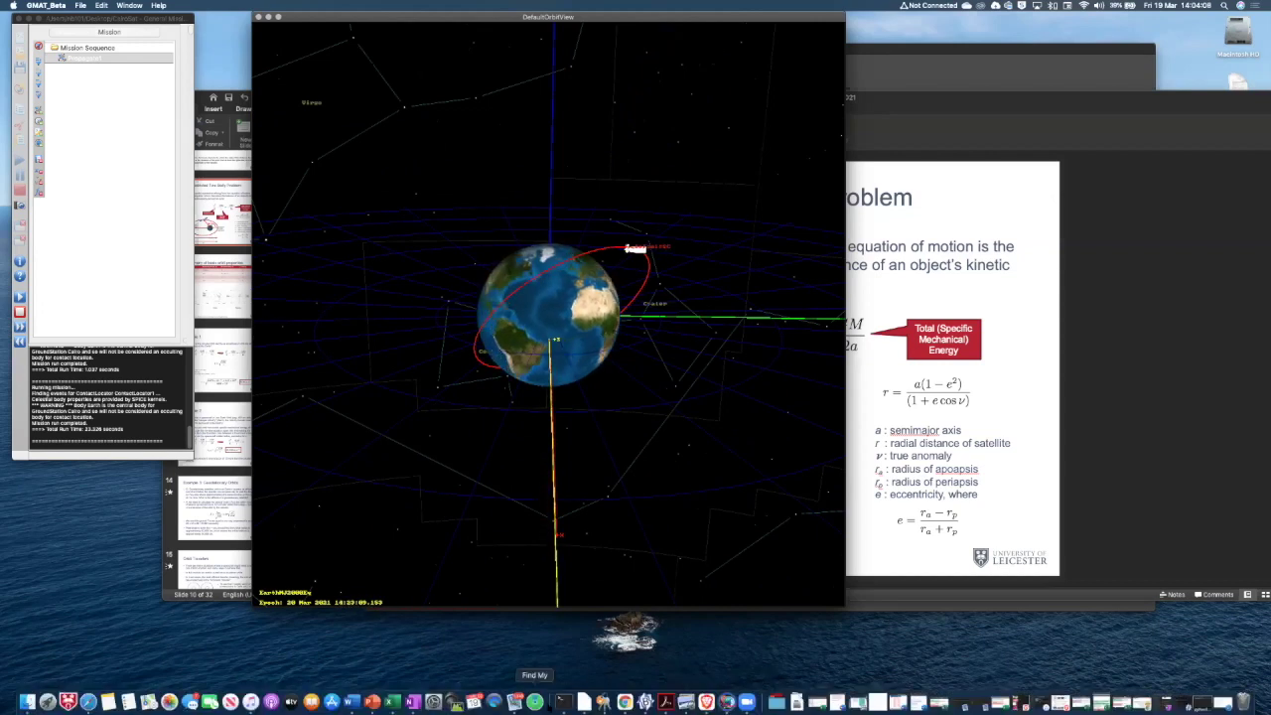
Set the gravity degree and order of the DefaultProp propagator to 2 and apply the changes.
click(69, 35)
double_click(87, 133)
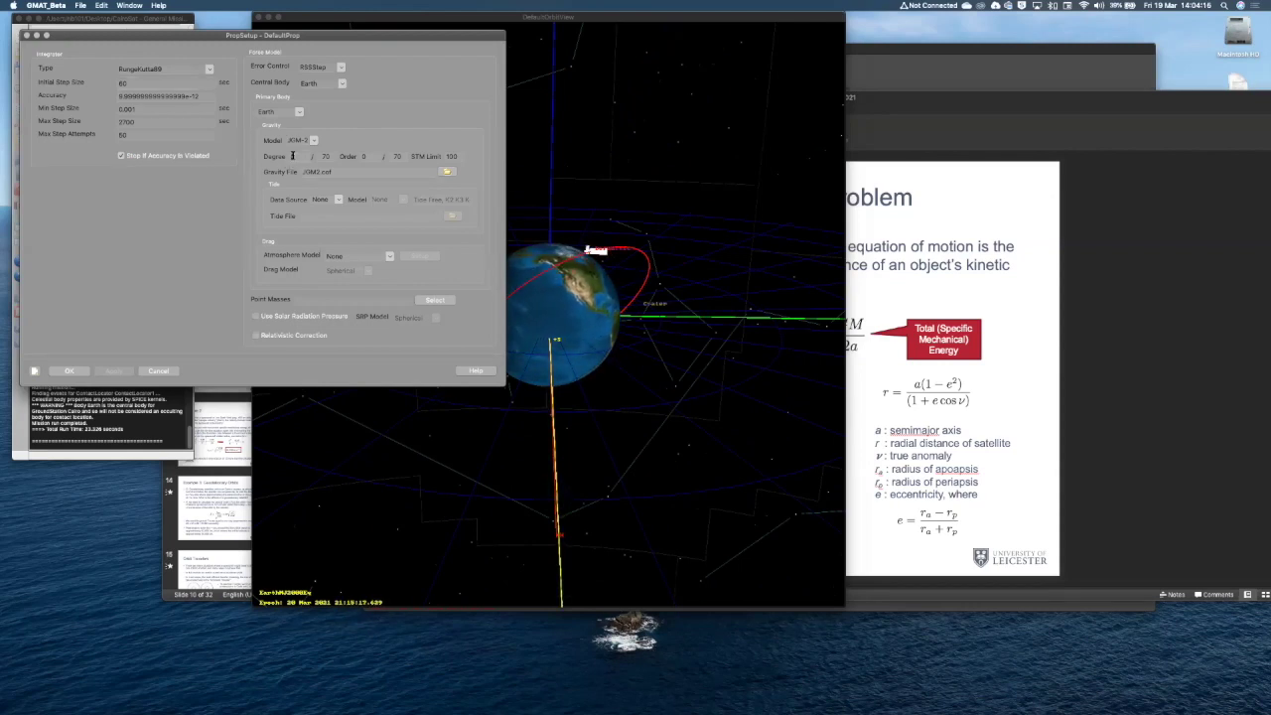
text(2)
click(364, 157)
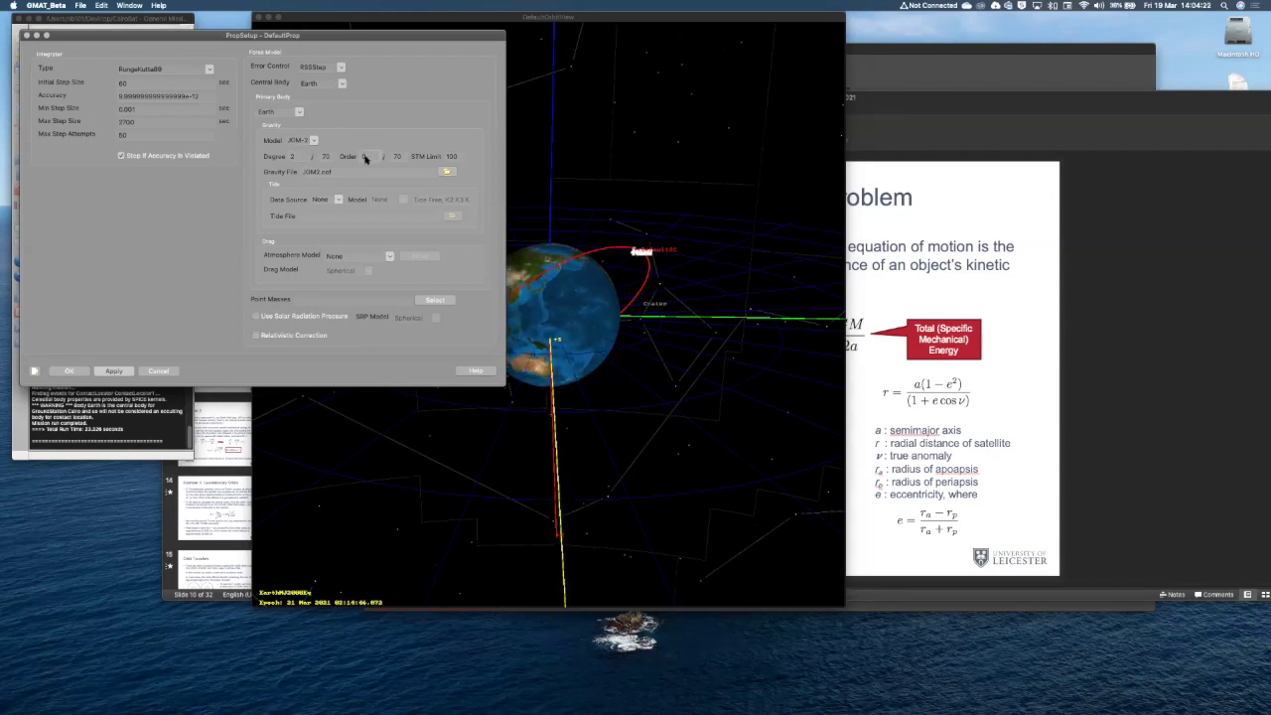
key(BackSpace)
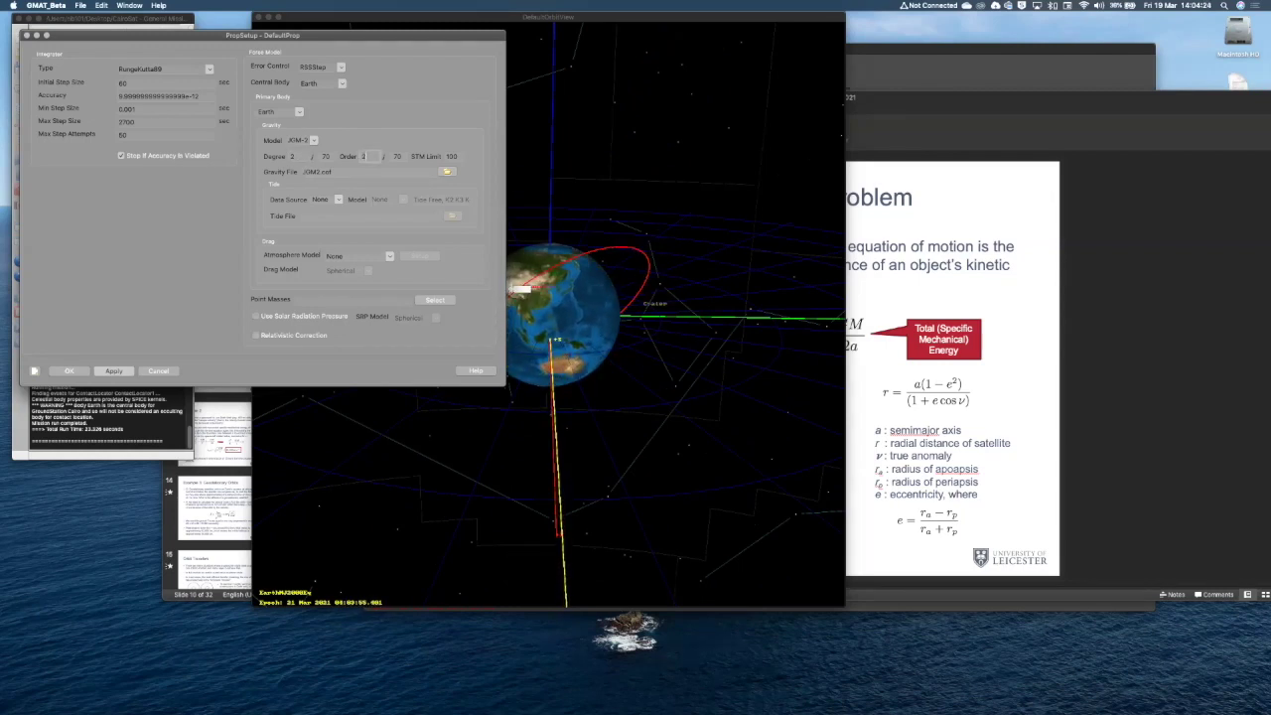
click(114, 371)
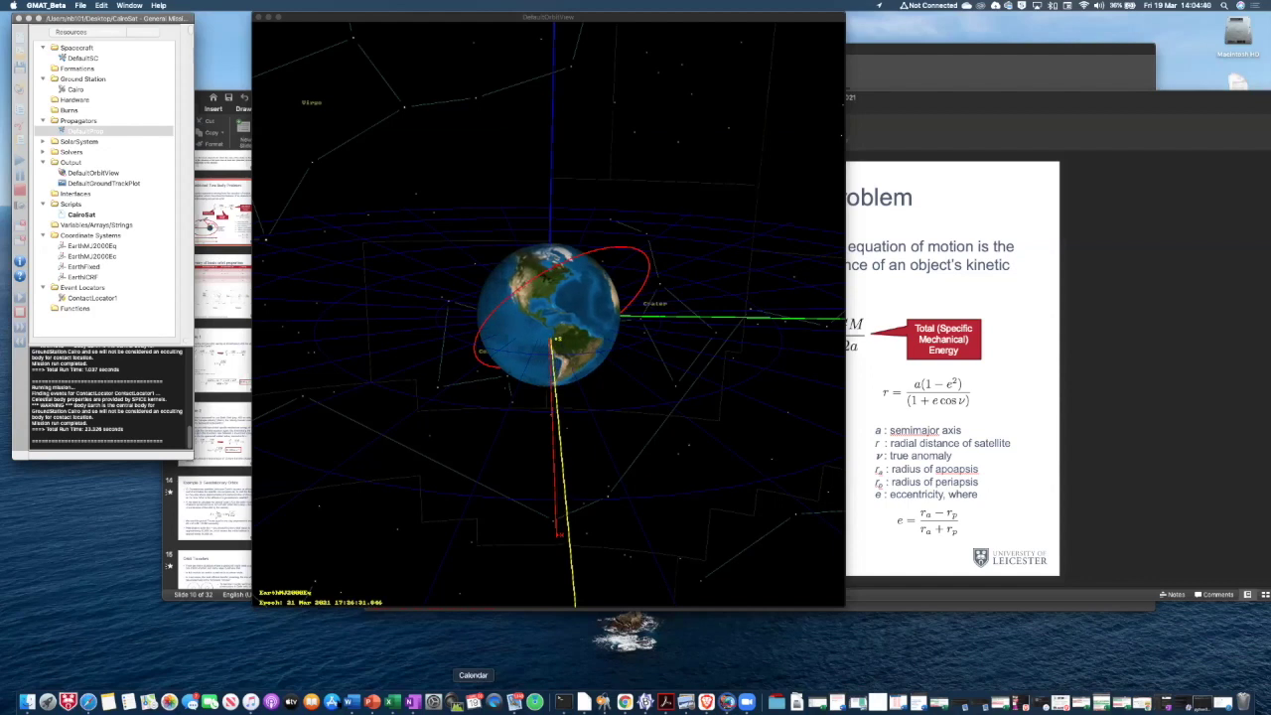
Switch to PowerPoint and show slide 20, The Non-Spherical Earth, to review the gravitational potential harmonics.
click(374, 703)
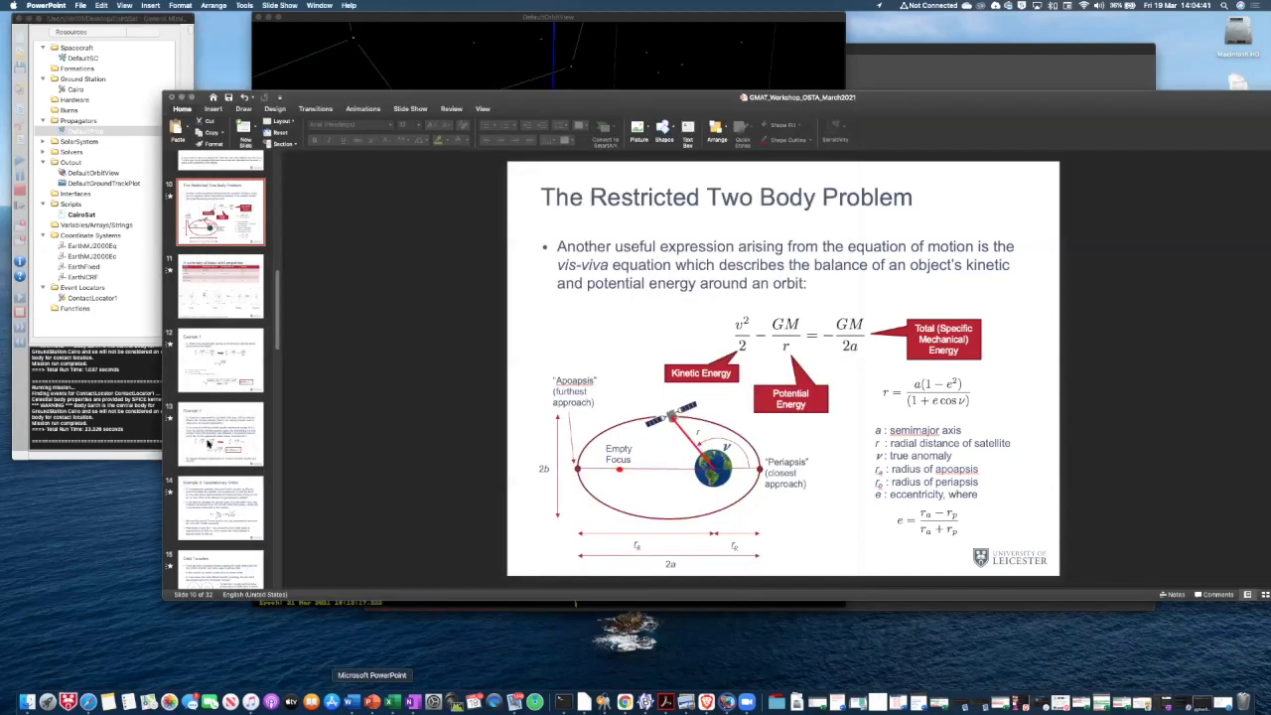
scroll(209, 444, down, 5)
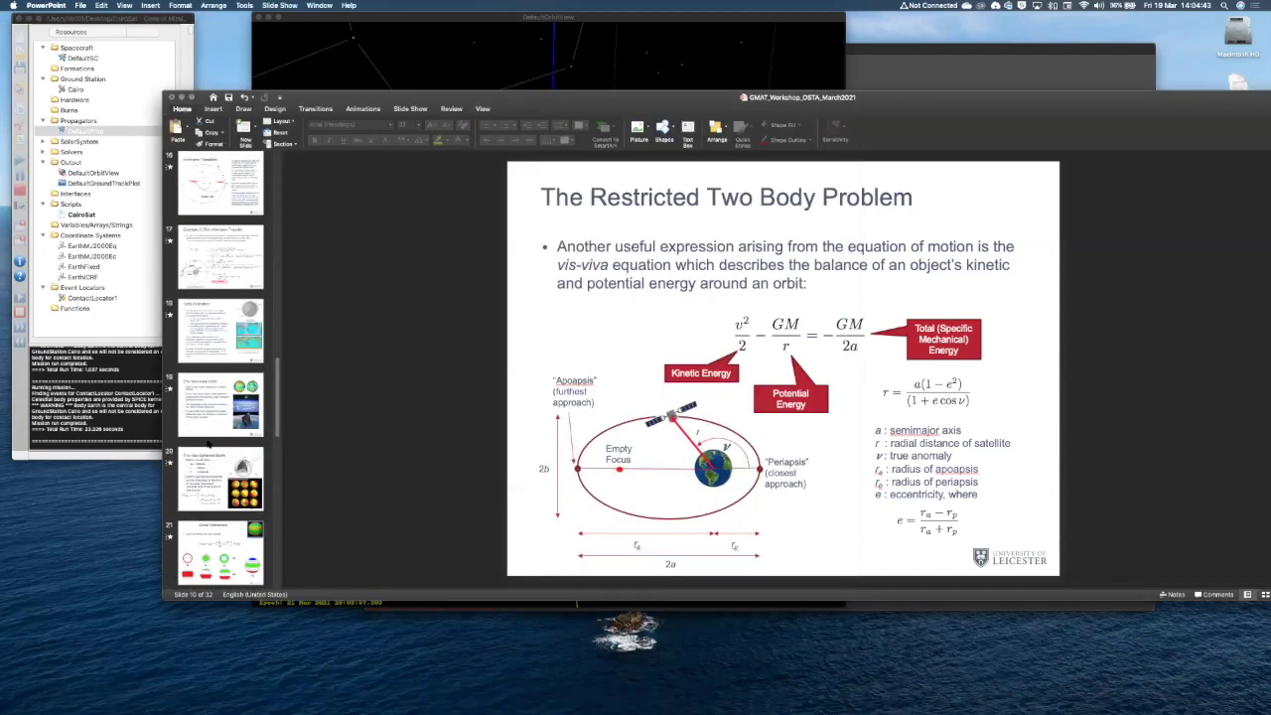
click(208, 444)
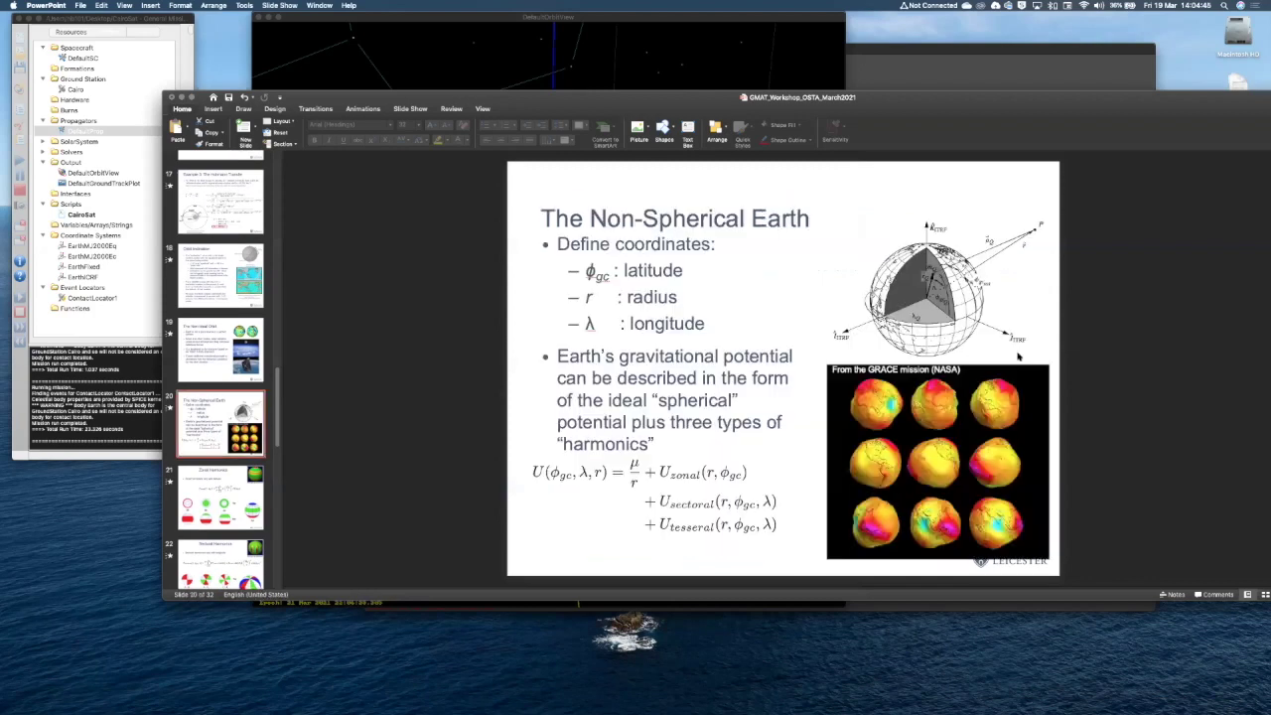
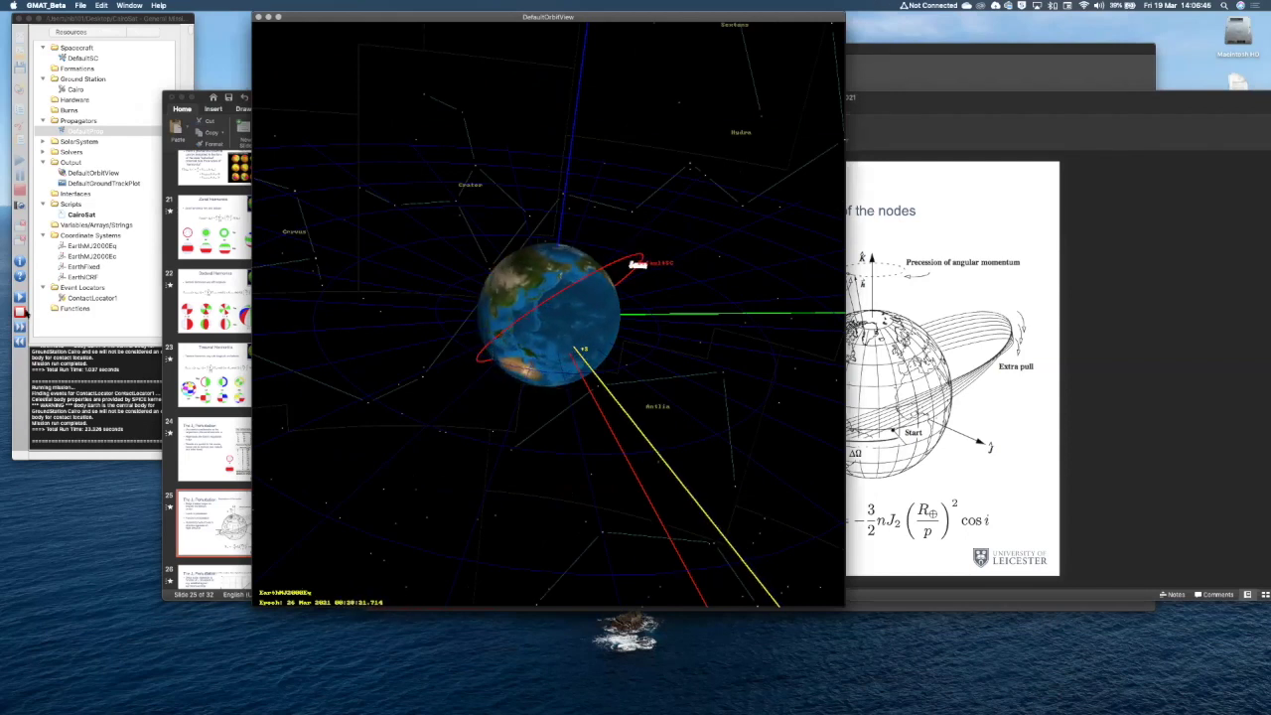
Run the mission with the non-spherical gravity model and replay its animation to examine the orbit's precession.
click(60, 137)
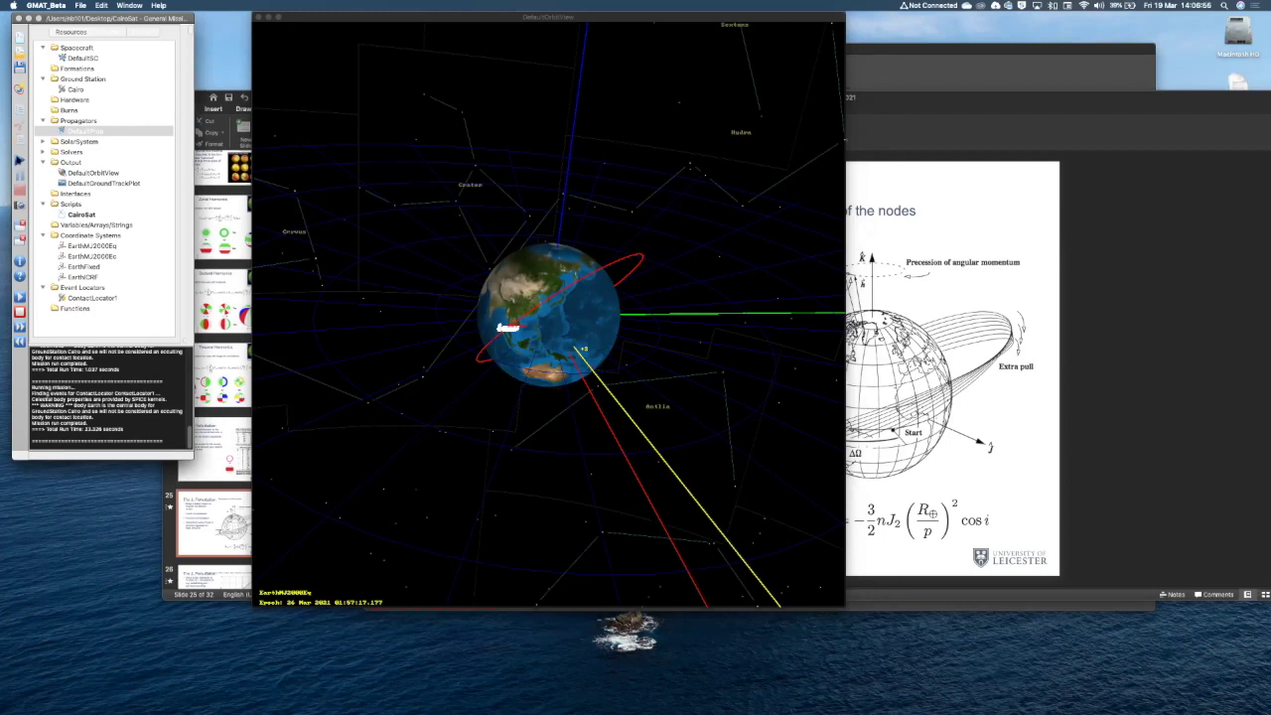
click(18, 159)
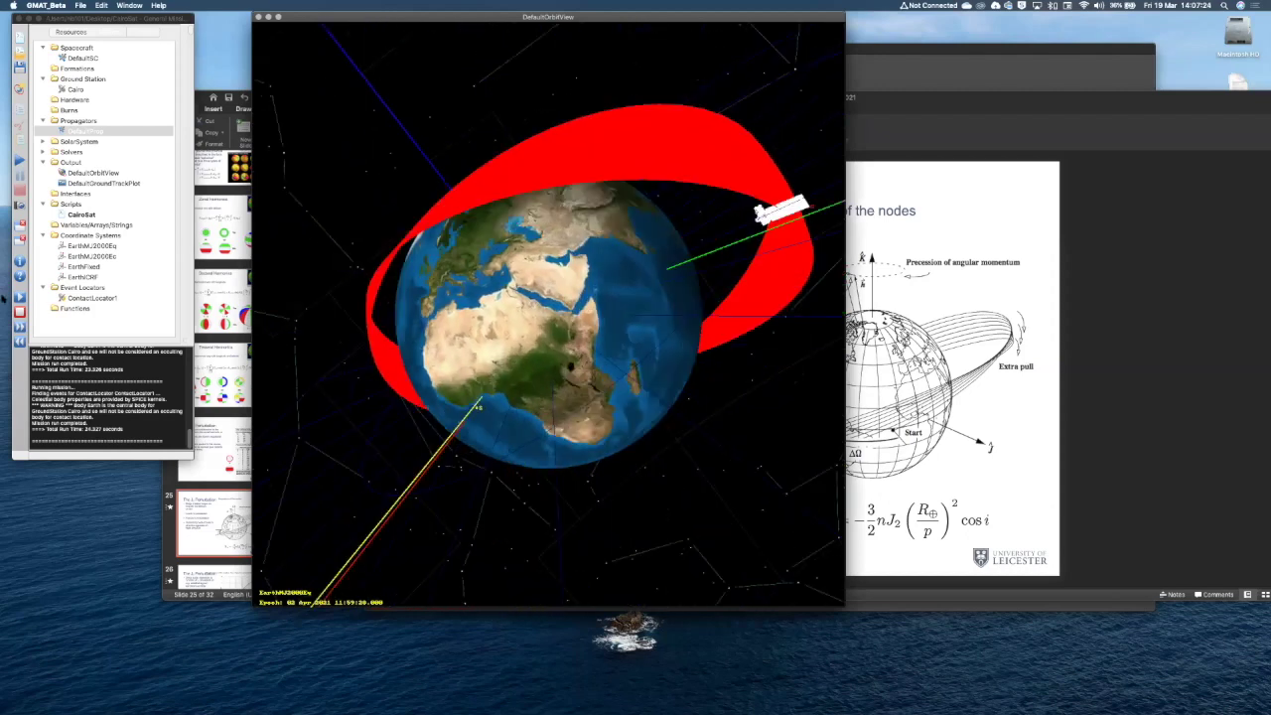
click(18, 298)
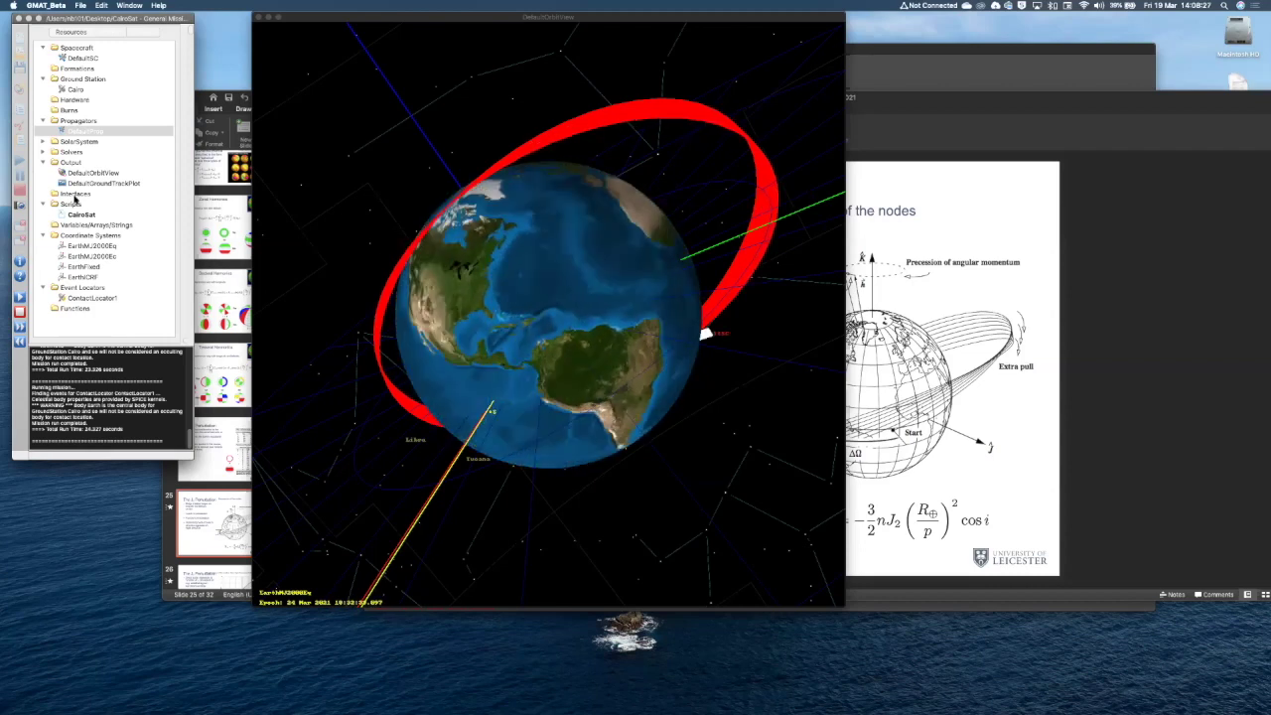
Set the DefaultProp propagator's gravity degree and order to 0 and accept the changes.
double_click(84, 131)
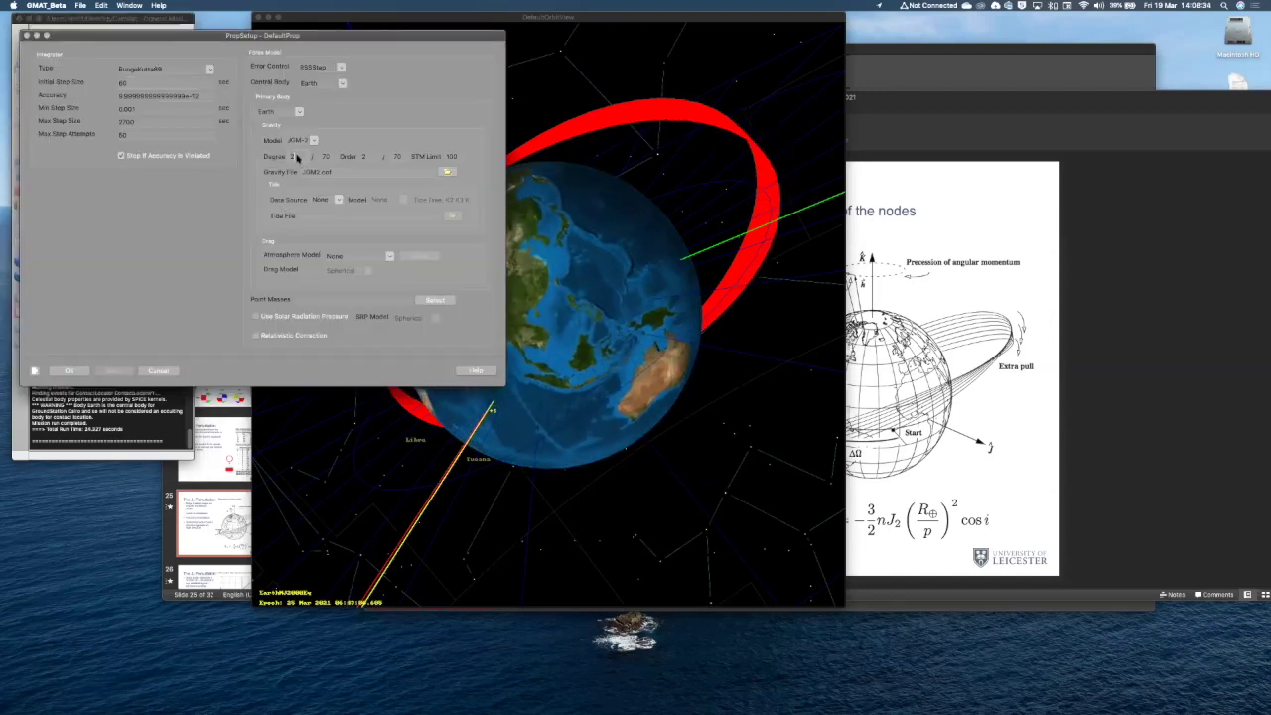
double_click(305, 157)
text(3)
key(Tab)
text(3)
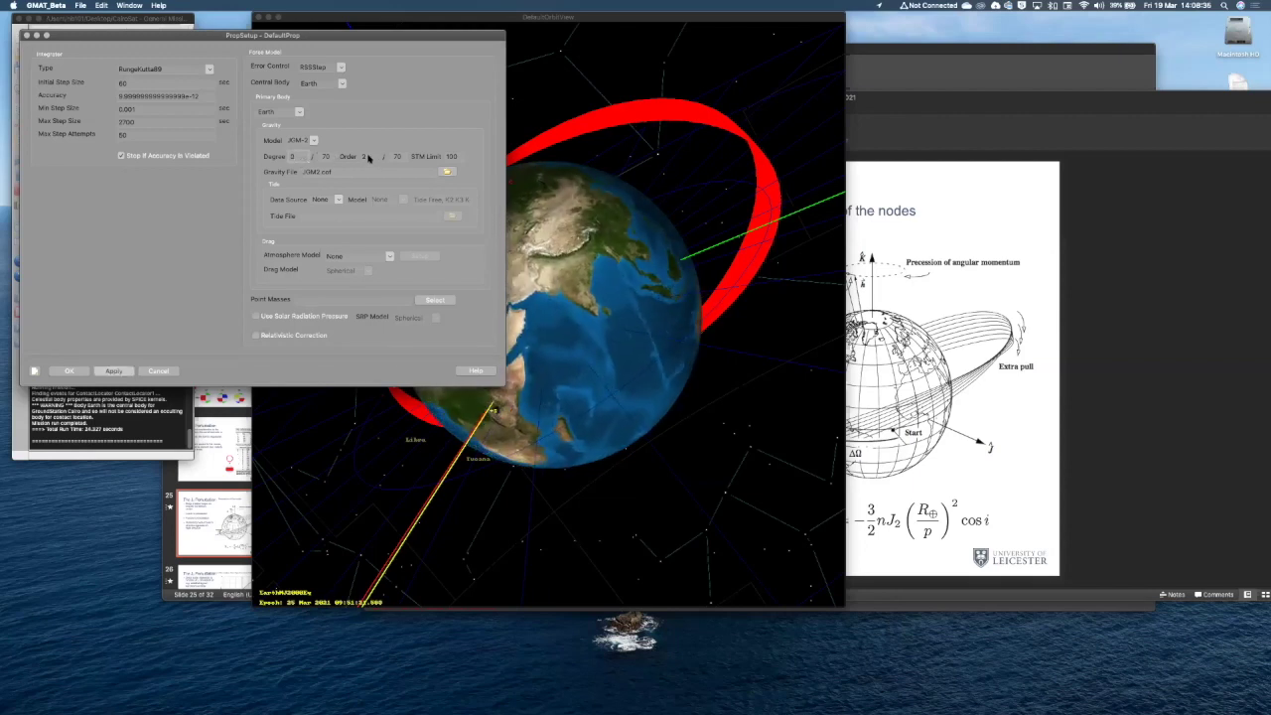
click(107, 372)
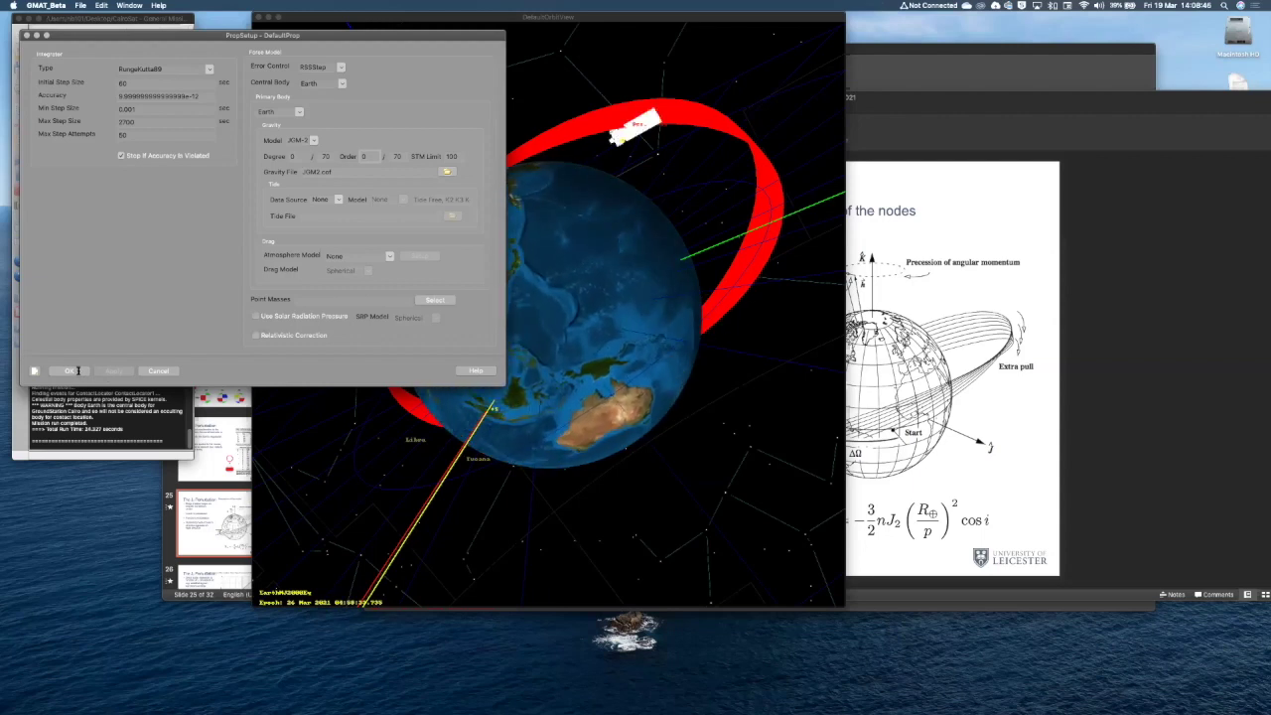
key(Return)
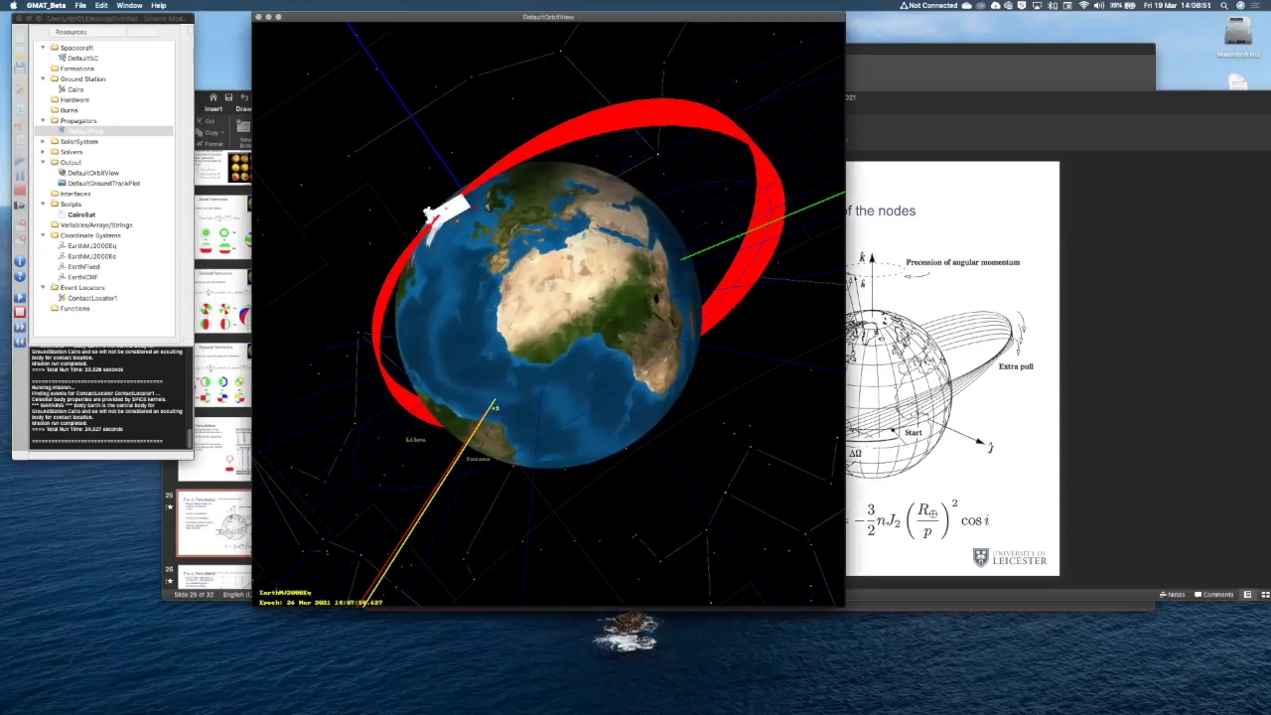
Stop the animation playback and rerun the mission with the spherical gravity model.
click(38, 194)
click(19, 311)
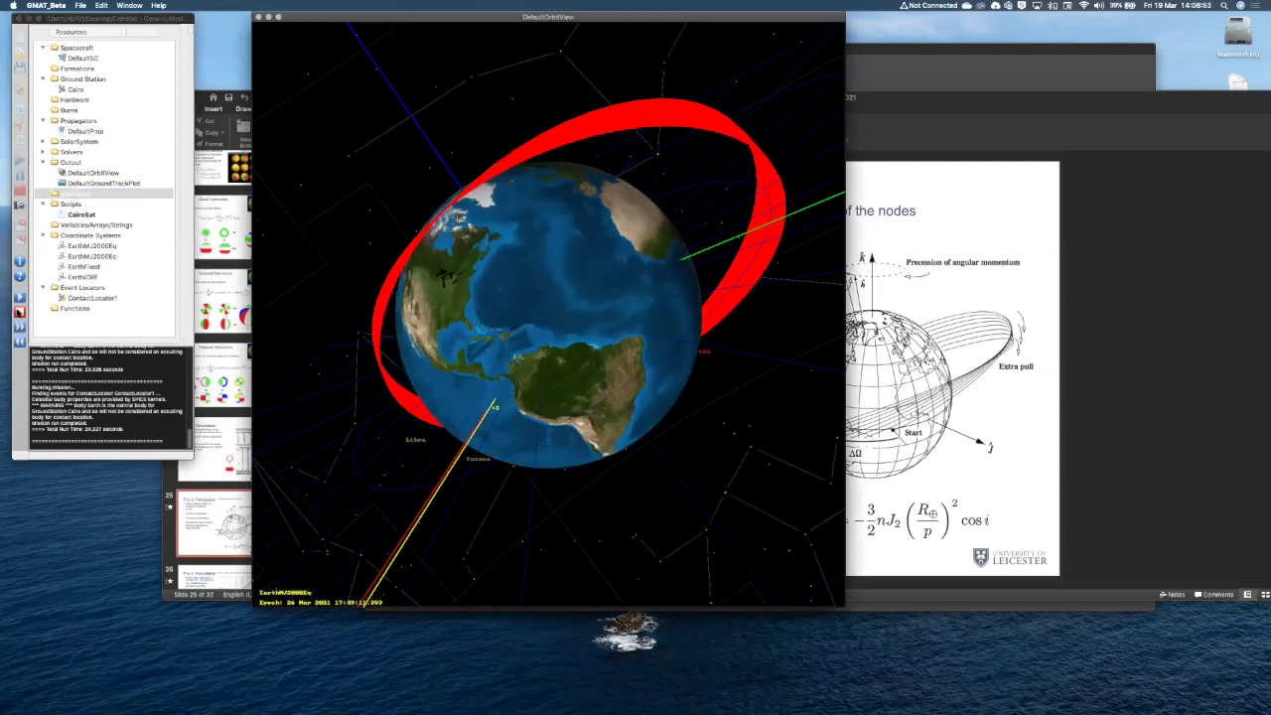
click(19, 162)
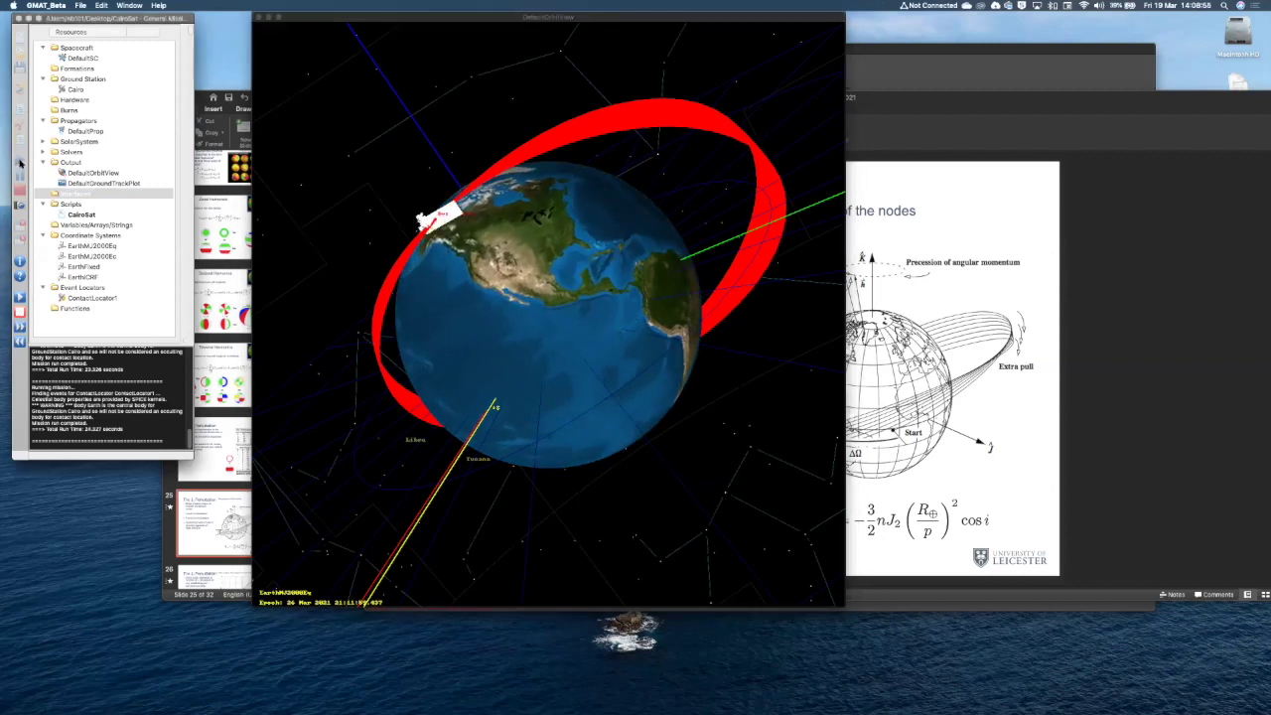
click(19, 162)
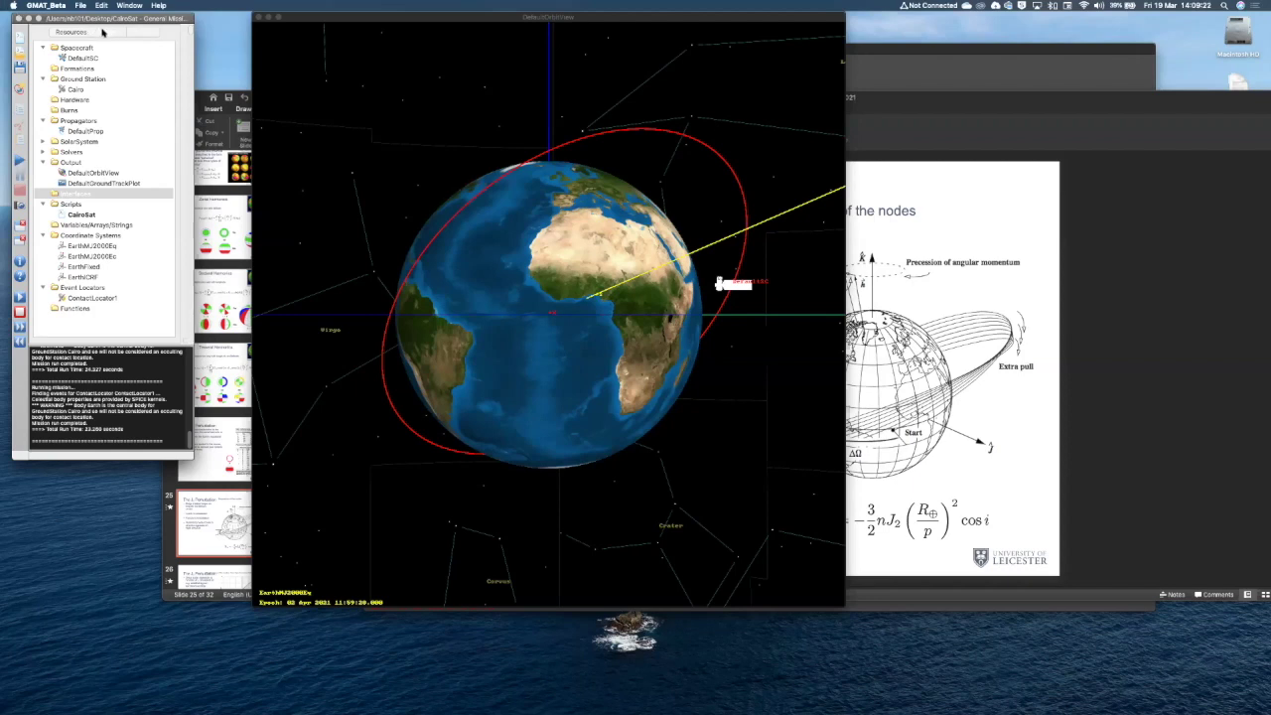
Review the DefaultSC spacecraft's attitude and its ballistic and mass properties, including the drag coefficient and drag area.
click(78, 59)
double_click(77, 59)
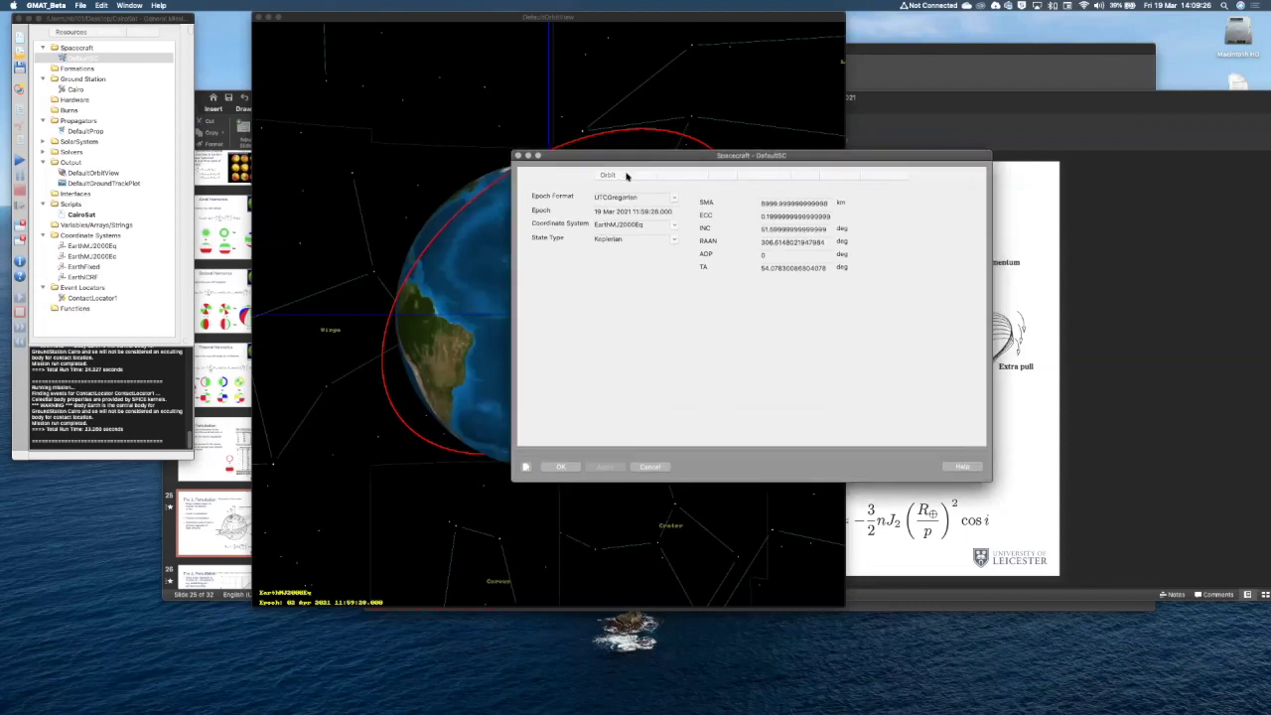
click(639, 177)
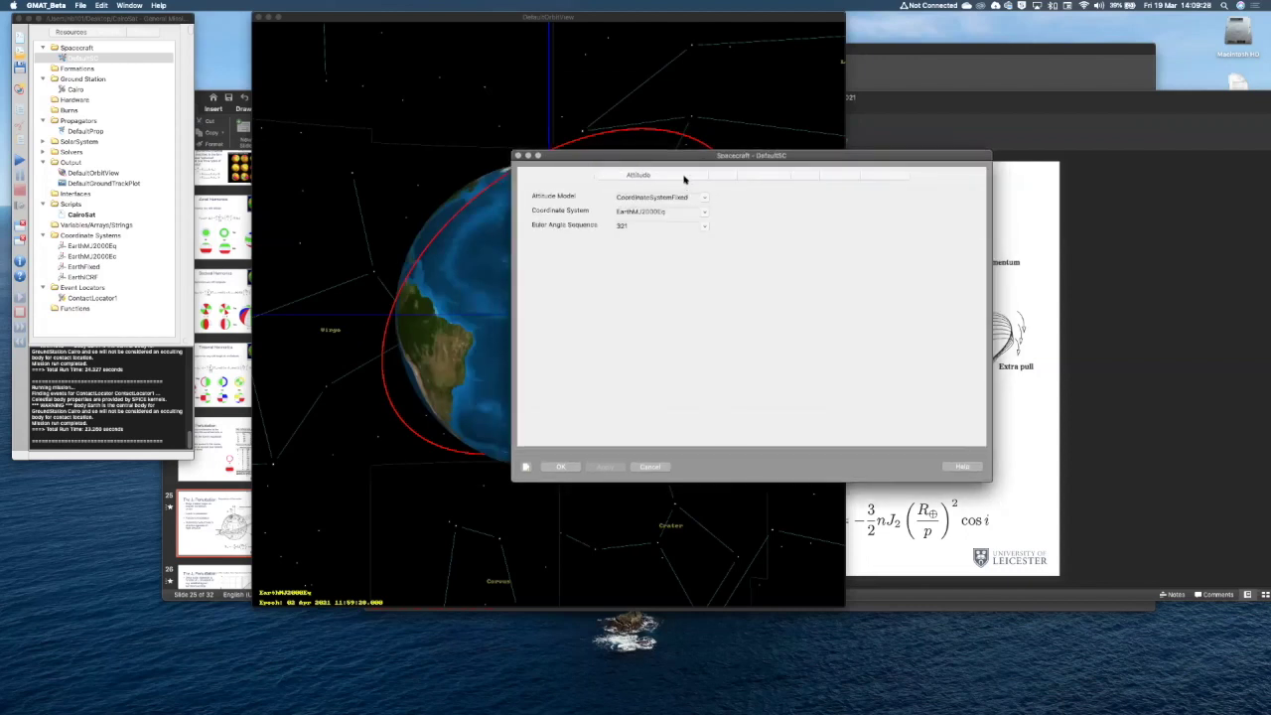
click(684, 177)
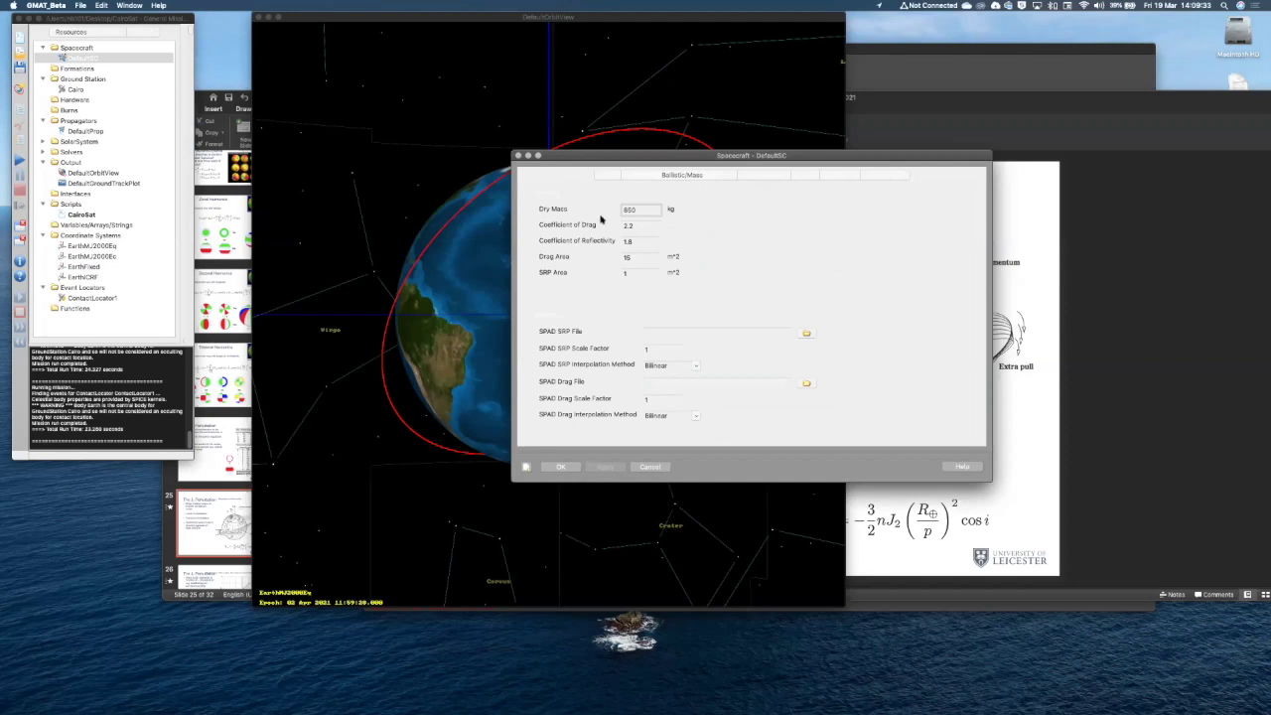
click(634, 211)
click(575, 370)
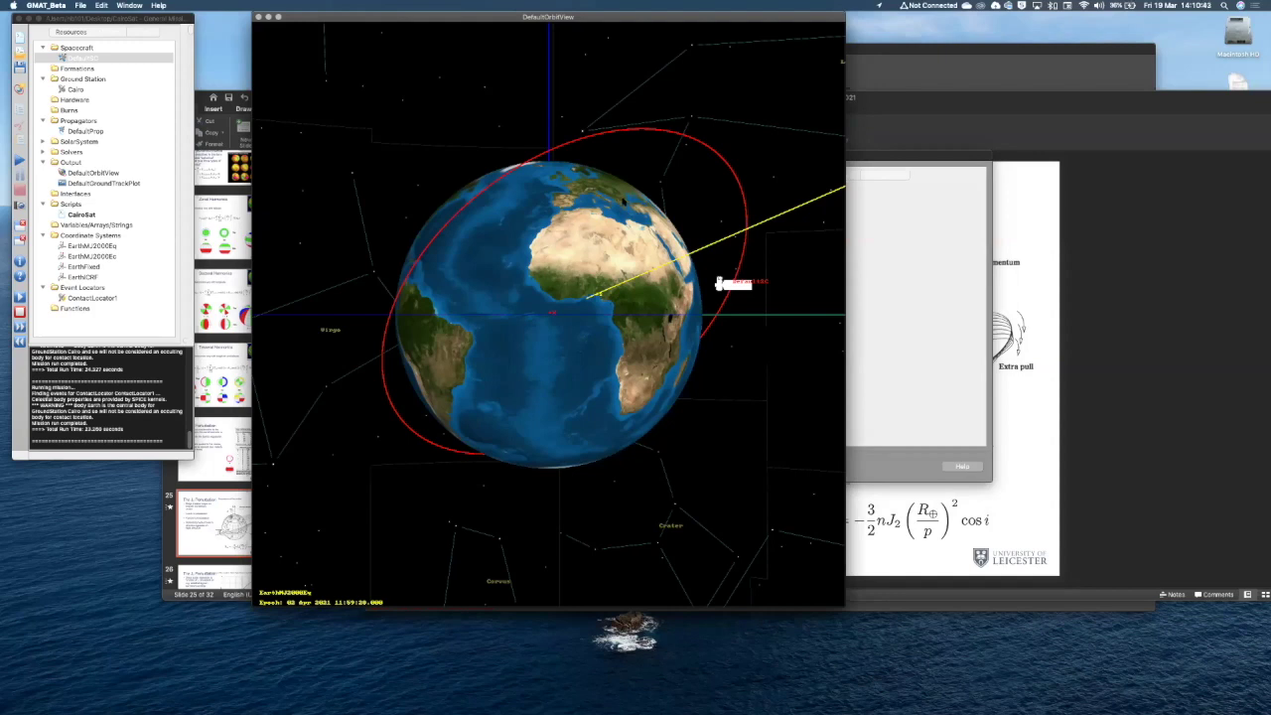
drag(413, 18, 451, 17)
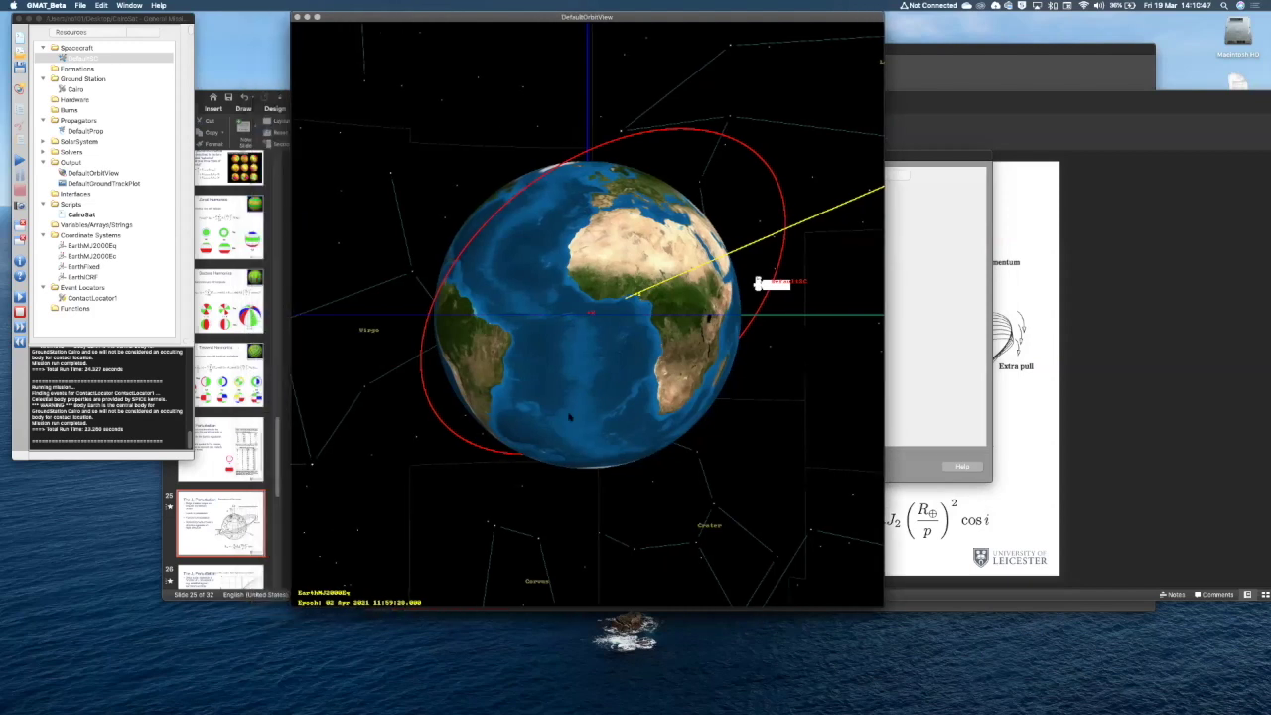
mouse_move(626, 315)
mouse_down()
mouse_move(676, 303)
mouse_move(595, 307)
mouse_move(683, 320)
mouse_move(610, 305)
mouse_up()
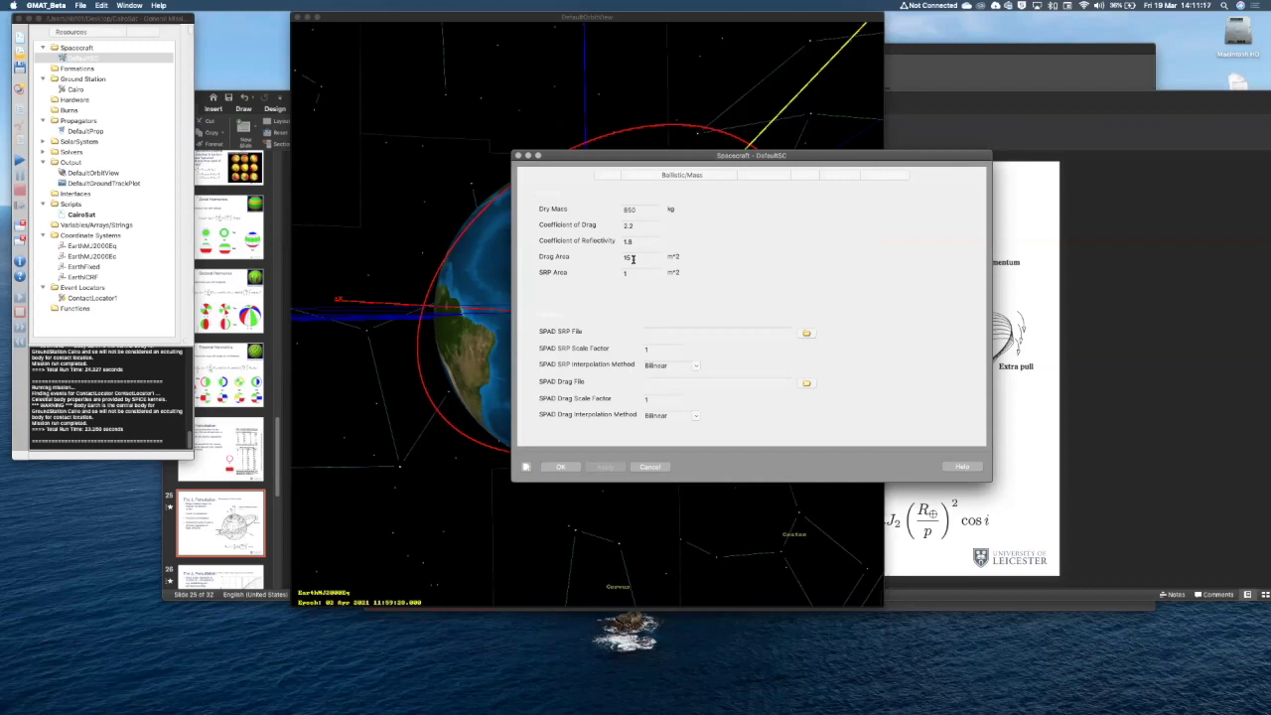
click(559, 467)
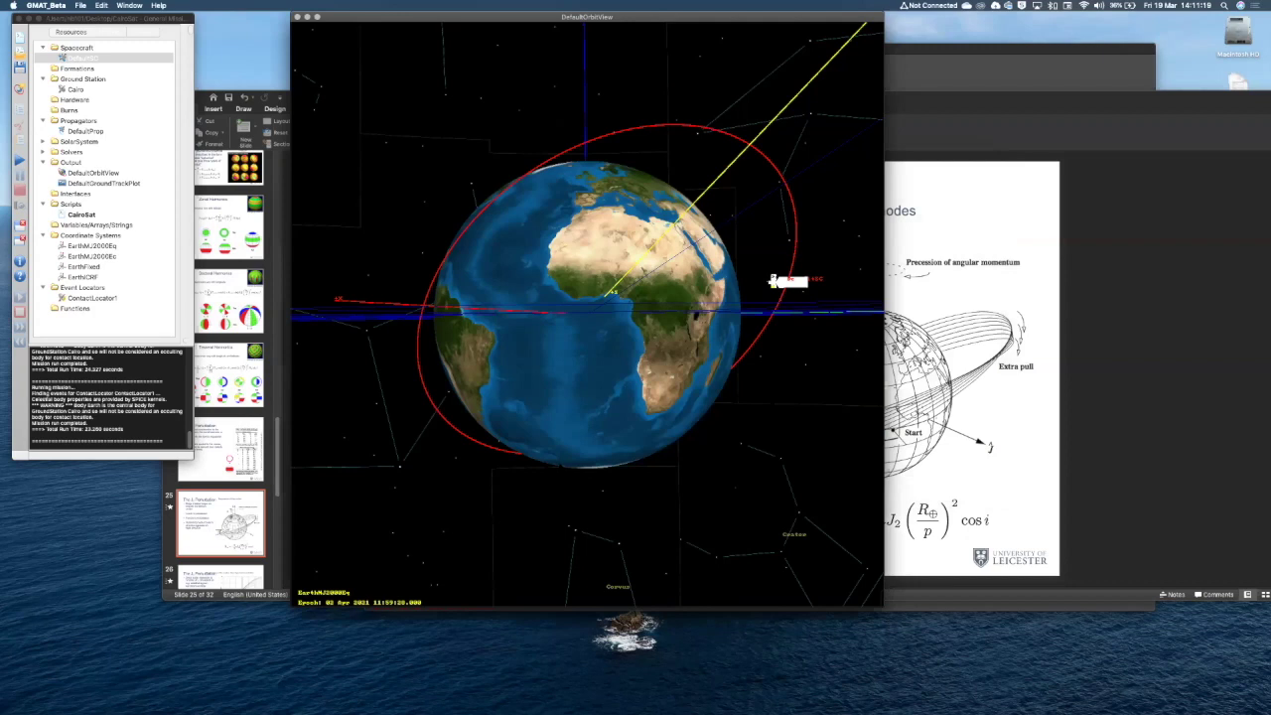
Set the DefaultProp propagator's atmosphere model to MSISE90 and keep its drag model as Spherical.
double_click(84, 131)
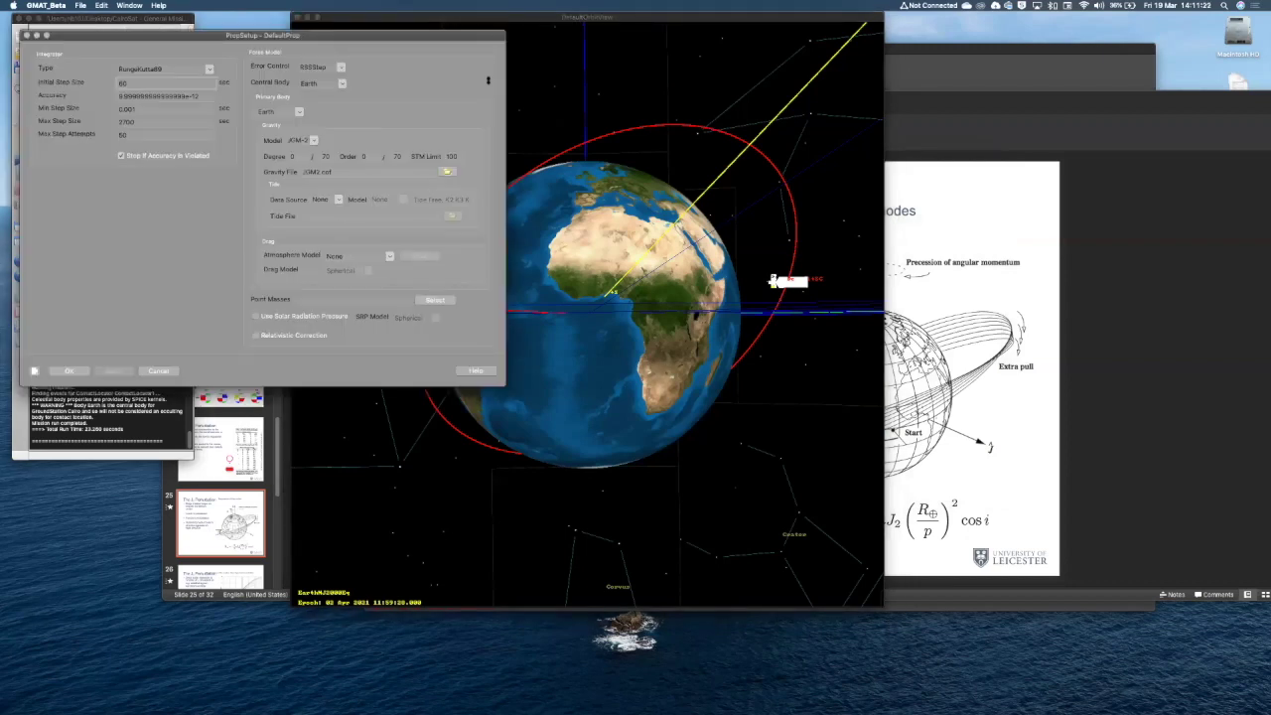
drag(405, 36, 840, 49)
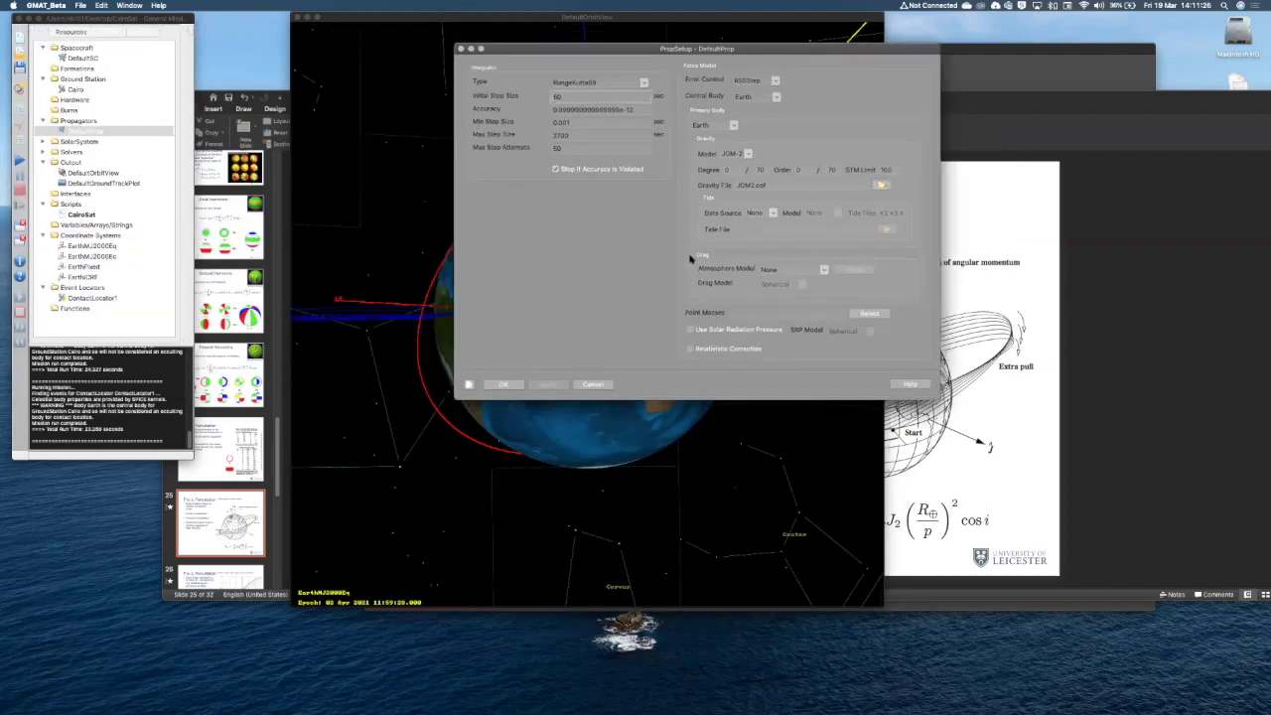
click(823, 270)
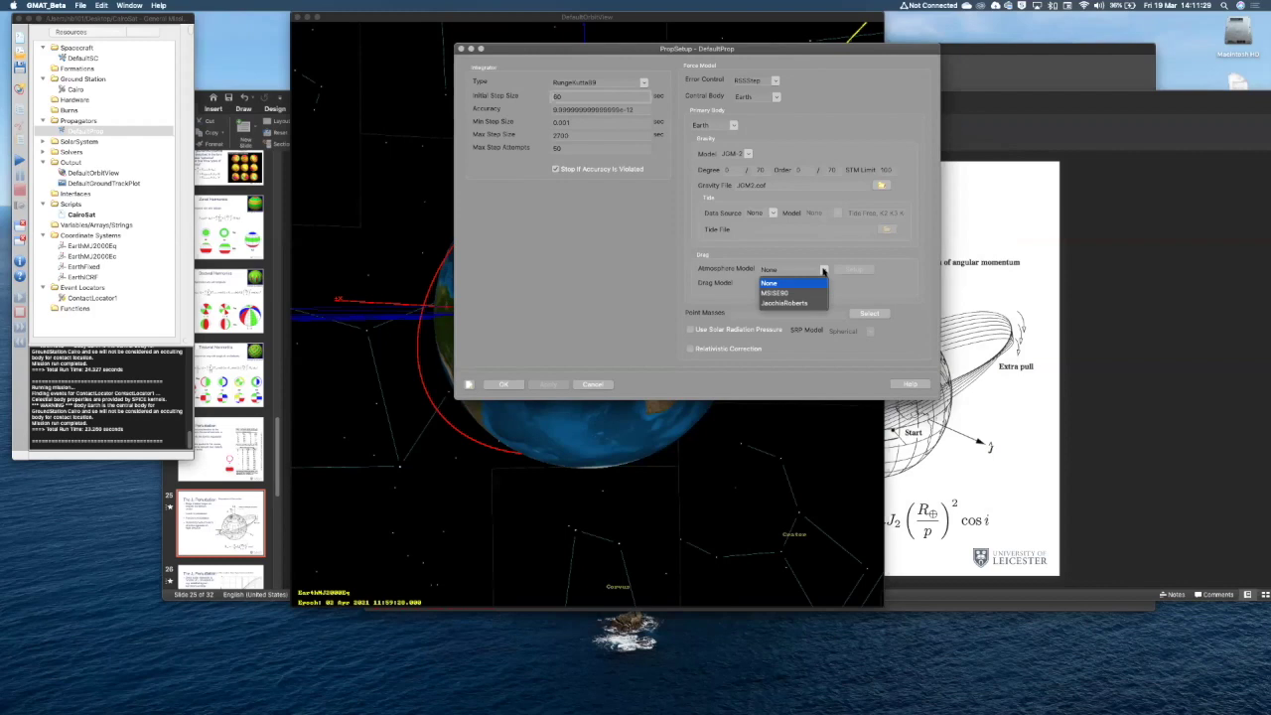
click(774, 293)
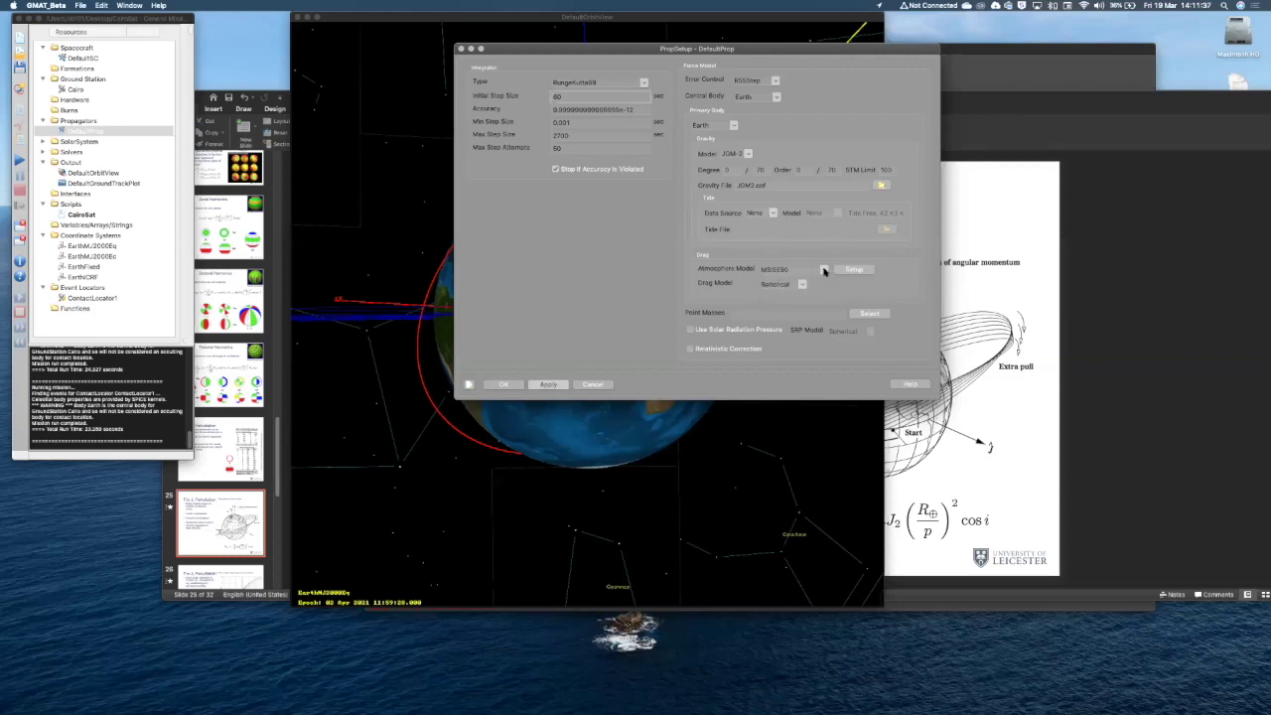
click(823, 270)
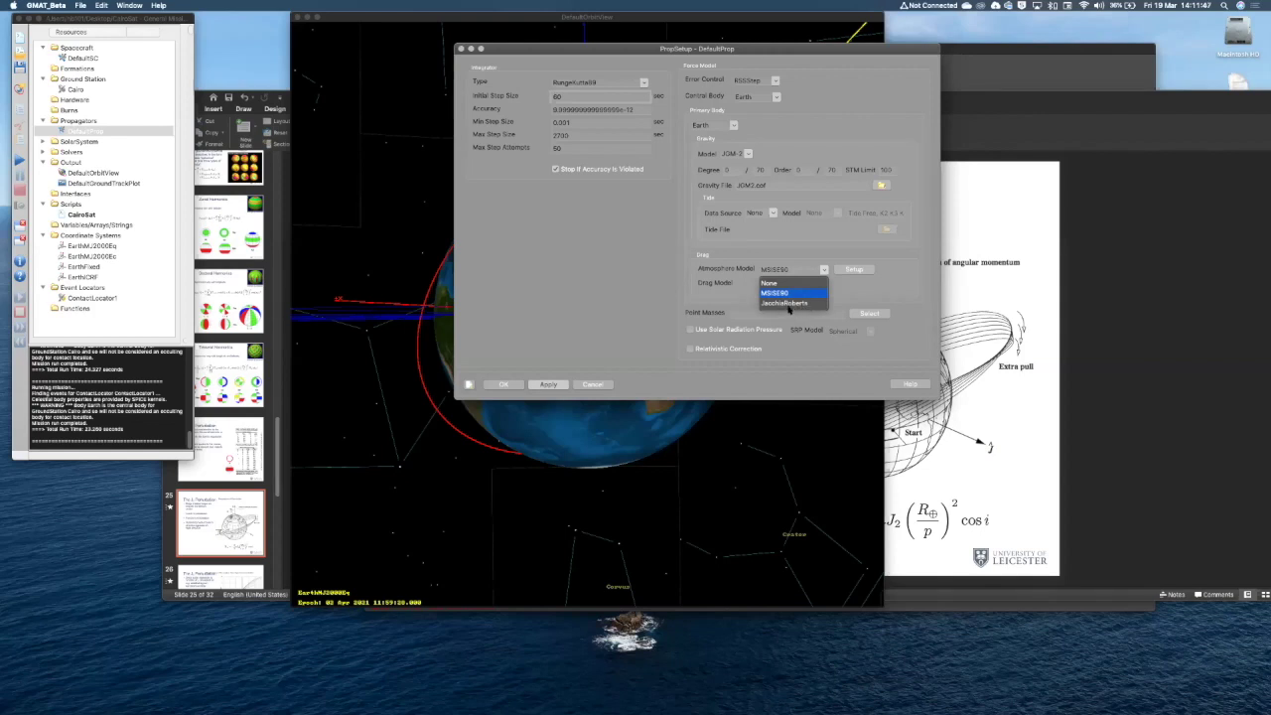
click(782, 294)
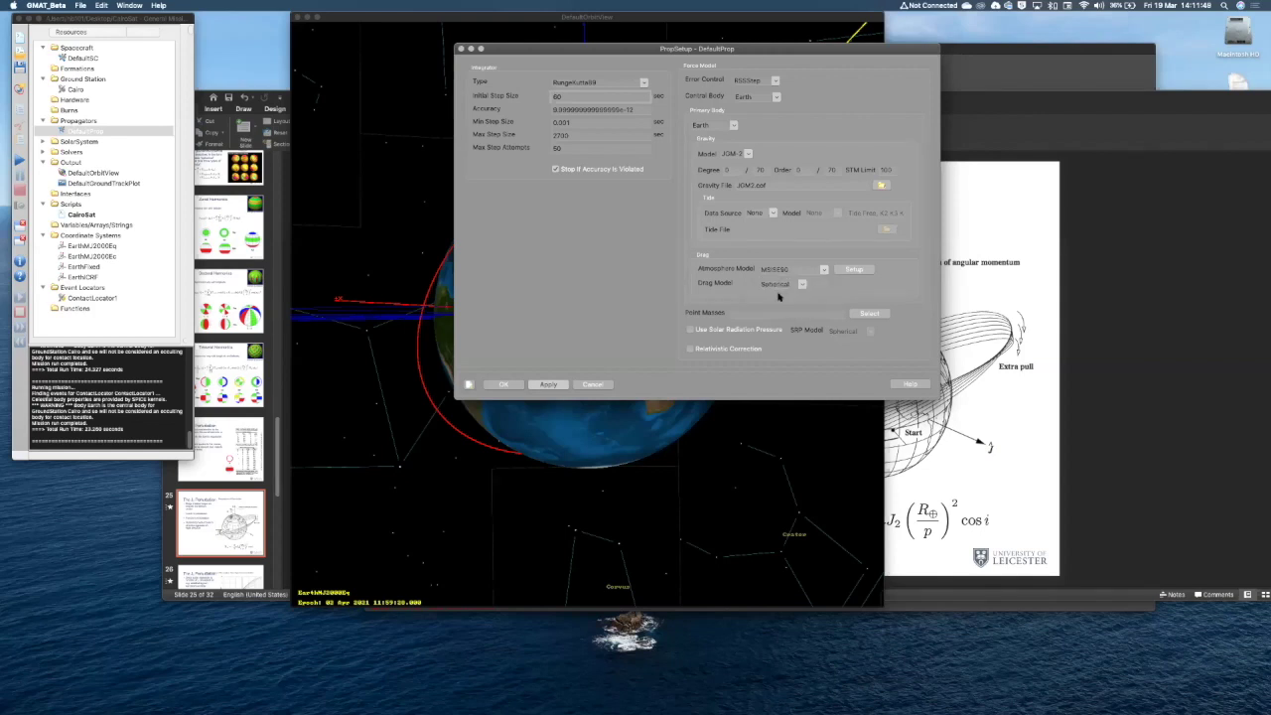
click(802, 285)
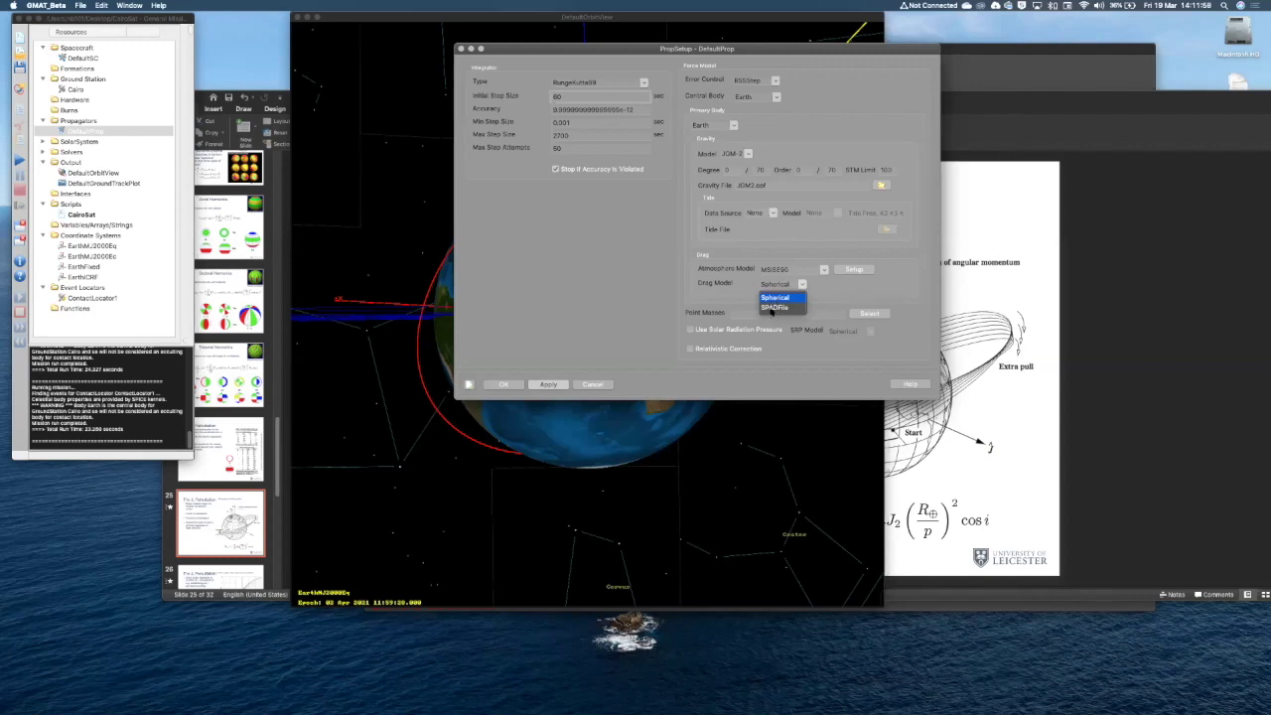
click(770, 299)
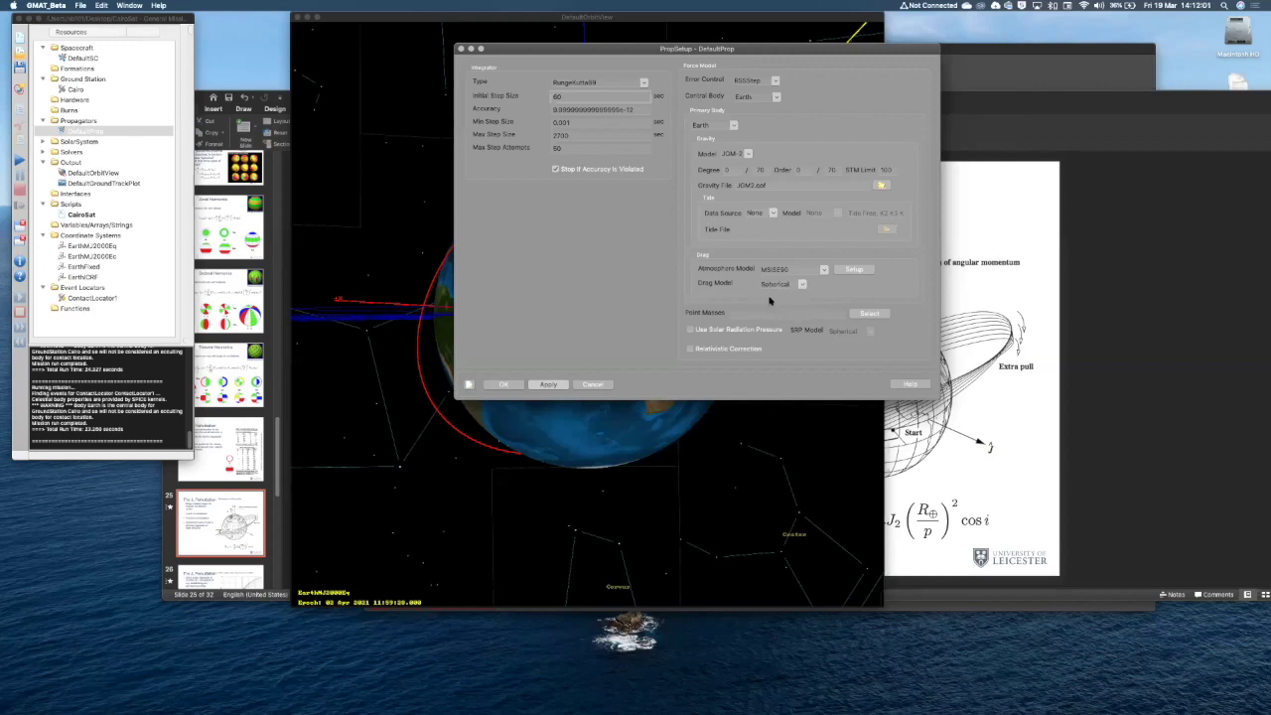
Review and accept the atmosphere model's space weather setup, and apply the changes to DefaultProp.
click(852, 270)
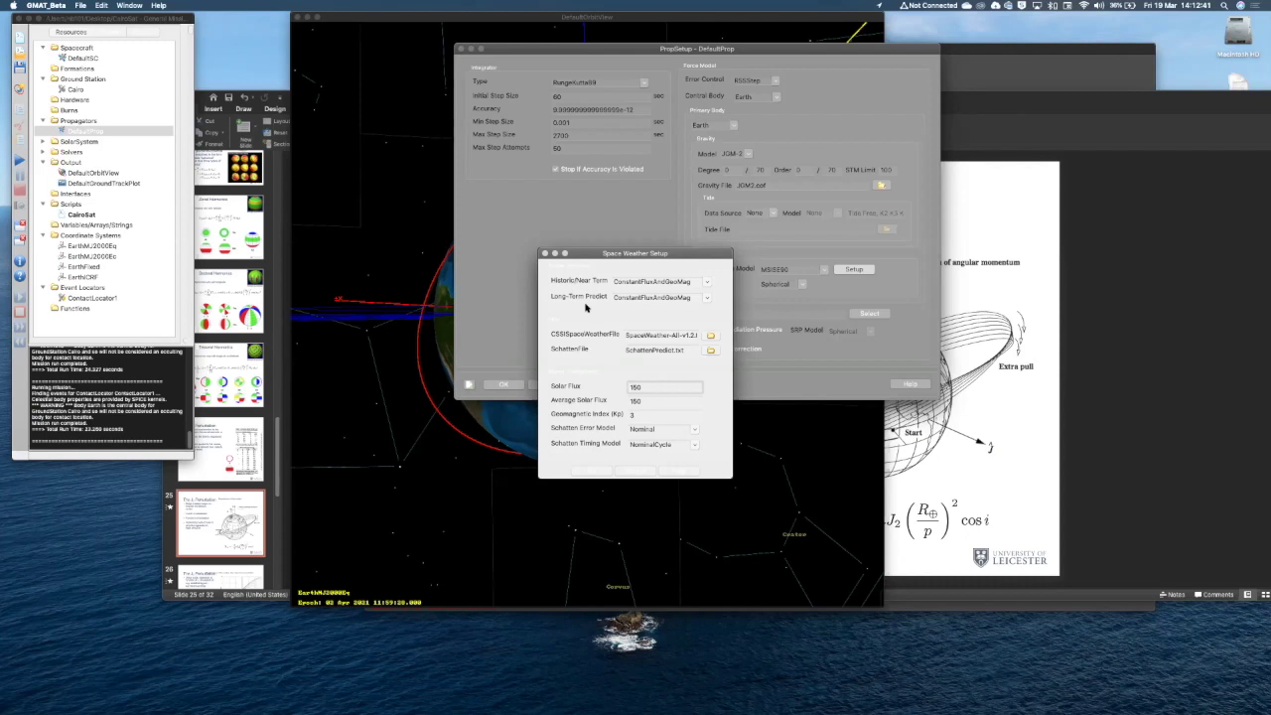
click(588, 471)
click(548, 384)
click(499, 385)
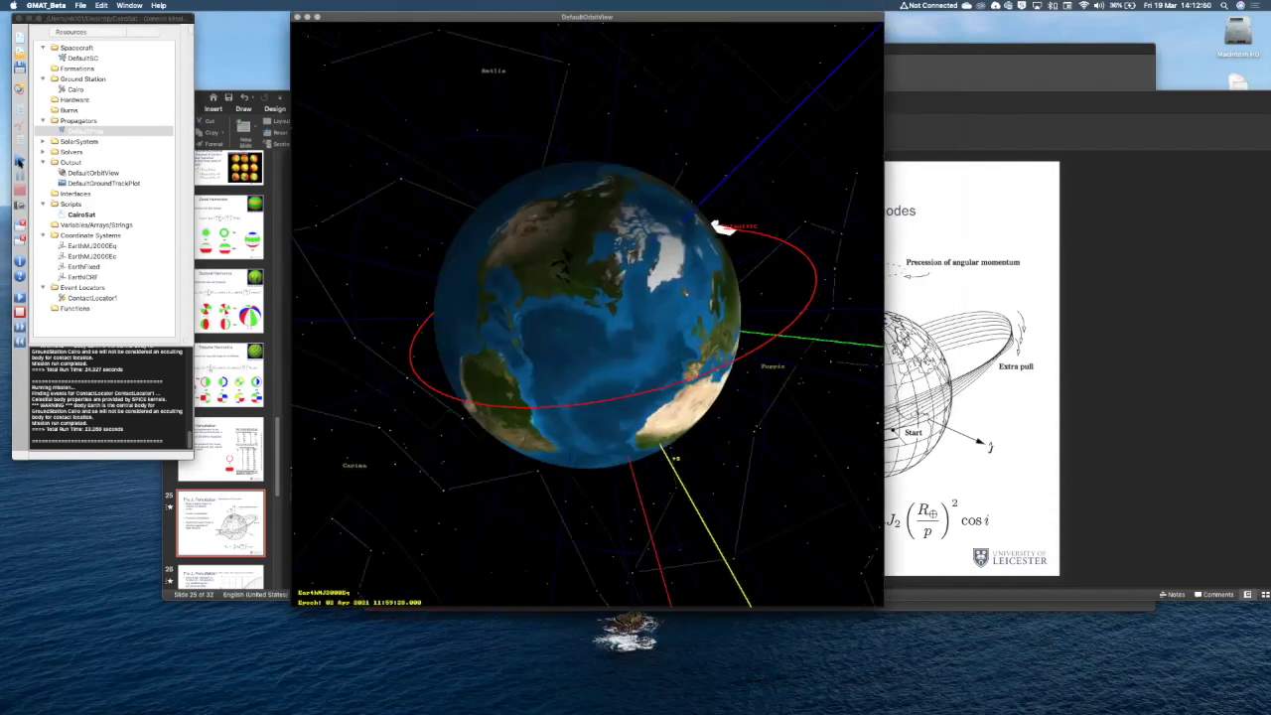
Run the mission with atmospheric drag and examine the resulting orbit from above the North Pole.
click(19, 161)
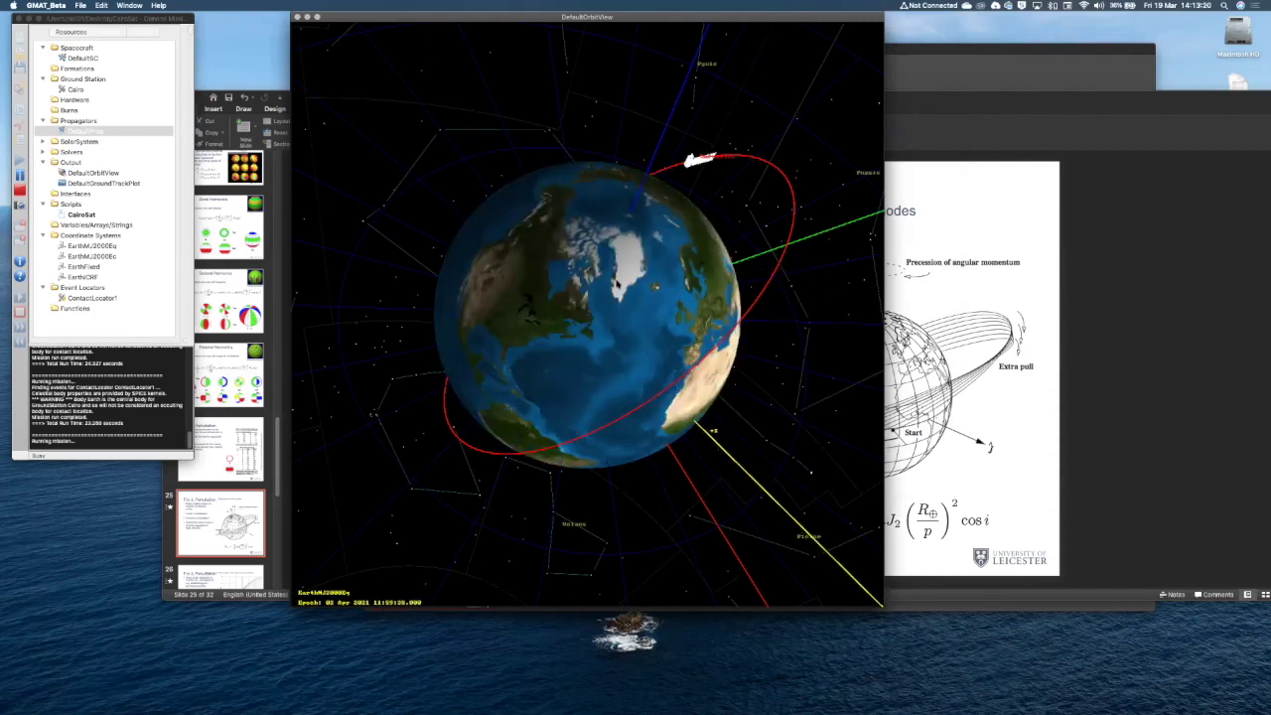
drag(553, 359, 556, 466)
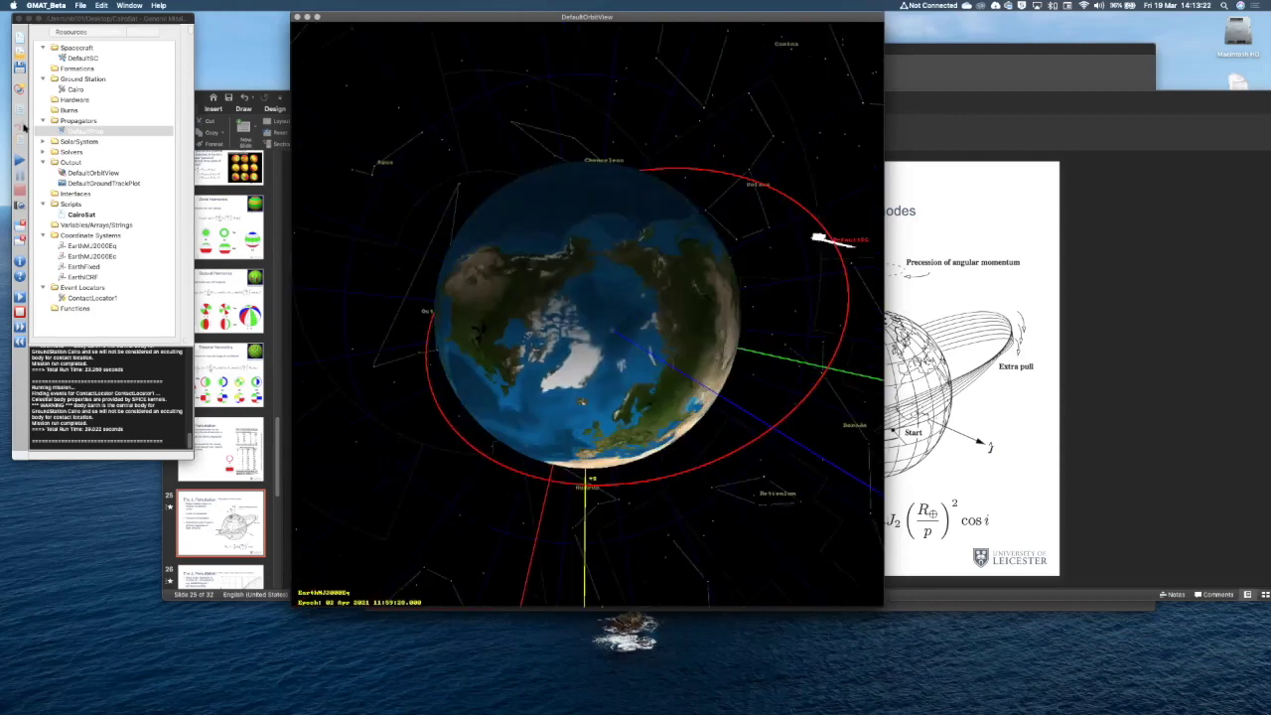
Set the DefaultSC semi-major axis to about 7001 km and try to run the mission with this lower orbit.
click(80, 59)
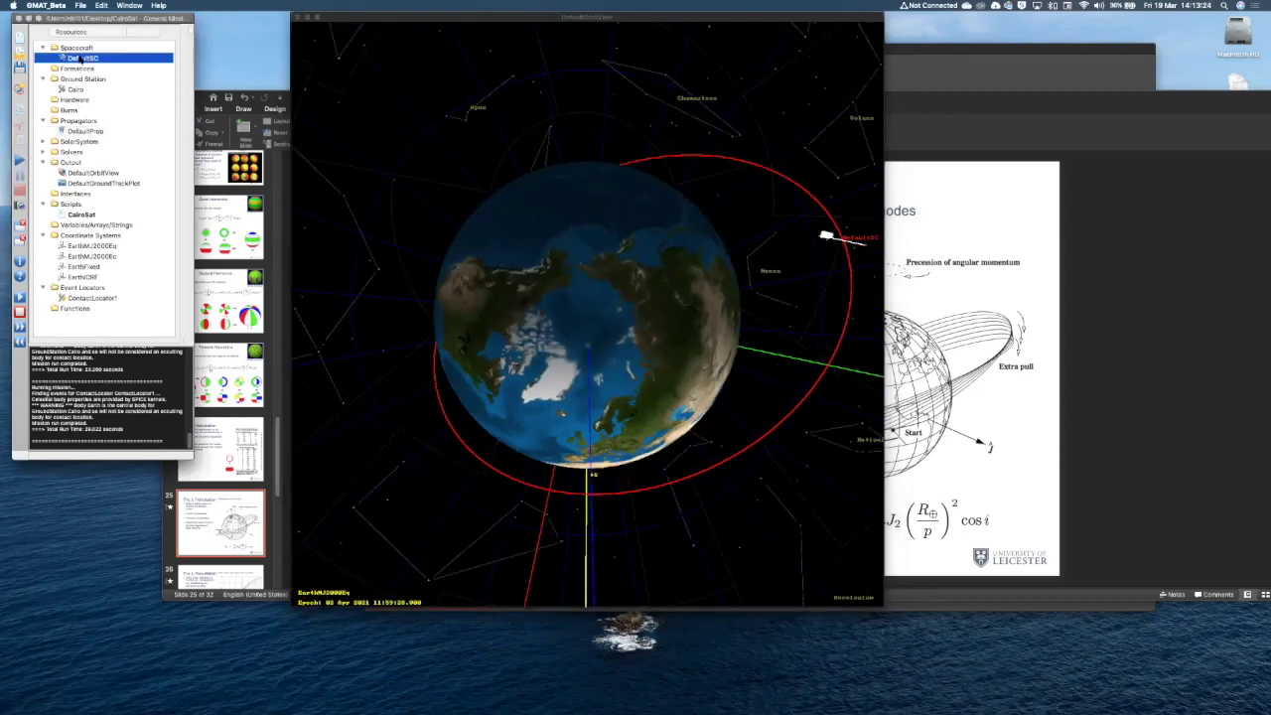
double_click(81, 59)
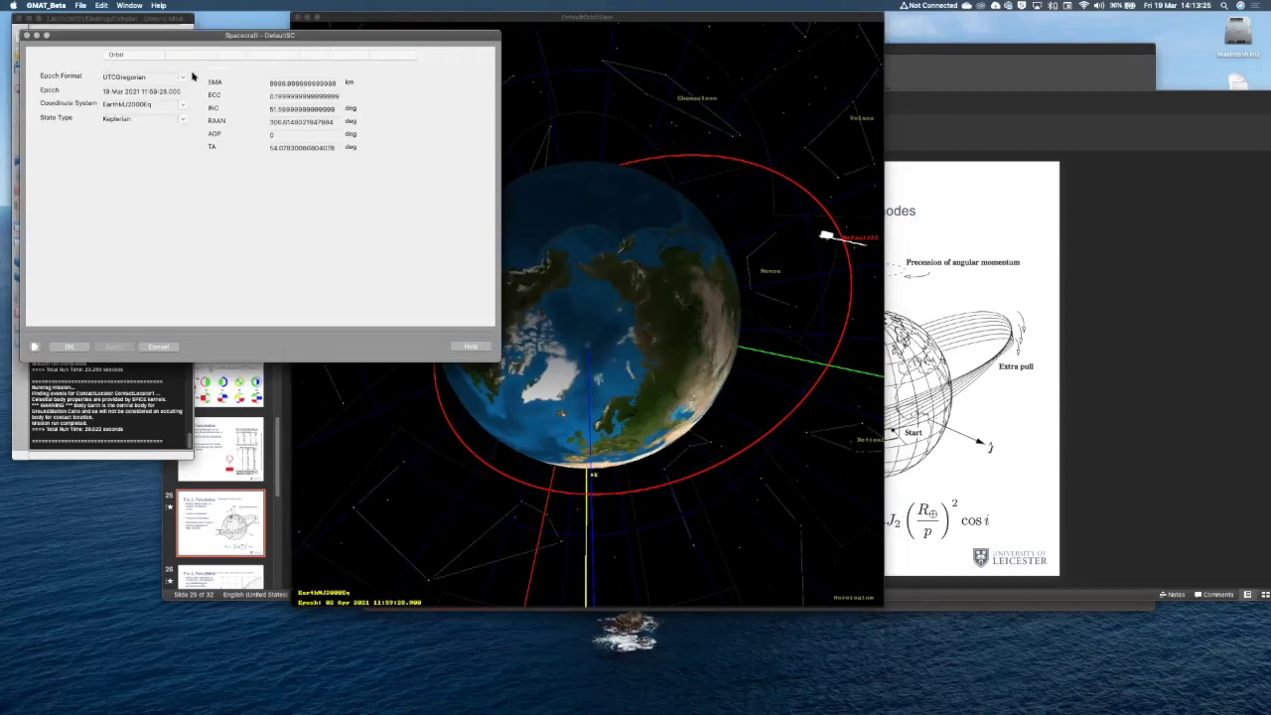
click(285, 84)
text(7000)
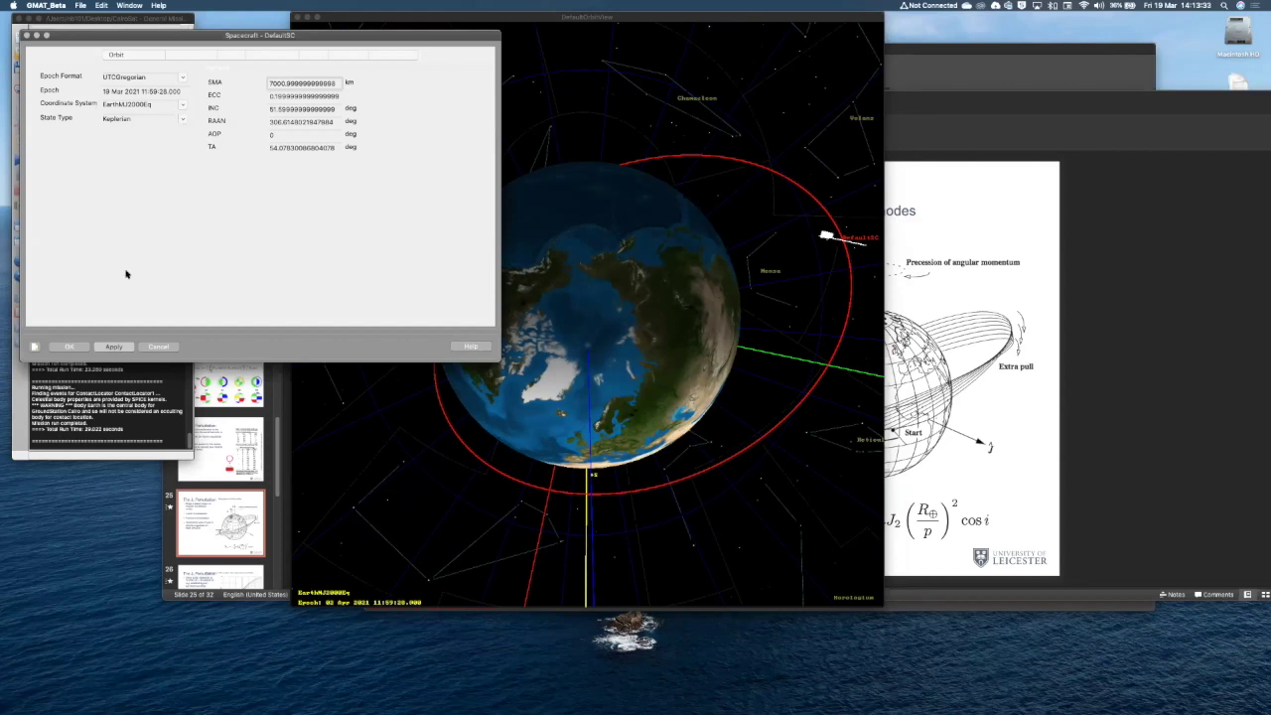
click(113, 347)
click(72, 347)
click(17, 161)
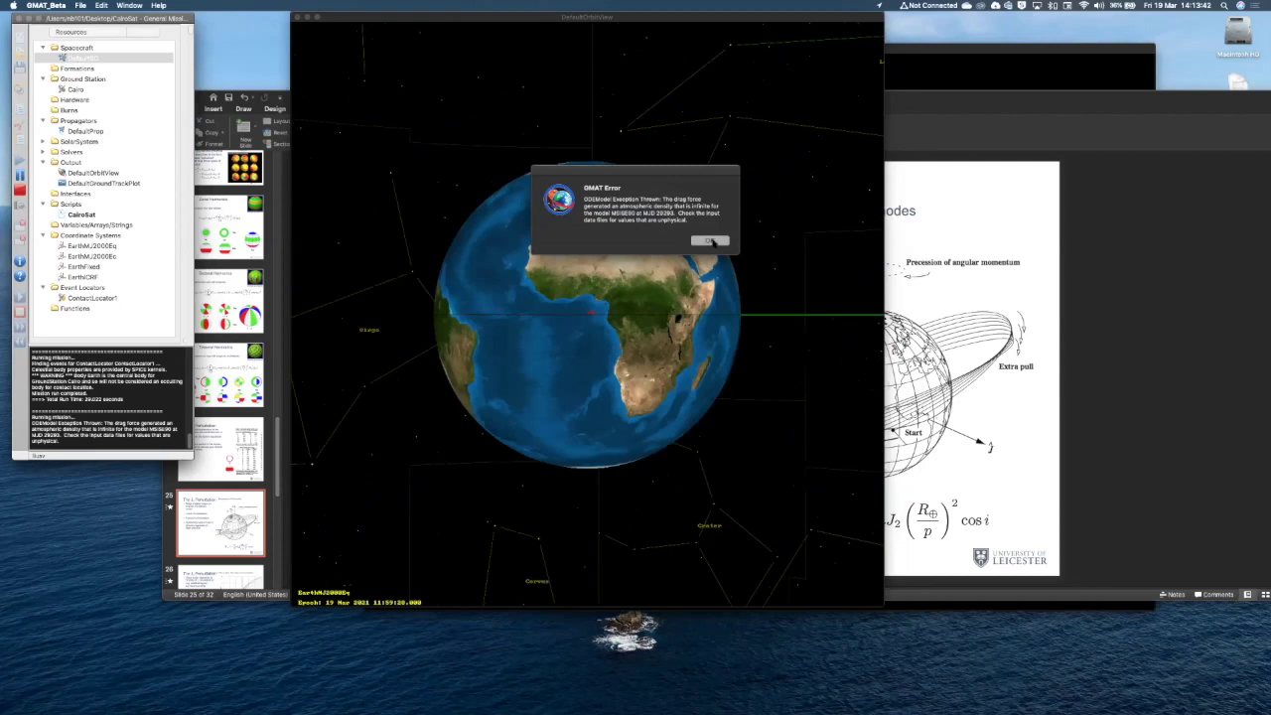
click(709, 241)
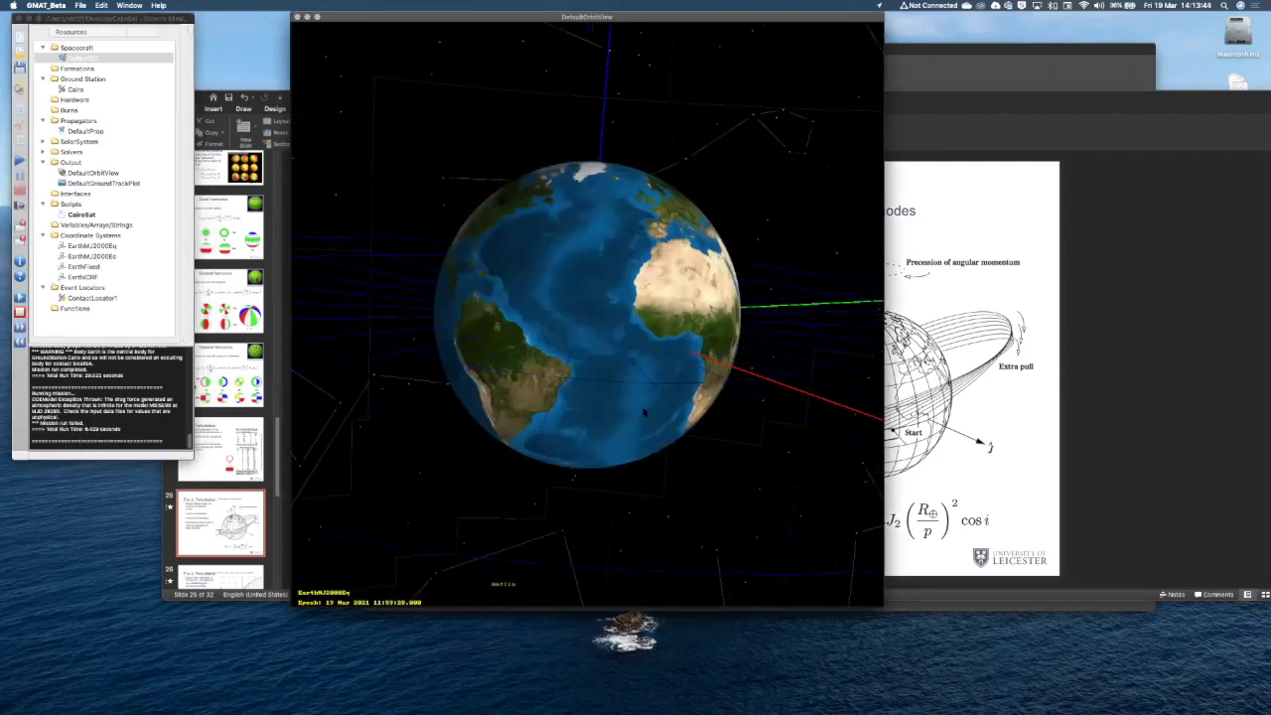
Set the DefaultSC semi-major axis to about 7501 km and try to run the mission again.
double_click(70, 60)
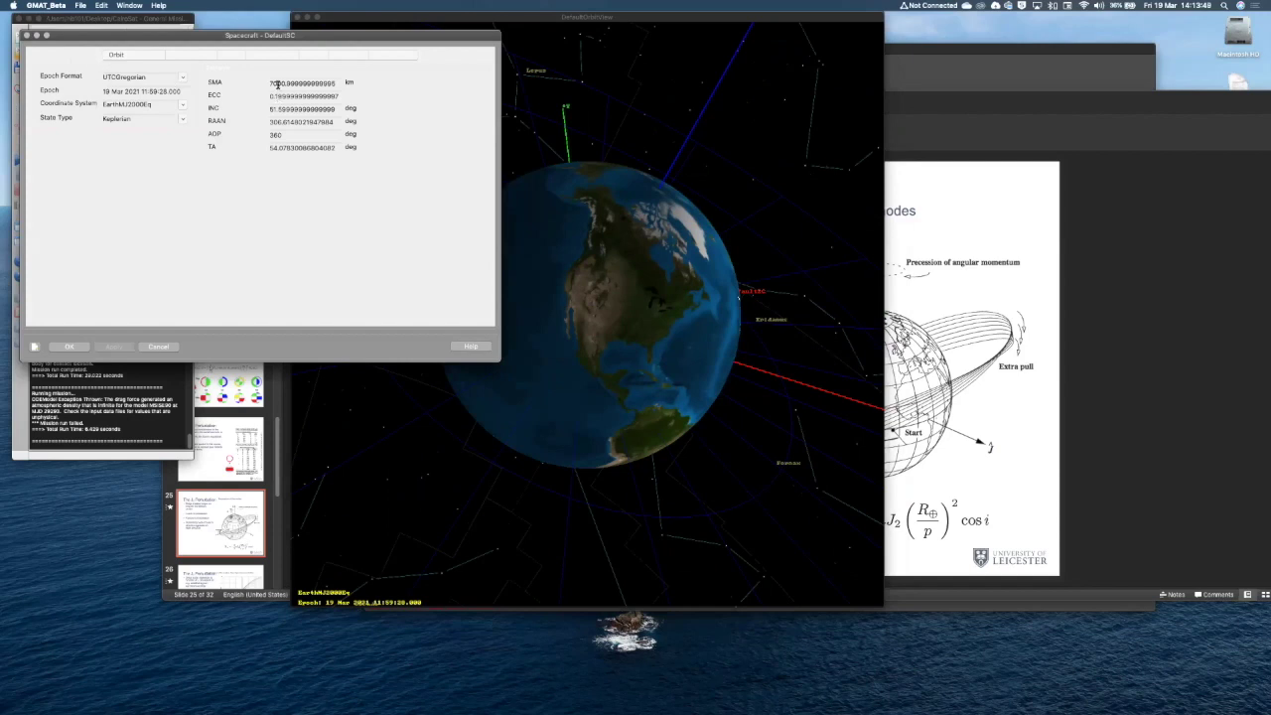
click(340, 89)
key(BackSpace)
text(5)
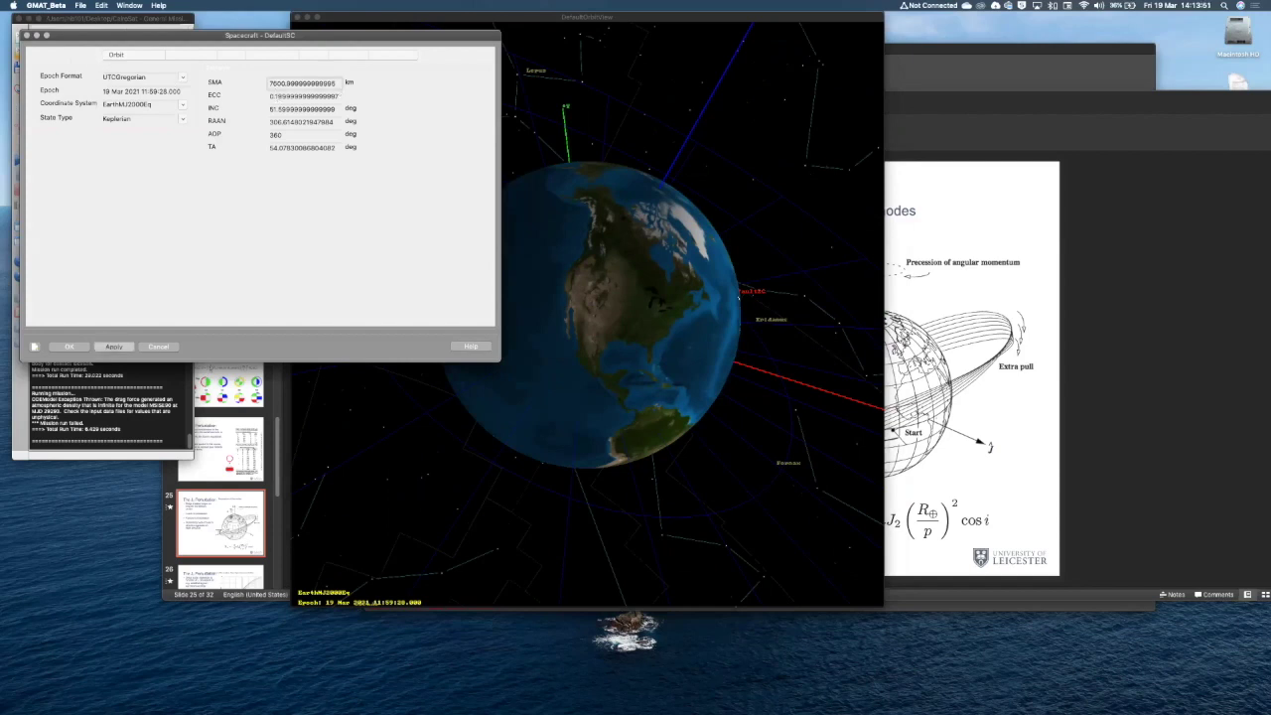
click(114, 347)
click(67, 346)
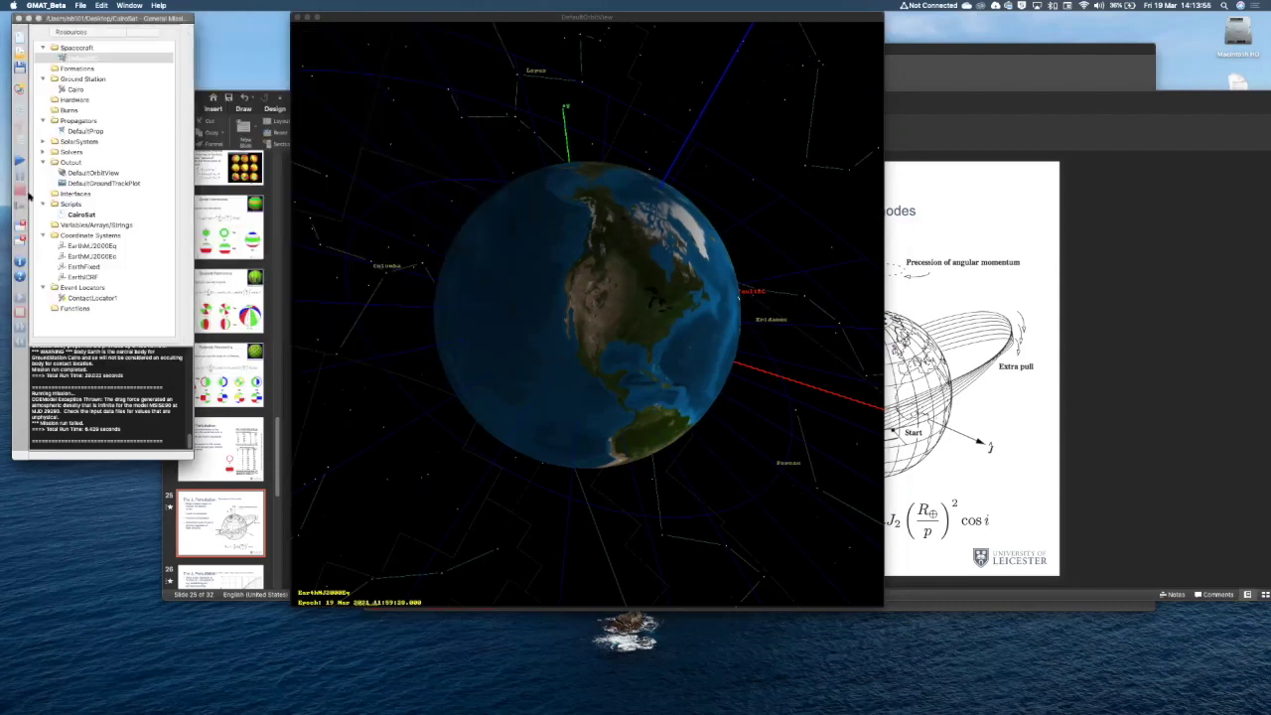
click(17, 164)
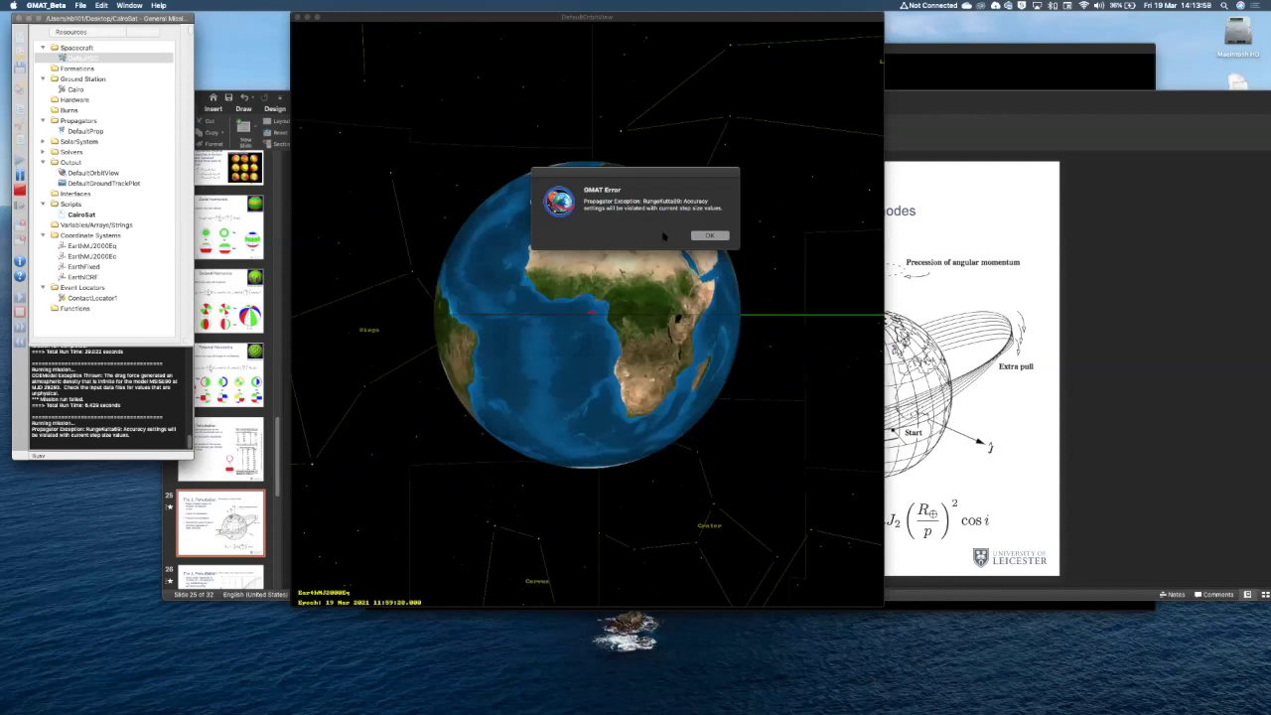
click(707, 235)
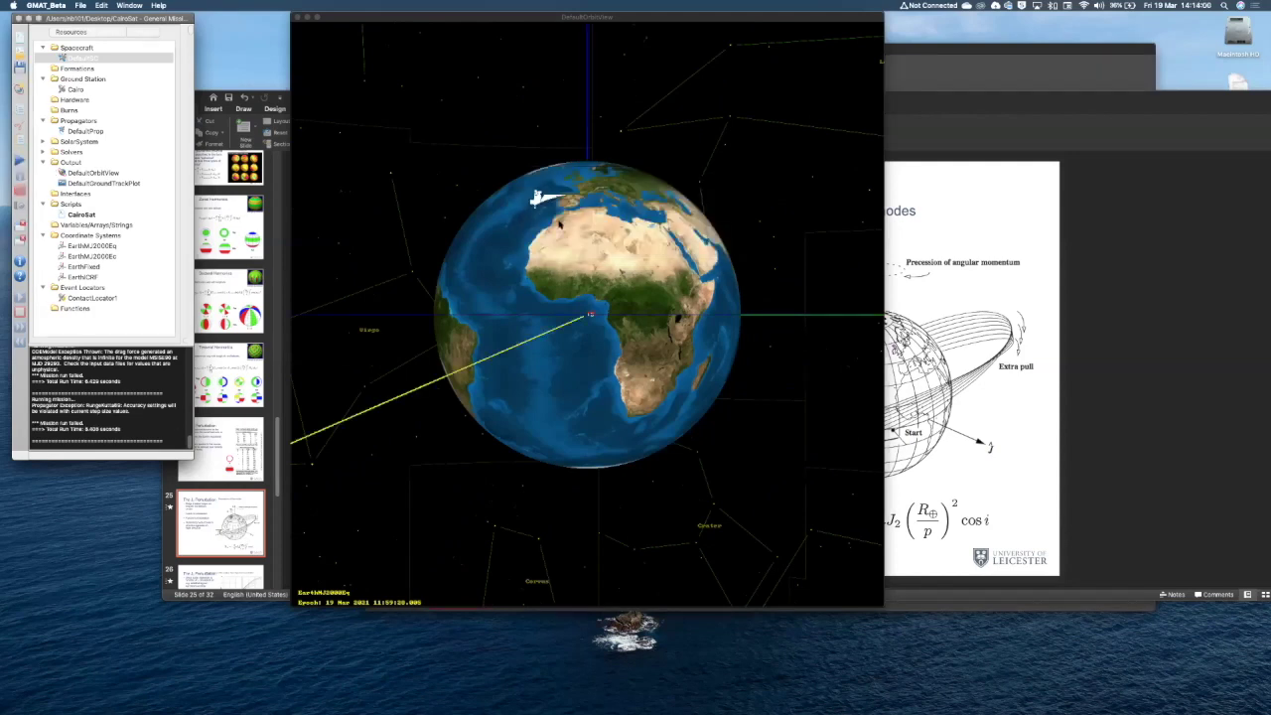
drag(602, 262, 609, 265)
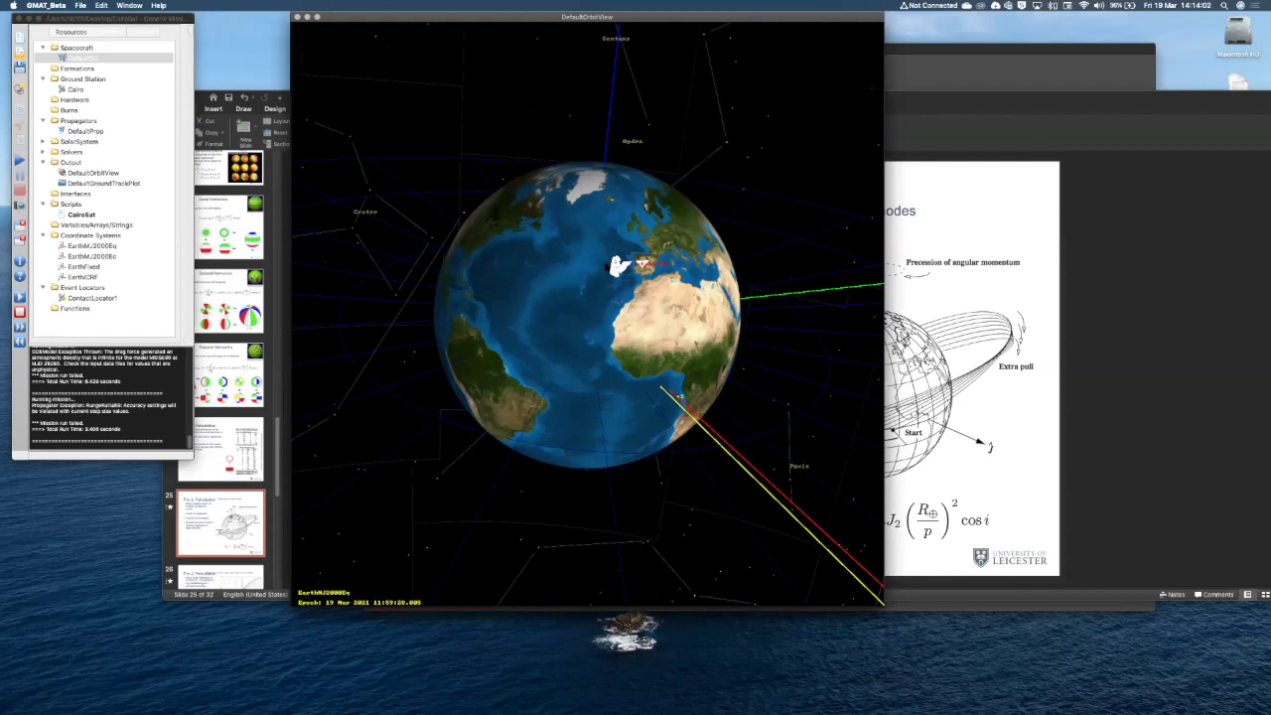
Set the DefaultSC semi-major axis to about 7801 km and accept the change.
double_click(78, 59)
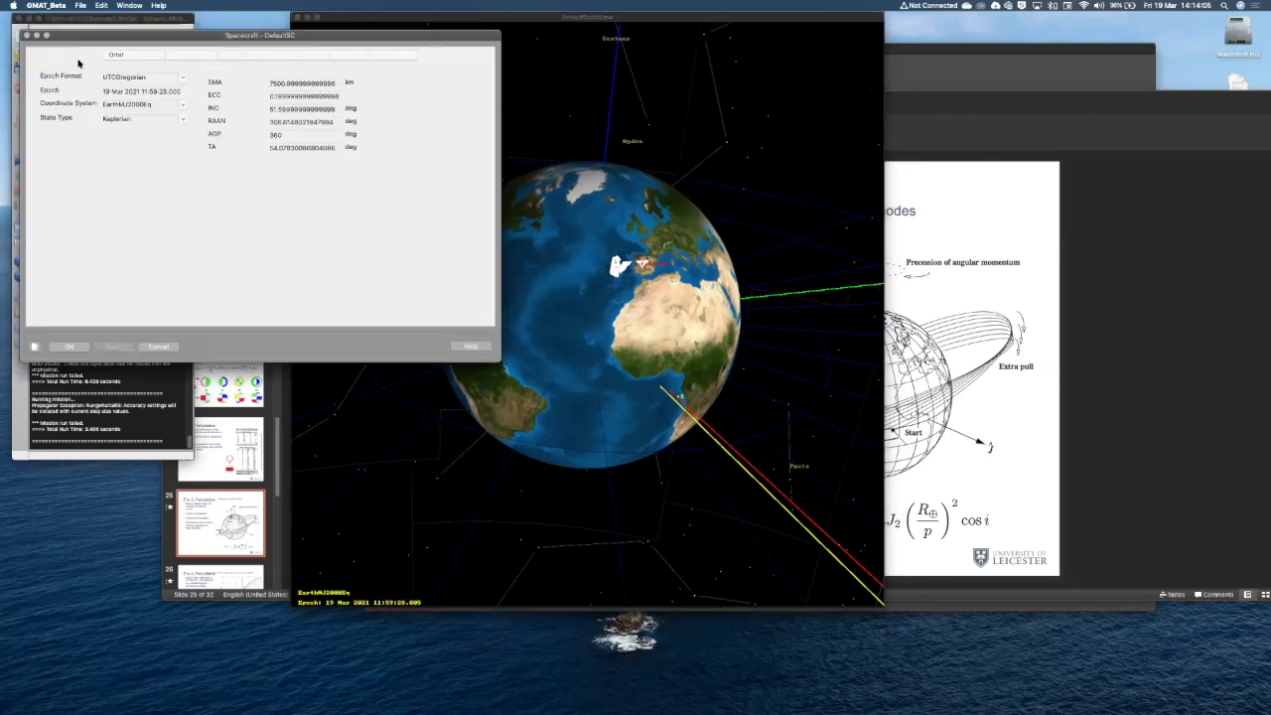
click(276, 84)
text(8)
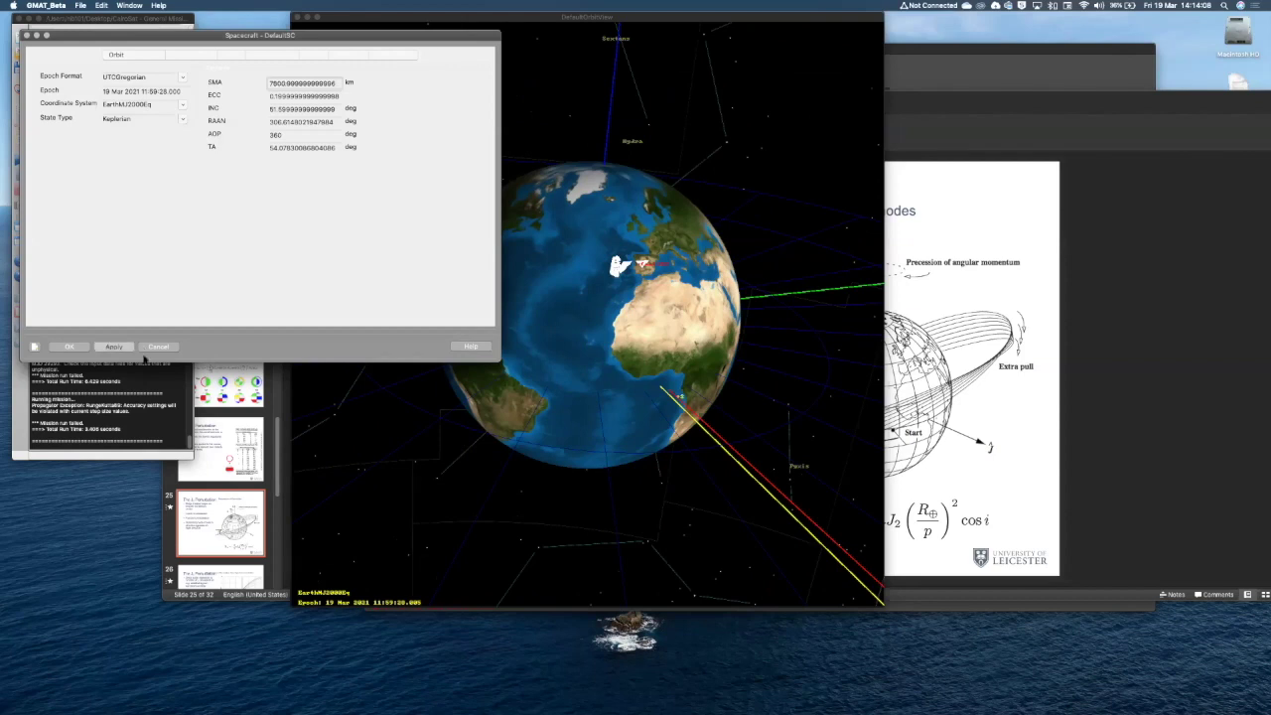
click(114, 347)
click(70, 347)
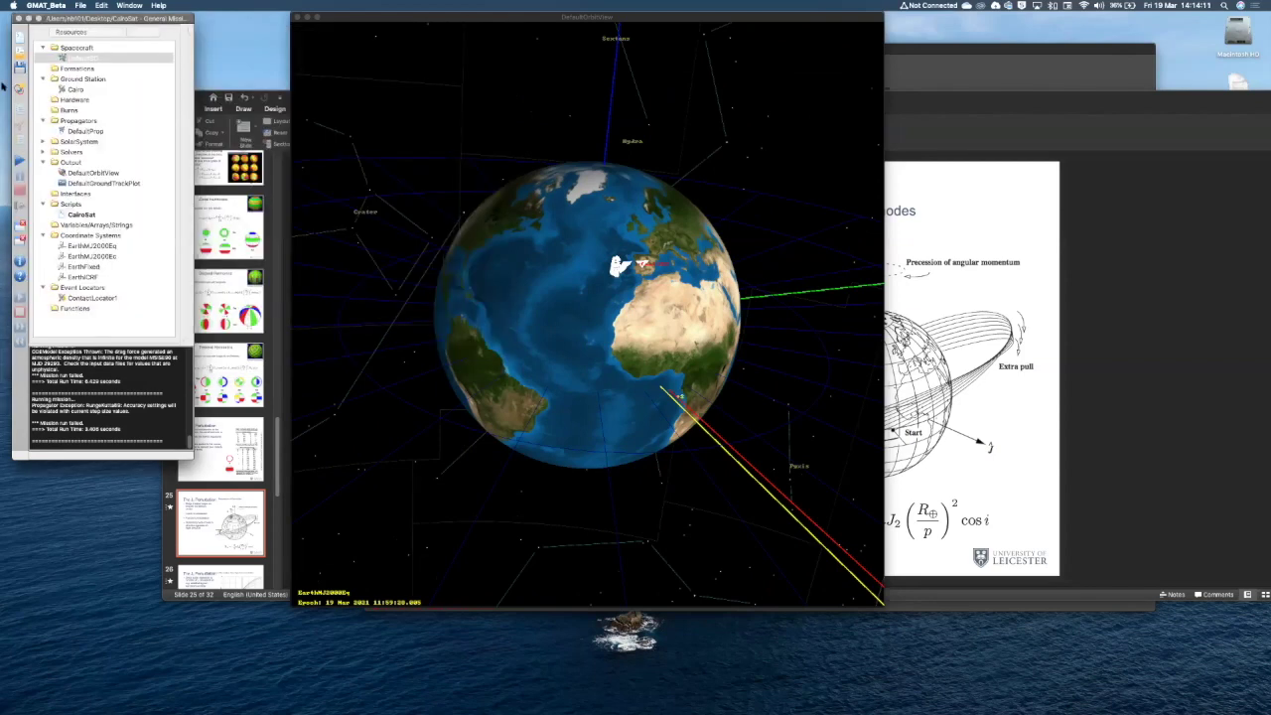